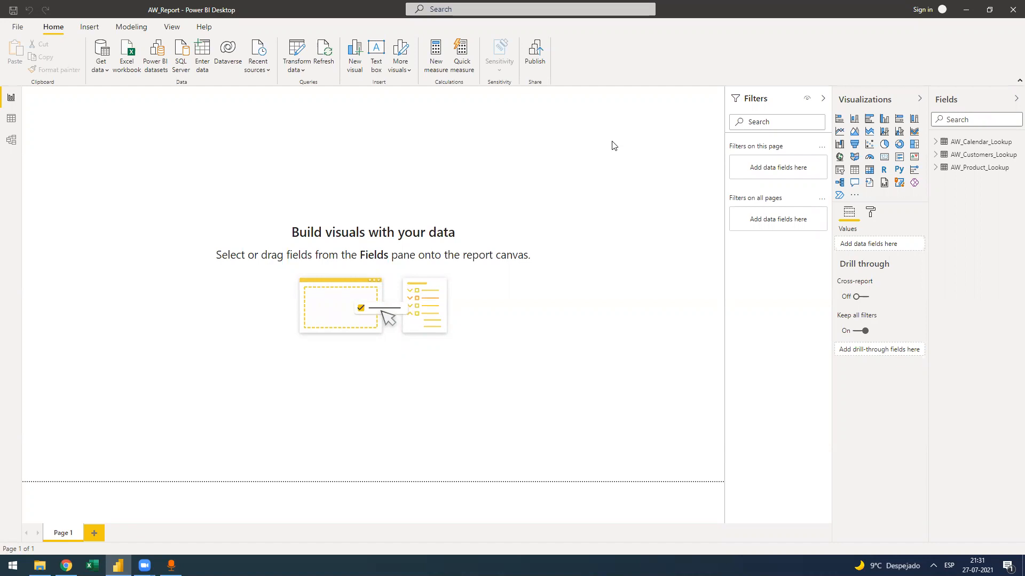
{"action": "left_click", "coordinate": [66, 566]}
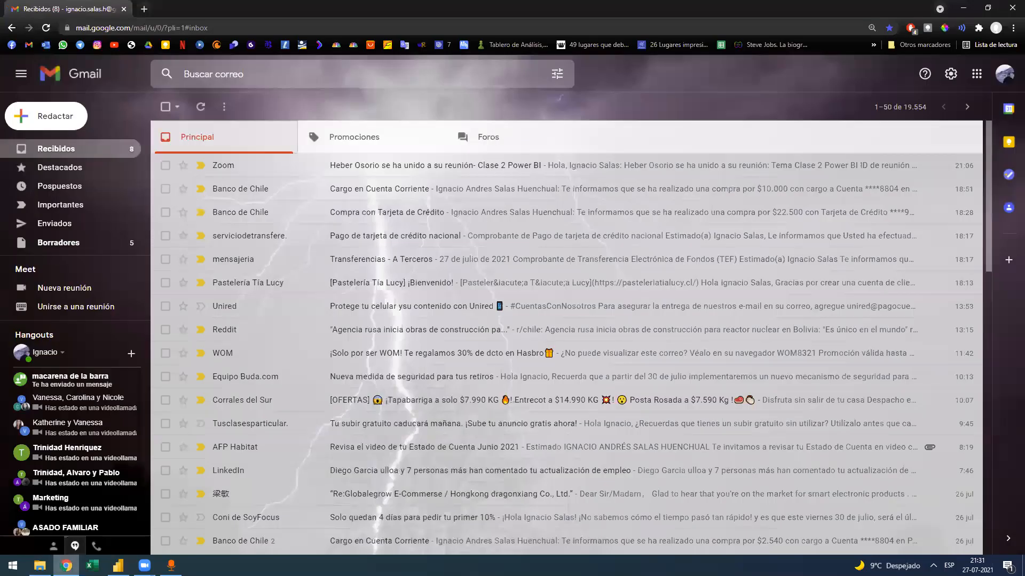
{"action": "key", "text": "alt+Tab"}
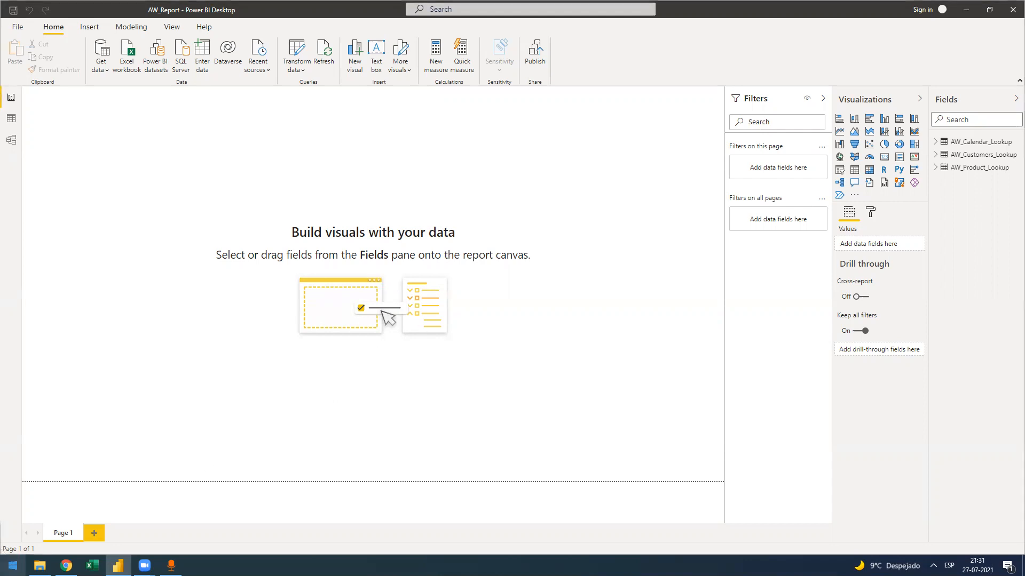
{"action": "left_click", "coordinate": [13, 565]}
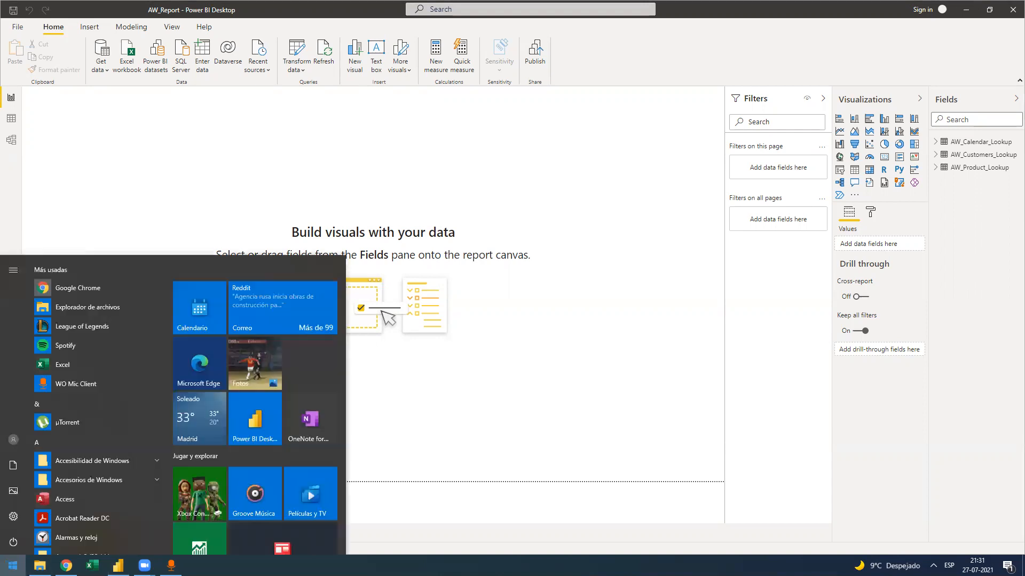
{"action": "scroll", "coordinate": [61, 528], "scroll_direction": "down", "scroll_amount": 1}
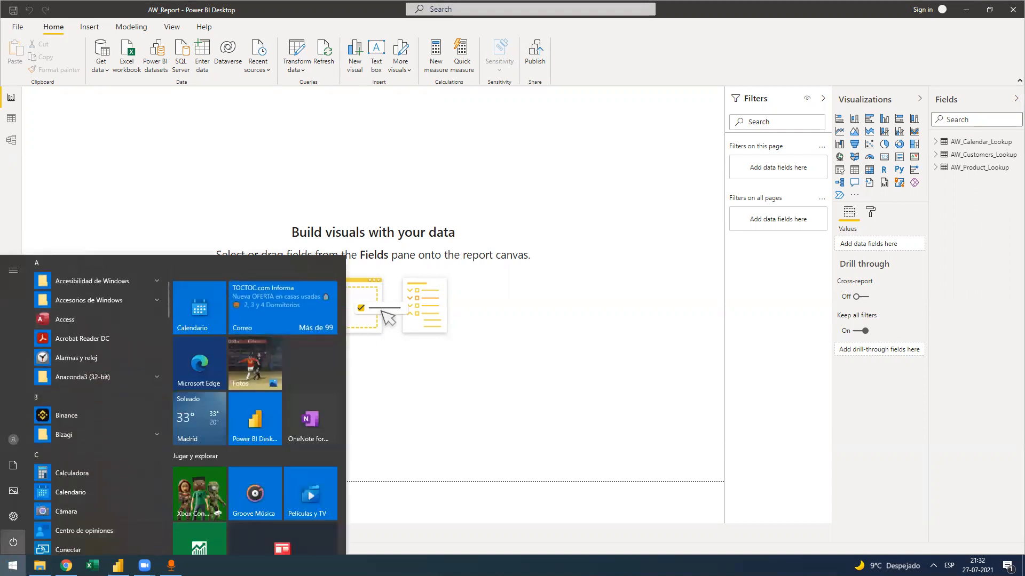
{"action": "left_click", "coordinate": [13, 565]}
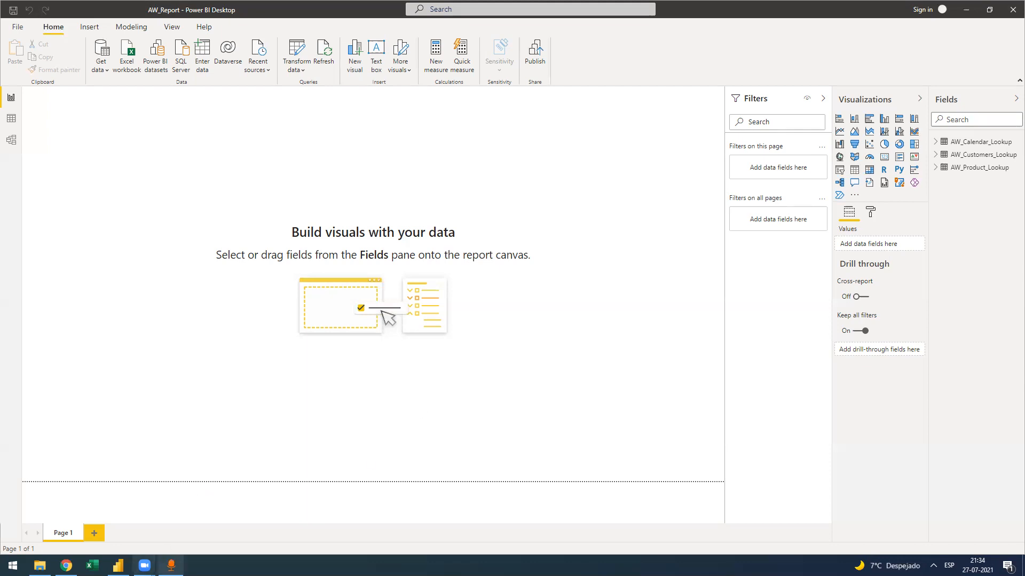
{"action": "left_click", "coordinate": [171, 565]}
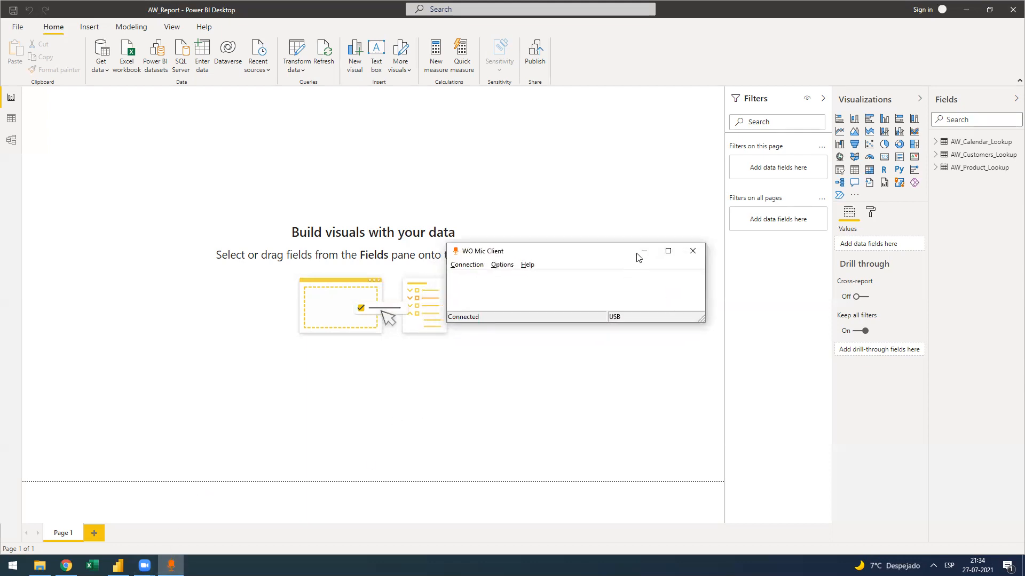
{"action": "left_click_drag", "start_coordinate": [637, 254], "coordinate": [565, 390]}
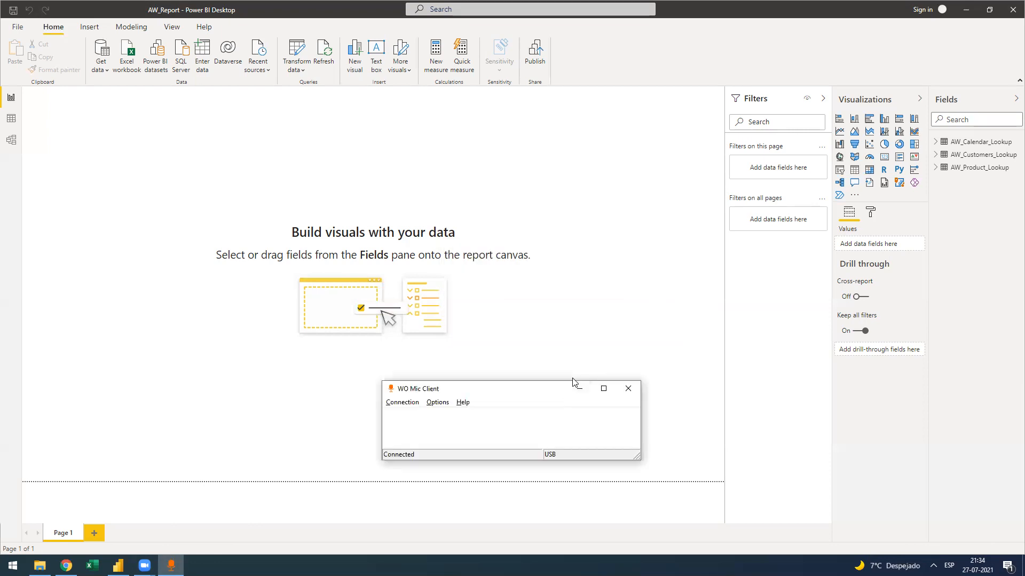
{"action": "left_click", "coordinate": [578, 388]}
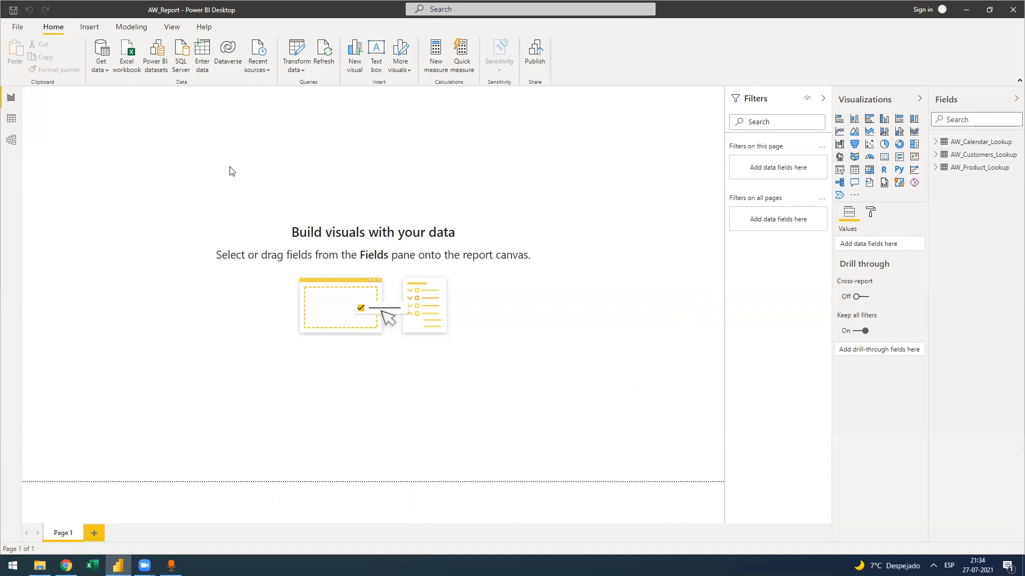
Review the available Insert, Modeling, View and Help commands, and return to the Home commands.
{"action": "left_click", "coordinate": [90, 31]}
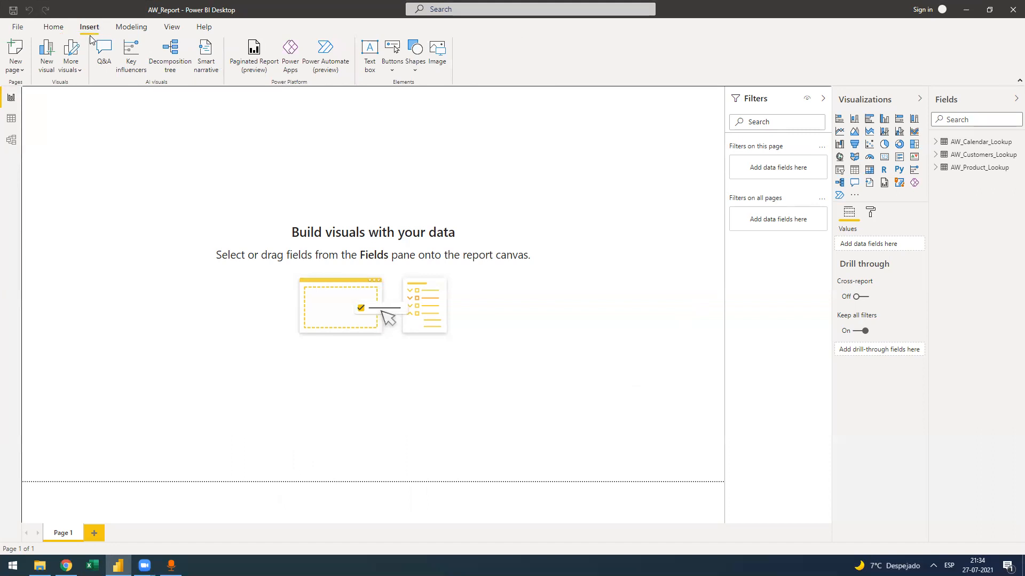
{"action": "left_click", "coordinate": [126, 29]}
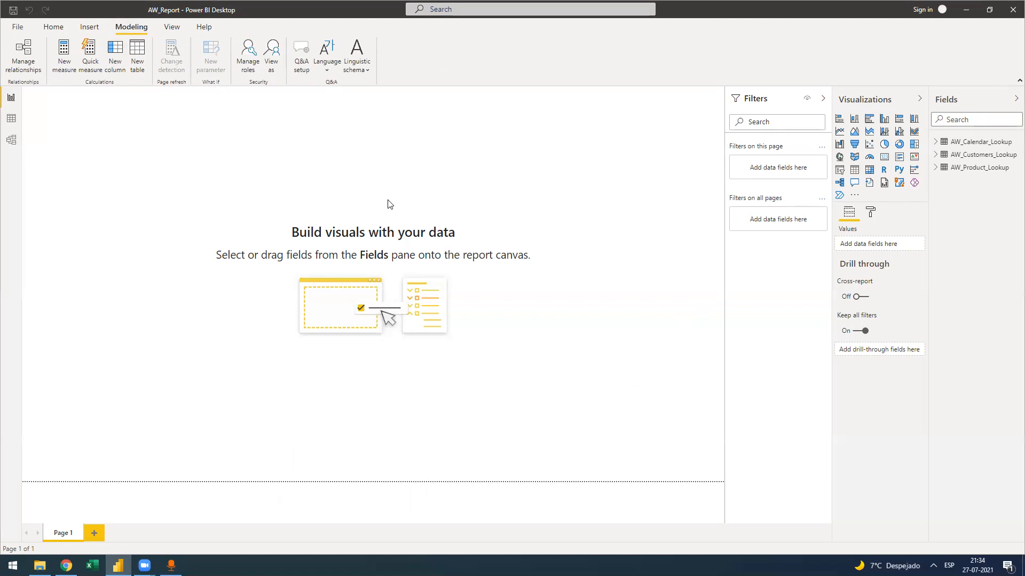
{"action": "left_click", "coordinate": [172, 26]}
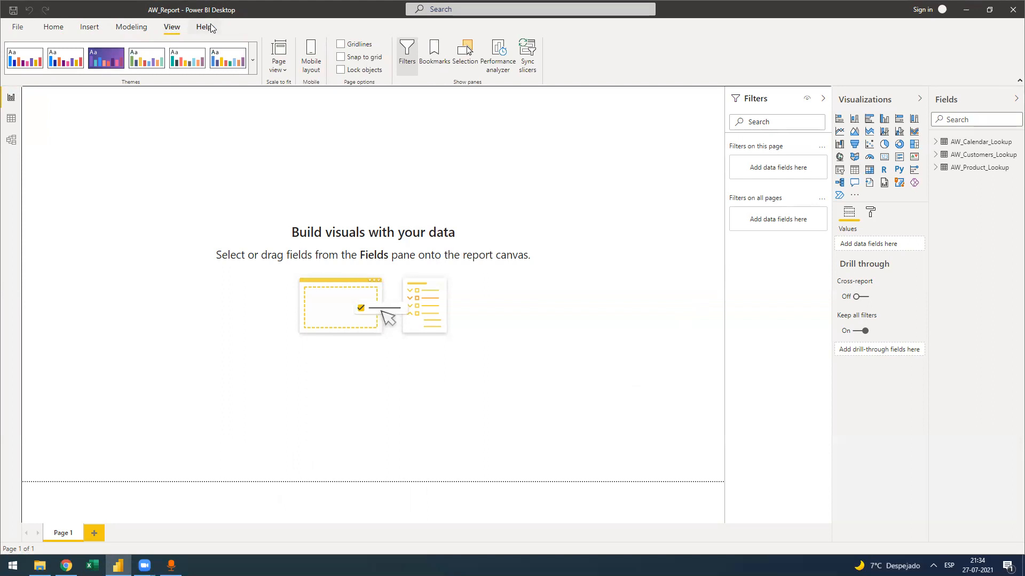
{"action": "left_click", "coordinate": [208, 28]}
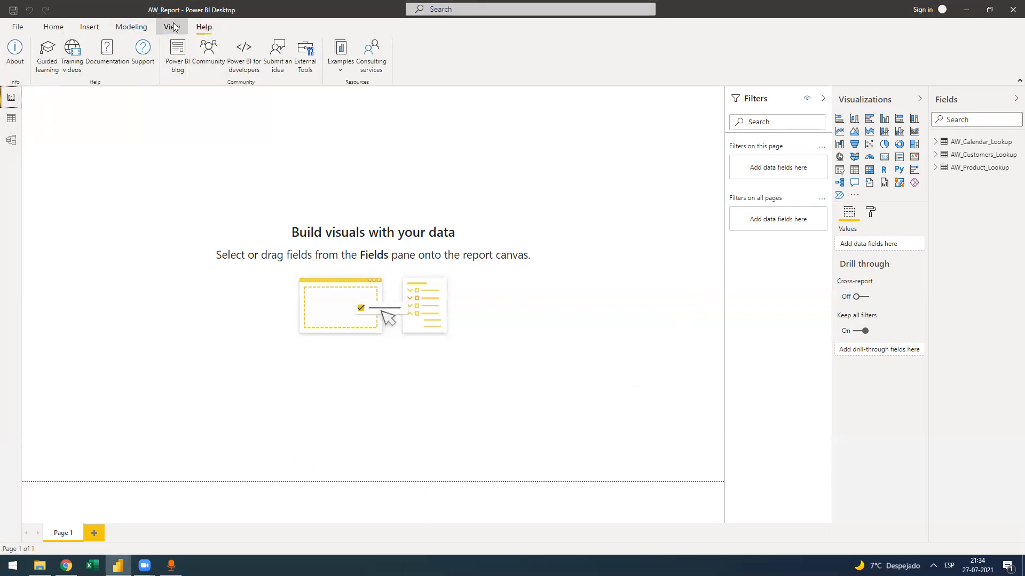
{"action": "left_click", "coordinate": [173, 27]}
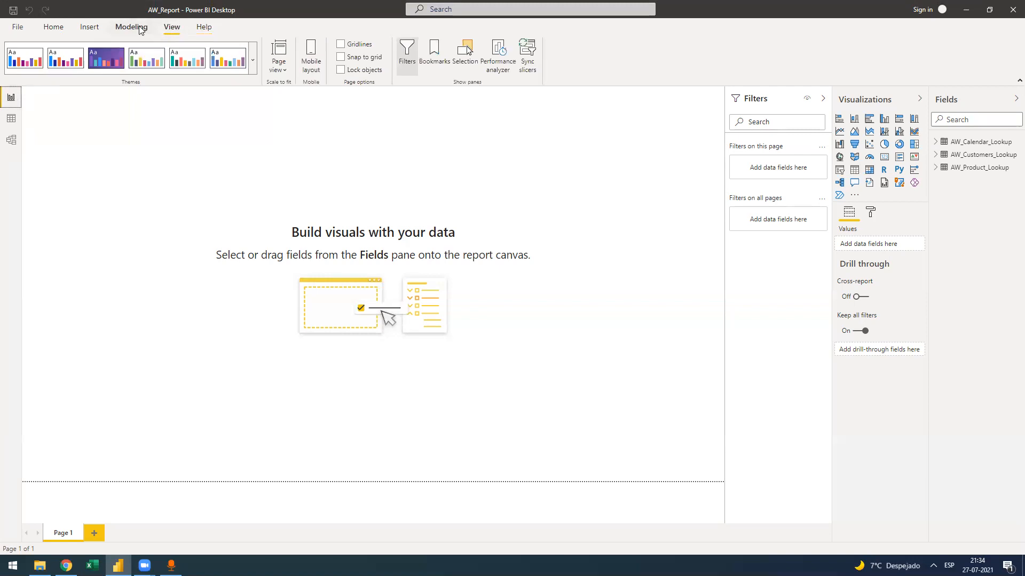
{"action": "left_click", "coordinate": [134, 32]}
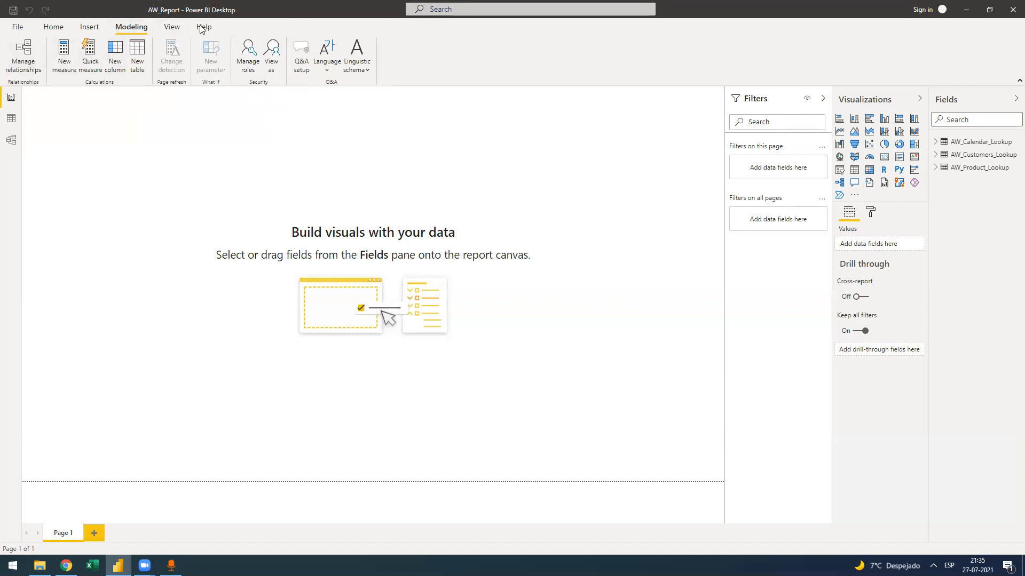
{"action": "left_click", "coordinate": [168, 26]}
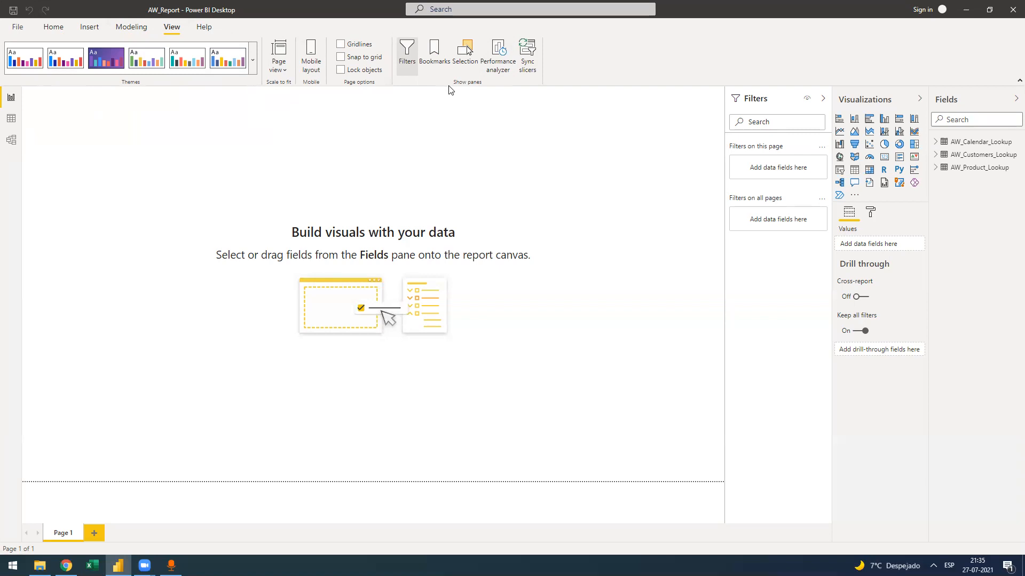
{"action": "left_click", "coordinate": [51, 29]}
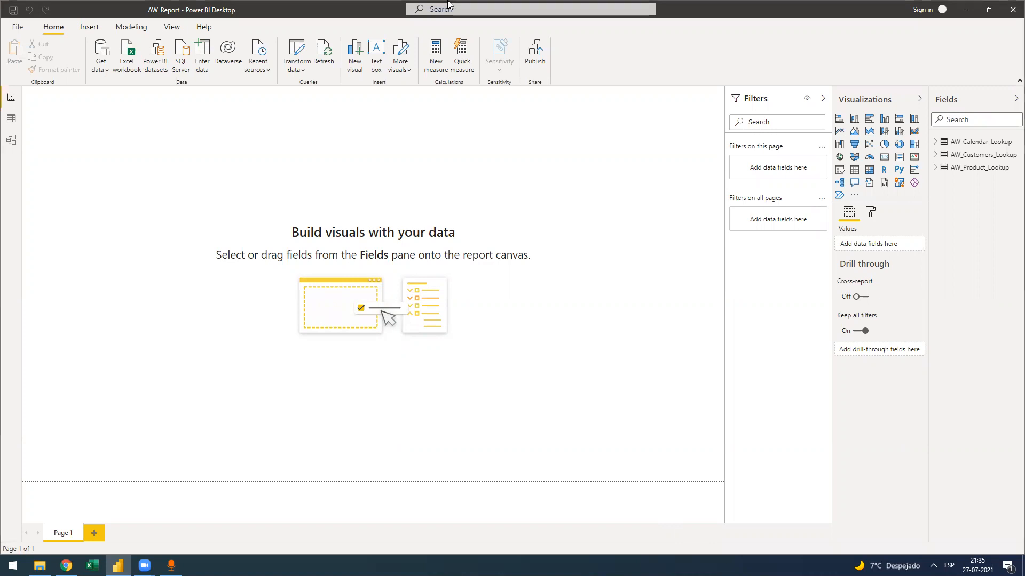
Expand the AW_Calendar_Lookup table to list its fields and widen the field list.
{"action": "left_click", "coordinate": [935, 142]}
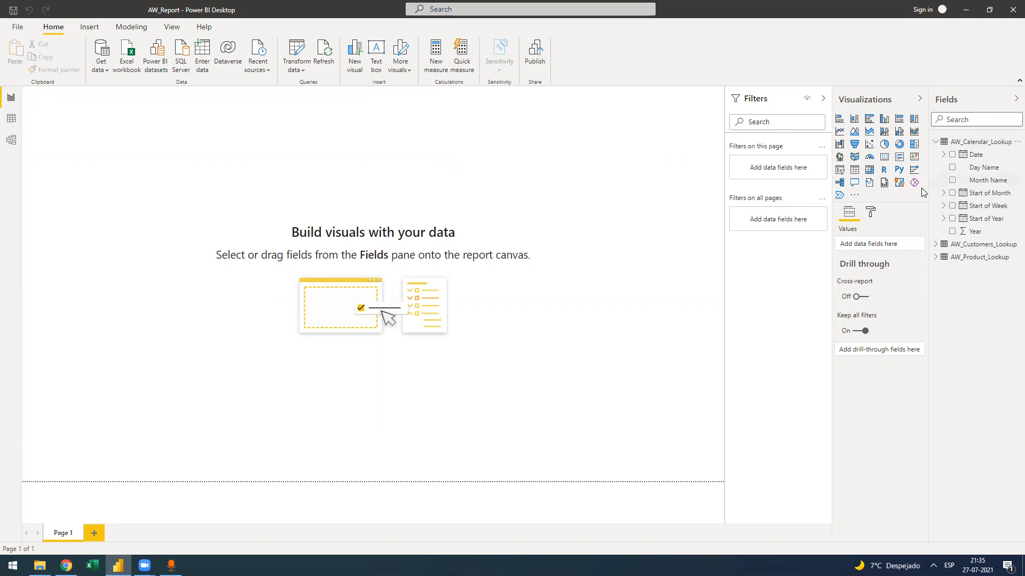
{"action": "left_click_drag", "start_coordinate": [930, 197], "coordinate": [904, 200]}
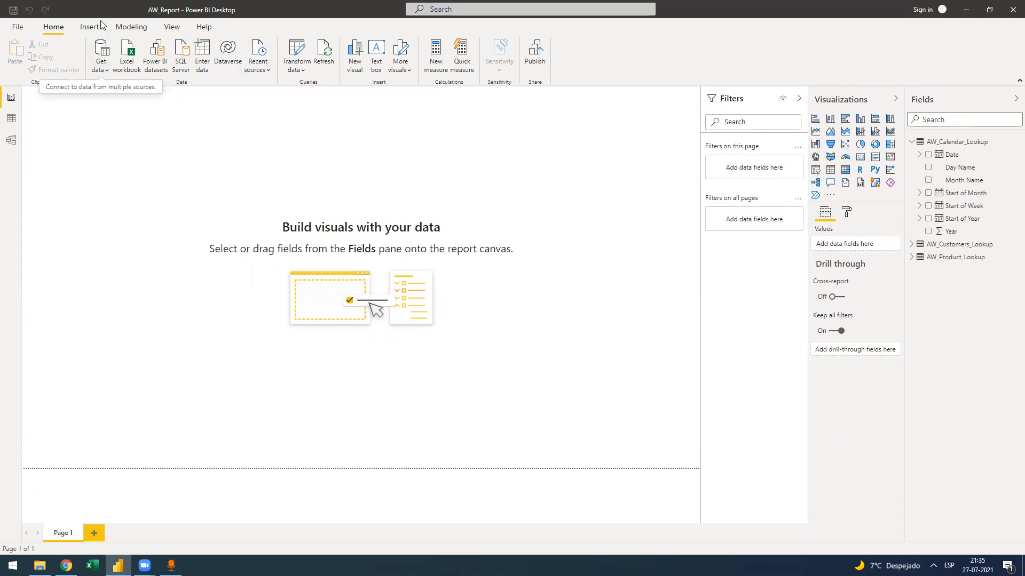
Switch to File Explorer, inspect the yearly sales CSV files in the AW_Sales folder, and return to Power BI Desktop.
{"action": "left_click", "coordinate": [39, 566]}
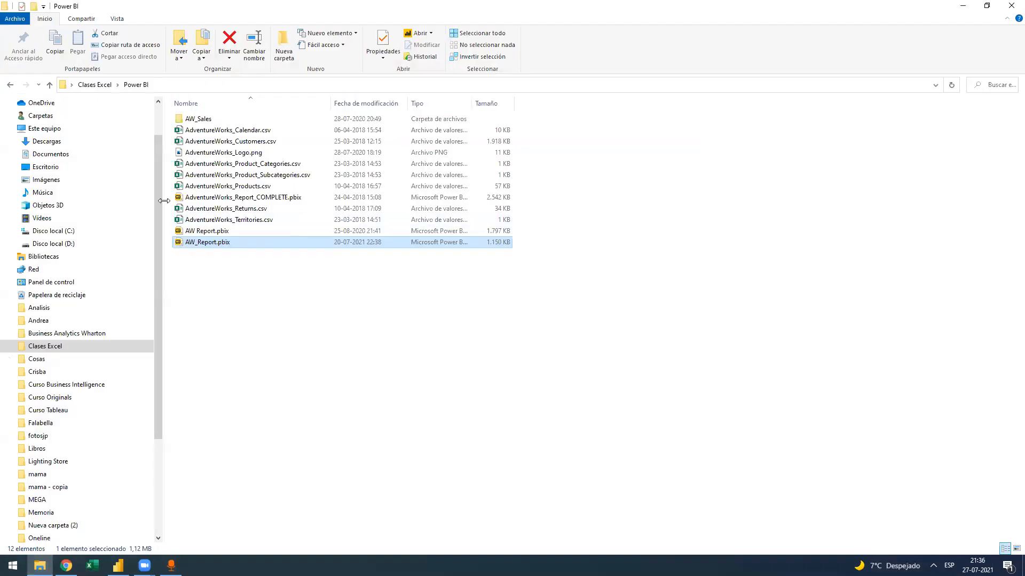
{"action": "left_click", "coordinate": [236, 119]}
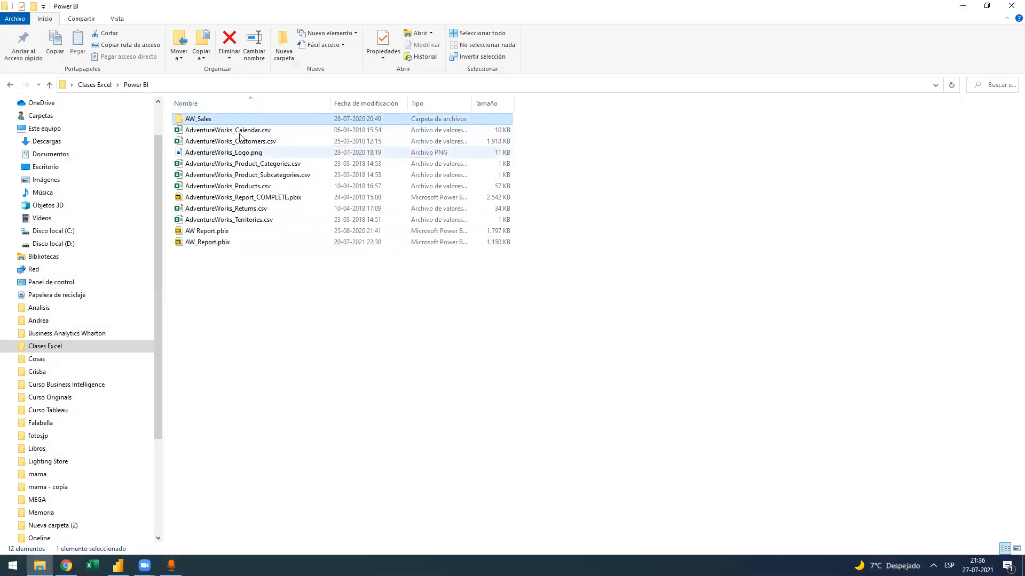
{"action": "double_click", "coordinate": [225, 120]}
{"action": "left_click_drag", "start_coordinate": [220, 175], "coordinate": [258, 230]}
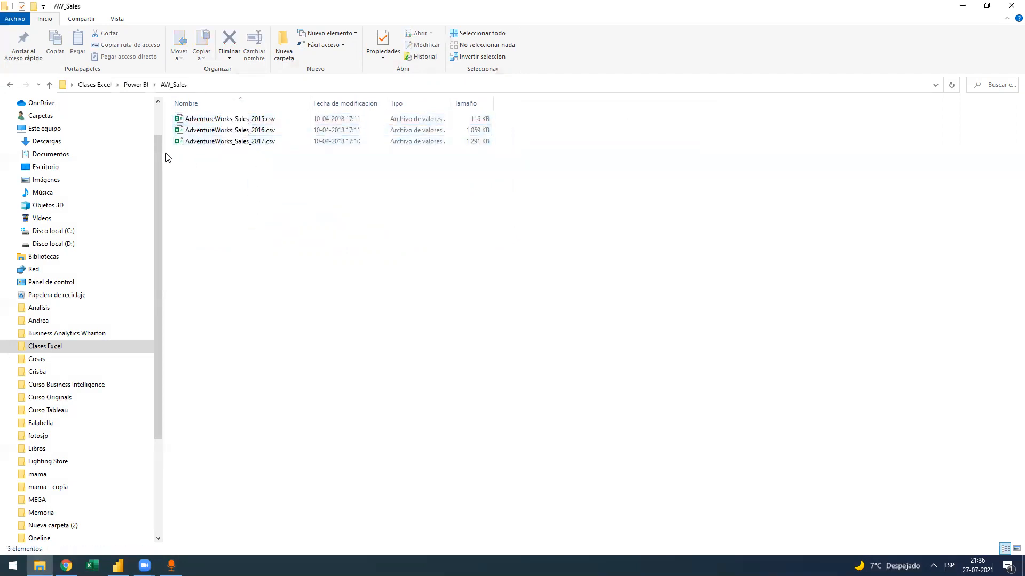
{"action": "left_click", "coordinate": [10, 85]}
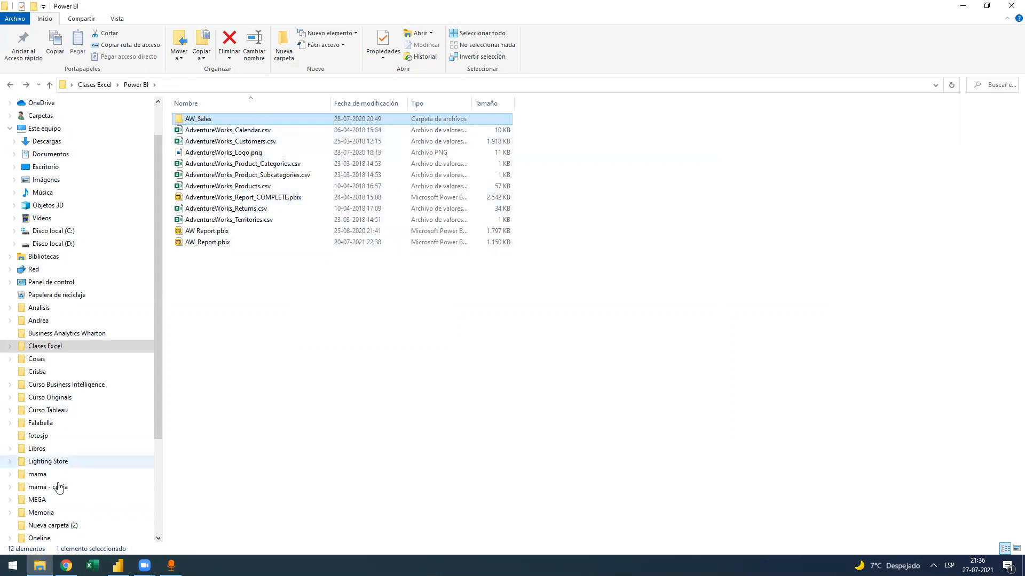
{"action": "left_click", "coordinate": [118, 566]}
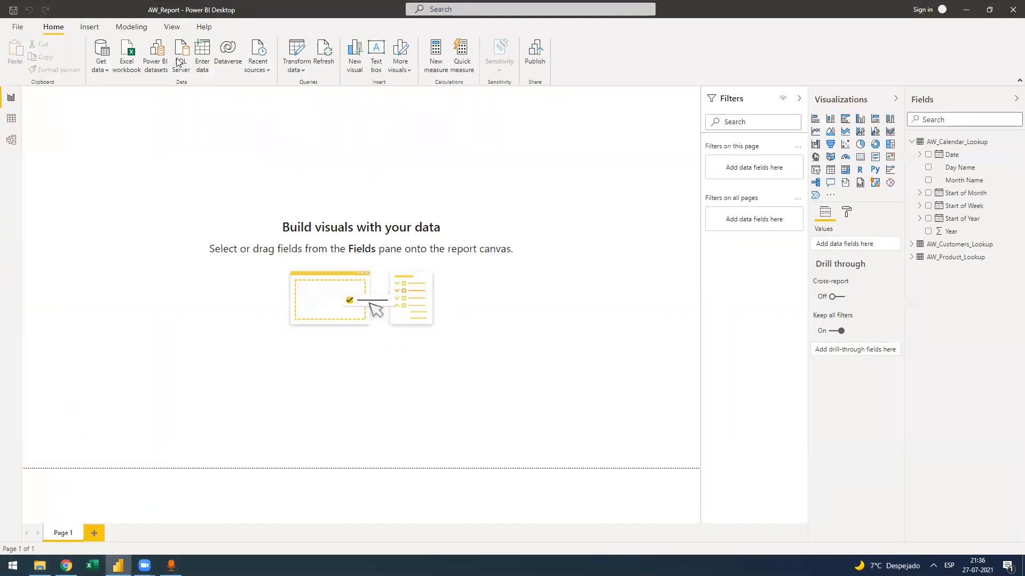
{"action": "left_click", "coordinate": [40, 566]}
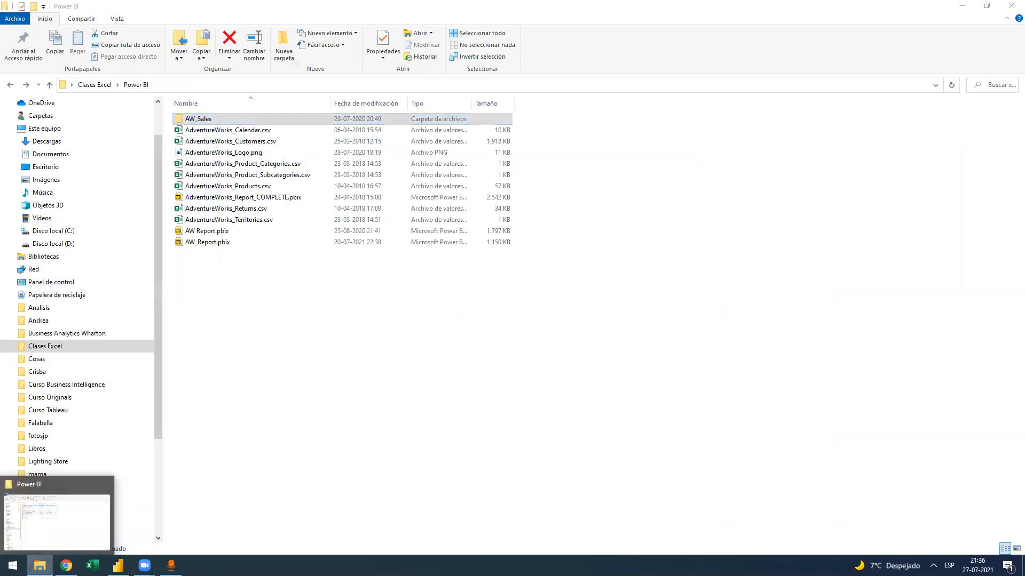
{"action": "left_click", "coordinate": [40, 566]}
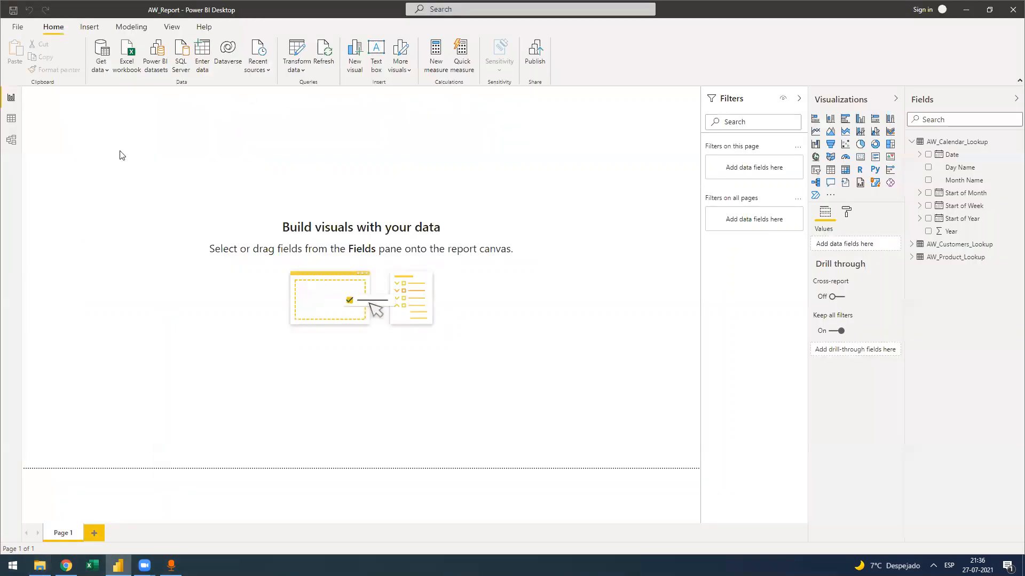
Start a new data import using the Folder connector.
{"action": "left_click", "coordinate": [105, 72]}
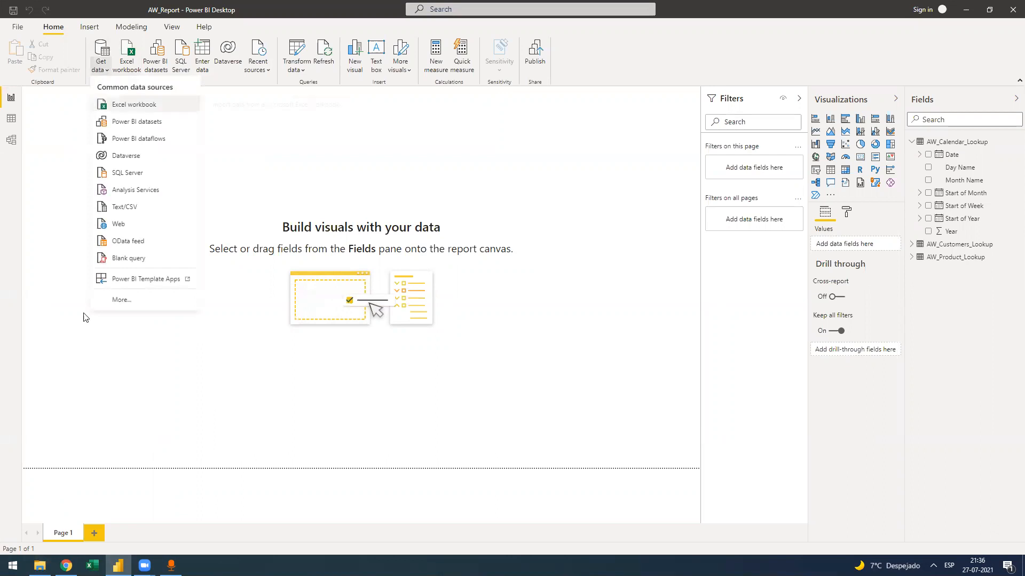
{"action": "left_click", "coordinate": [100, 55]}
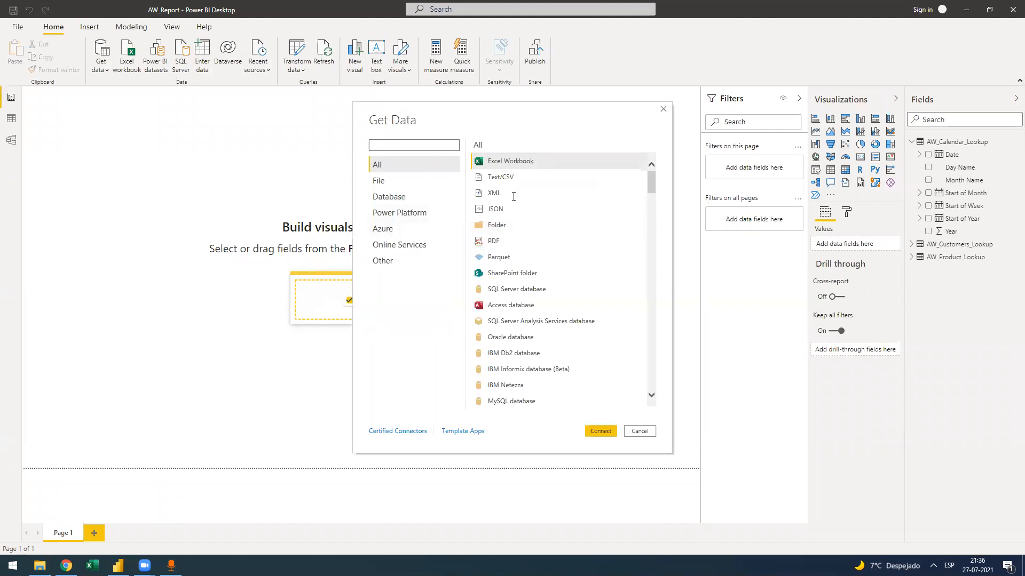
{"action": "left_click", "coordinate": [498, 224]}
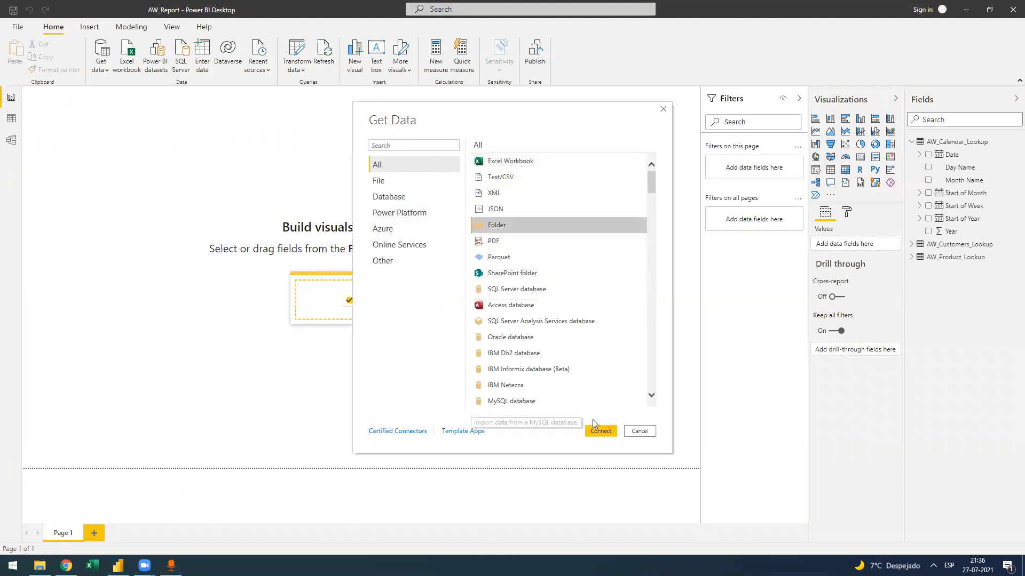
{"action": "left_click", "coordinate": [605, 433]}
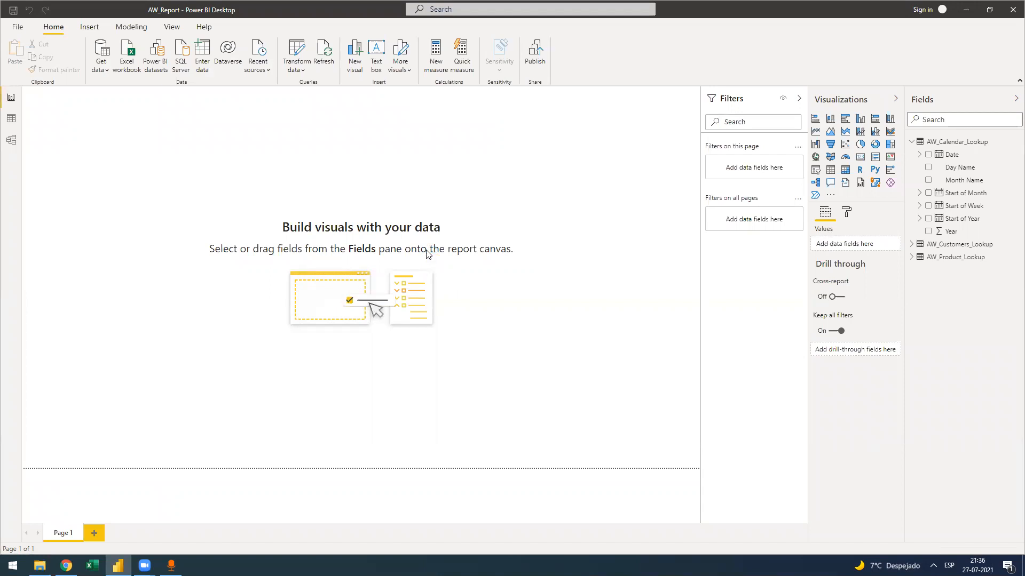
Set the import's folder path to AW_Sales inside Clases Excel\Power BI and confirm it.
{"action": "left_click", "coordinate": [599, 266]}
{"action": "scroll", "coordinate": [563, 279], "scroll_direction": "down", "scroll_amount": 3}
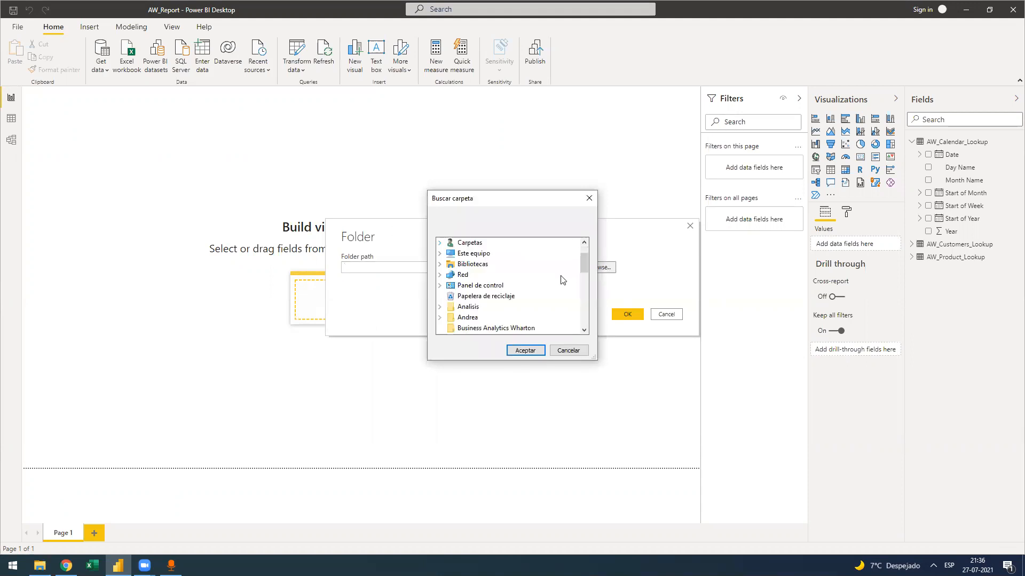
{"action": "scroll", "coordinate": [459, 285], "scroll_direction": "down", "scroll_amount": 1}
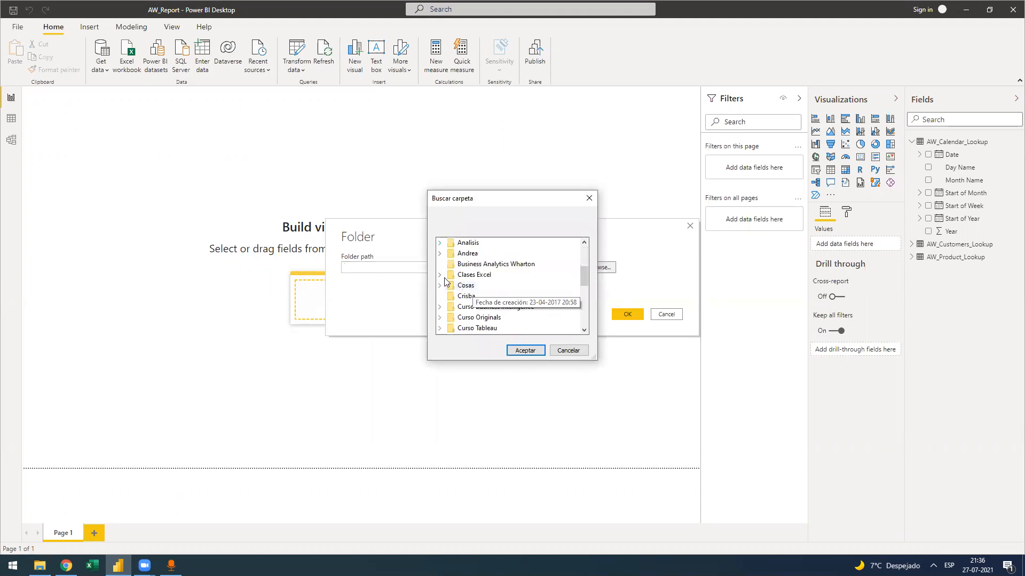
{"action": "left_click", "coordinate": [439, 274]}
{"action": "left_click", "coordinate": [489, 296]}
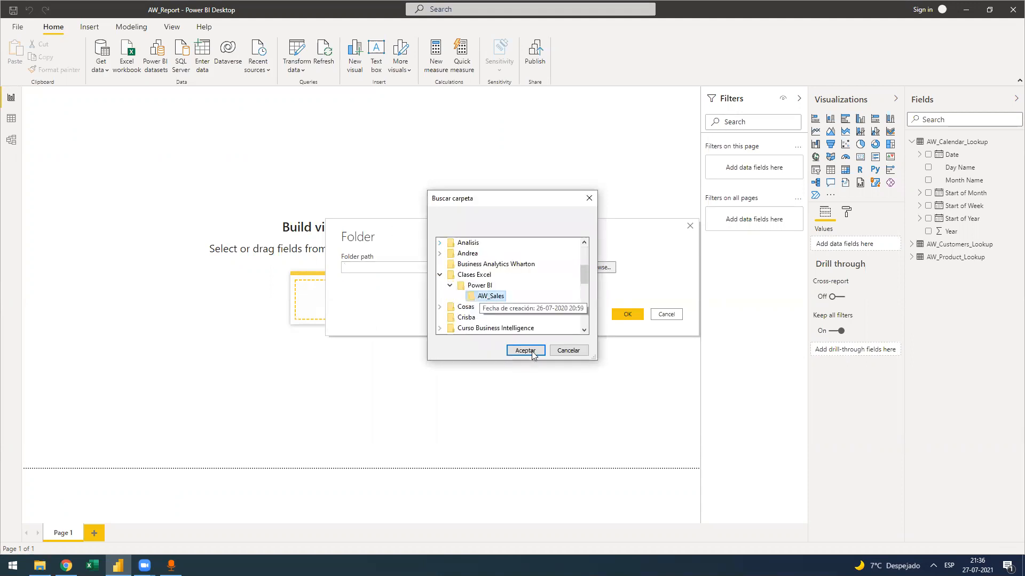
{"action": "left_click", "coordinate": [527, 351]}
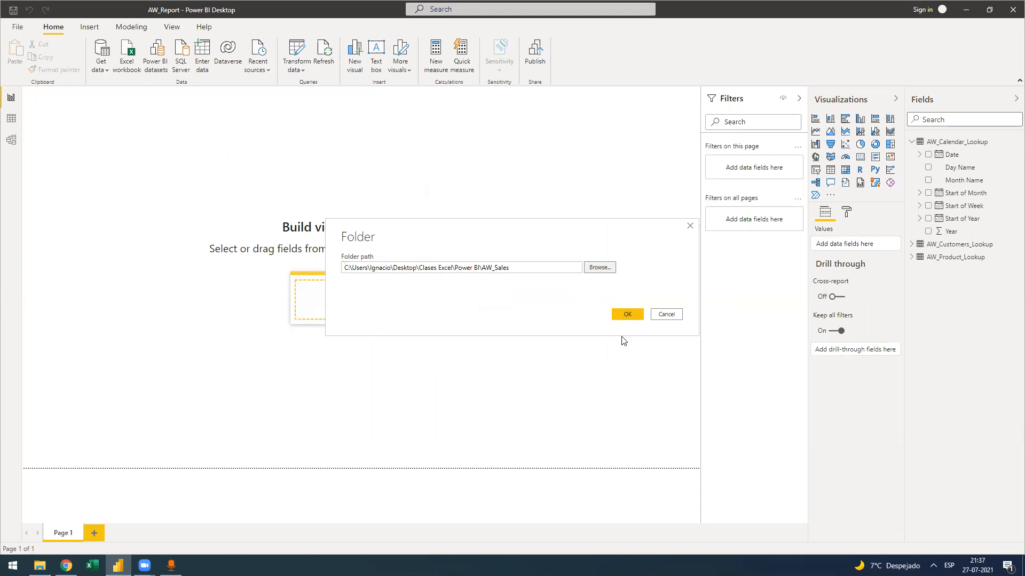
{"action": "left_click", "coordinate": [638, 314]}
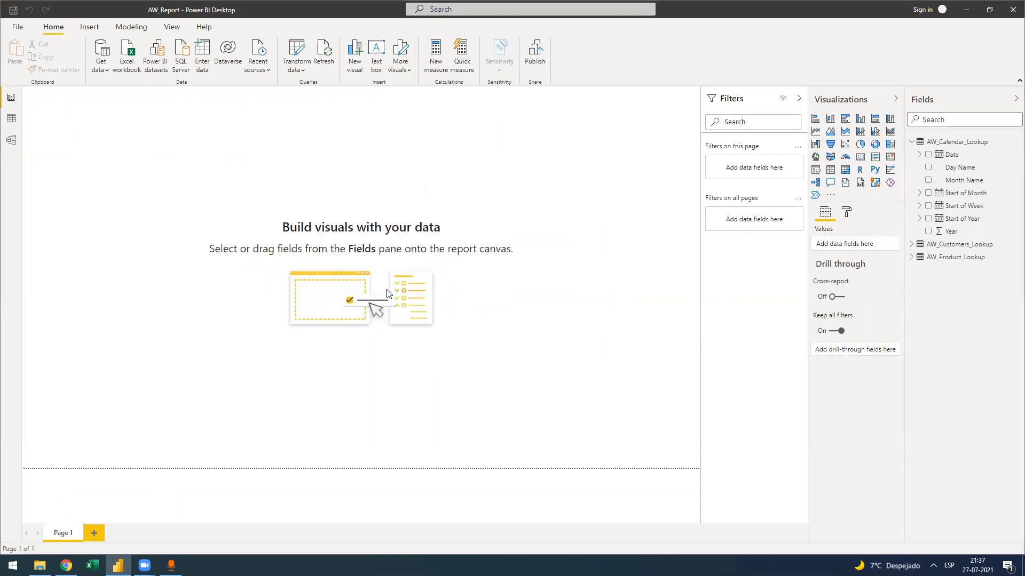
Review the previewed AW_Sales file list and open it for transformation in Power Query Editor.
{"action": "left_click_drag", "start_coordinate": [426, 408], "coordinate": [491, 418]}
{"action": "left_click_drag", "start_coordinate": [373, 388], "coordinate": [405, 151]}
{"action": "mouse_move", "coordinate": [591, 413]}
{"action": "left_mouse_down"}
{"action": "mouse_move", "coordinate": [669, 419]}
{"action": "mouse_move", "coordinate": [604, 410]}
{"action": "left_mouse_up"}
{"action": "left_click_drag", "start_coordinate": [524, 401], "coordinate": [610, 421]}
{"action": "left_click", "coordinate": [662, 435]}
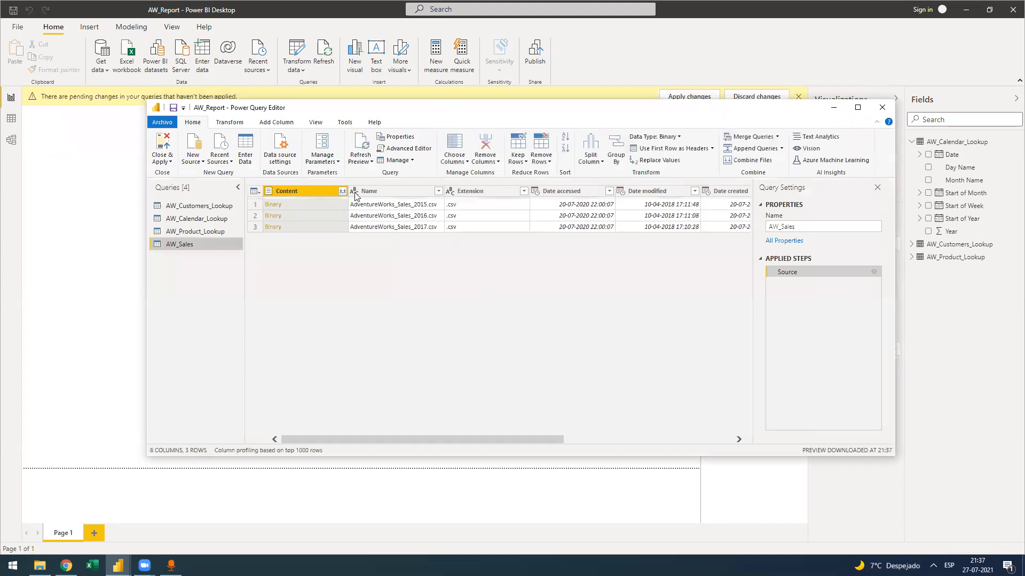
Combine the binary files in the AW_Sales query's Content column, using First file as the sample and Comma as the delimiter.
{"action": "left_click", "coordinate": [701, 440]}
{"action": "scroll", "coordinate": [602, 427], "scroll_direction": "left", "scroll_amount": 3}
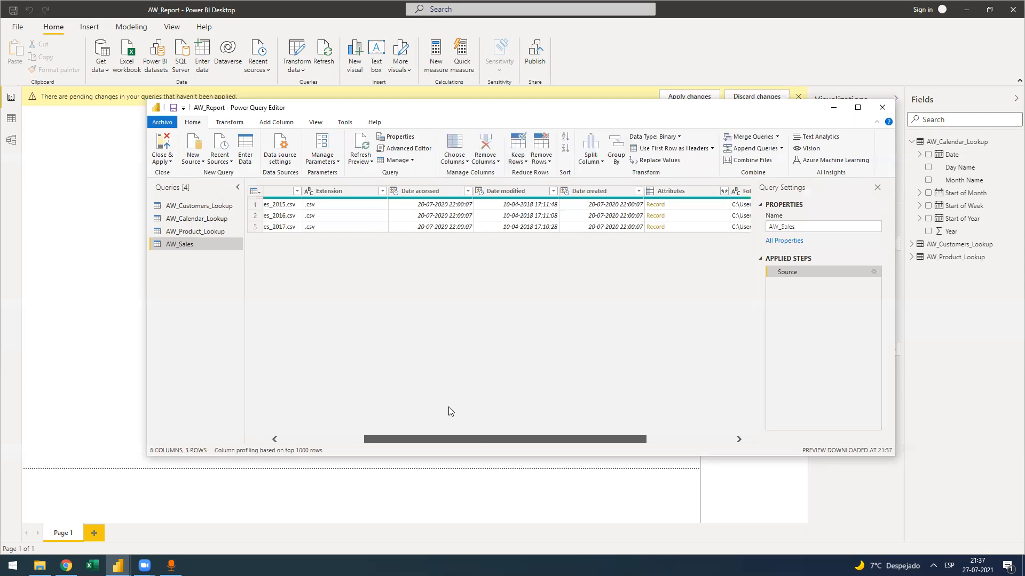
{"action": "scroll", "coordinate": [451, 411], "scroll_direction": "left", "scroll_amount": 3}
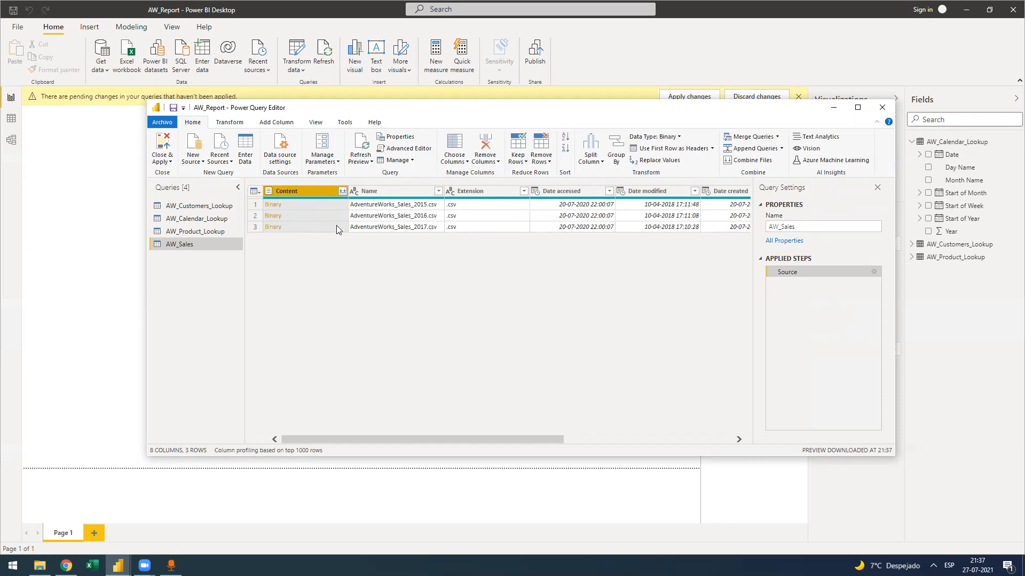
{"action": "left_click", "coordinate": [342, 191]}
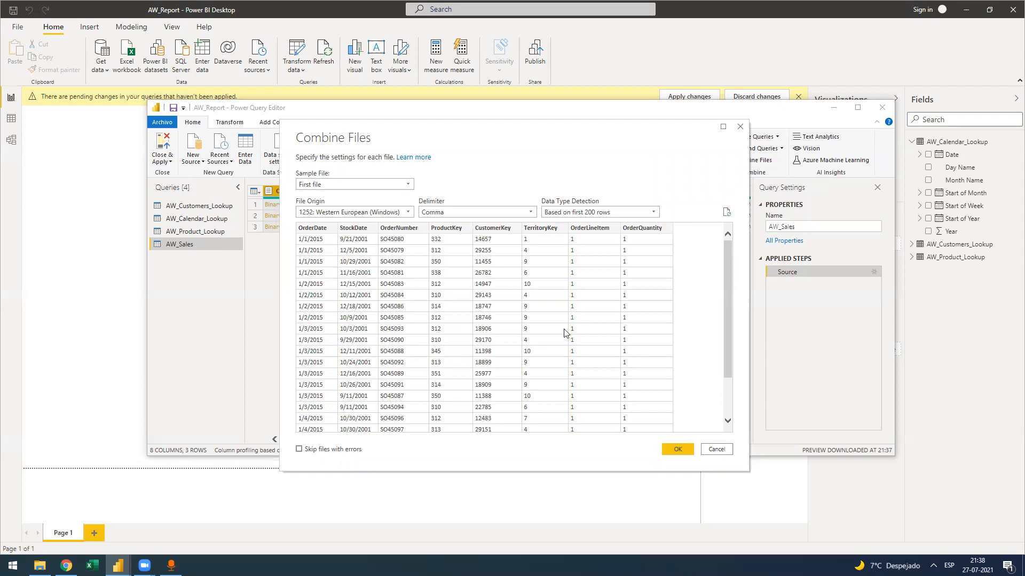
{"action": "scroll", "coordinate": [526, 271], "scroll_direction": "down", "scroll_amount": 3}
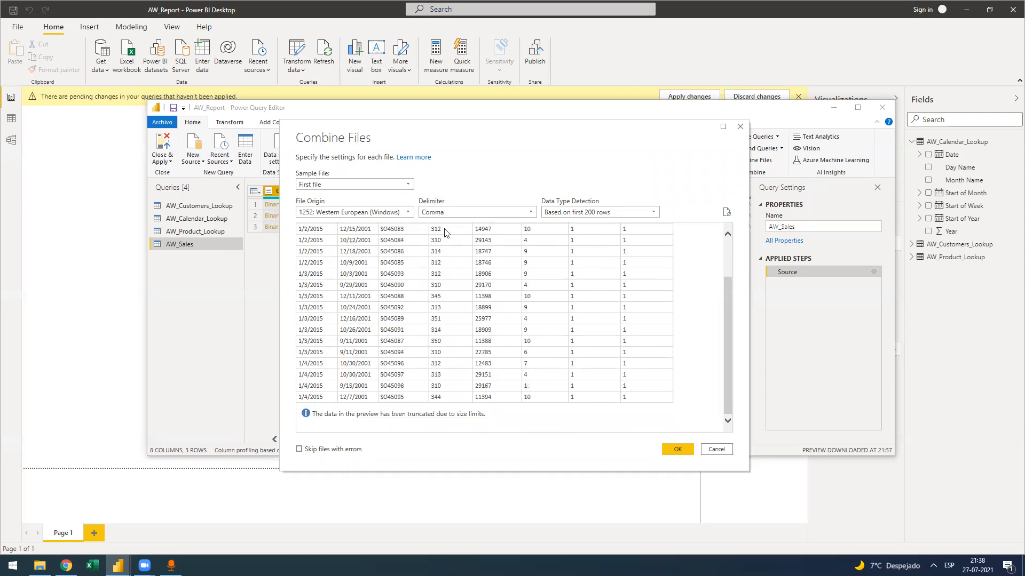
{"action": "scroll", "coordinate": [445, 229], "scroll_direction": "up", "scroll_amount": 3}
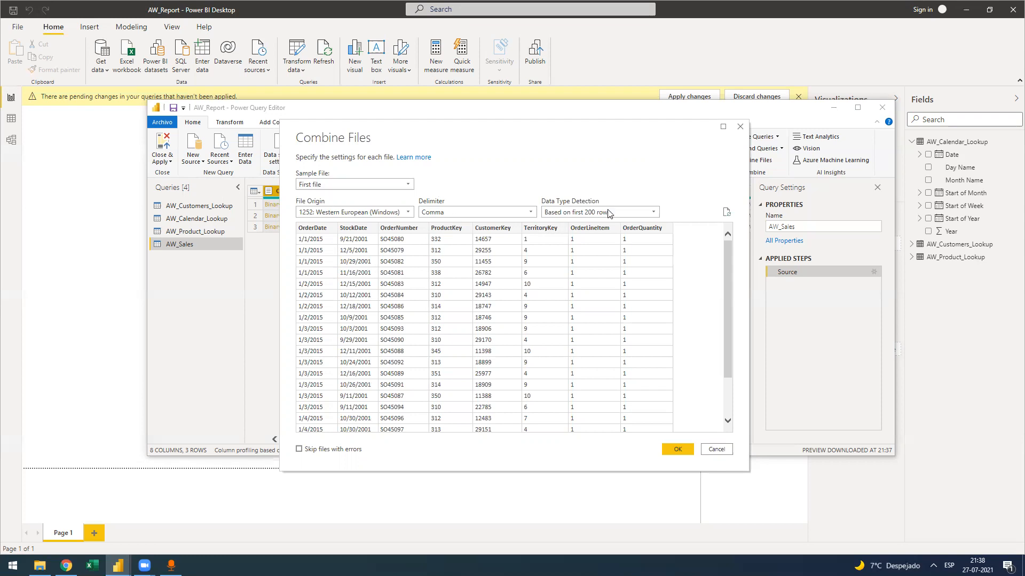
{"action": "left_click", "coordinate": [344, 186]}
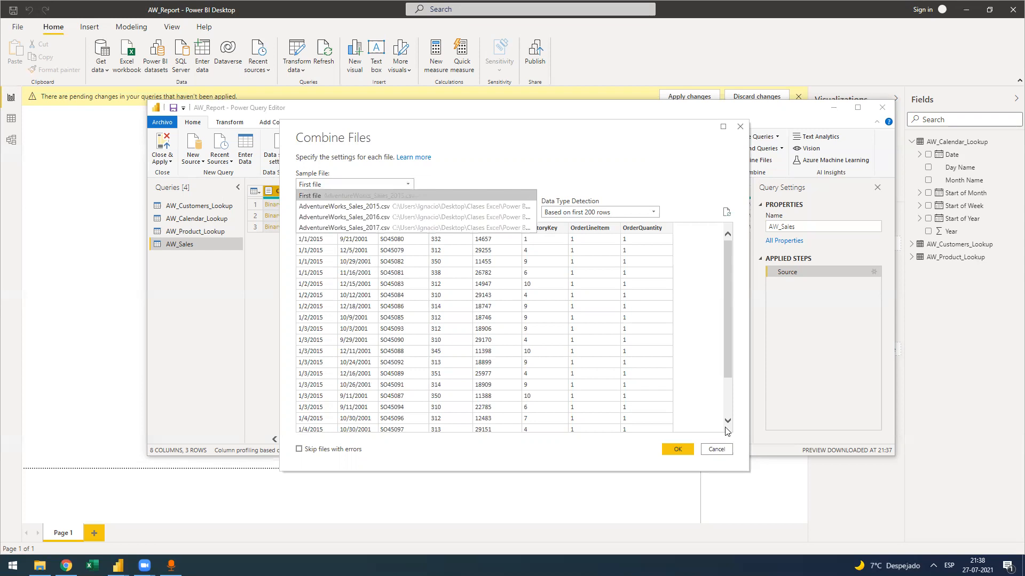
{"action": "left_click", "coordinate": [680, 452]}
{"action": "left_click", "coordinate": [687, 452]}
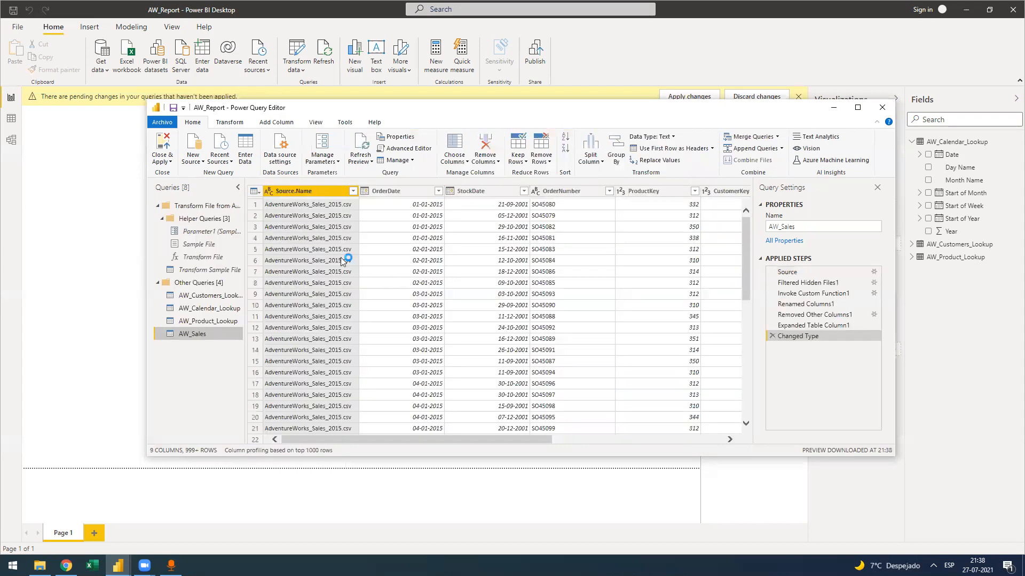
Inspect the combined AW_Sales columns and load the full list of file names in the Source.Name filter without applying a filter.
{"action": "left_click_drag", "start_coordinate": [469, 439], "coordinate": [526, 434]}
{"action": "left_click_drag", "start_coordinate": [717, 433], "coordinate": [381, 395]}
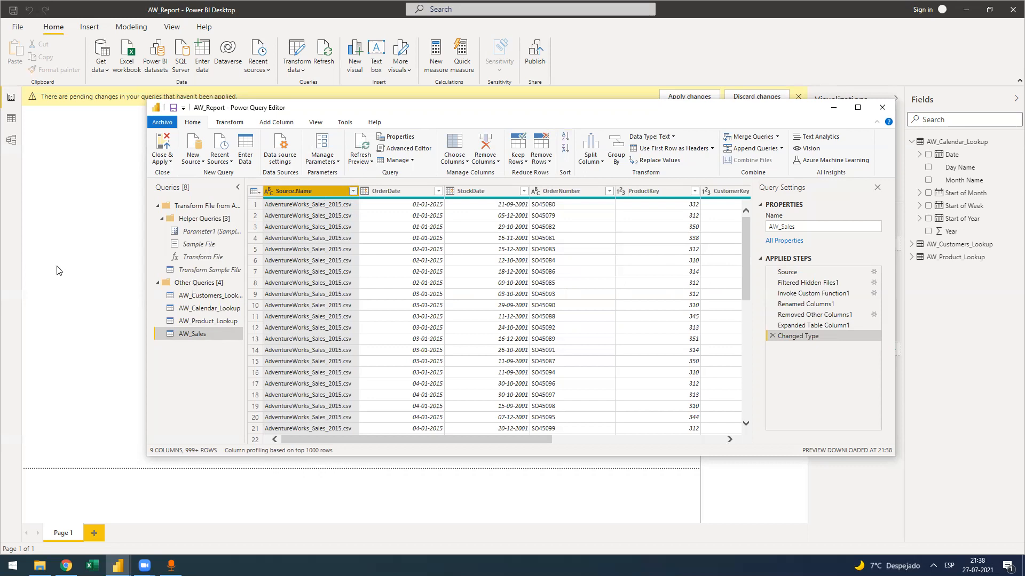
{"action": "left_click", "coordinate": [353, 191]}
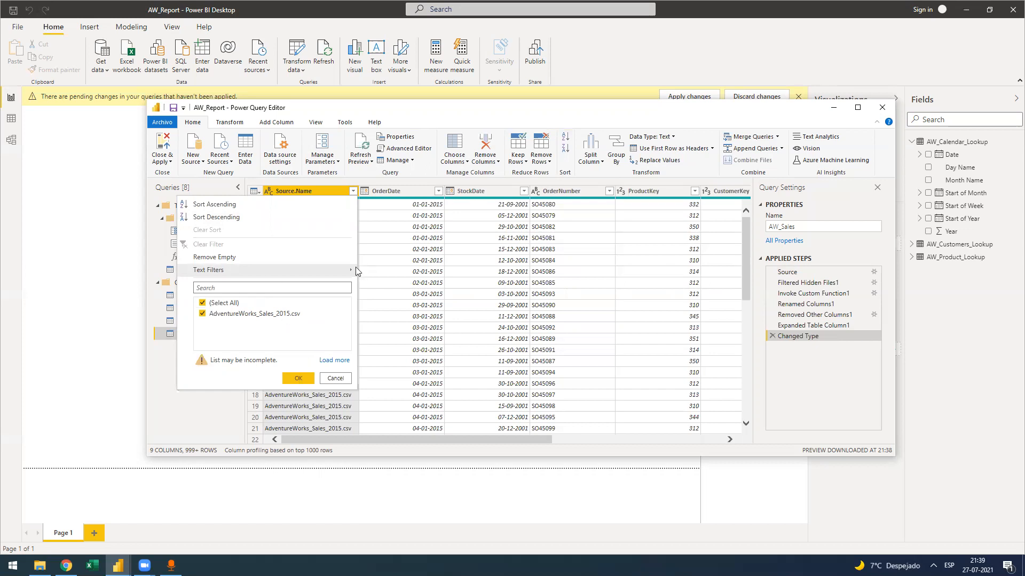
{"action": "left_click", "coordinate": [339, 271]}
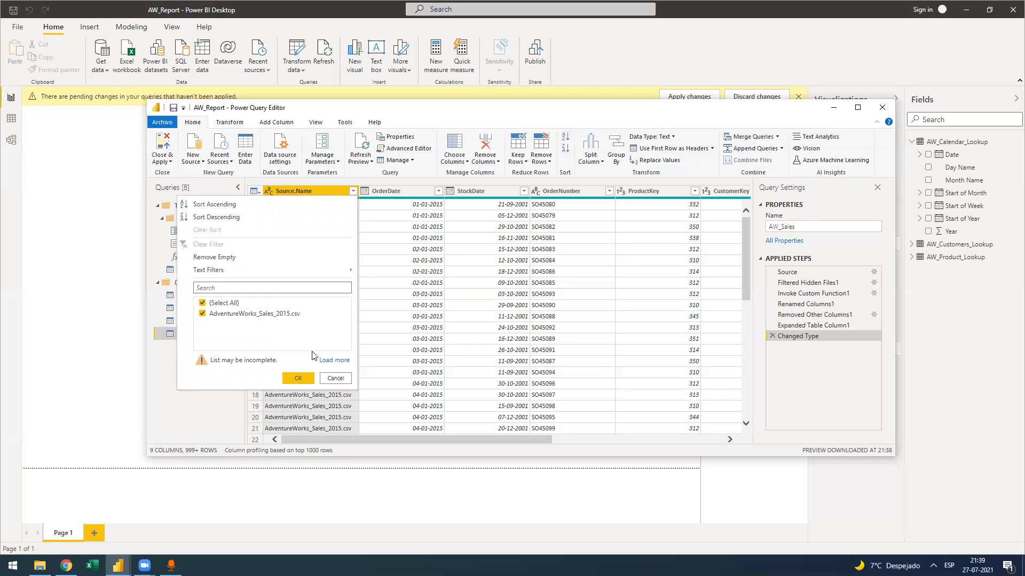
{"action": "left_click", "coordinate": [329, 361]}
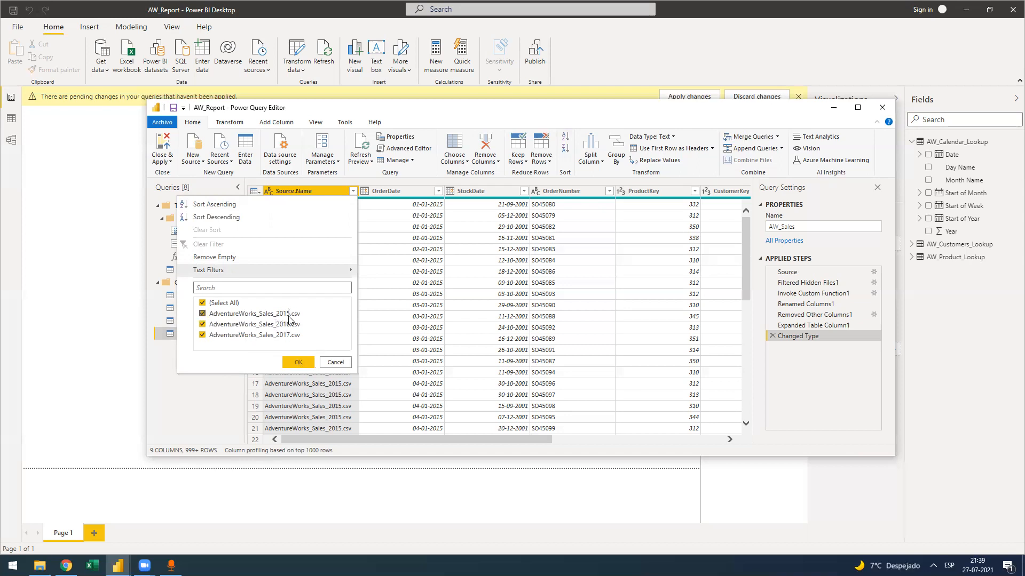
{"action": "left_click", "coordinate": [335, 363]}
Remove the Source.Name column from the AW_Sales query and look over the remaining columns.
{"action": "right_click", "coordinate": [335, 192]}
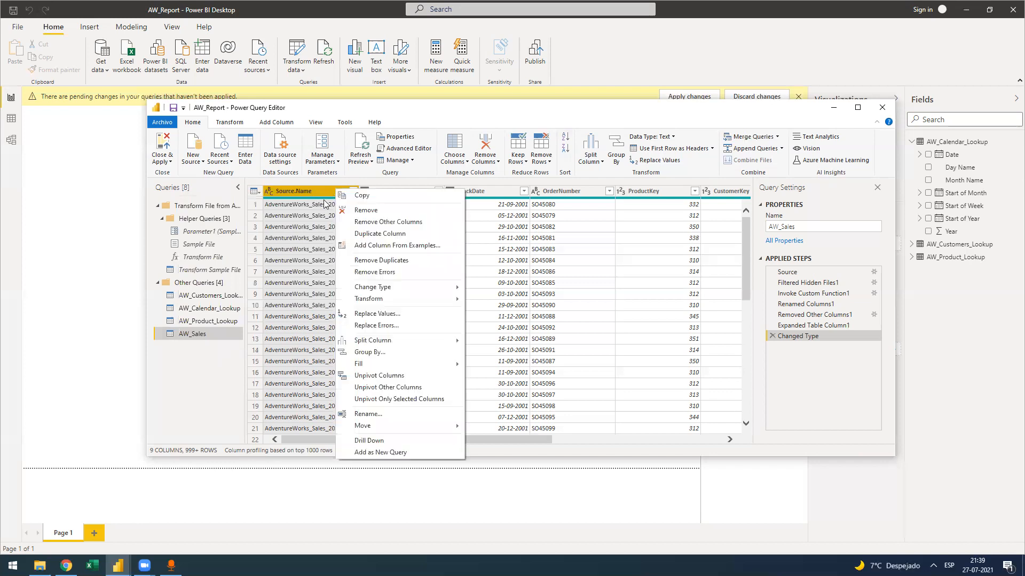
{"action": "left_click", "coordinate": [355, 212]}
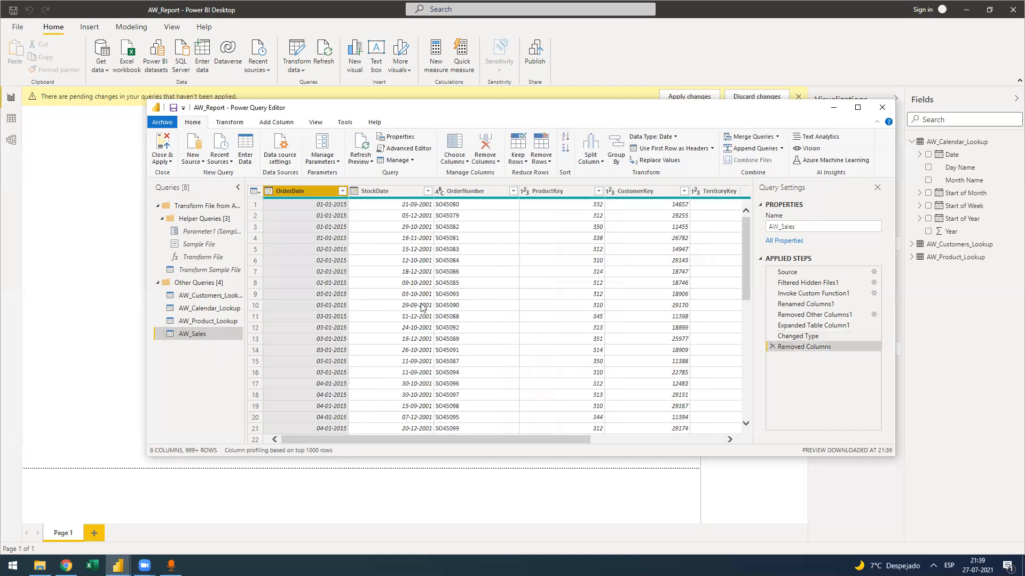
{"action": "left_click_drag", "start_coordinate": [514, 441], "coordinate": [415, 407]}
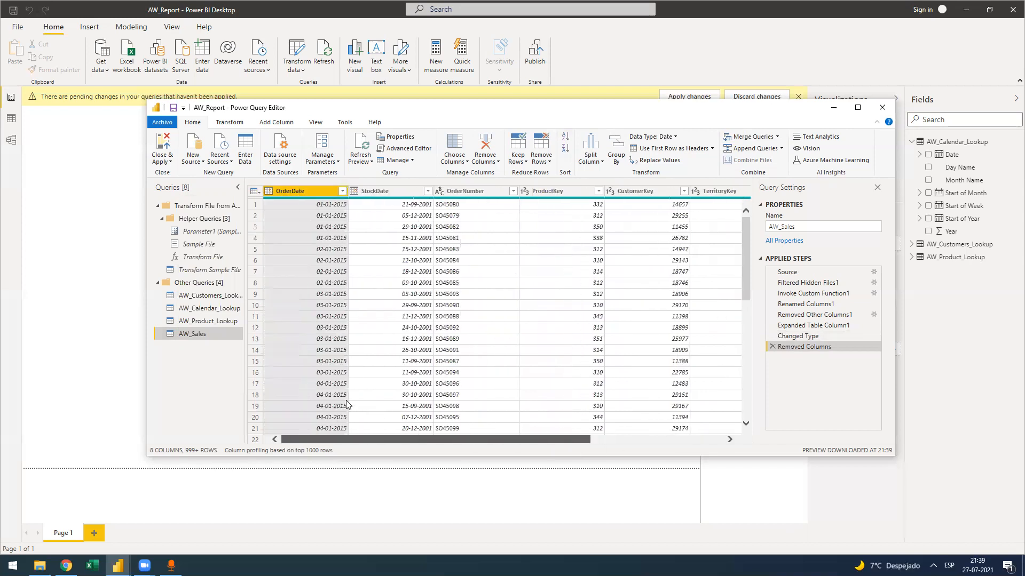
{"action": "left_click_drag", "start_coordinate": [344, 406], "coordinate": [437, 402]}
{"action": "left_click_drag", "start_coordinate": [616, 428], "coordinate": [356, 438]}
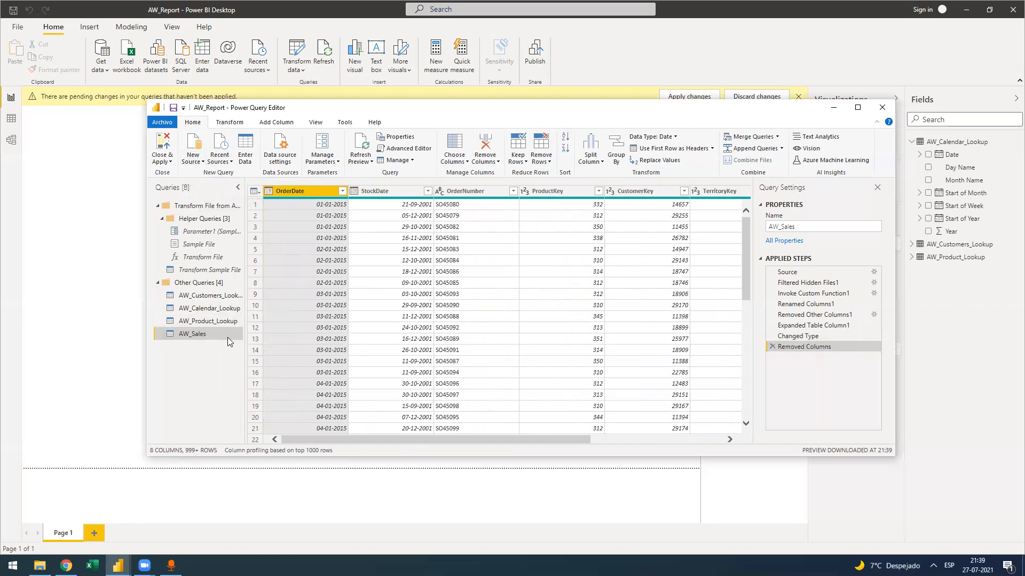
{"action": "mouse_move", "coordinate": [359, 439]}
{"action": "left_mouse_down"}
{"action": "mouse_move", "coordinate": [368, 438]}
{"action": "mouse_move", "coordinate": [341, 441]}
{"action": "left_mouse_up"}
Switch to File Explorer and open the AW_Sales folder to check its source files.
{"action": "left_click", "coordinate": [40, 566]}
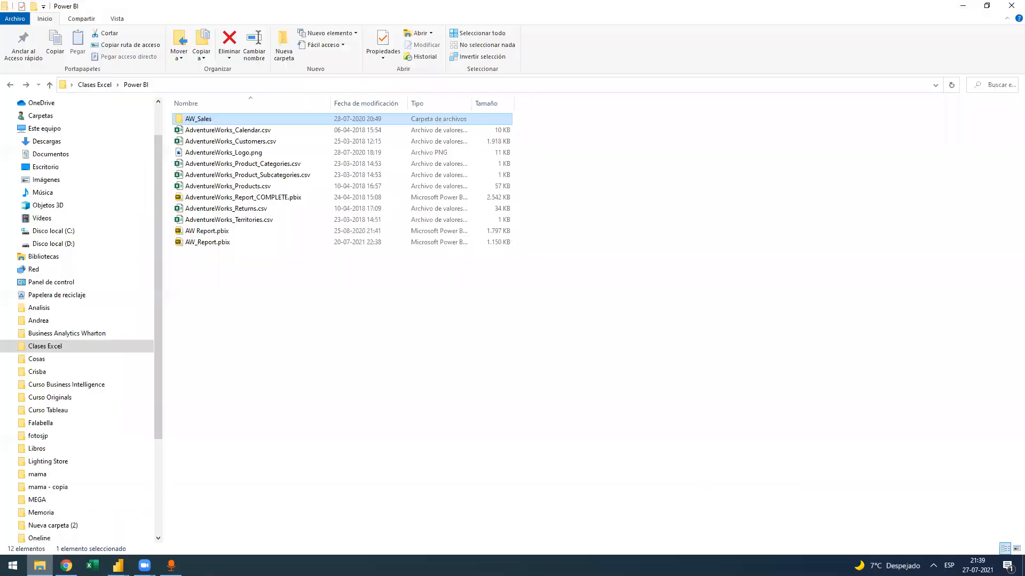
{"action": "double_click", "coordinate": [194, 122]}
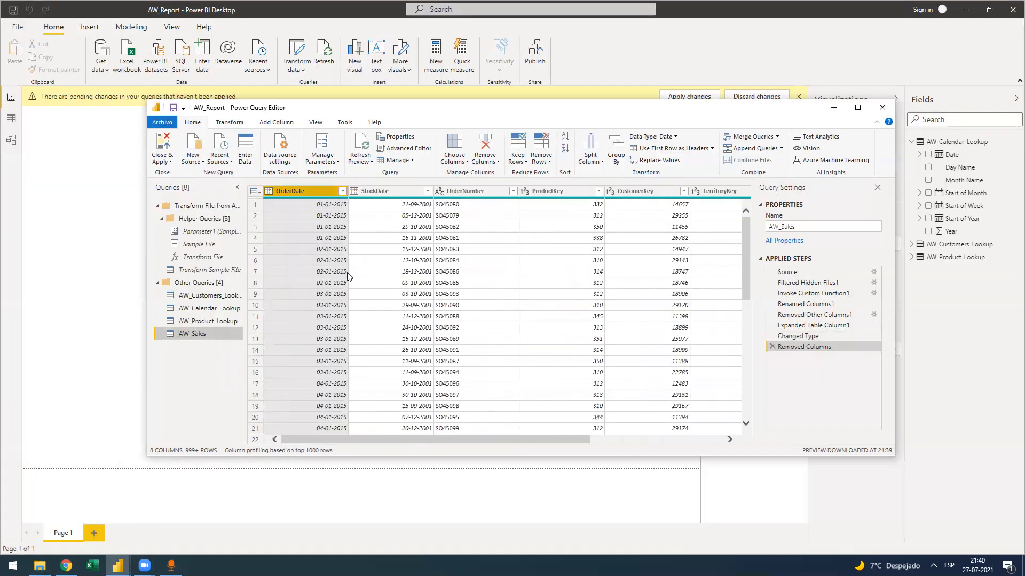
Delete the Removed Columns step from AW_Sales and recheck the complete Source.Name filter list without filtering.
{"action": "left_click", "coordinate": [772, 346]}
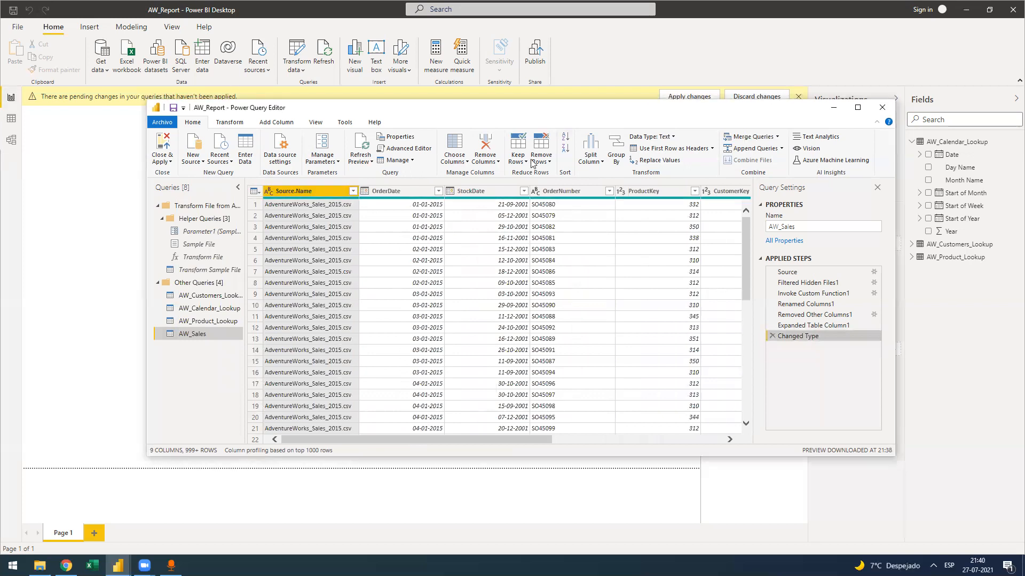
{"action": "left_click", "coordinate": [353, 191]}
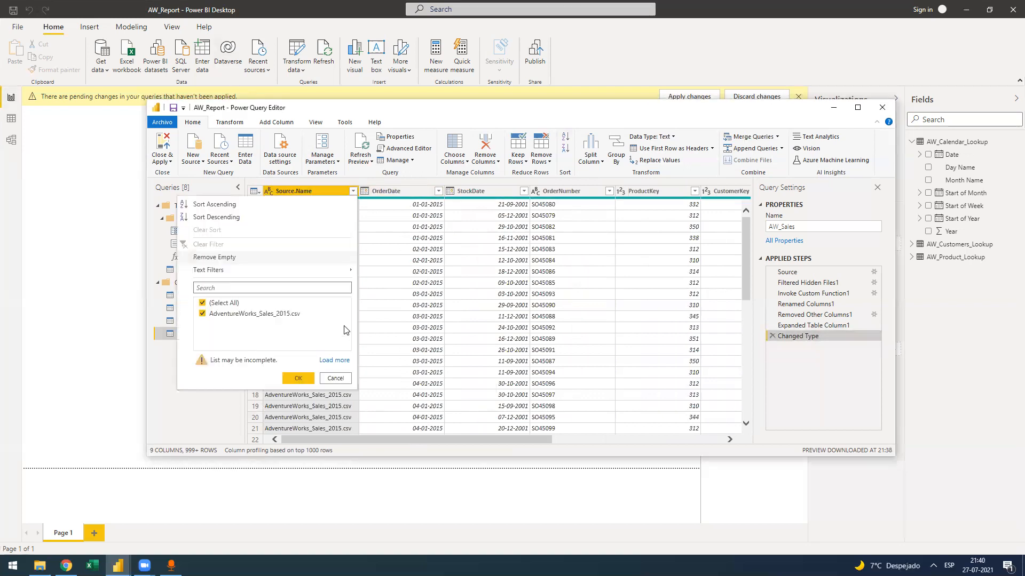
{"action": "left_click", "coordinate": [334, 360]}
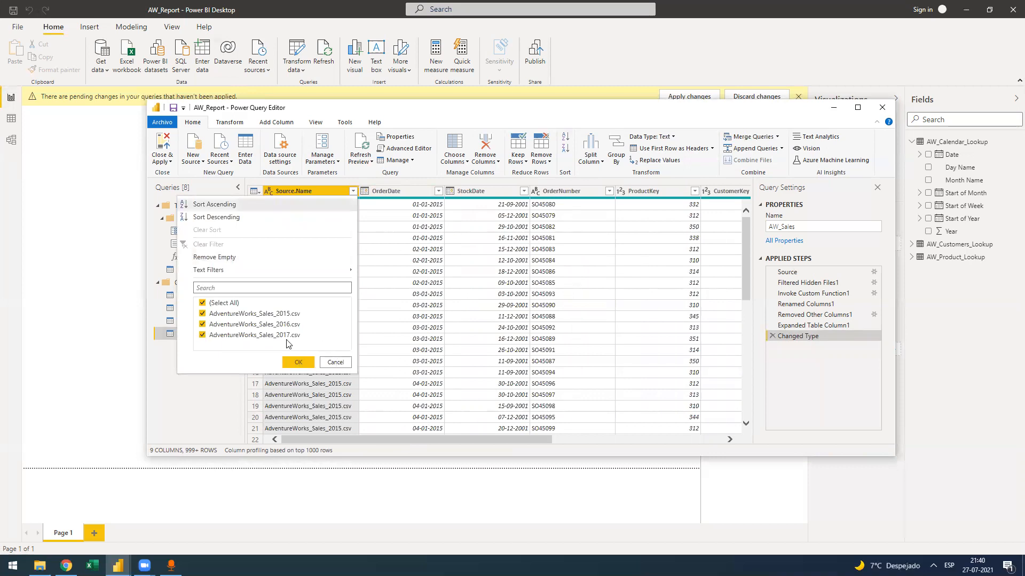
{"action": "left_click", "coordinate": [336, 362]}
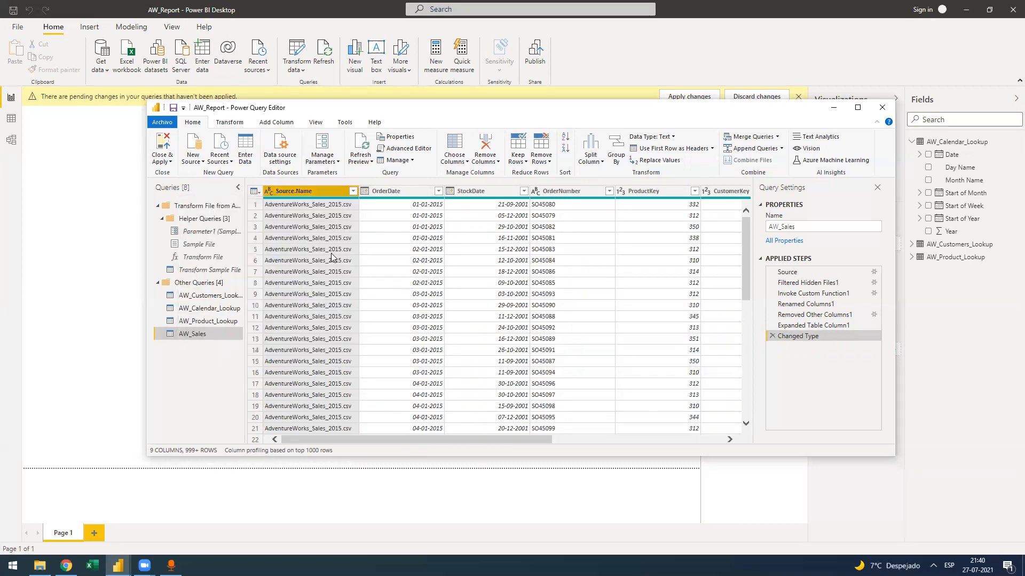
Remove the Source.Name column from the AW_Sales query and inspect the first OrderDate entries.
{"action": "right_click", "coordinate": [309, 193]}
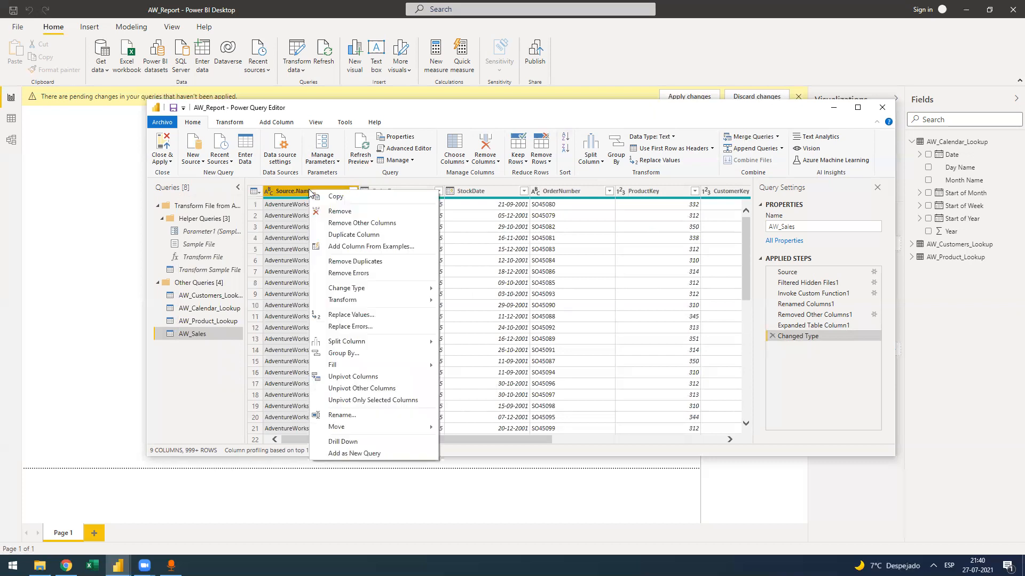
{"action": "left_click", "coordinate": [334, 212]}
{"action": "left_click", "coordinate": [325, 230]}
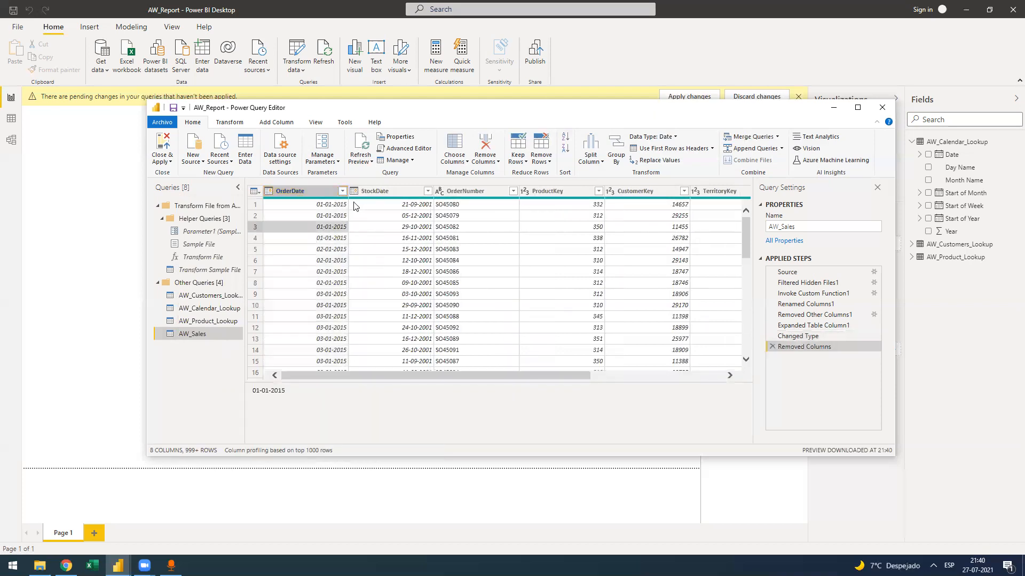
{"action": "left_click", "coordinate": [326, 205]}
{"action": "left_click_drag", "start_coordinate": [369, 375], "coordinate": [513, 373]}
{"action": "left_click", "coordinate": [314, 238]}
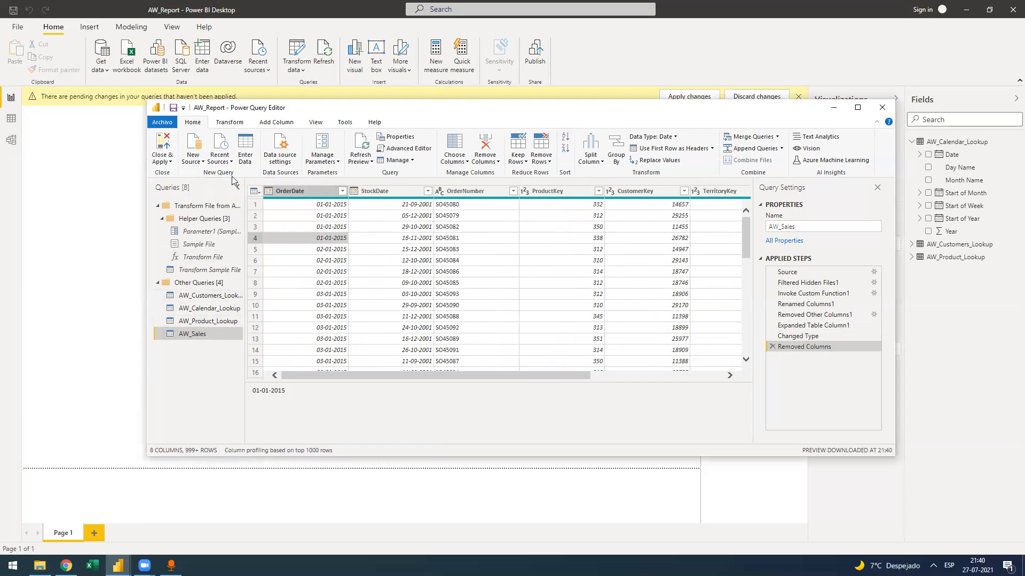
Check the yearly CSV files in File Explorer's AW_Sales folder and return to Power Query Editor to view the combined table.
{"action": "left_click", "coordinate": [40, 566]}
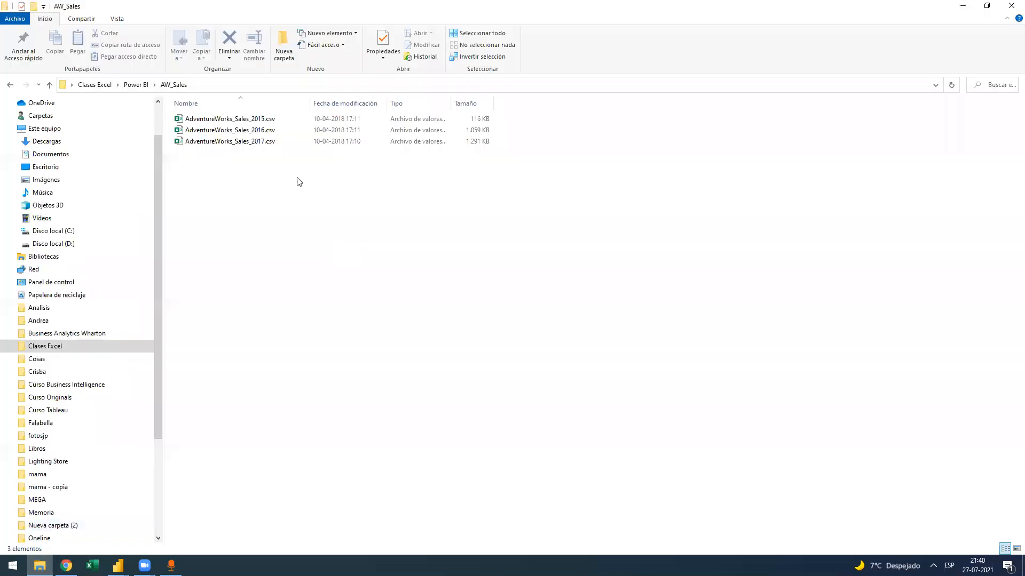
{"action": "left_click", "coordinate": [39, 566]}
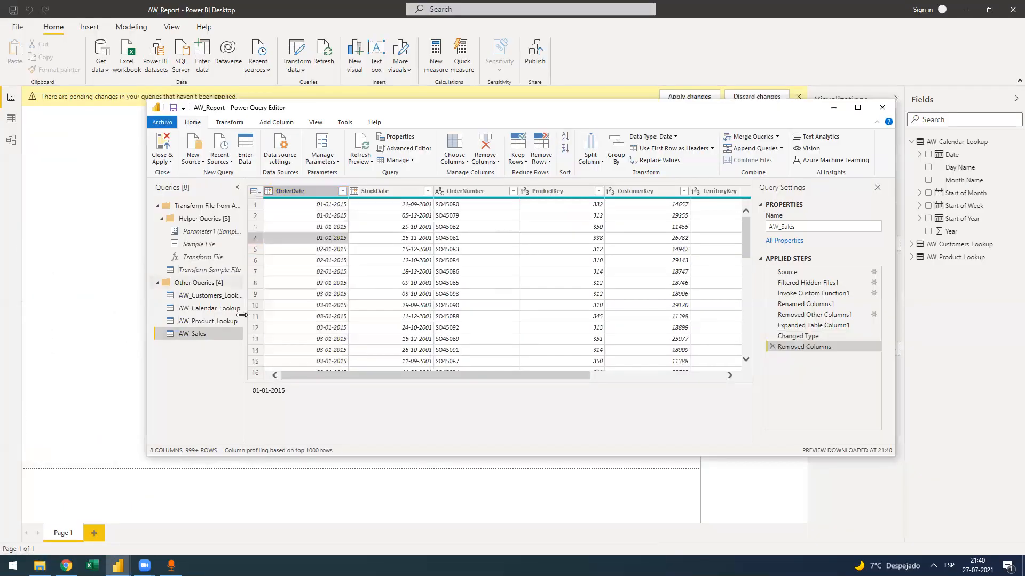
{"action": "left_click_drag", "start_coordinate": [347, 373], "coordinate": [318, 377]}
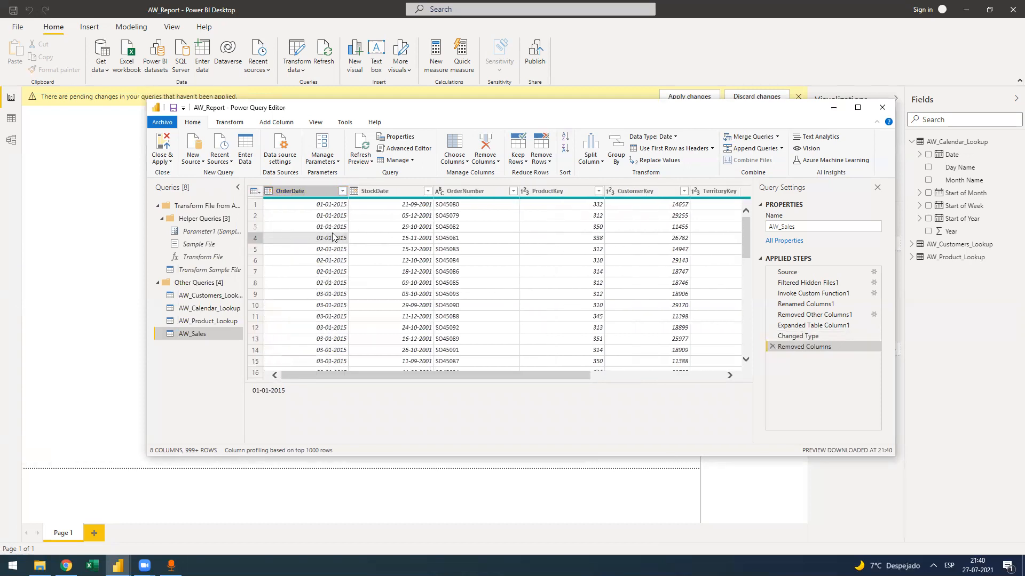
{"action": "left_click_drag", "start_coordinate": [537, 383], "coordinate": [464, 353]}
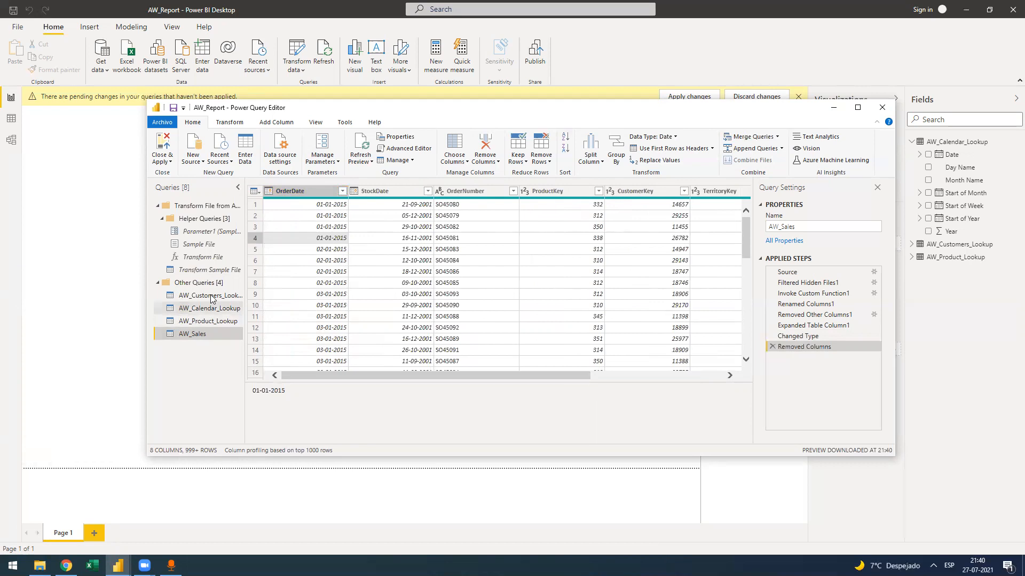
Examine the AW_Product_Lookup, AW_Calendar_Lookup and AW_Customers_Lookup queries and compare their key columns with those in AW_Sales.
{"action": "left_click", "coordinate": [221, 323]}
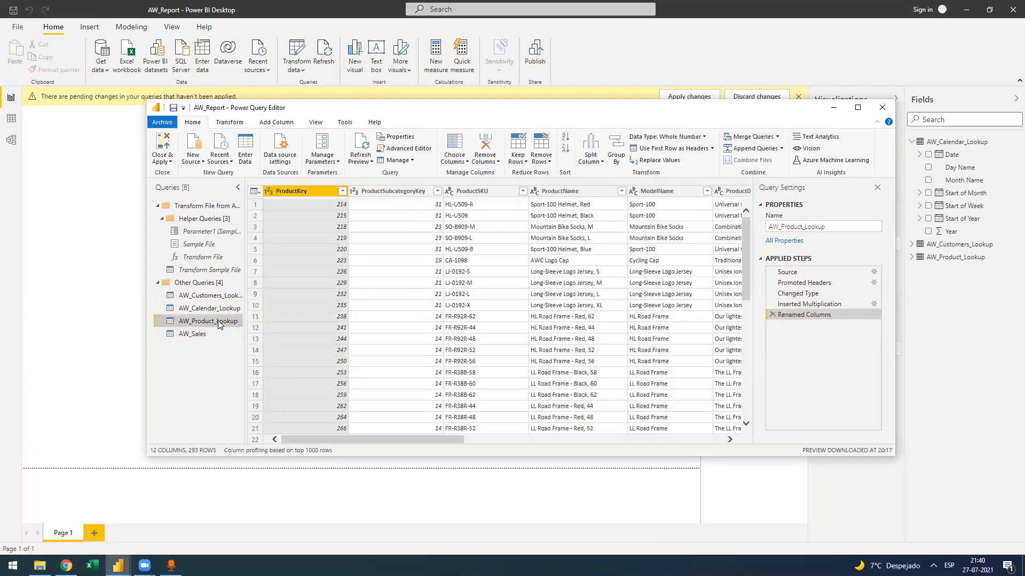
{"action": "left_click", "coordinate": [209, 308]}
{"action": "left_click", "coordinate": [208, 296]}
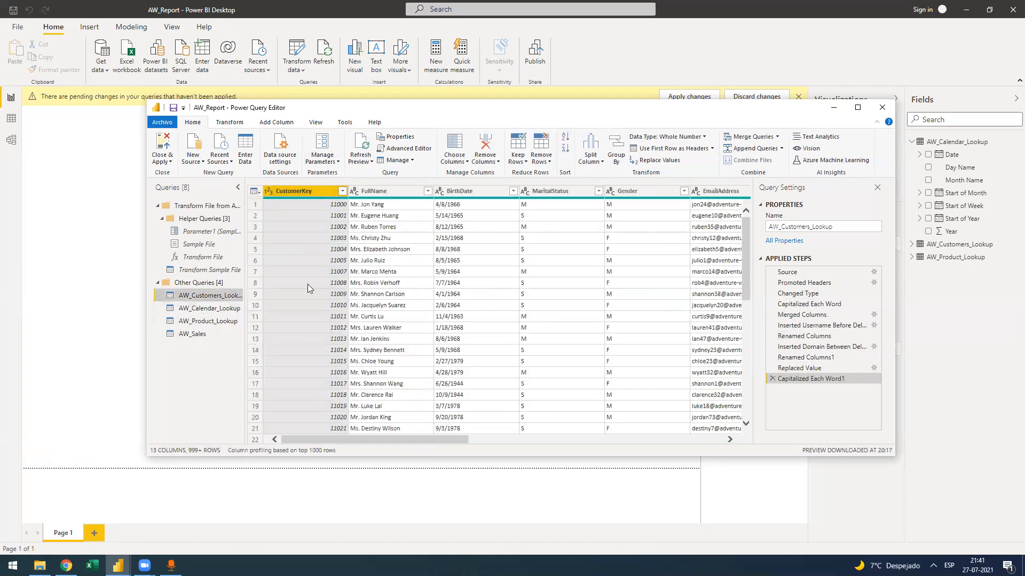
{"action": "left_click_drag", "start_coordinate": [351, 436], "coordinate": [309, 431]}
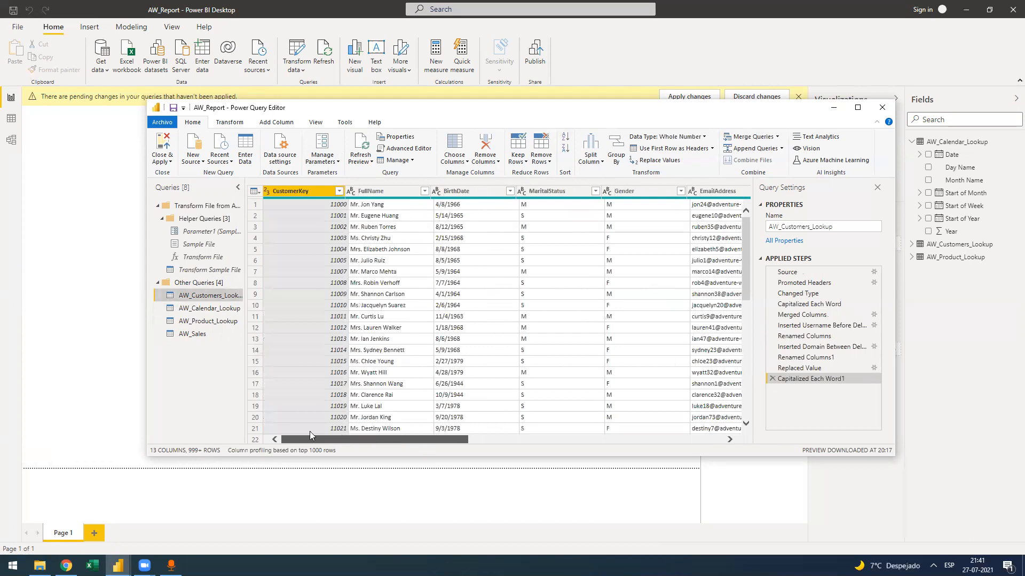
{"action": "left_click_drag", "start_coordinate": [375, 444], "coordinate": [399, 442]}
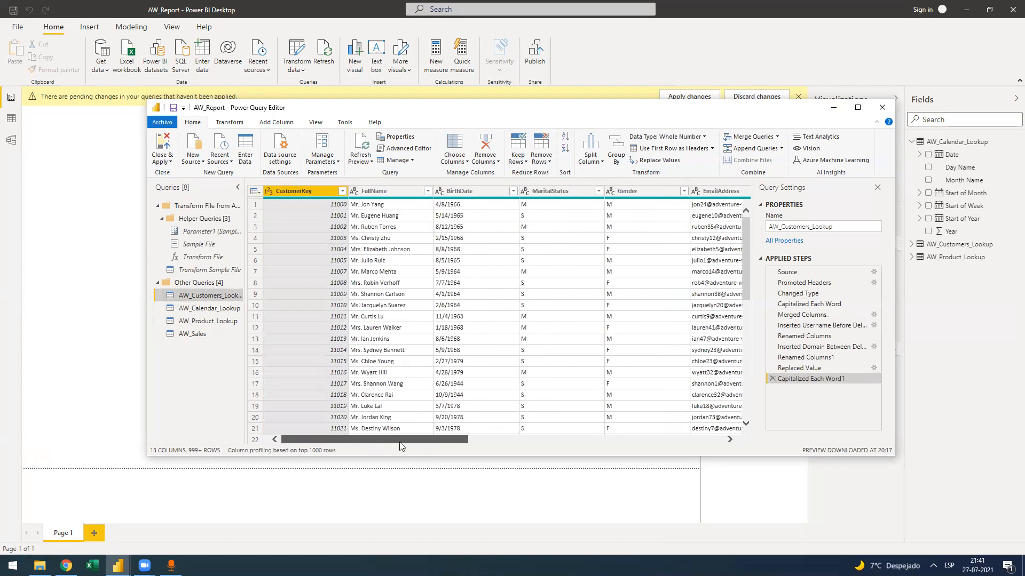
{"action": "left_click_drag", "start_coordinate": [463, 447], "coordinate": [312, 400]}
{"action": "left_click", "coordinate": [337, 208]}
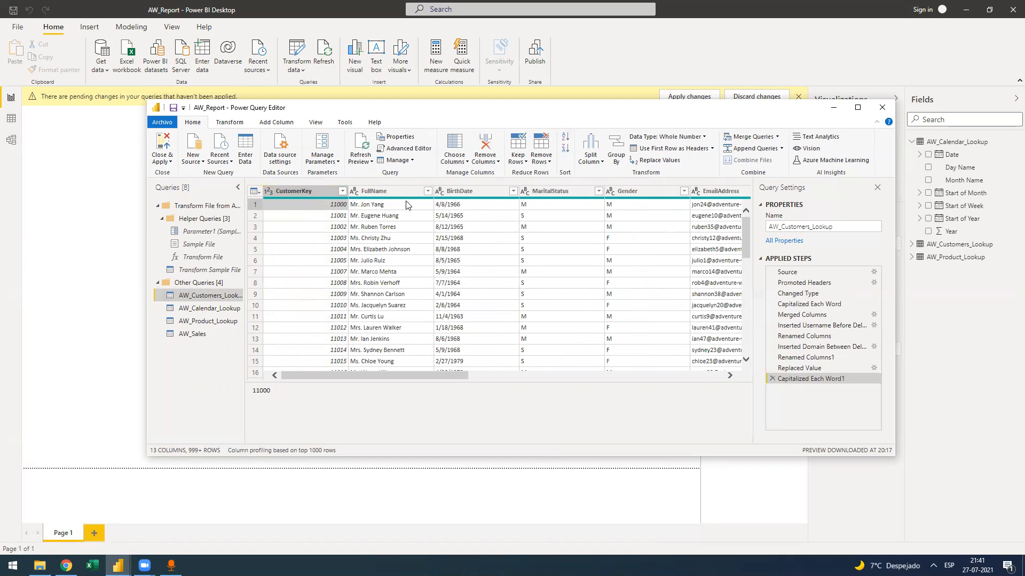
{"action": "left_click", "coordinate": [201, 336]}
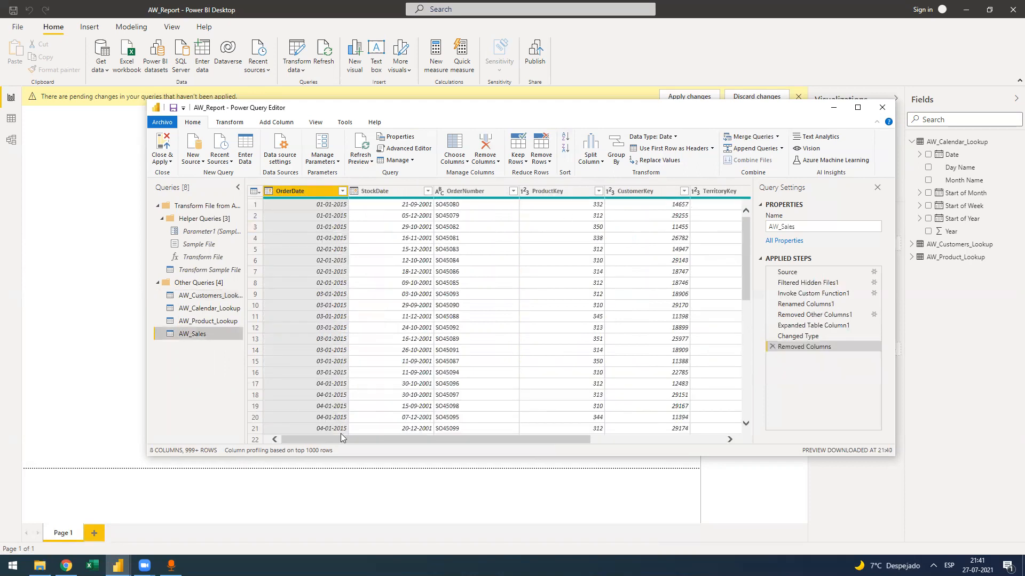
{"action": "left_click_drag", "start_coordinate": [358, 440], "coordinate": [472, 452]}
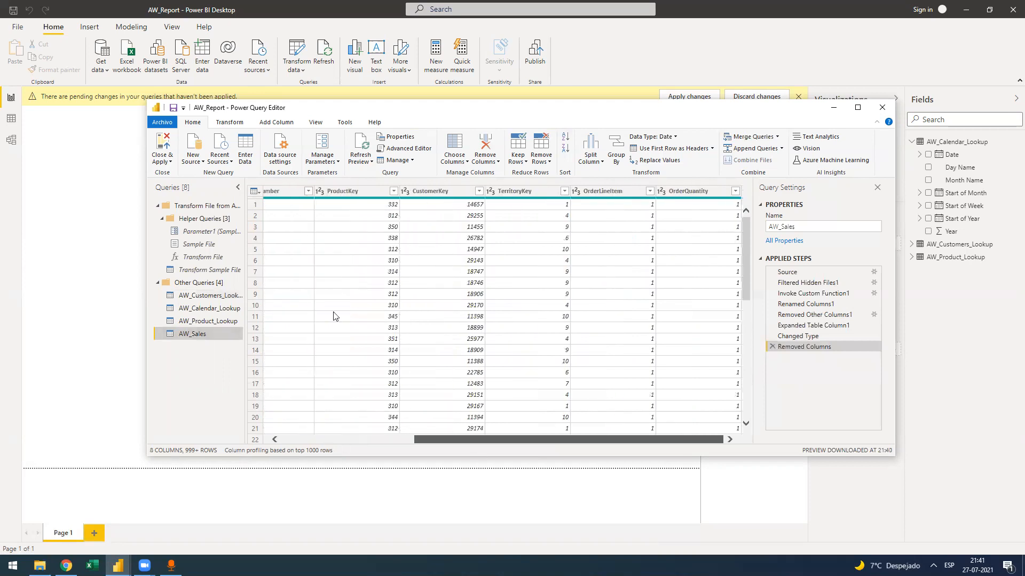
Examine the AW_Sales columns from OrderDate to OrderQuantity, including ProductKey, TerritoryKey and the first OrderDate entries.
{"action": "left_click", "coordinate": [407, 439]}
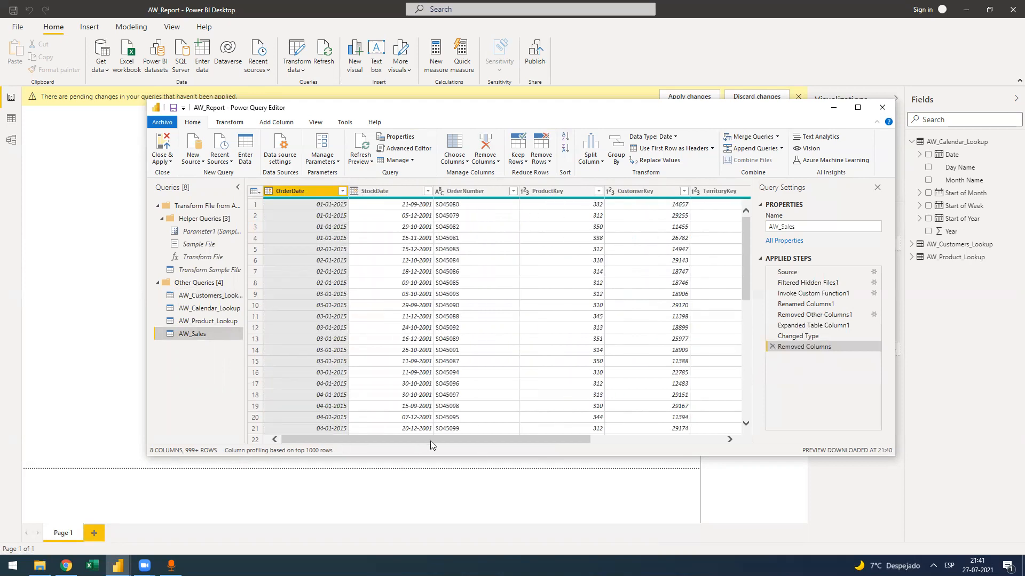
{"action": "left_click_drag", "start_coordinate": [445, 441], "coordinate": [482, 441]}
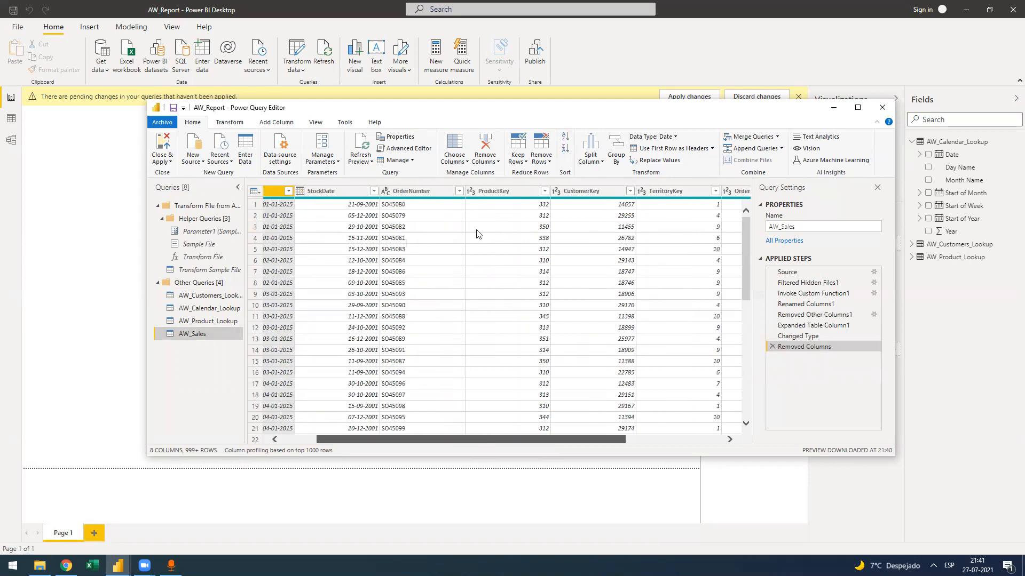
{"action": "left_click", "coordinate": [541, 206]}
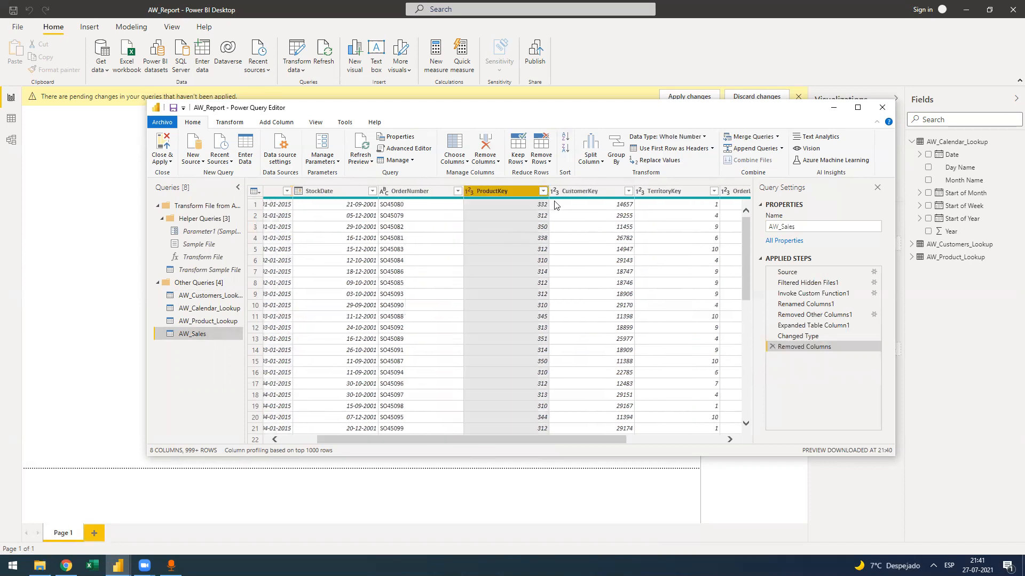
{"action": "left_click", "coordinate": [655, 252]}
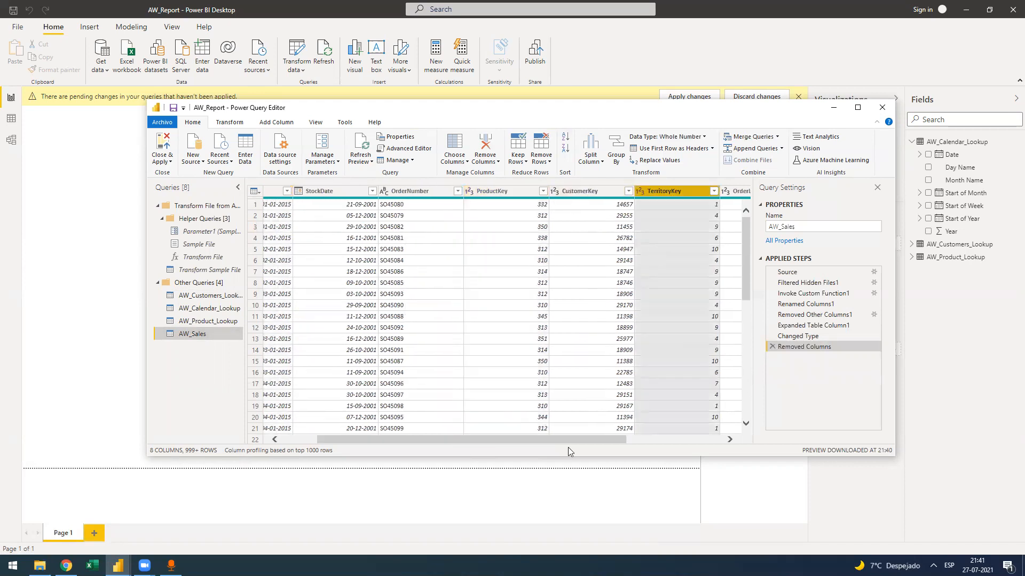
{"action": "scroll", "coordinate": [612, 213], "scroll_direction": "right", "scroll_amount": 3}
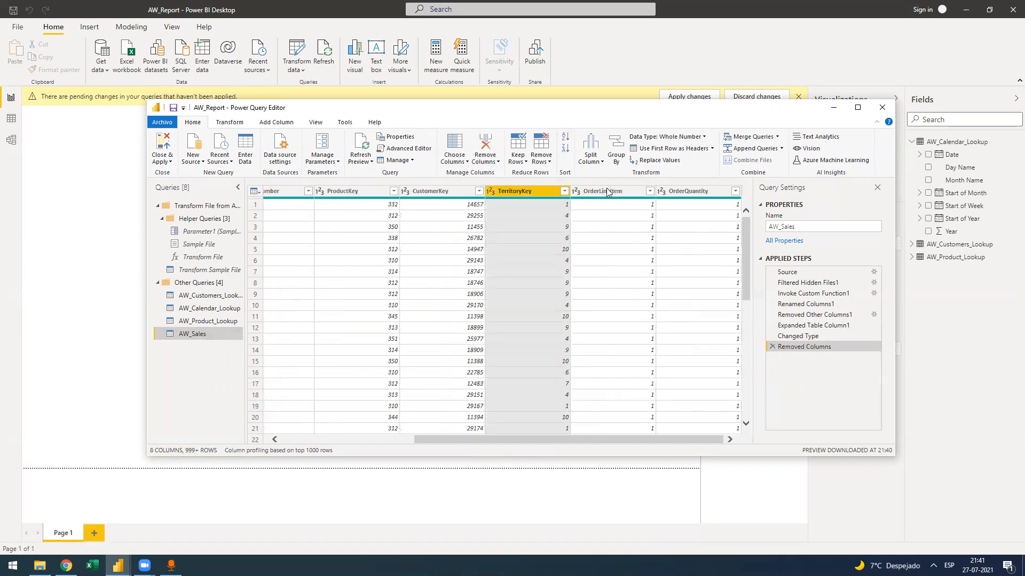
{"action": "scroll", "coordinate": [704, 427], "scroll_direction": "left", "scroll_amount": 1}
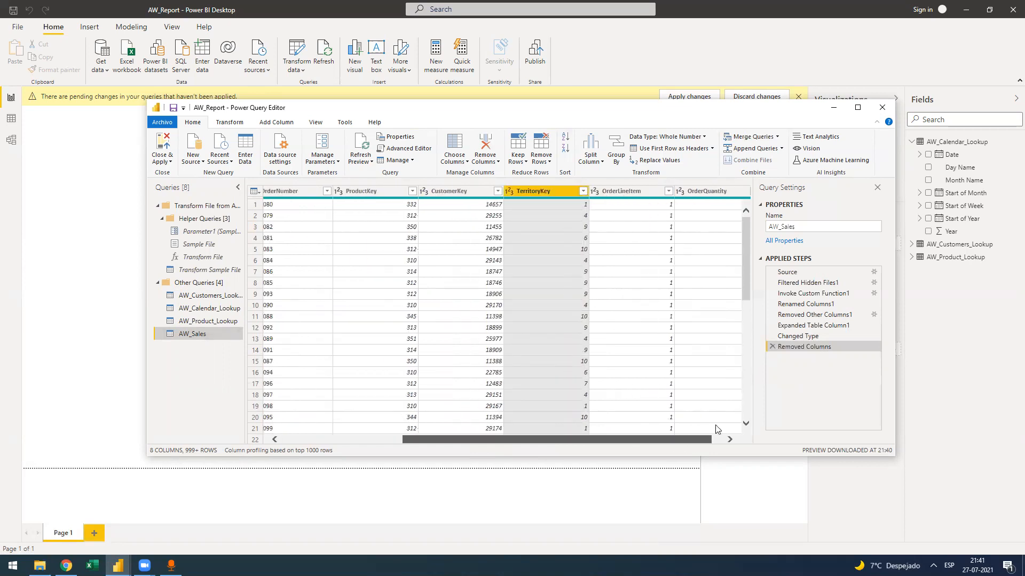
{"action": "scroll", "coordinate": [427, 406], "scroll_direction": "left", "scroll_amount": 4}
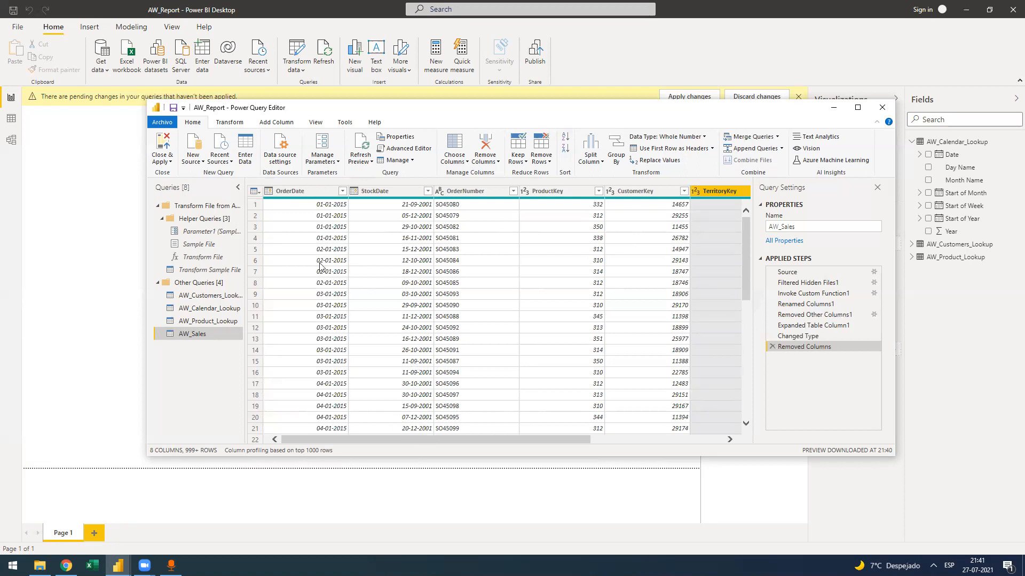
{"action": "left_click", "coordinate": [327, 216]}
{"action": "left_click", "coordinate": [327, 206]}
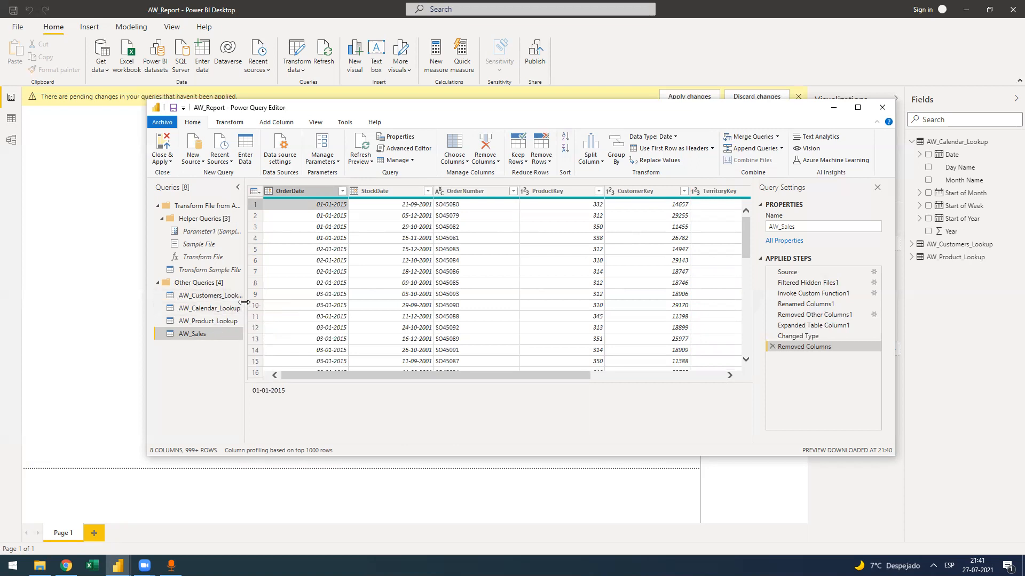
Widen the query list to fit the full query names and compare AW_Customers_Lookup with the AW_Sales key columns.
{"action": "left_click_drag", "start_coordinate": [266, 308], "coordinate": [265, 307]}
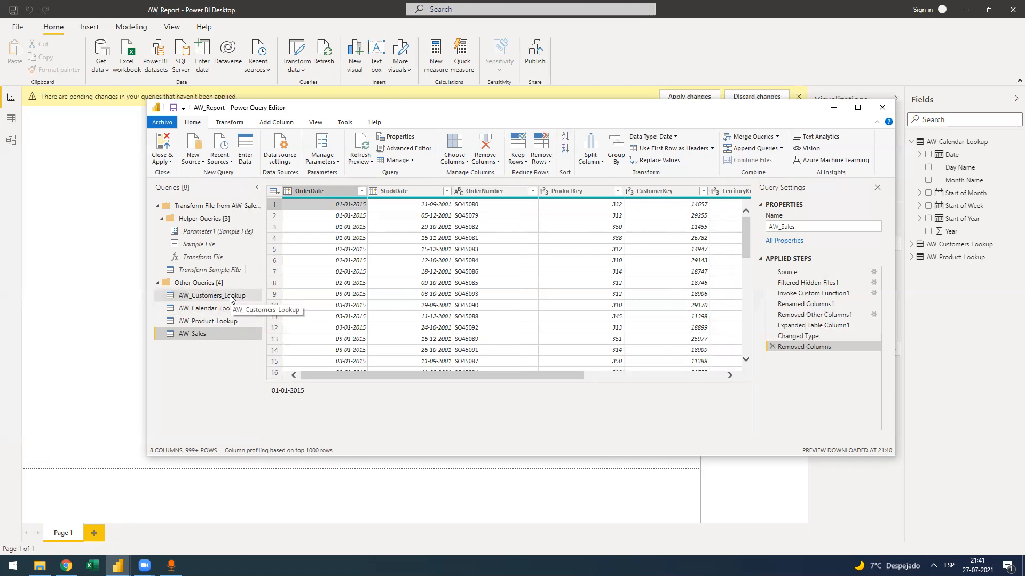
{"action": "left_click", "coordinate": [230, 295]}
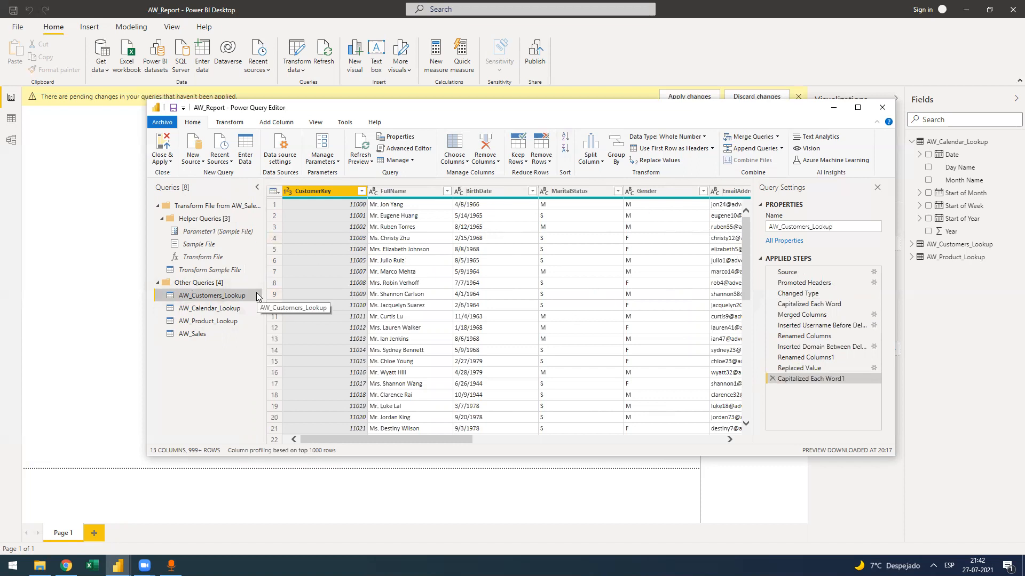
{"action": "left_click", "coordinate": [213, 333]}
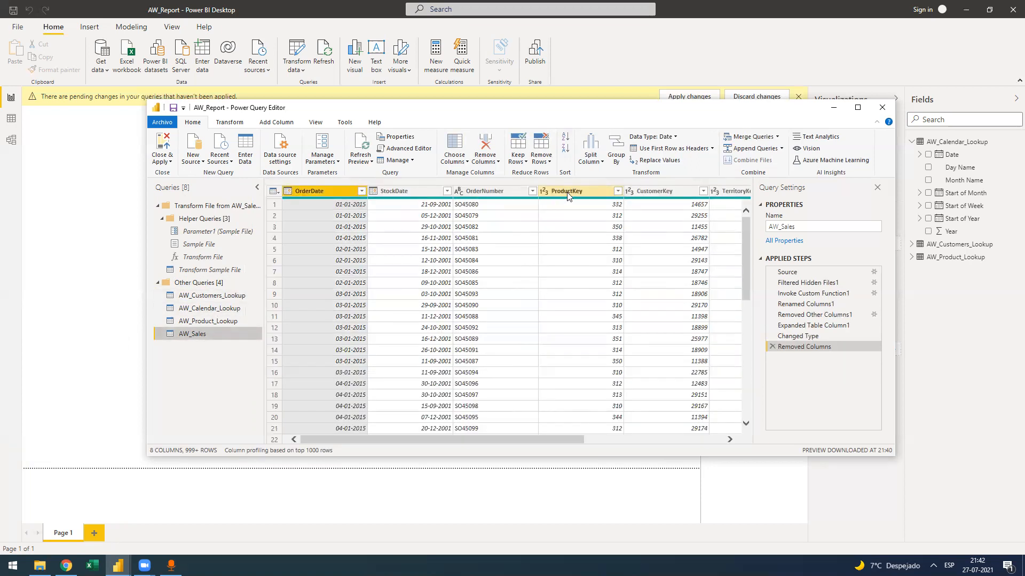
{"action": "left_click_drag", "start_coordinate": [517, 437], "coordinate": [667, 435]}
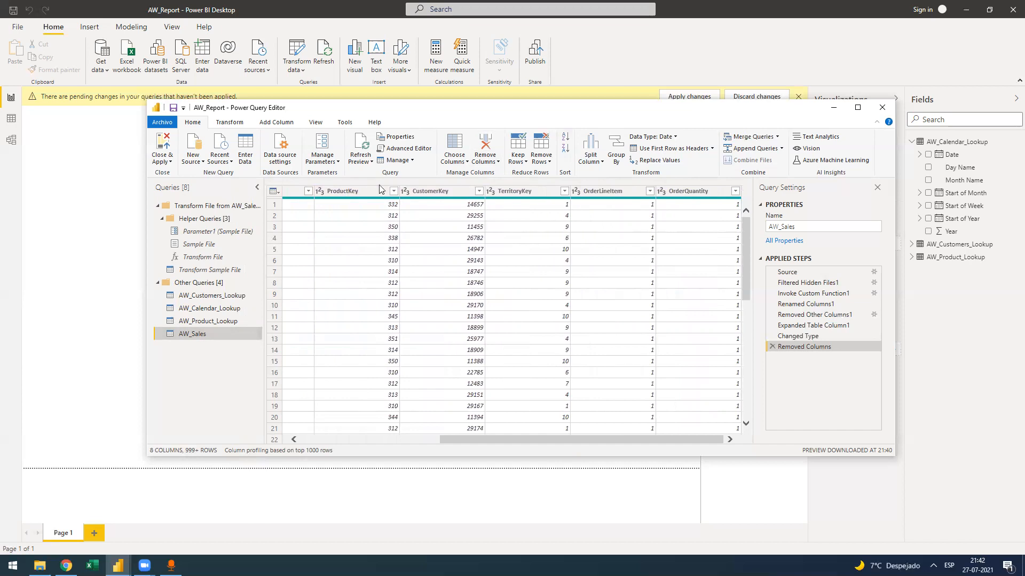
Check the complete list of distinct OrderQuantity values in AW_Sales without applying a filter.
{"action": "left_click", "coordinate": [272, 123]}
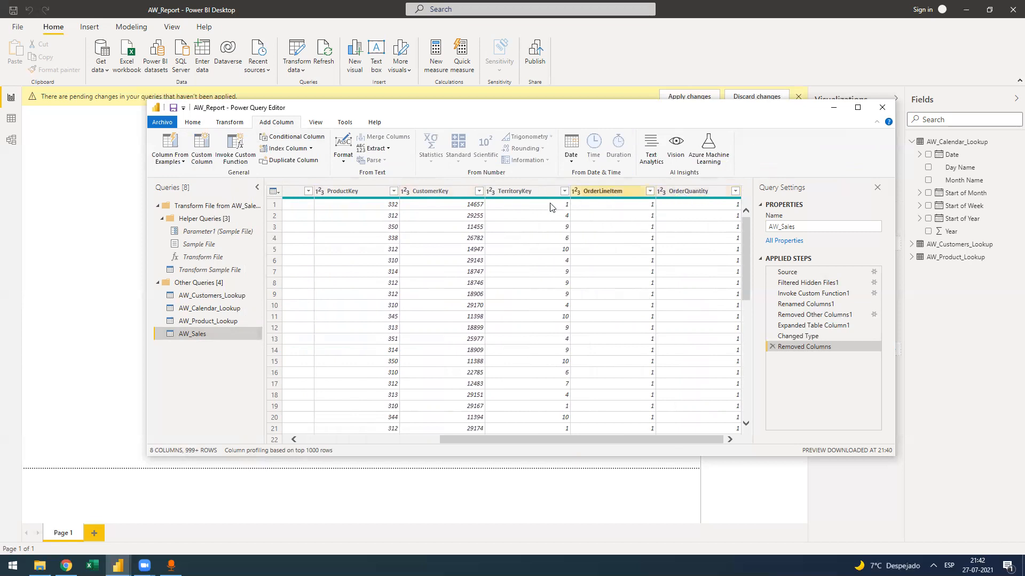
{"action": "left_click_drag", "start_coordinate": [567, 443], "coordinate": [619, 430]}
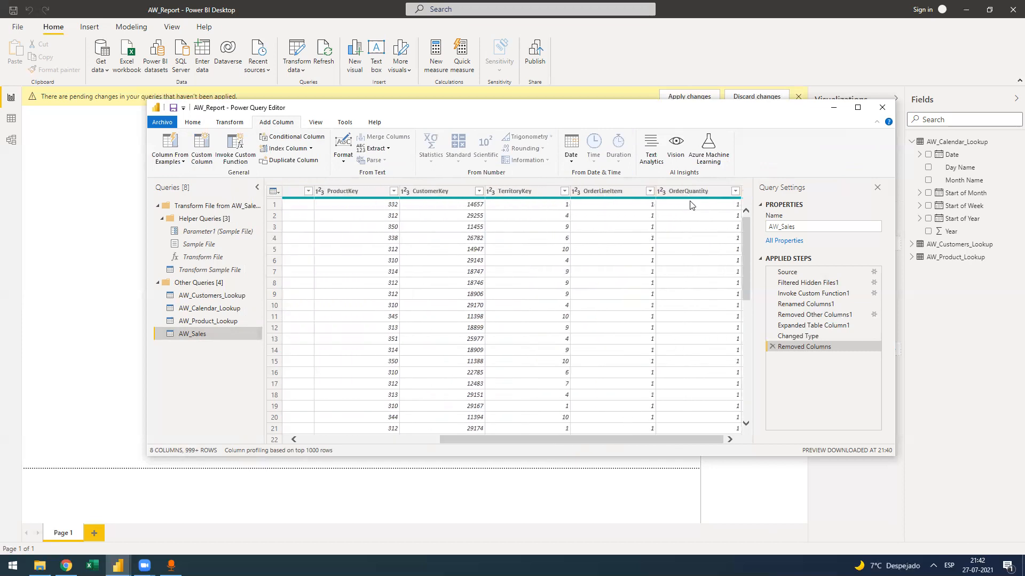
{"action": "left_click", "coordinate": [735, 191]}
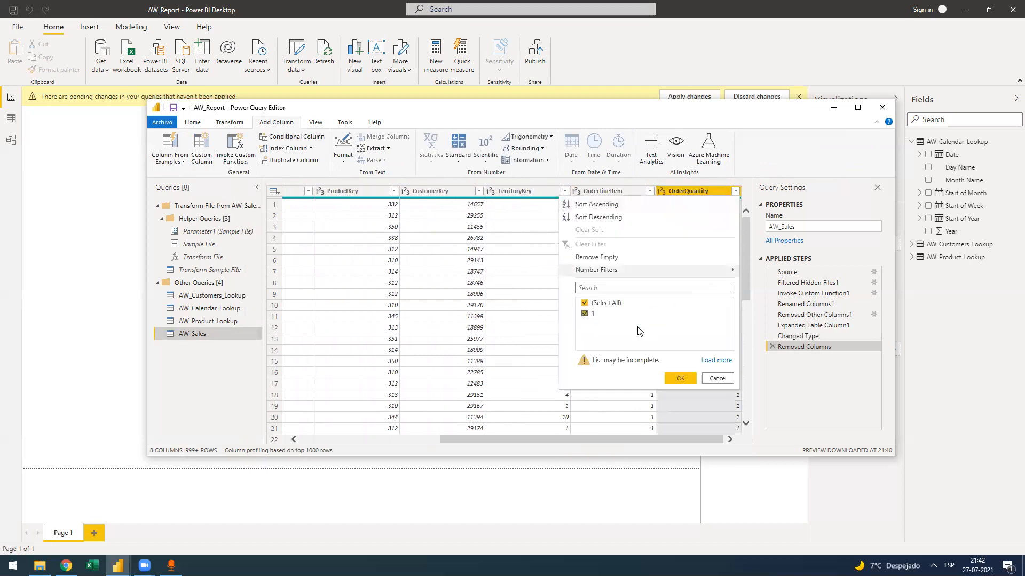
{"action": "left_click", "coordinate": [717, 360]}
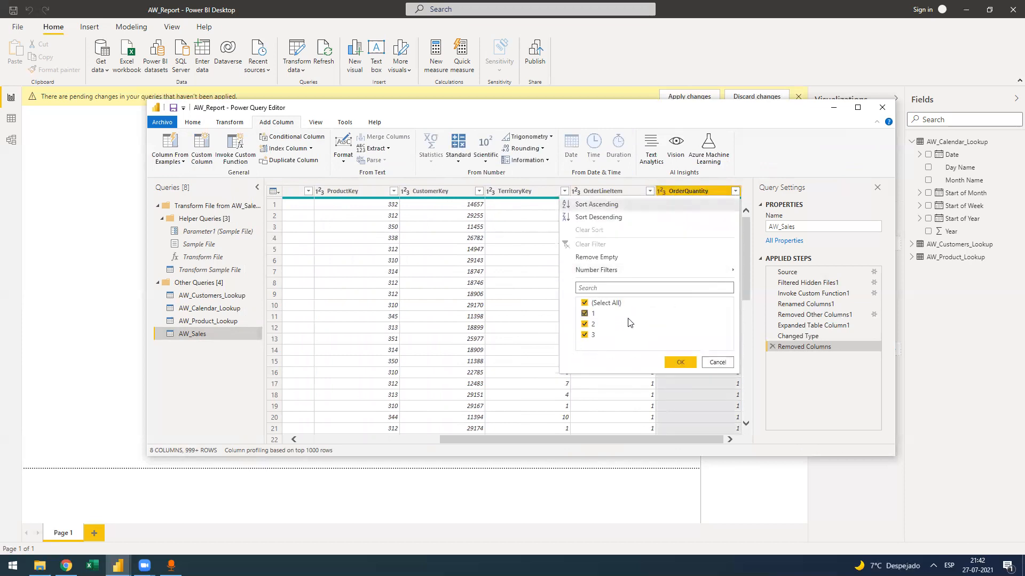
{"action": "left_click", "coordinate": [719, 363]}
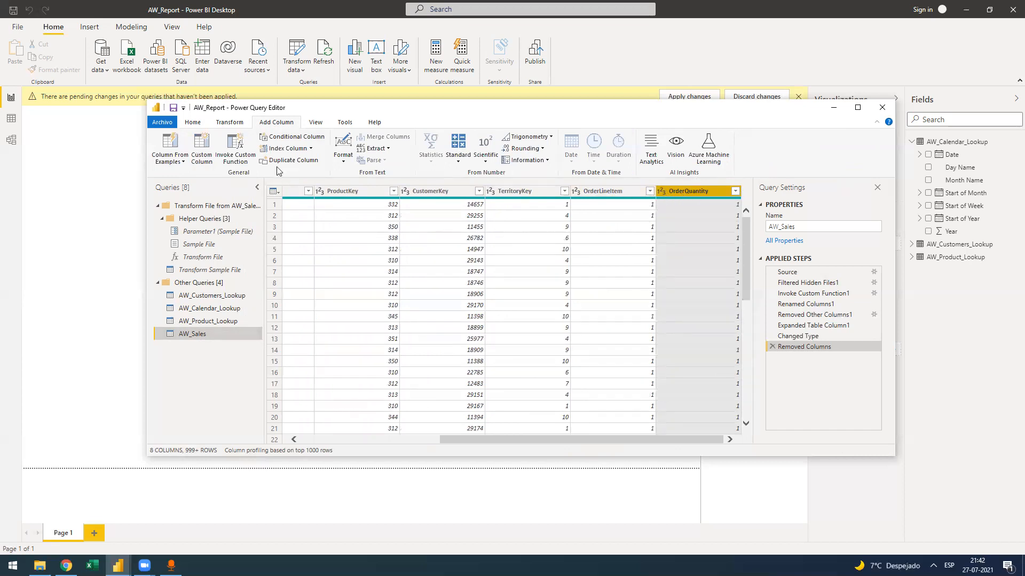
Start a conditional column in AW_Sales and name it OrderType.
{"action": "left_click", "coordinate": [291, 137]}
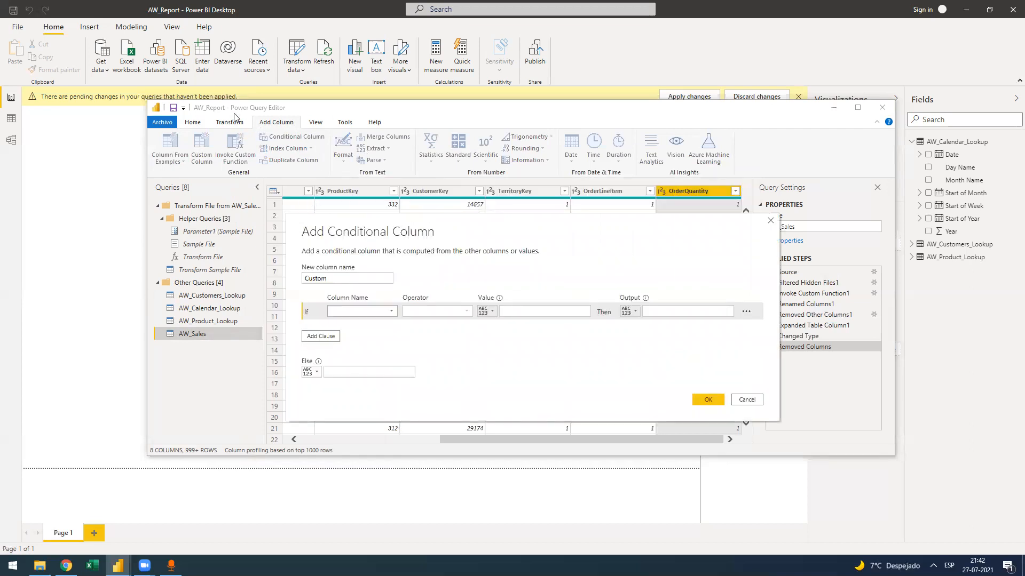
{"action": "left_click", "coordinate": [329, 278]}
{"action": "double_click", "coordinate": [329, 279]}
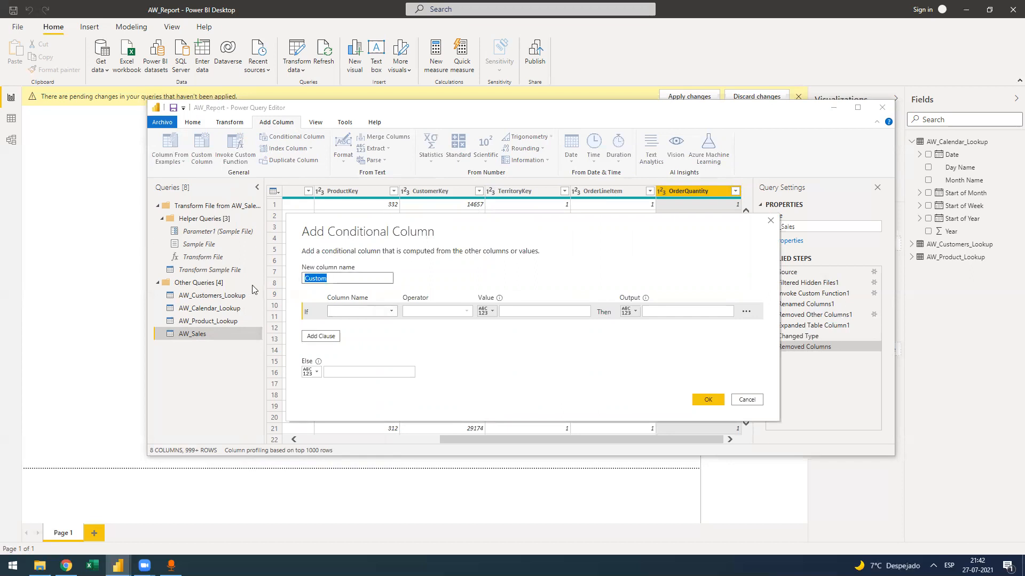
{"action": "type", "text": "OrderType"}
{"action": "left_click_drag", "start_coordinate": [443, 219], "coordinate": [448, 206]}
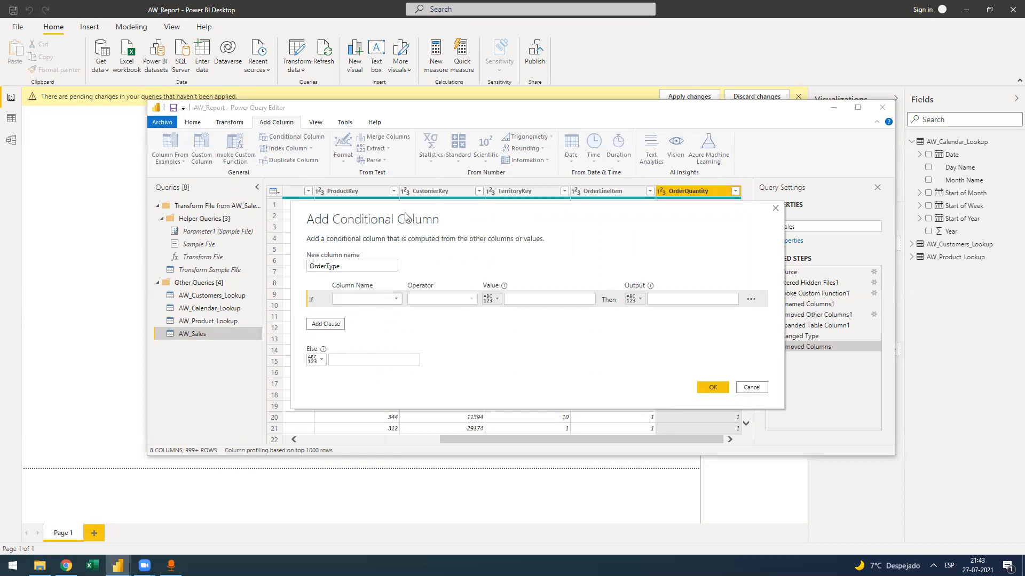
{"action": "left_click_drag", "start_coordinate": [405, 216], "coordinate": [410, 225]}
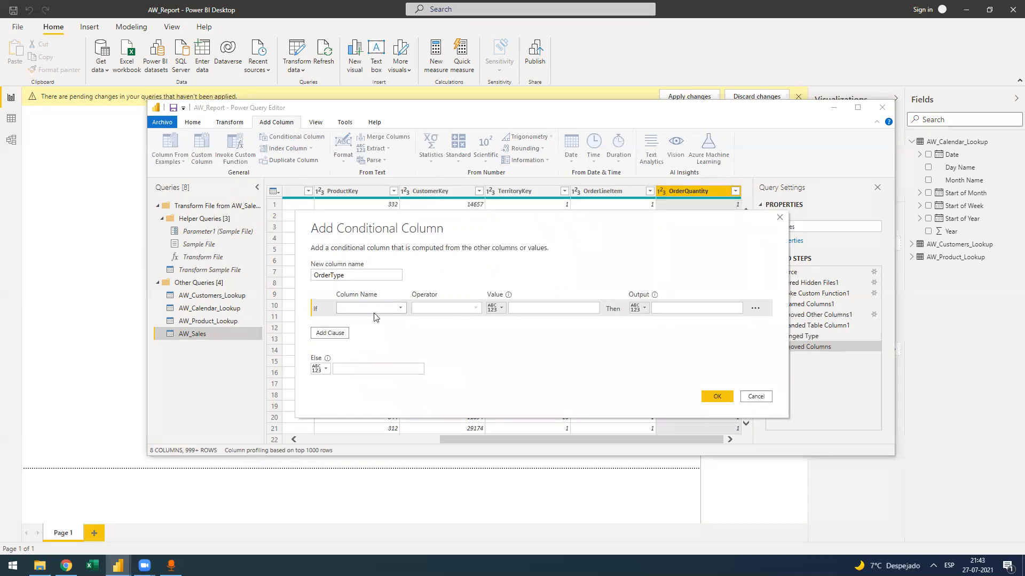
Define the OrderType If clause so that OrderQuantity equals 1 outputs Single Item.
{"action": "left_click", "coordinate": [403, 313]}
{"action": "left_click_drag", "start_coordinate": [381, 229], "coordinate": [373, 228]}
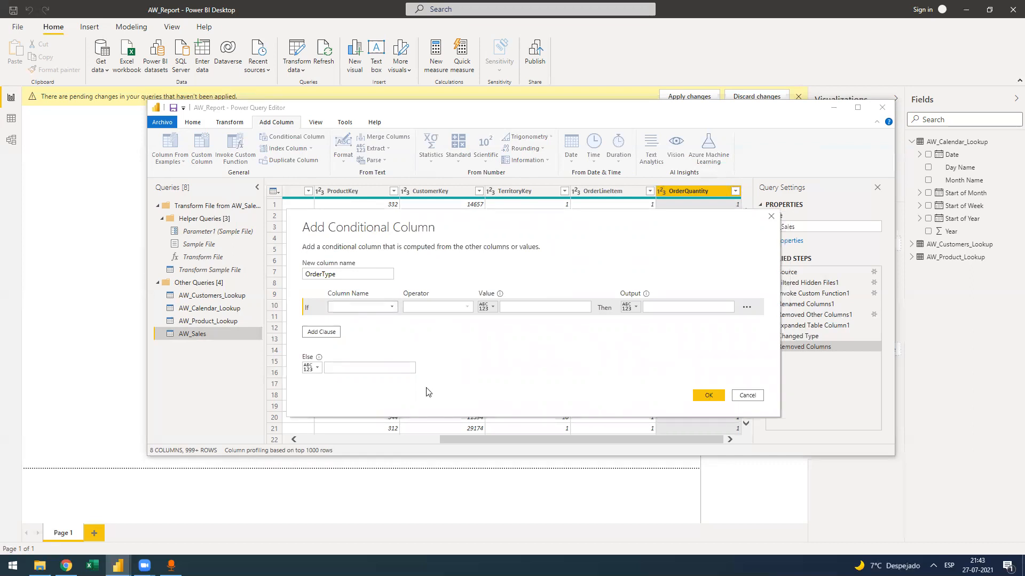
{"action": "left_click", "coordinate": [361, 308]}
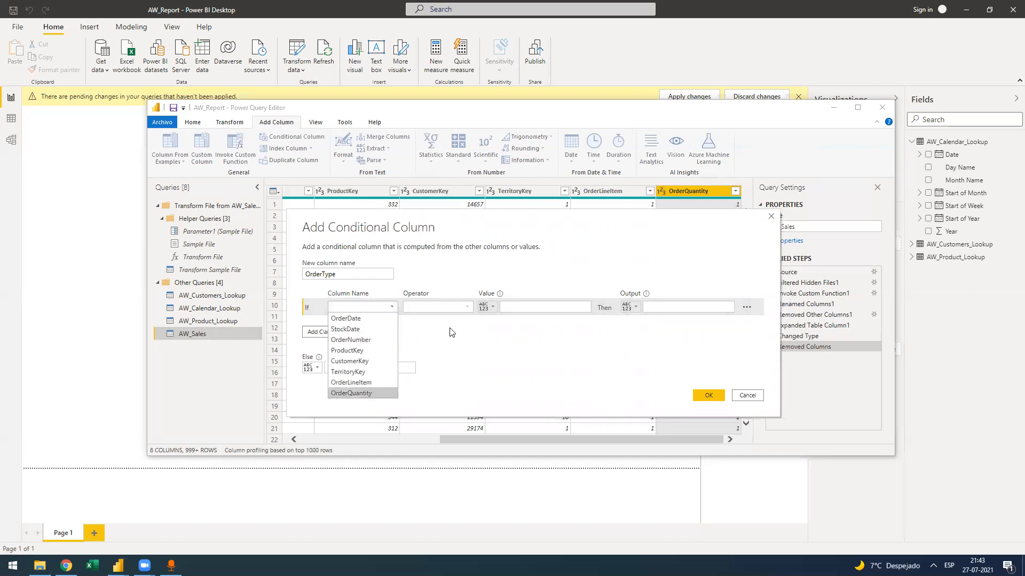
{"action": "left_click", "coordinate": [367, 394]}
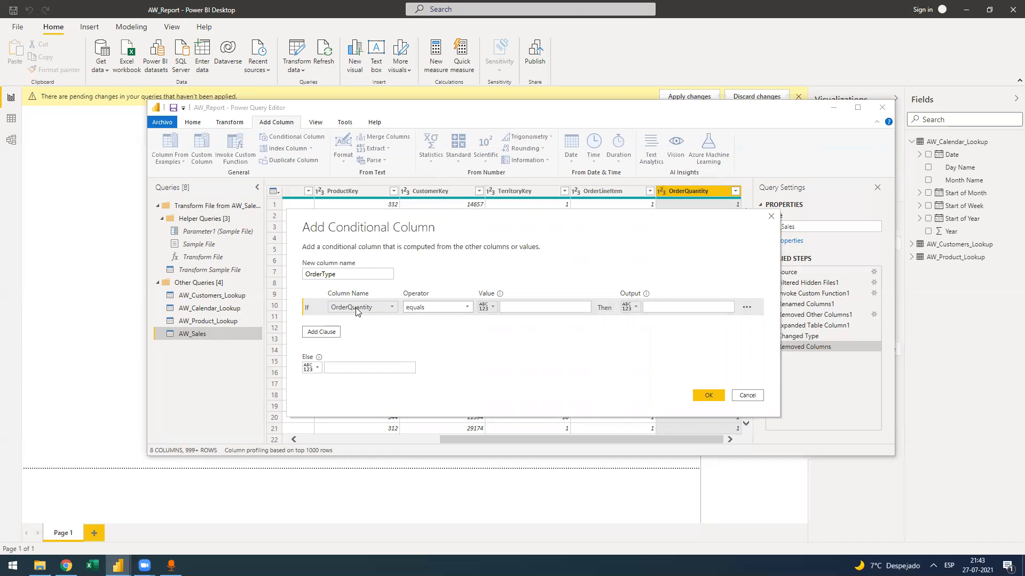
{"action": "left_click", "coordinate": [435, 308]}
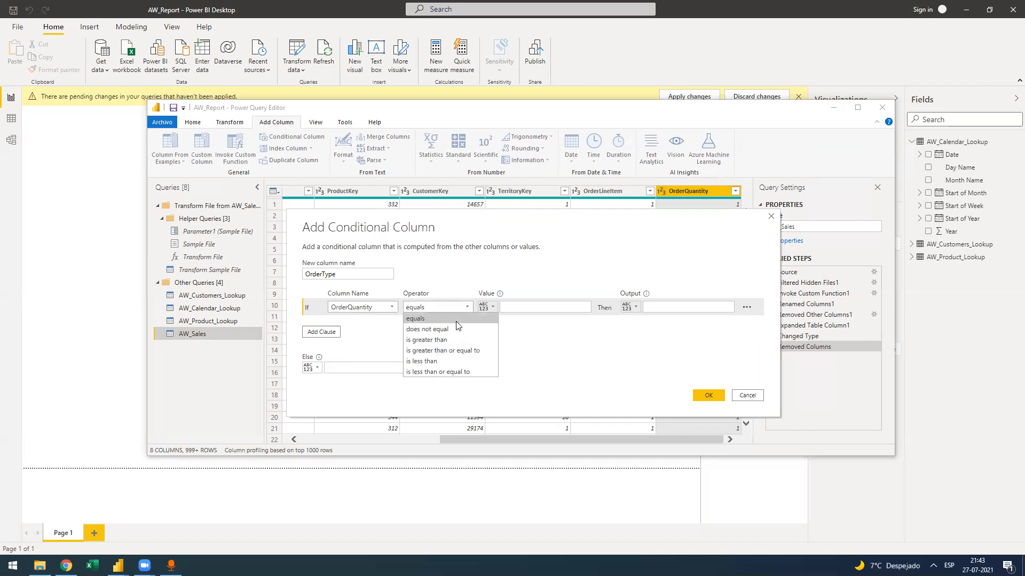
{"action": "left_click", "coordinate": [526, 305]}
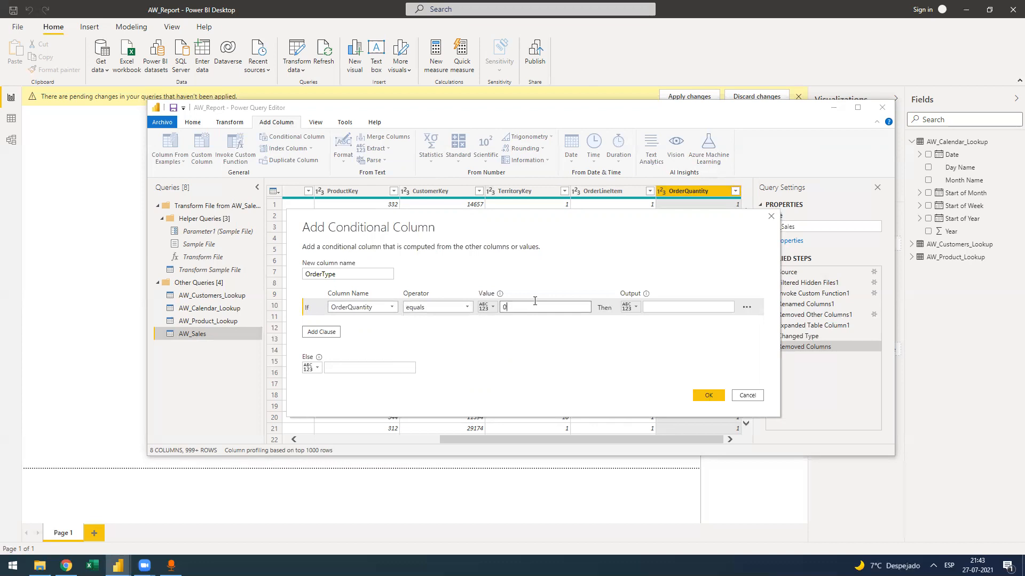
{"action": "left_click", "coordinate": [702, 308]}
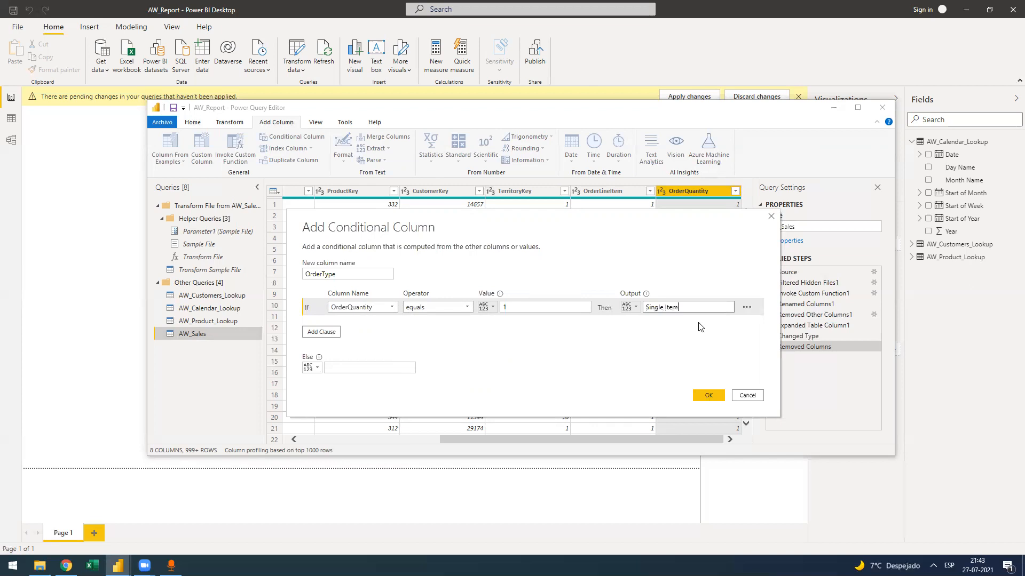
Add an Else If clause to OrderType so that OrderQuantity is greater than 1 outputs Multiple Items.
{"action": "left_click", "coordinate": [322, 332]}
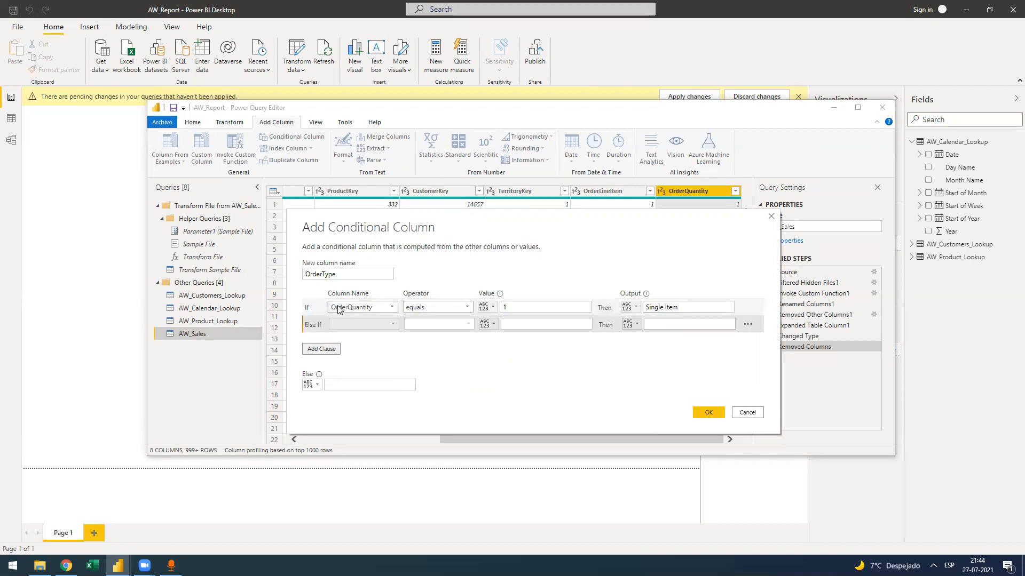
{"action": "left_click", "coordinate": [372, 324]}
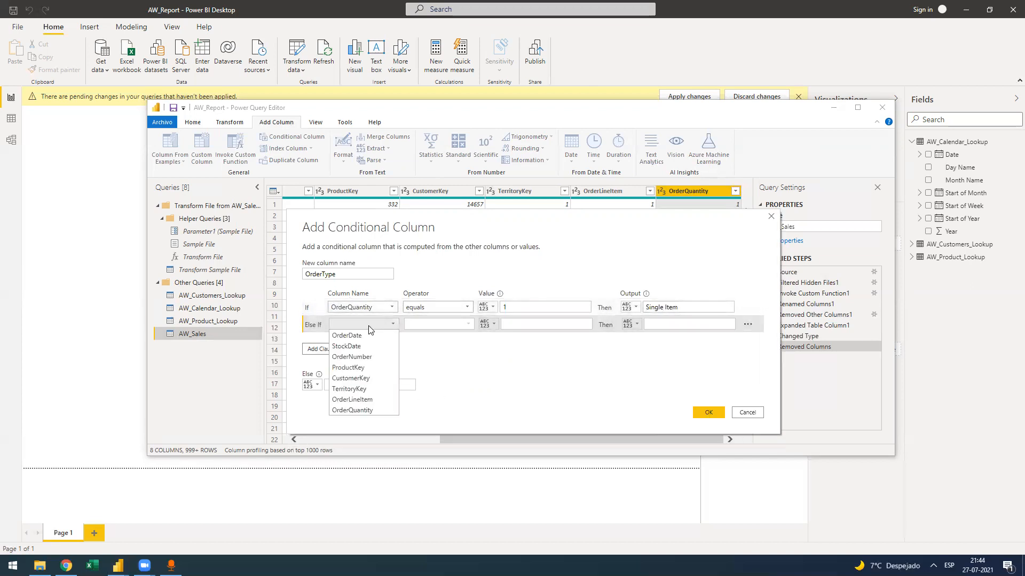
{"action": "left_click", "coordinate": [375, 410]}
{"action": "left_click", "coordinate": [444, 324]}
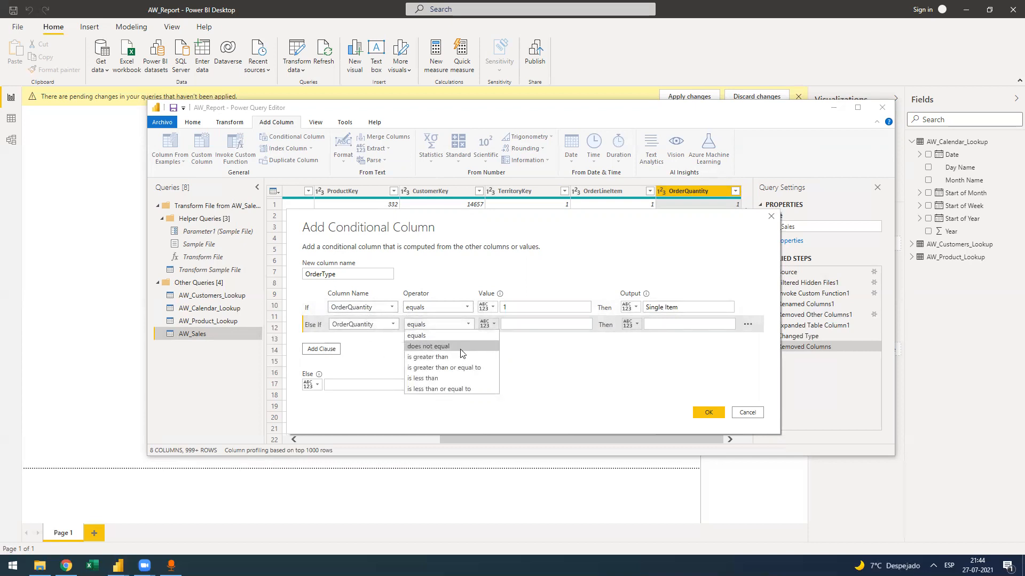
{"action": "left_click", "coordinate": [549, 326]}
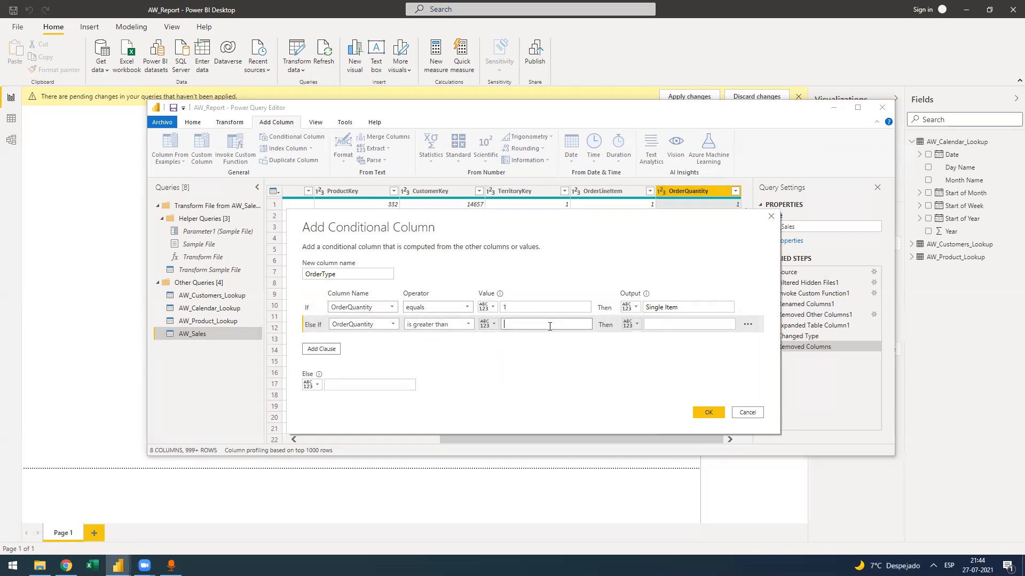
{"action": "left_click", "coordinate": [694, 324]}
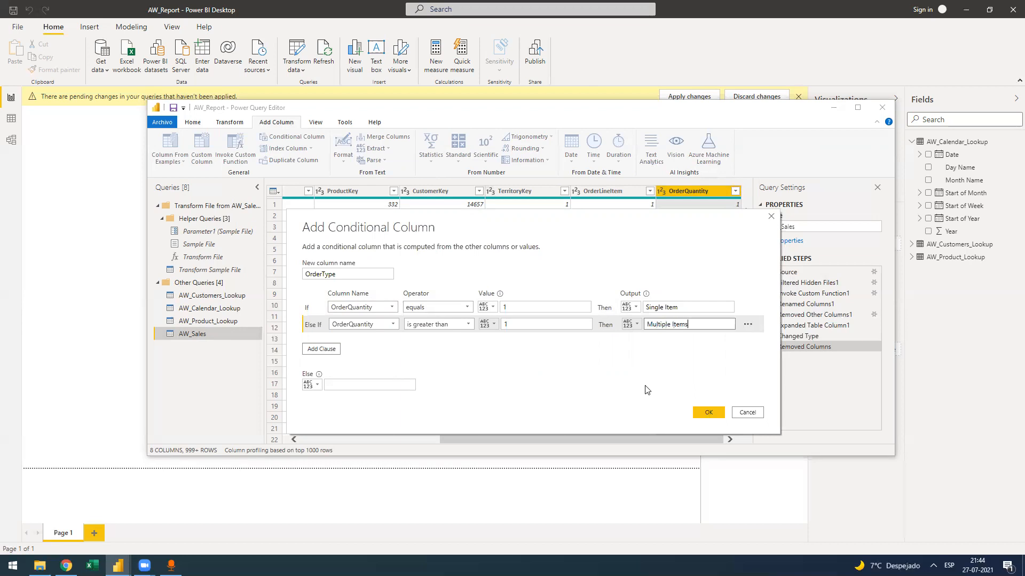
Review the two OrderType clauses and set the Else output to Other.
{"action": "left_click", "coordinate": [342, 384]}
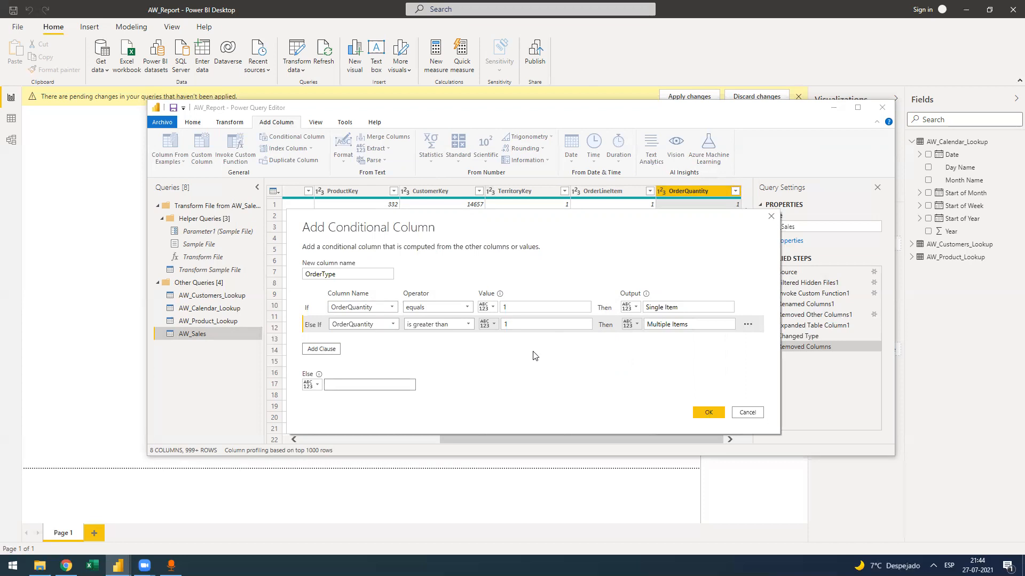
{"action": "double_click", "coordinate": [515, 309]}
{"action": "left_click", "coordinate": [516, 309]}
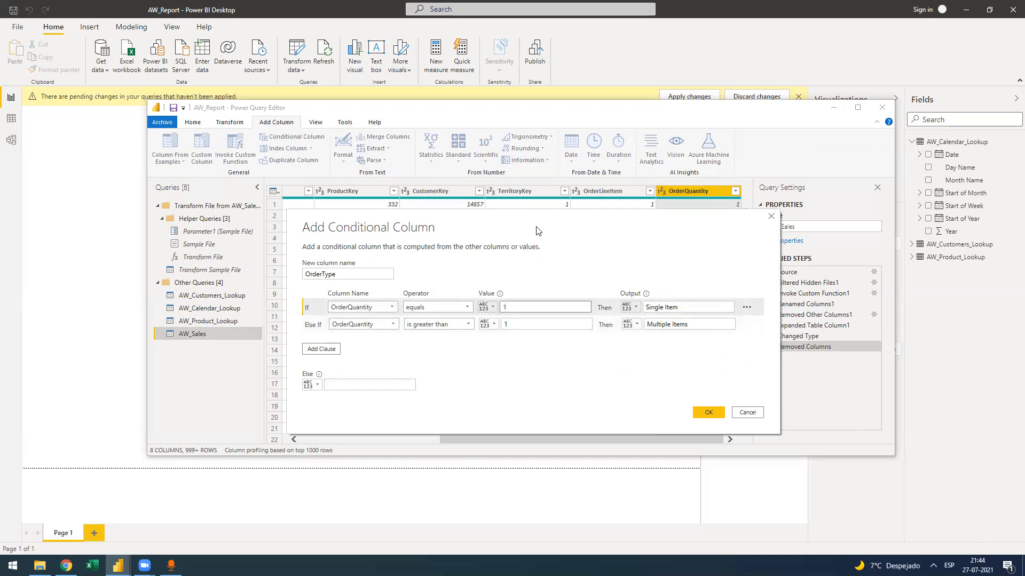
{"action": "left_click_drag", "start_coordinate": [538, 230], "coordinate": [387, 207]}
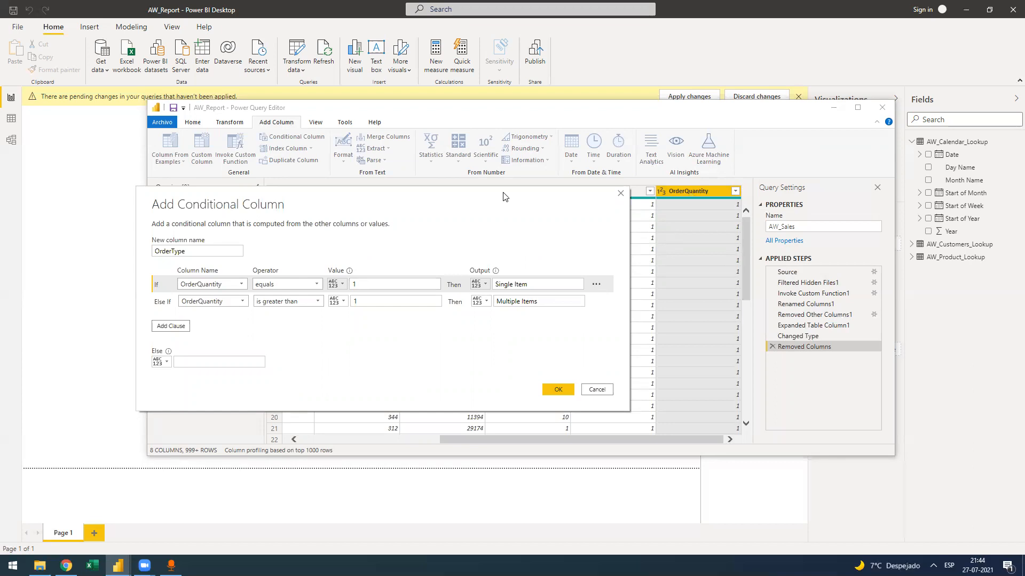
{"action": "left_click_drag", "start_coordinate": [502, 196], "coordinate": [655, 213]}
{"action": "left_click", "coordinate": [670, 317]}
{"action": "left_click_drag", "start_coordinate": [534, 301], "coordinate": [476, 313]}
{"action": "left_click_drag", "start_coordinate": [544, 319], "coordinate": [453, 302]}
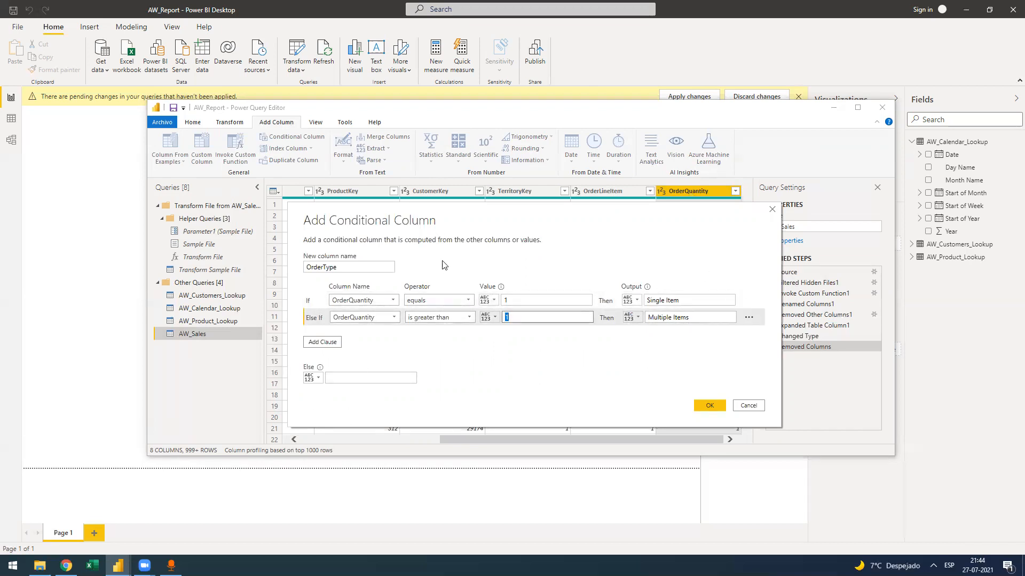
{"action": "left_click", "coordinate": [379, 378]}
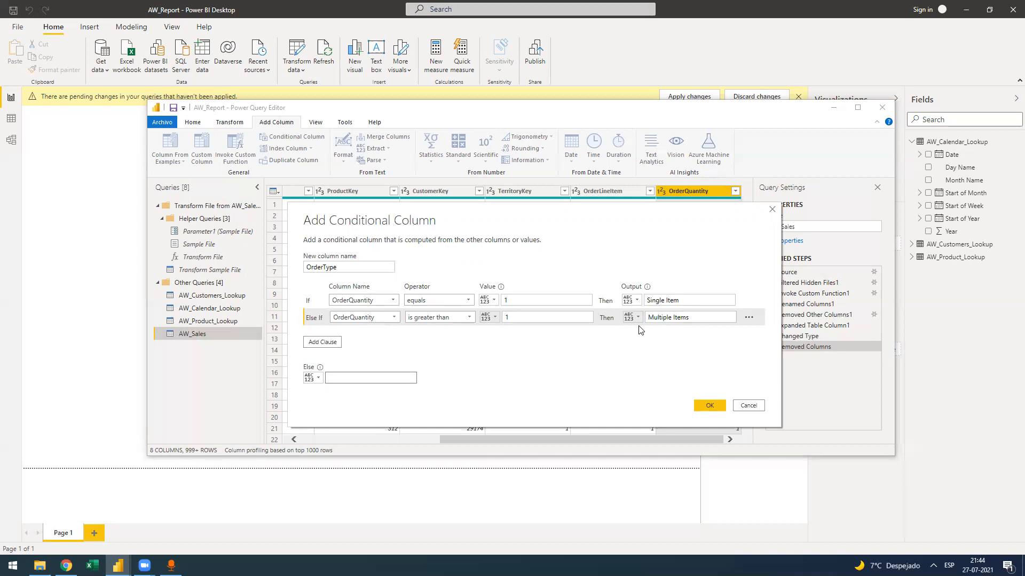
{"action": "left_click", "coordinate": [385, 379]}
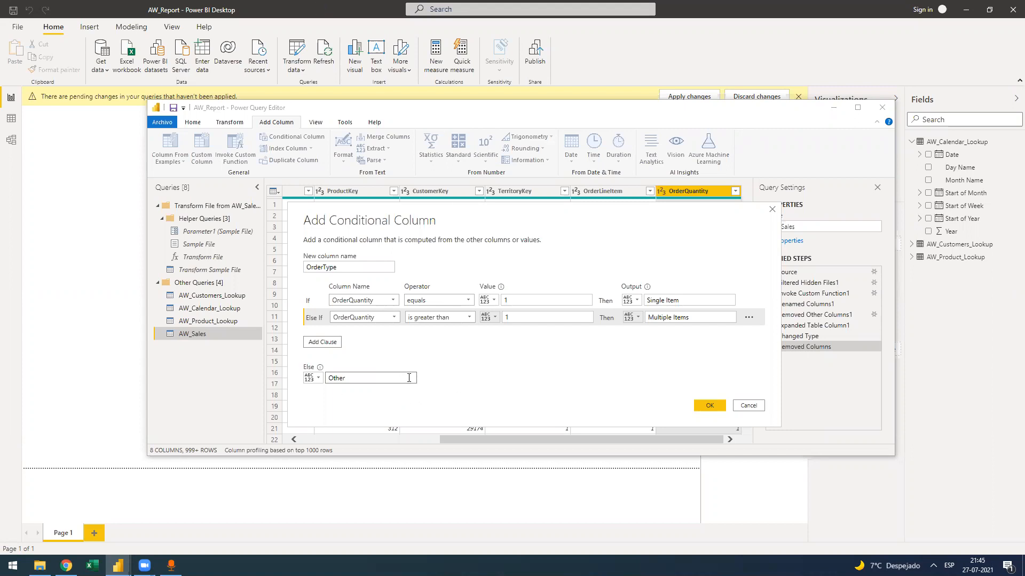
Recheck the OrderType conditions against the OrderQuantity column and create the conditional column in AW_Sales.
{"action": "left_click_drag", "start_coordinate": [709, 317], "coordinate": [645, 296]}
{"action": "left_click", "coordinate": [708, 316]}
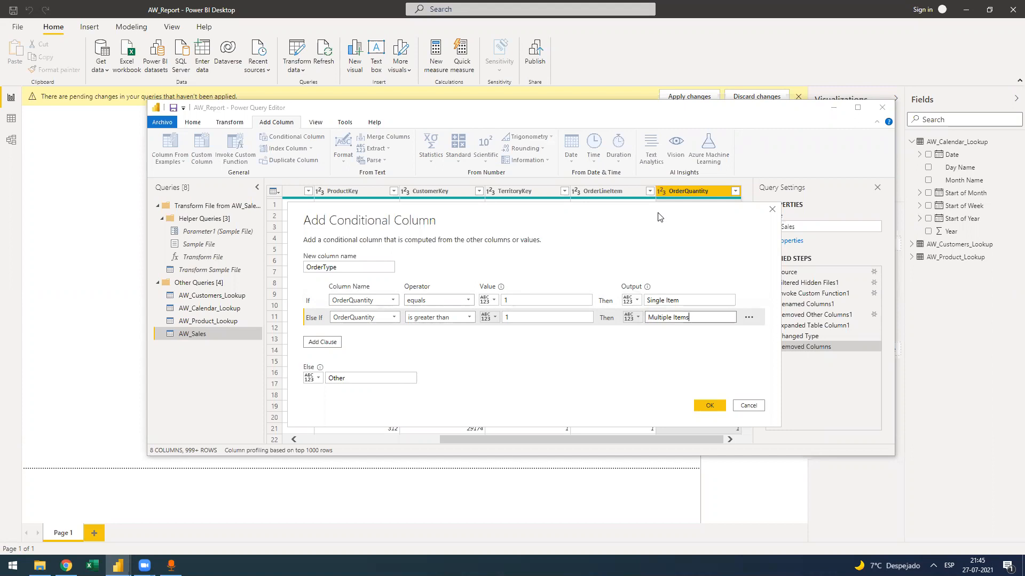
{"action": "left_click_drag", "start_coordinate": [658, 213], "coordinate": [522, 195]}
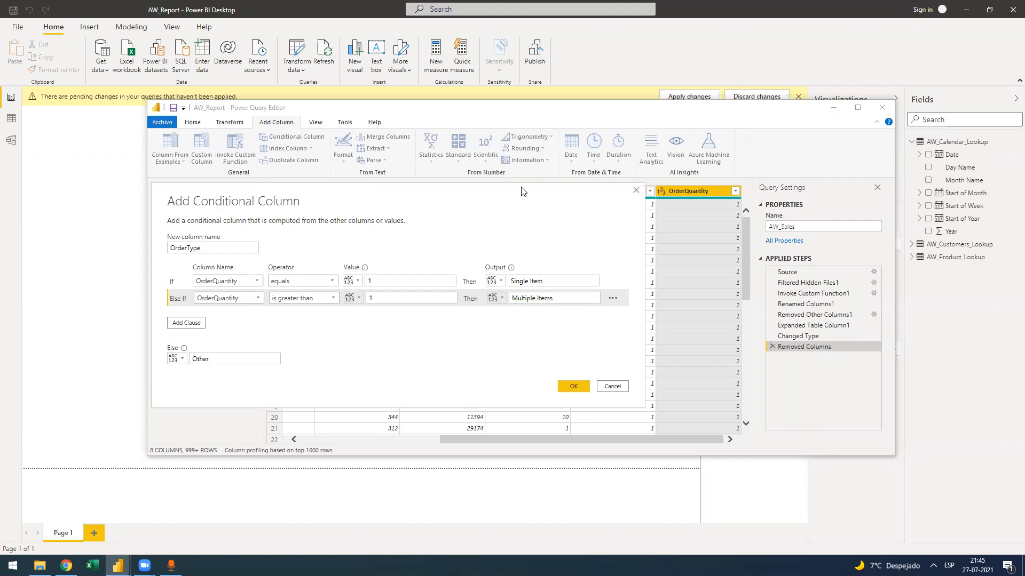
{"action": "left_click_drag", "start_coordinate": [534, 190], "coordinate": [547, 190]}
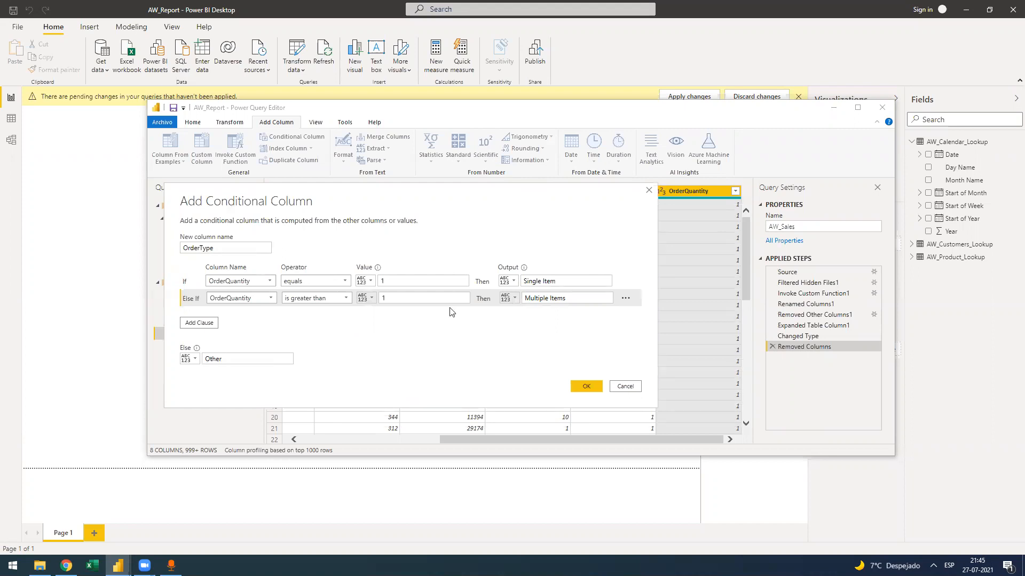
{"action": "left_click_drag", "start_coordinate": [247, 357], "coordinate": [151, 359]}
{"action": "left_click_drag", "start_coordinate": [485, 196], "coordinate": [594, 204]}
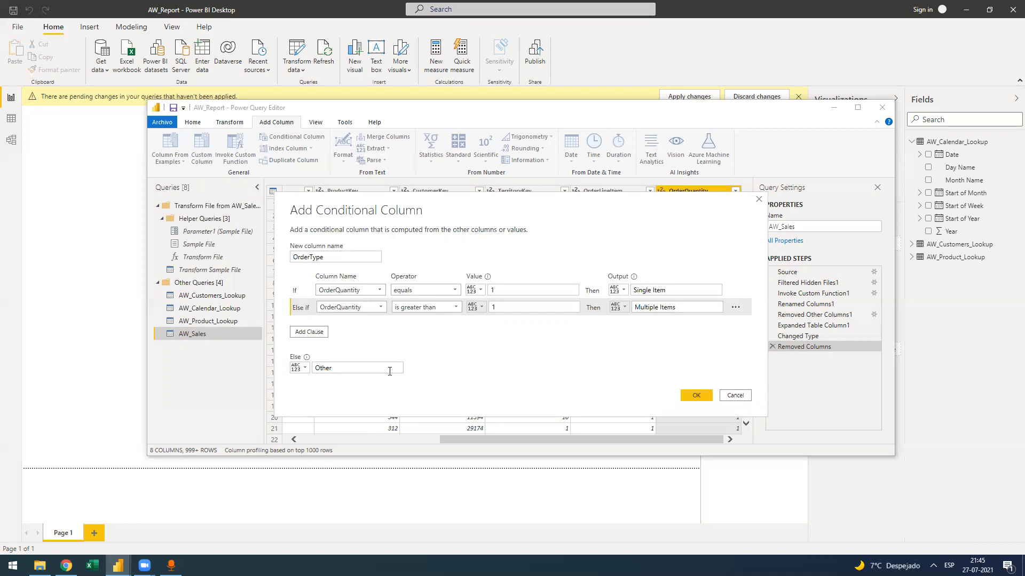
{"action": "left_click", "coordinate": [683, 394]}
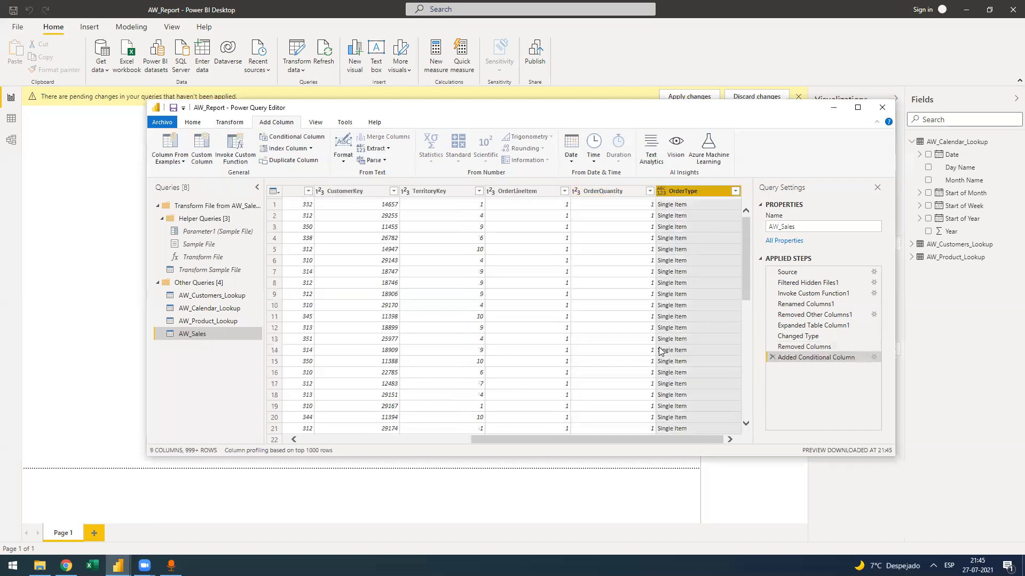
Examine the OrderType values next to the OrderQuantity column in AW_Sales.
{"action": "left_click", "coordinate": [702, 206]}
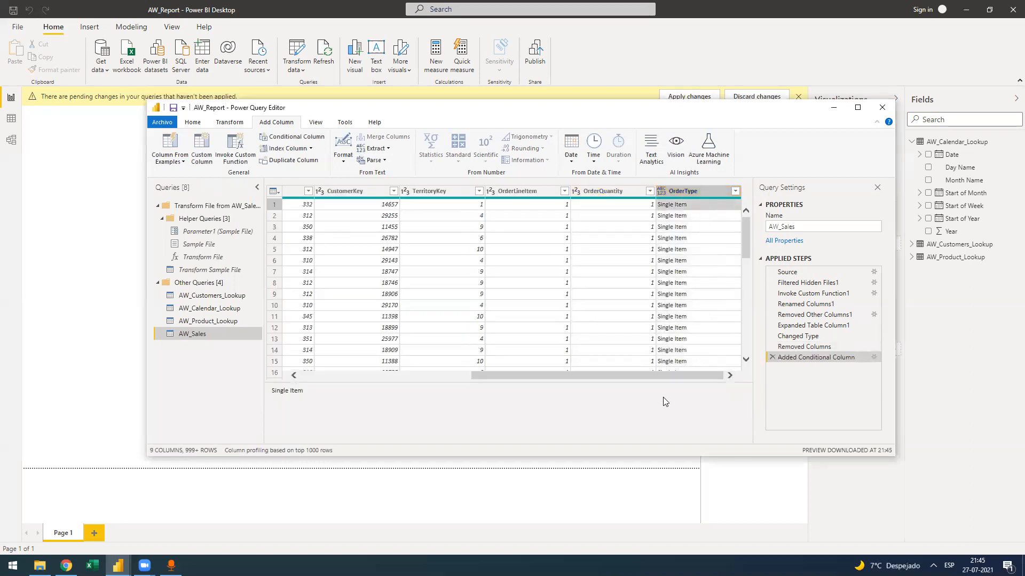
{"action": "mouse_move", "coordinate": [723, 375]}
{"action": "left_mouse_down"}
{"action": "mouse_move", "coordinate": [700, 376]}
{"action": "mouse_move", "coordinate": [725, 376]}
{"action": "left_mouse_up"}
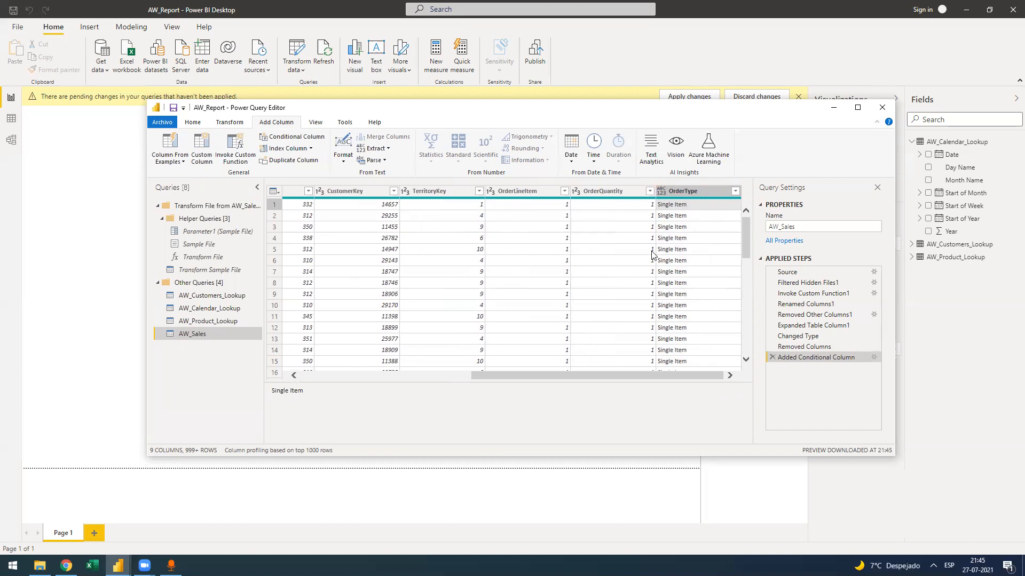
{"action": "left_click_drag", "start_coordinate": [514, 377], "coordinate": [603, 351]}
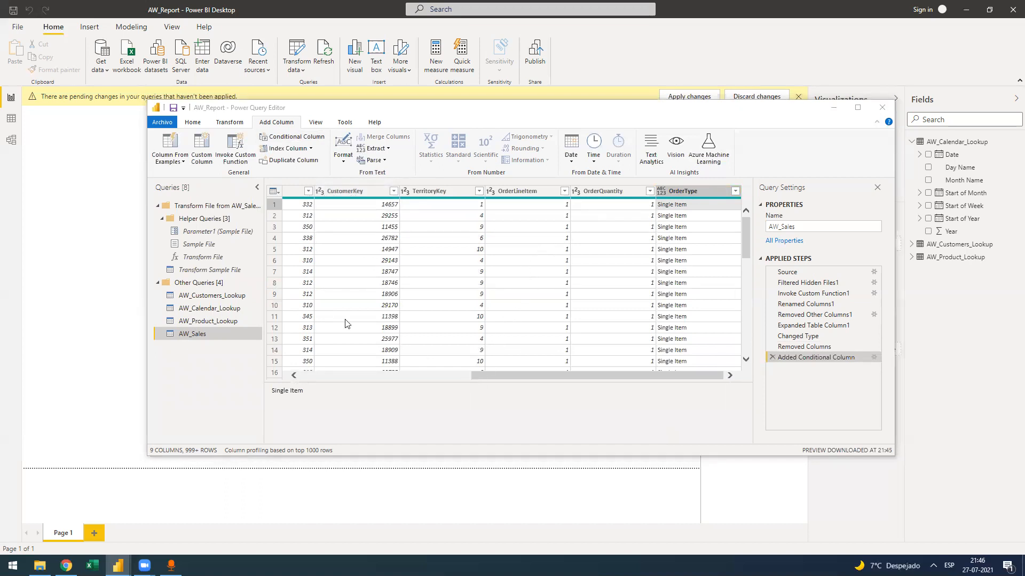
{"action": "scroll", "coordinate": [443, 316], "scroll_direction": "down", "scroll_amount": 2}
{"action": "scroll", "coordinate": [443, 316], "scroll_direction": "up", "scroll_amount": 2}
Collapse the Transform File from AW_Sales group in the queries list.
{"action": "left_click", "coordinate": [158, 206]}
{"action": "left_click", "coordinate": [158, 206]}
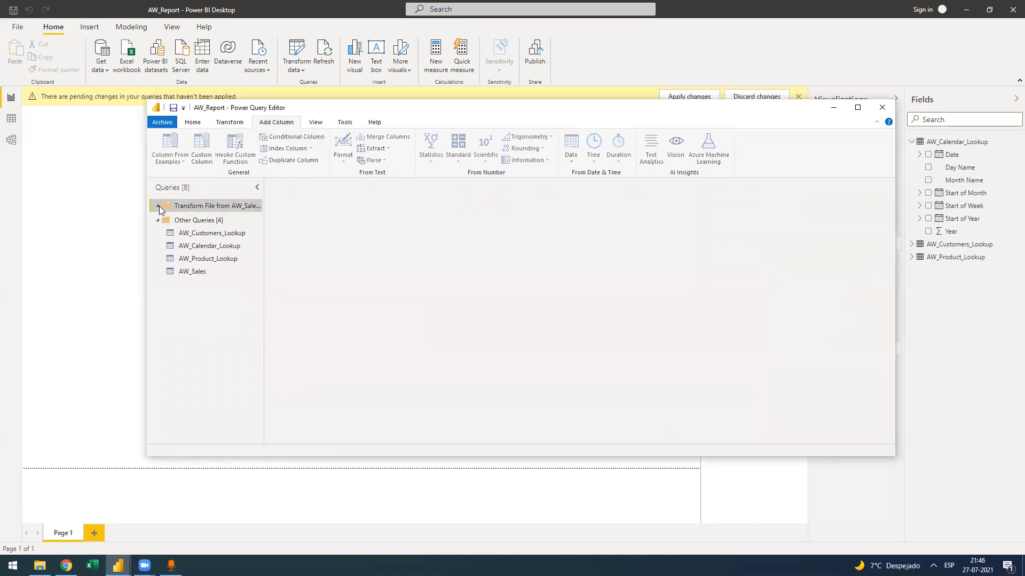
{"action": "left_click", "coordinate": [156, 206]}
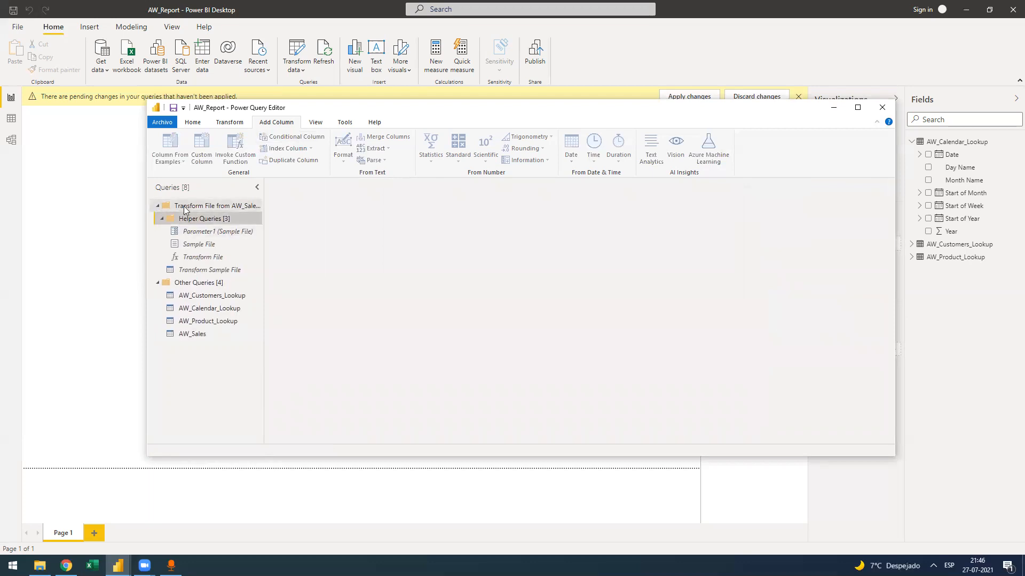
{"action": "left_click", "coordinate": [156, 207]}
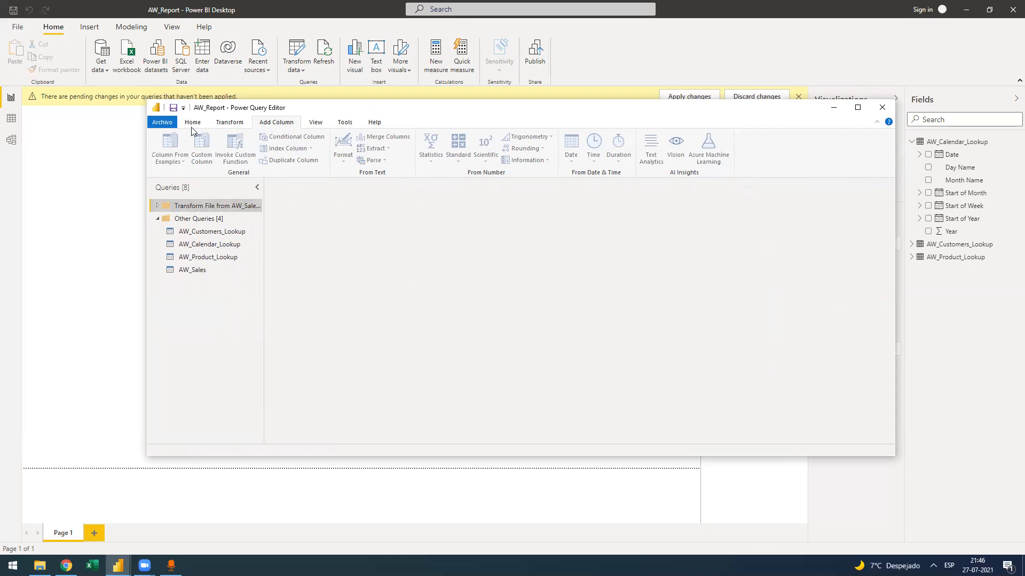
Import AdventureWorks_Territories.csv from the Power BI folder as a new text/CSV query, keeping the comma delimiter.
{"action": "left_click", "coordinate": [228, 125]}
{"action": "left_click", "coordinate": [195, 123]}
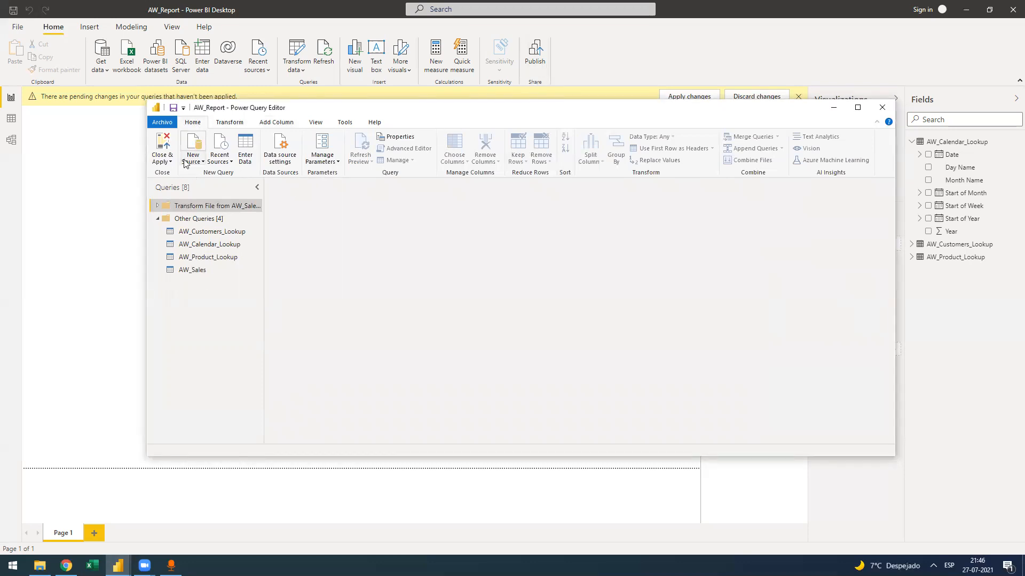
{"action": "left_click", "coordinate": [203, 161]}
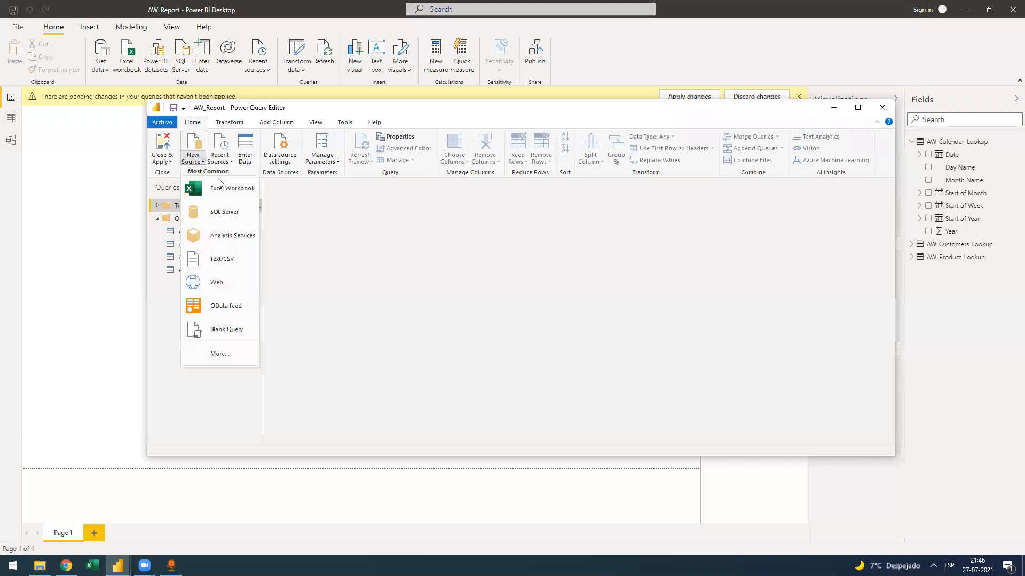
{"action": "left_click", "coordinate": [229, 261]}
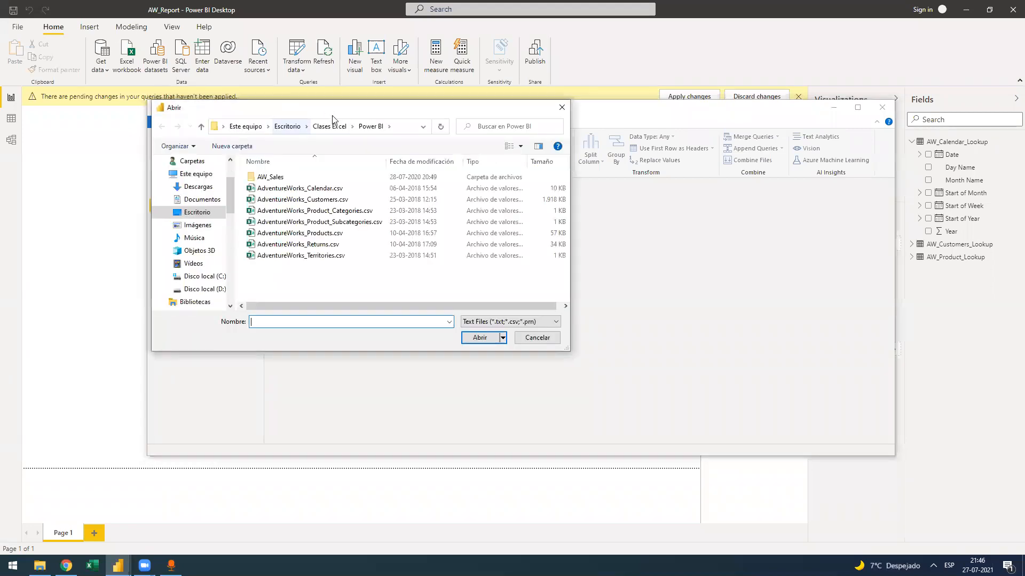
{"action": "left_click_drag", "start_coordinate": [332, 116], "coordinate": [539, 161]}
{"action": "double_click", "coordinate": [560, 304]}
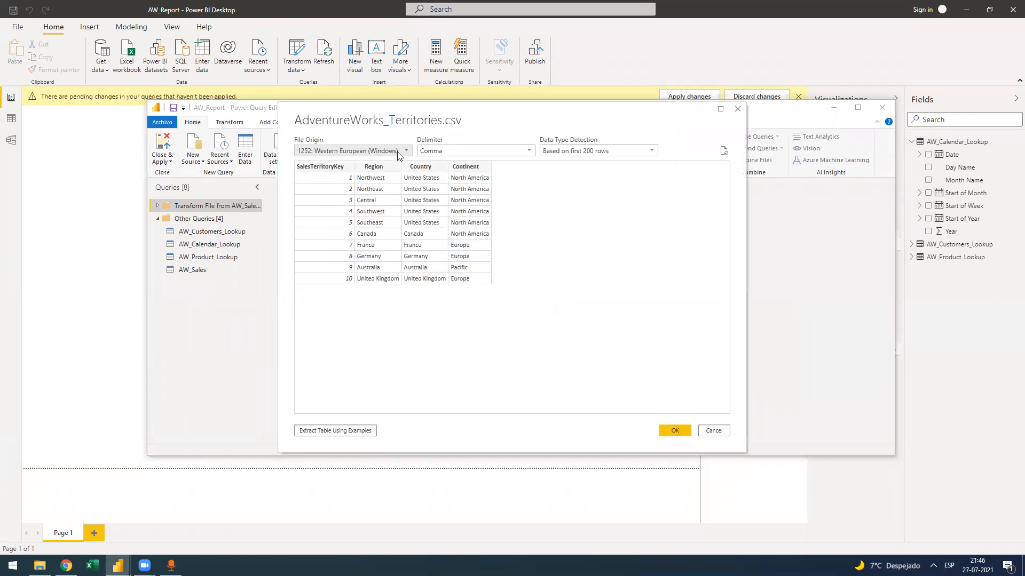
{"action": "left_click", "coordinate": [674, 431]}
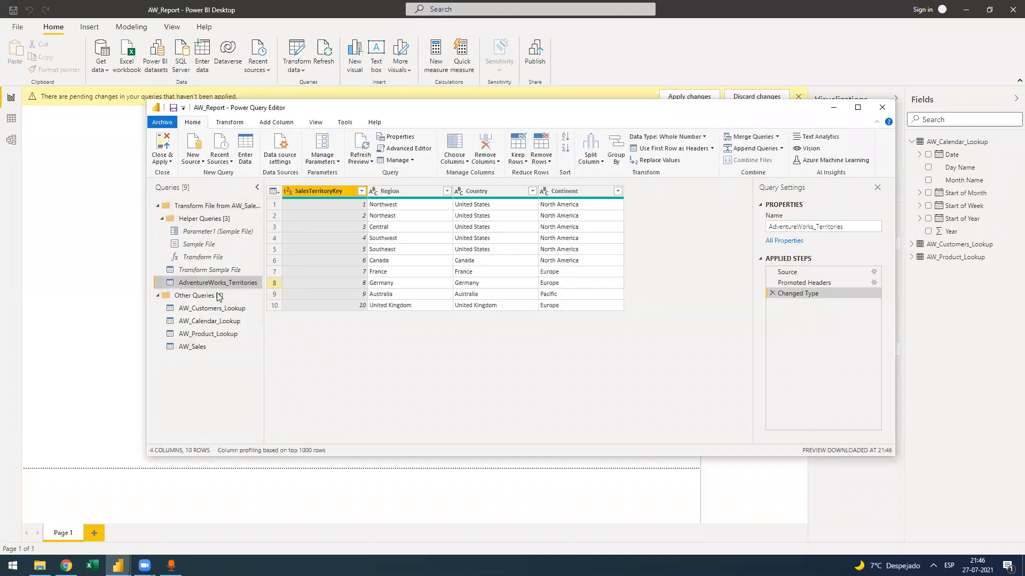
Move the AdventureWorks_Territories query into the Other Queries group and rename it AW_Territories_Lookup.
{"action": "left_click_drag", "start_coordinate": [216, 287], "coordinate": [212, 296]}
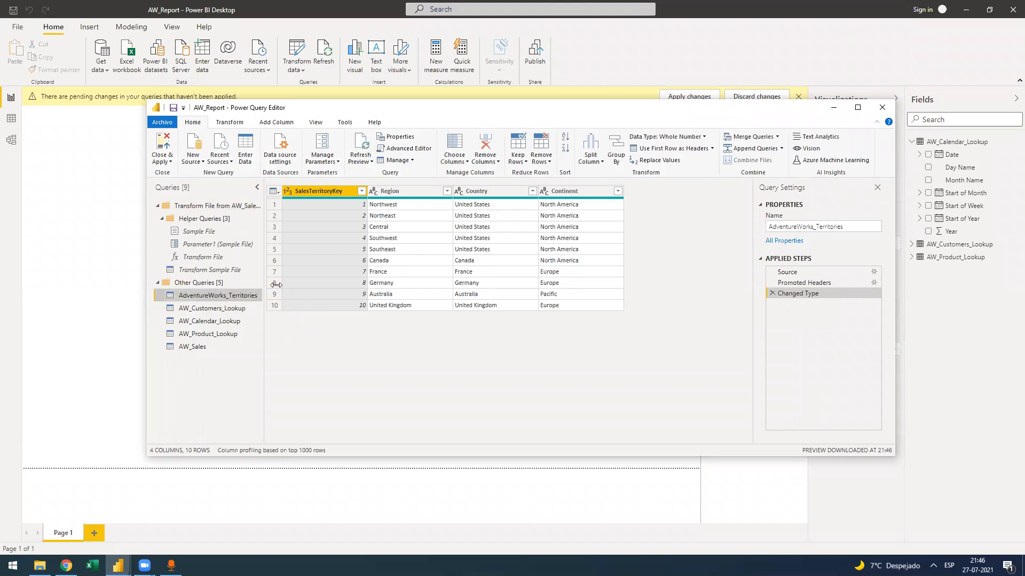
{"action": "left_click", "coordinate": [849, 226]}
{"action": "type", "text": "AW"}
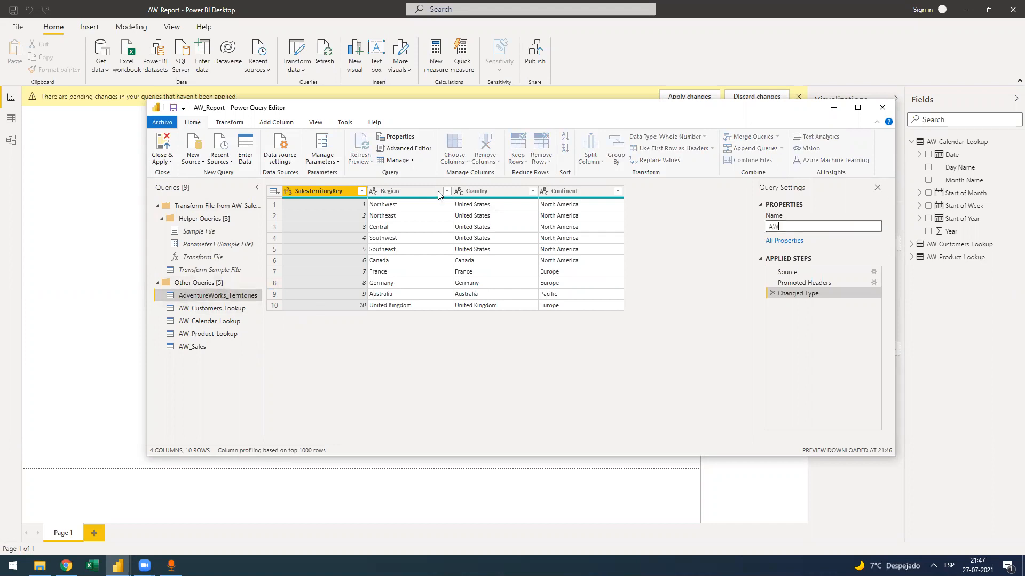
{"action": "type", "text": "_Territories_Lookup"}
{"action": "key", "text": "Return"}
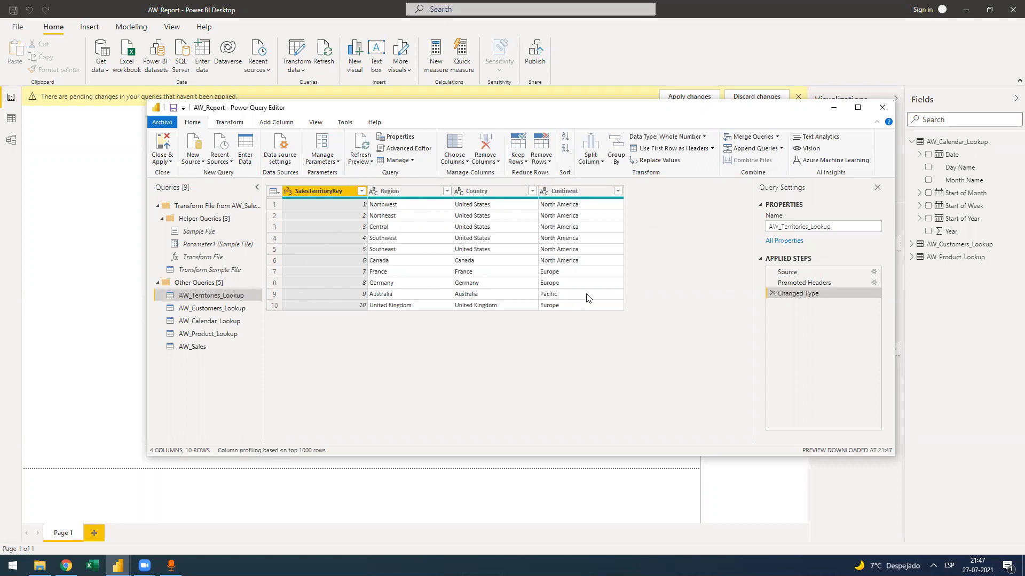
Close the query editor applying all changes, and show the AW_Territories_Lookup table in the data view.
{"action": "left_click", "coordinate": [168, 145]}
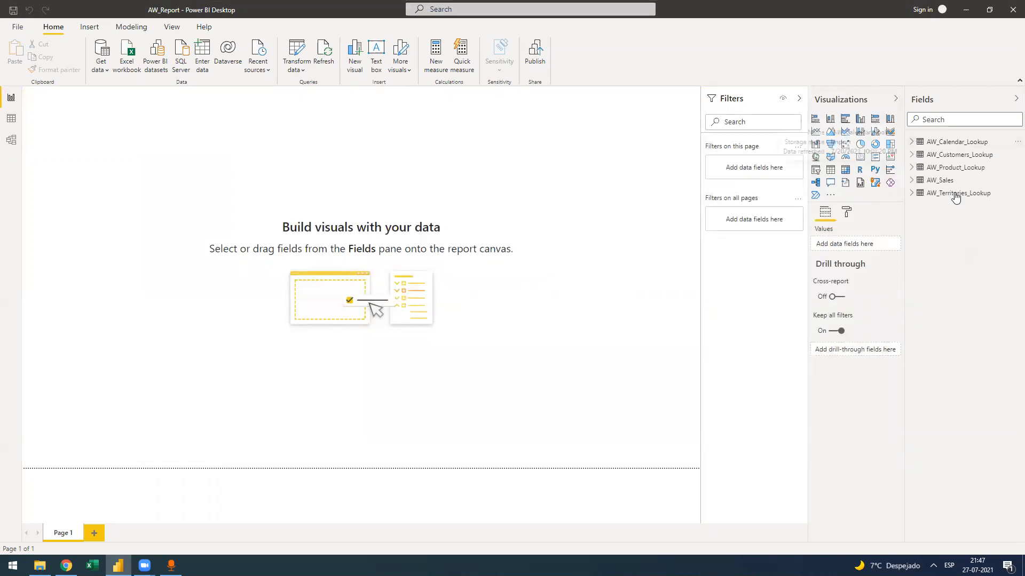
{"action": "left_click", "coordinate": [955, 194]}
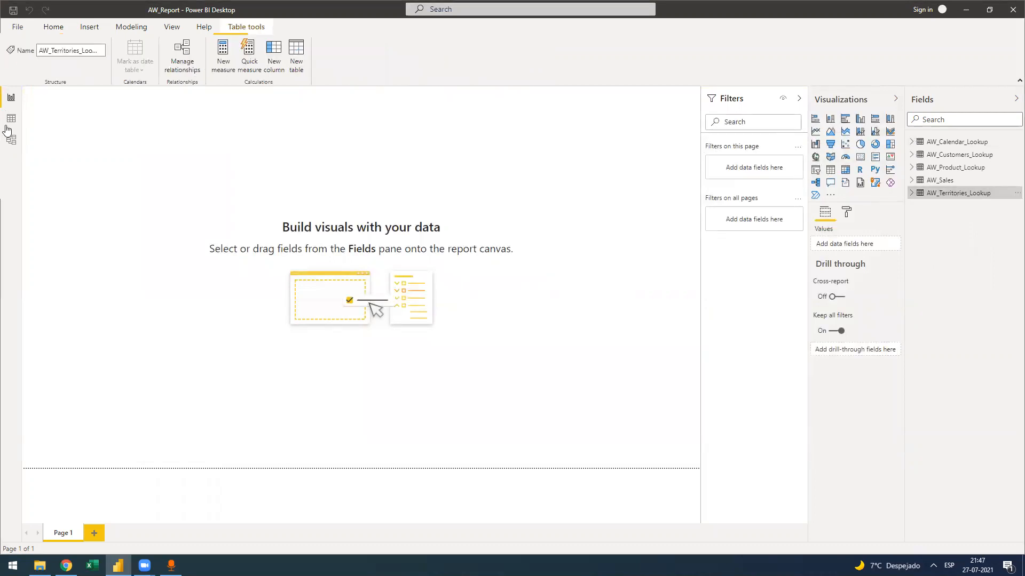
{"action": "left_click", "coordinate": [8, 124]}
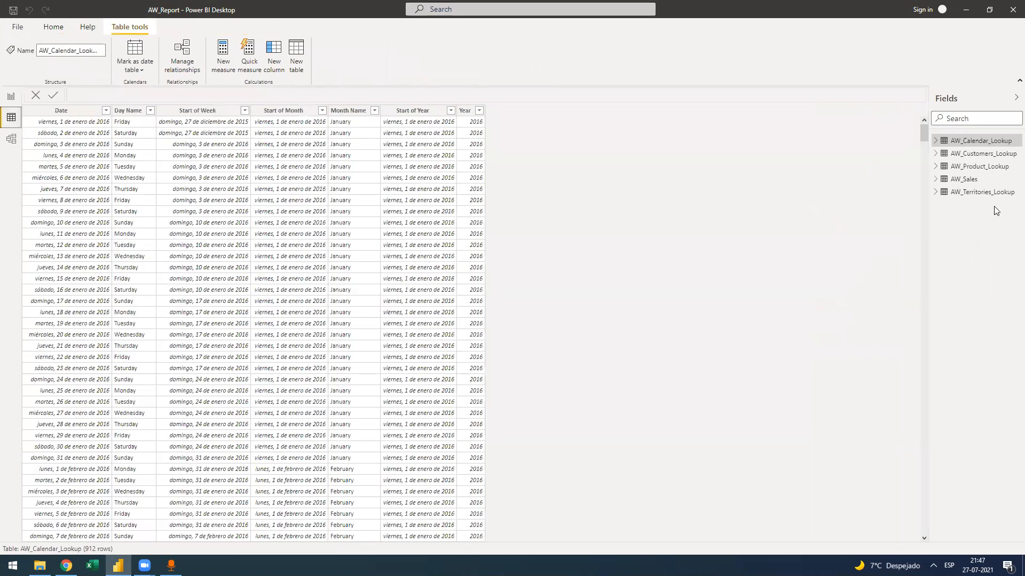
{"action": "left_click", "coordinate": [971, 192]}
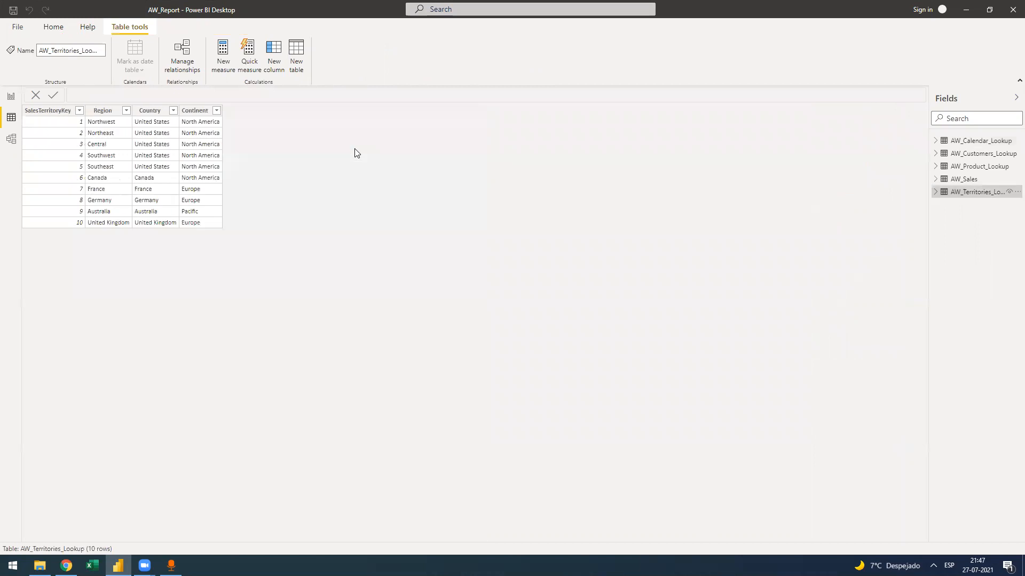
Set the data category of the Country column in AW_Territories_Lookup to County.
{"action": "left_click", "coordinate": [163, 133]}
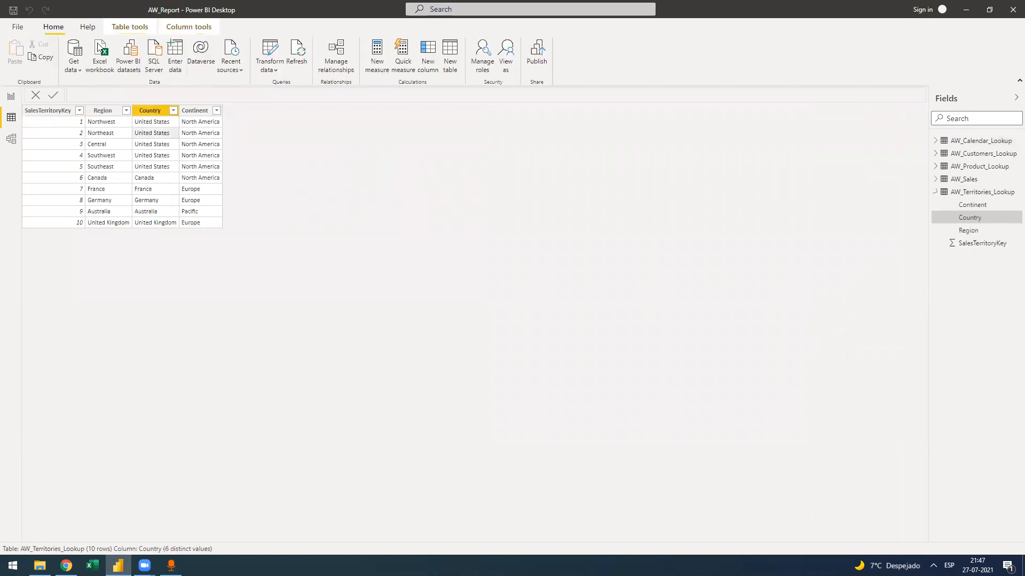
{"action": "scroll", "coordinate": [140, 32], "scroll_direction": "down", "scroll_amount": 1}
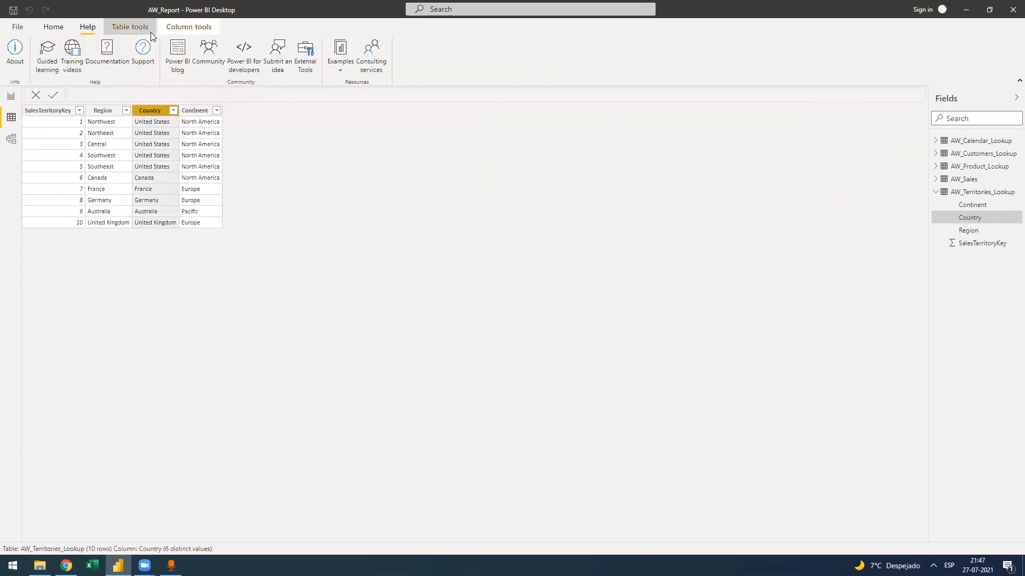
{"action": "scroll", "coordinate": [151, 32], "scroll_direction": "down", "scroll_amount": 2}
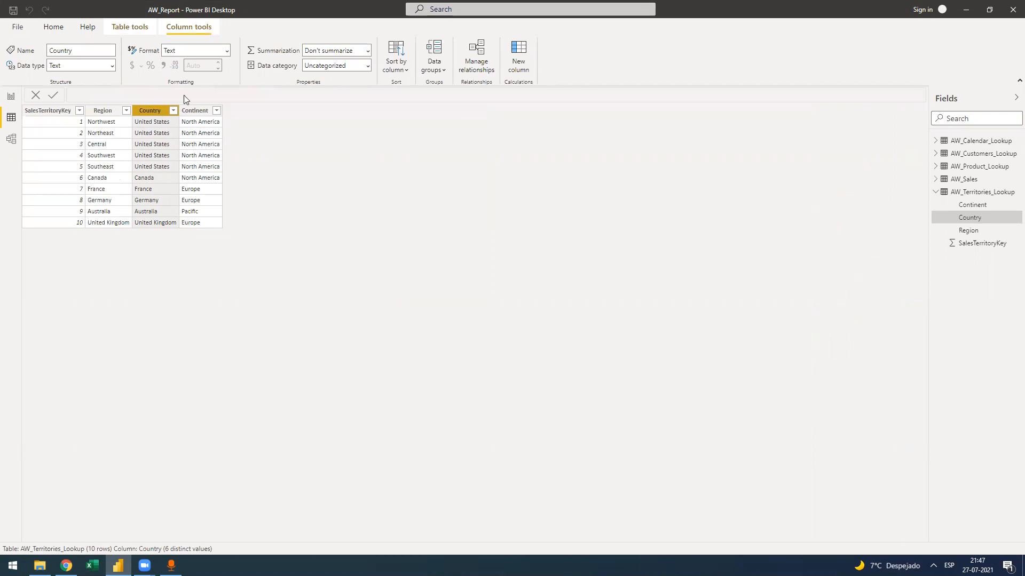
{"action": "left_click", "coordinate": [368, 66]}
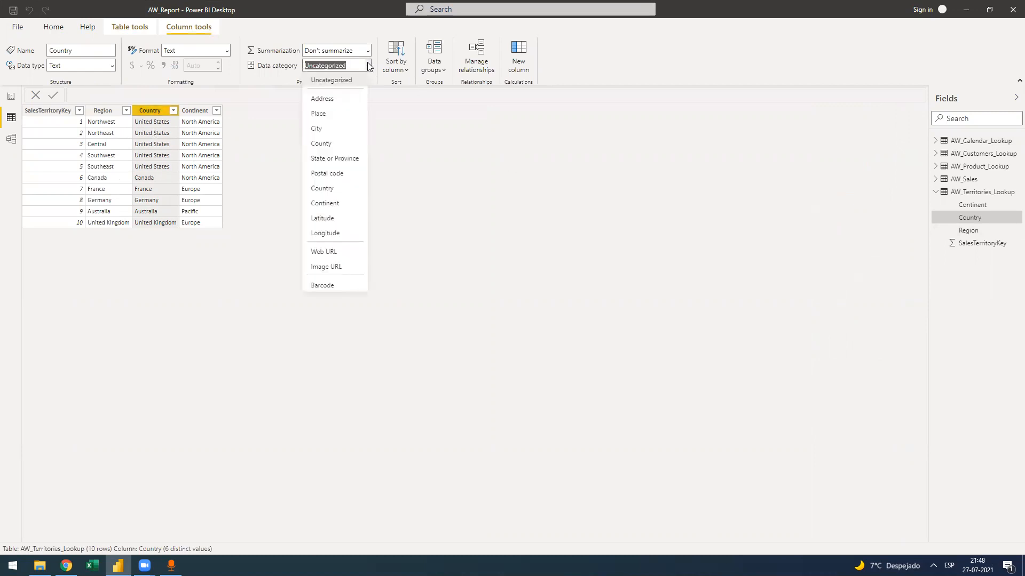
{"action": "left_click", "coordinate": [330, 147]}
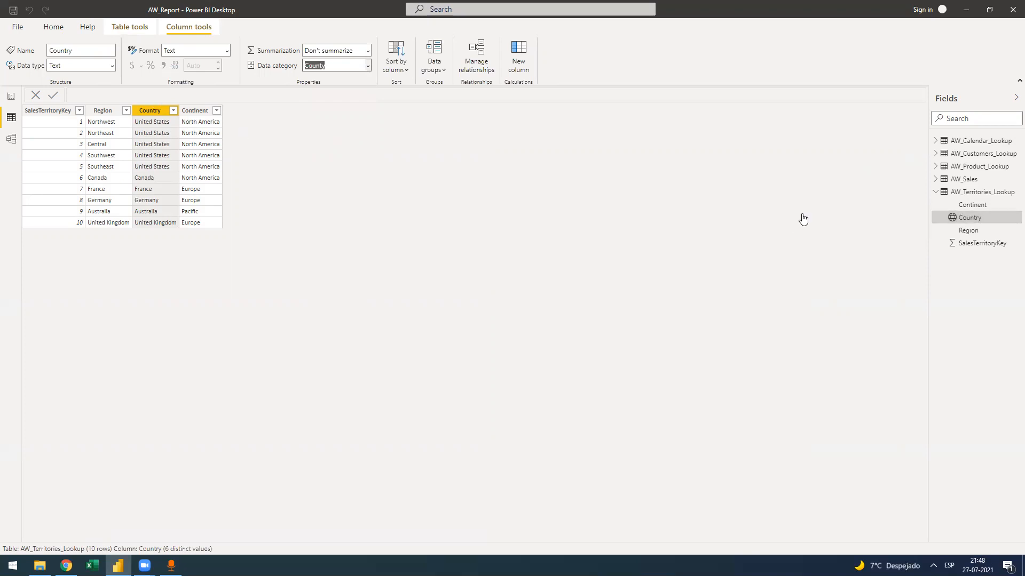
Set the data category of the Continent column in AW_Territories_Lookup to Continent.
{"action": "left_click", "coordinate": [193, 110]}
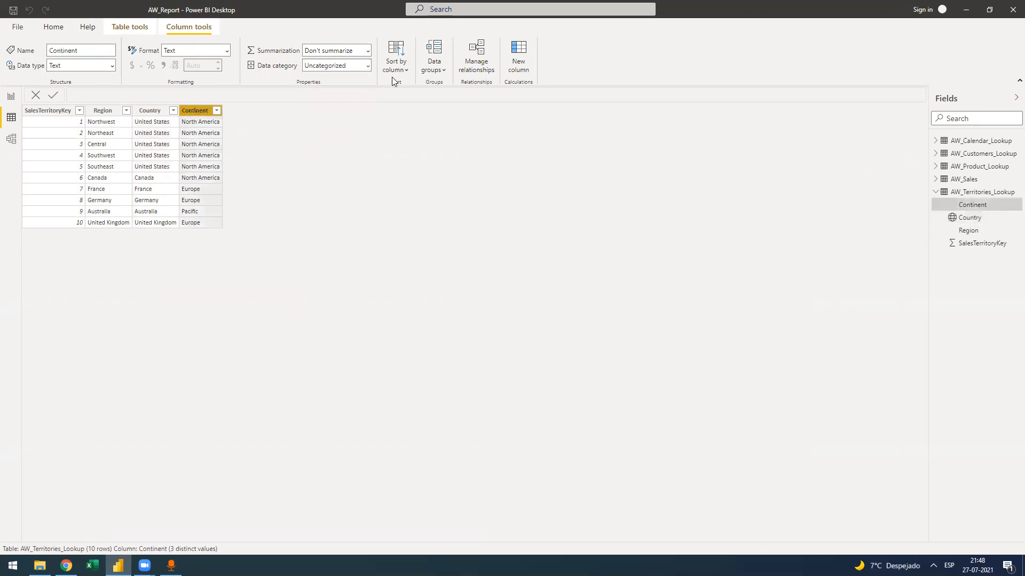
{"action": "left_click", "coordinate": [147, 110]}
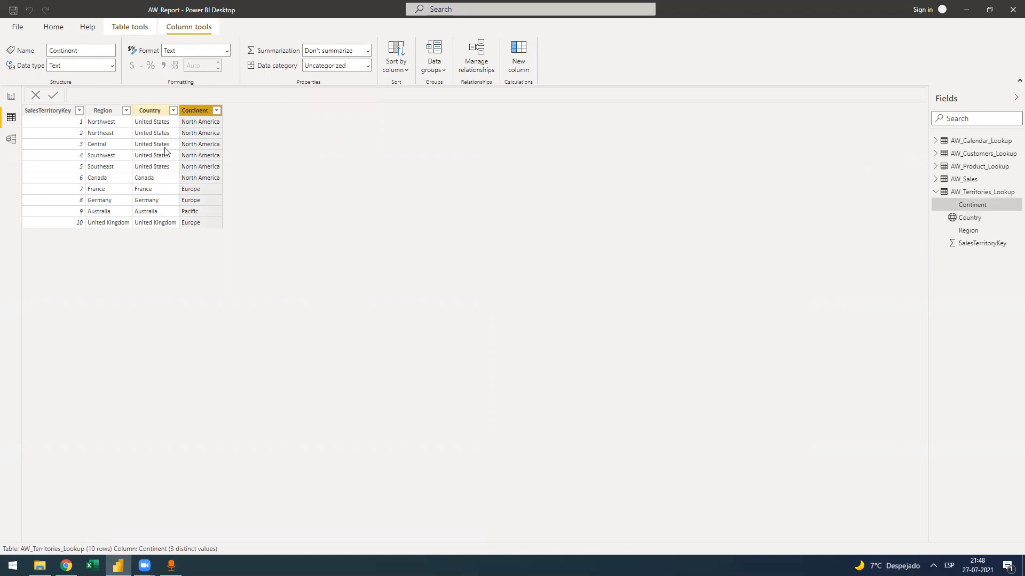
{"action": "left_click", "coordinate": [367, 66]}
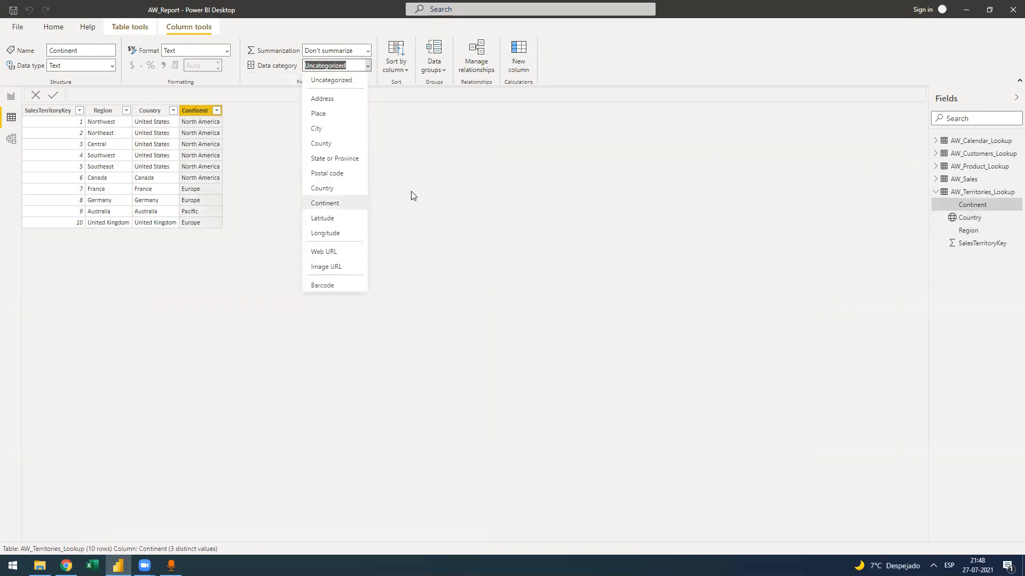
{"action": "left_click", "coordinate": [629, 224]}
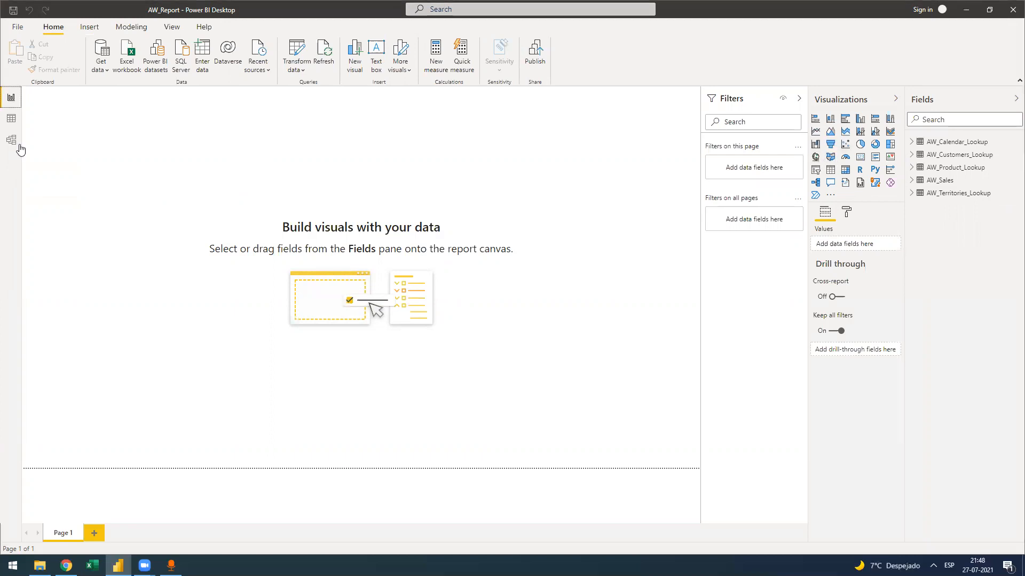
Look through the data and model views of the report, ending in the report view.
{"action": "left_click", "coordinate": [12, 118]}
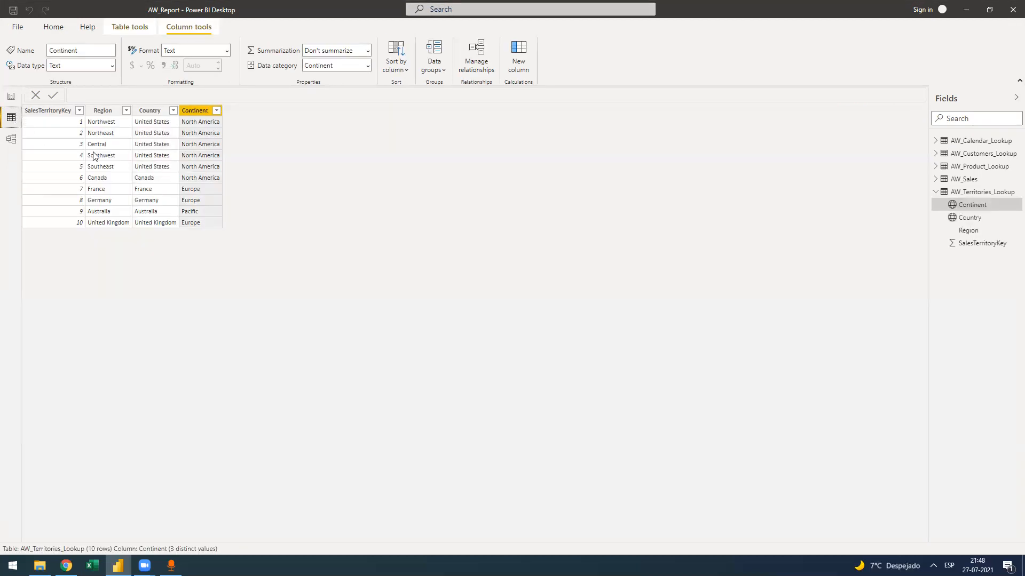
{"action": "left_click", "coordinate": [8, 141]}
{"action": "left_click", "coordinate": [11, 119]}
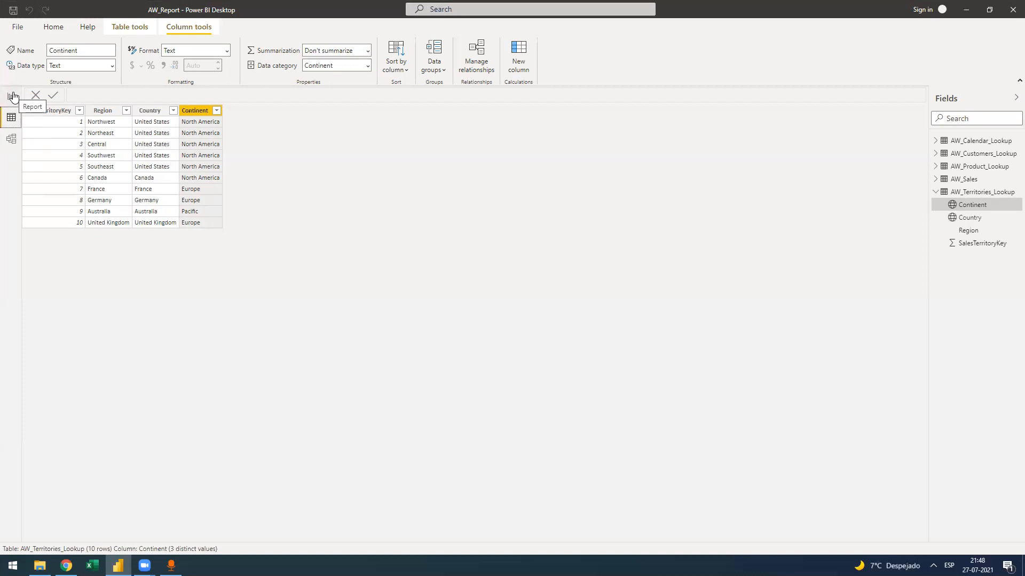
{"action": "left_click", "coordinate": [11, 104]}
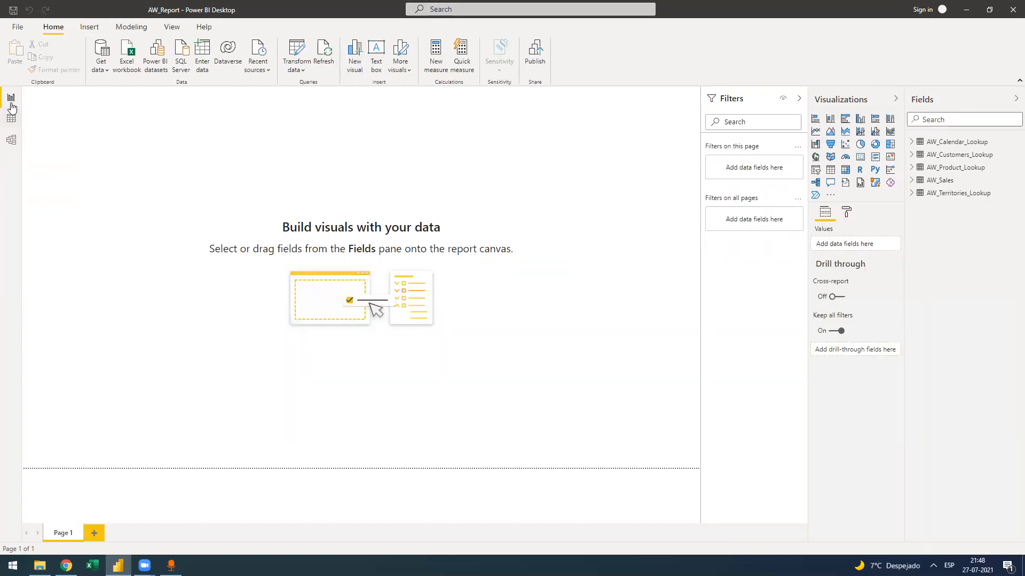
Open the query editor and bring up the data source settings to review the current file's sources.
{"action": "left_click", "coordinate": [296, 68]}
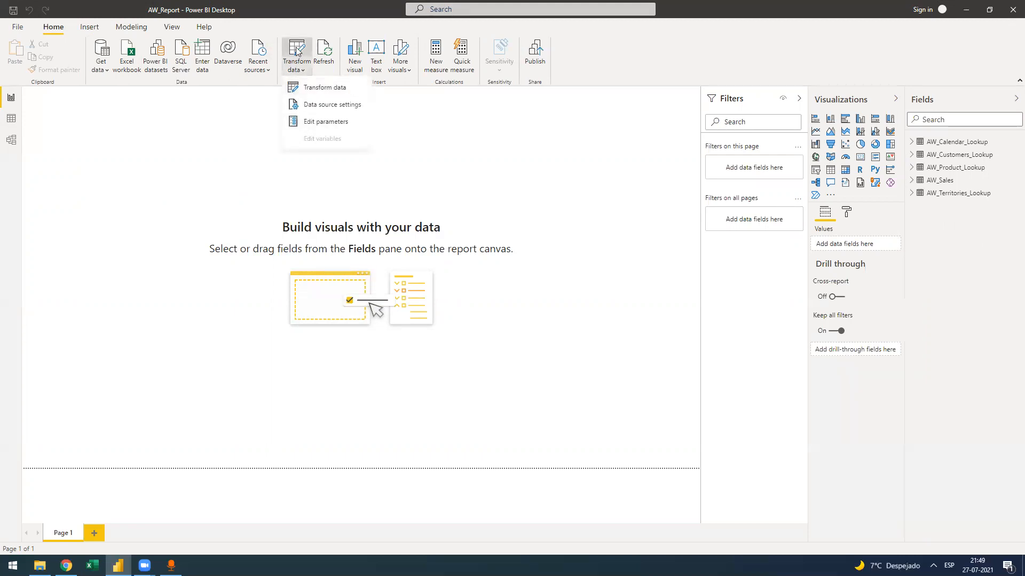
{"action": "left_click", "coordinate": [299, 87]}
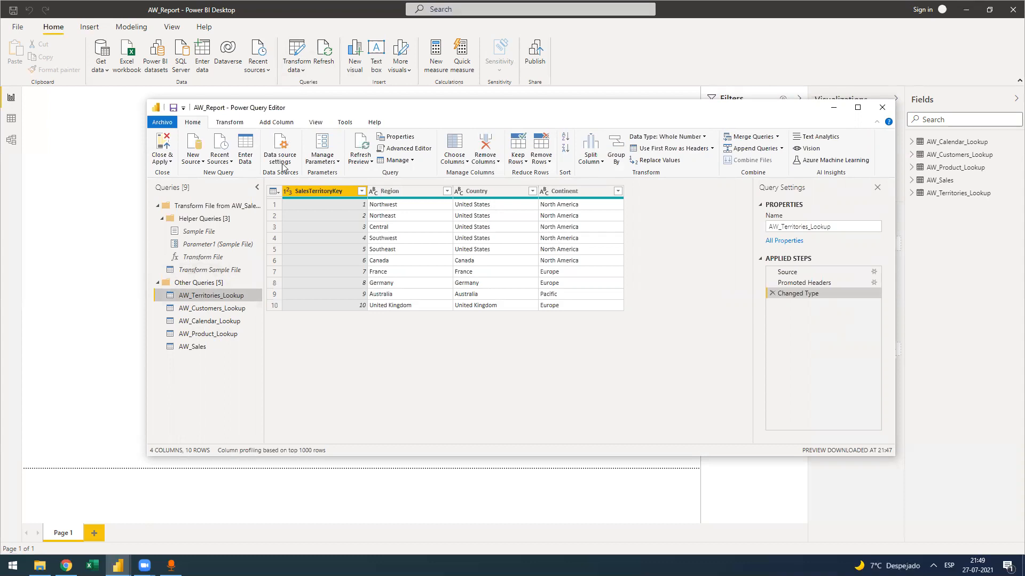
{"action": "left_click_drag", "start_coordinate": [807, 272], "coordinate": [816, 380]}
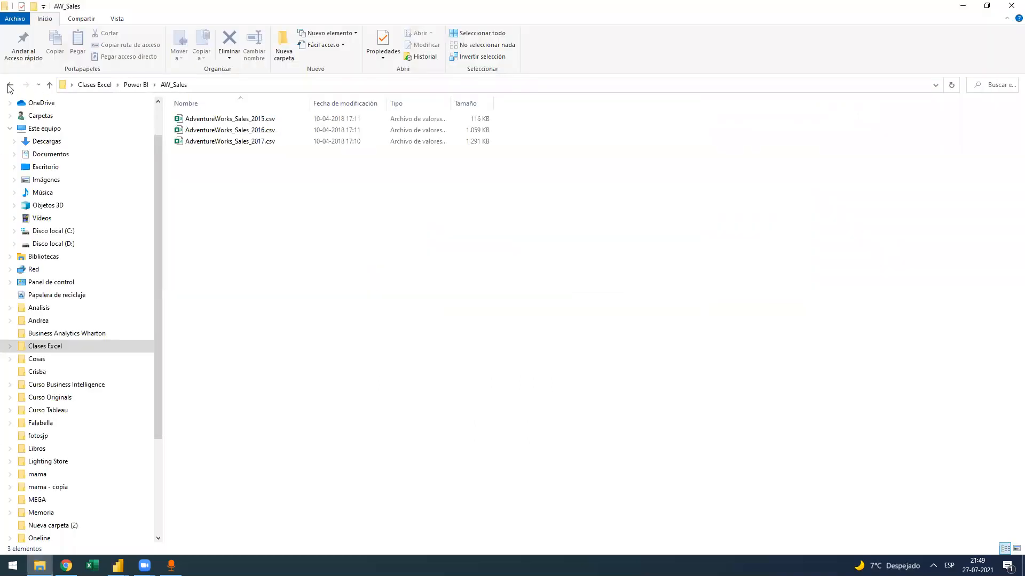
{"action": "key", "text": "alt+Left"}
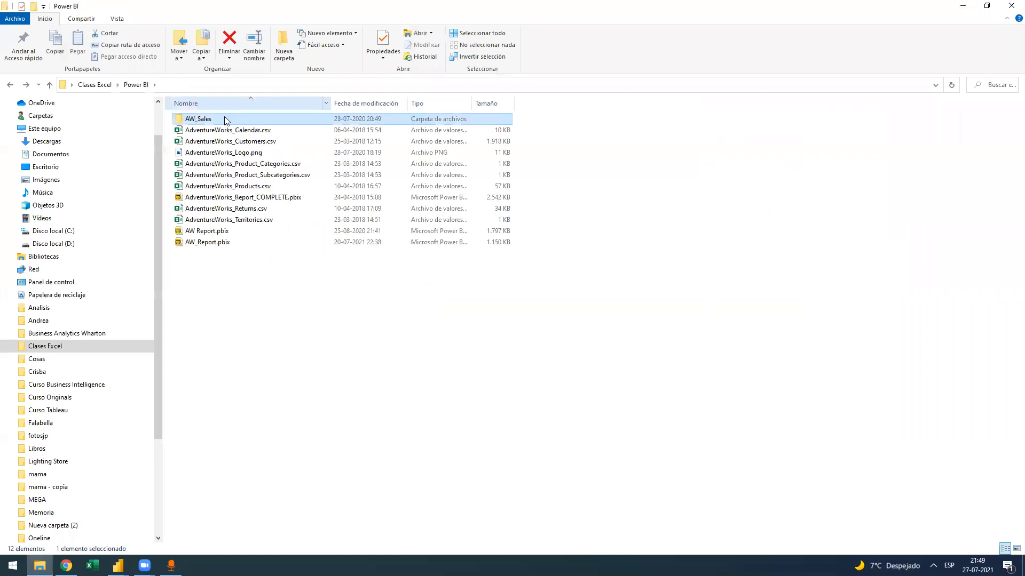
{"action": "left_click", "coordinate": [202, 118]}
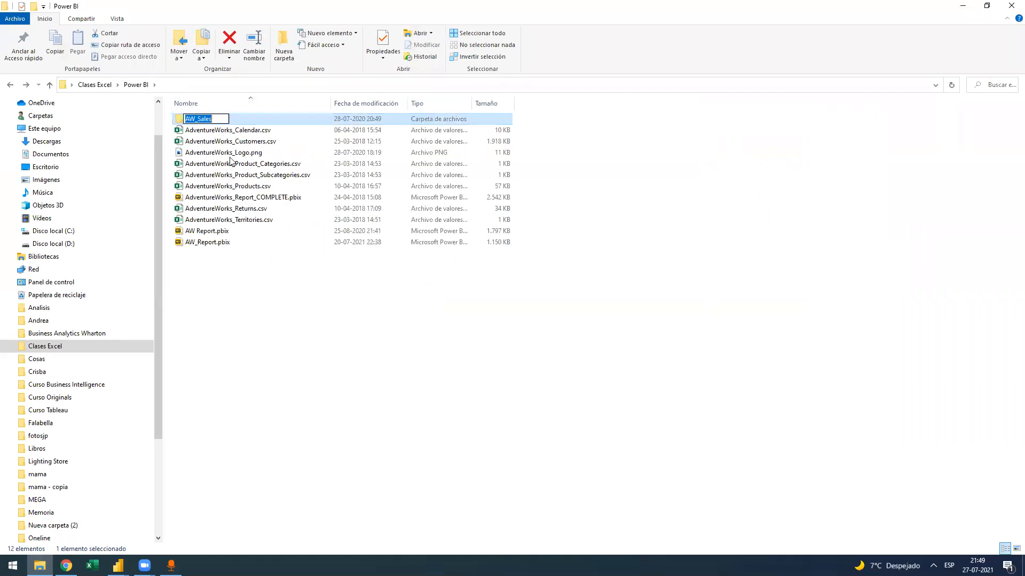
{"action": "left_click", "coordinate": [330, 343]}
{"action": "left_click", "coordinate": [969, 7]}
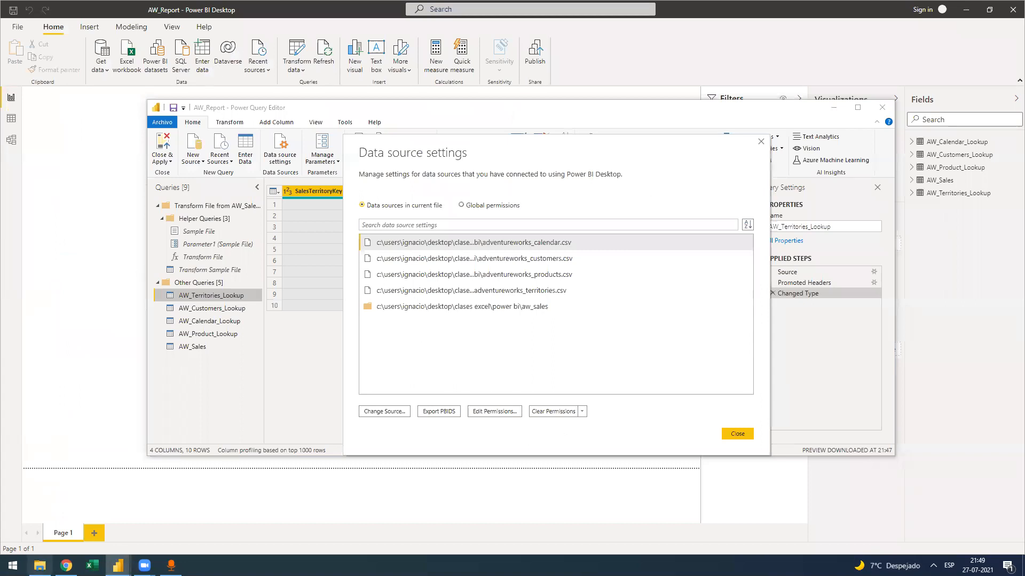
Switch to File Explorer and rename the AW_Sales folder inside the Power BI folder as AW_Sales_v2.
{"action": "left_click", "coordinate": [40, 565]}
{"action": "left_click", "coordinate": [247, 119]}
{"action": "double_click", "coordinate": [247, 119]}
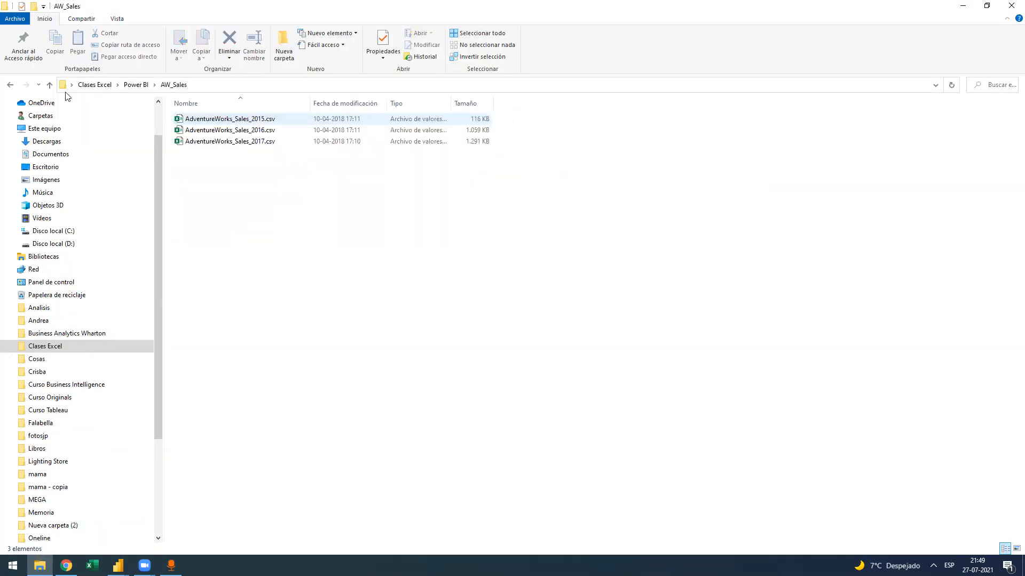
{"action": "left_click", "coordinate": [10, 85]}
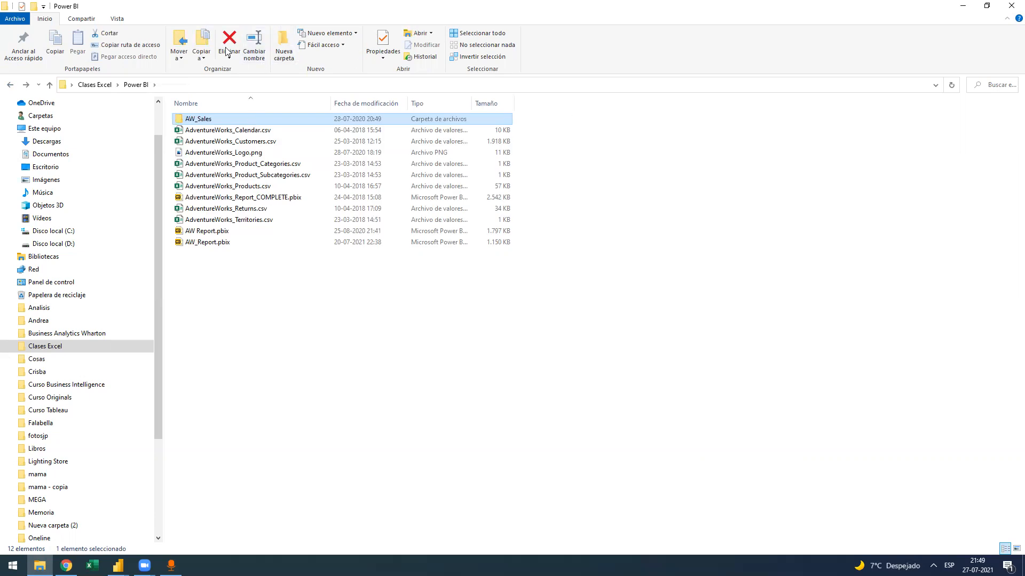
{"action": "left_click", "coordinate": [226, 118]}
{"action": "type", "text": "_v2"}
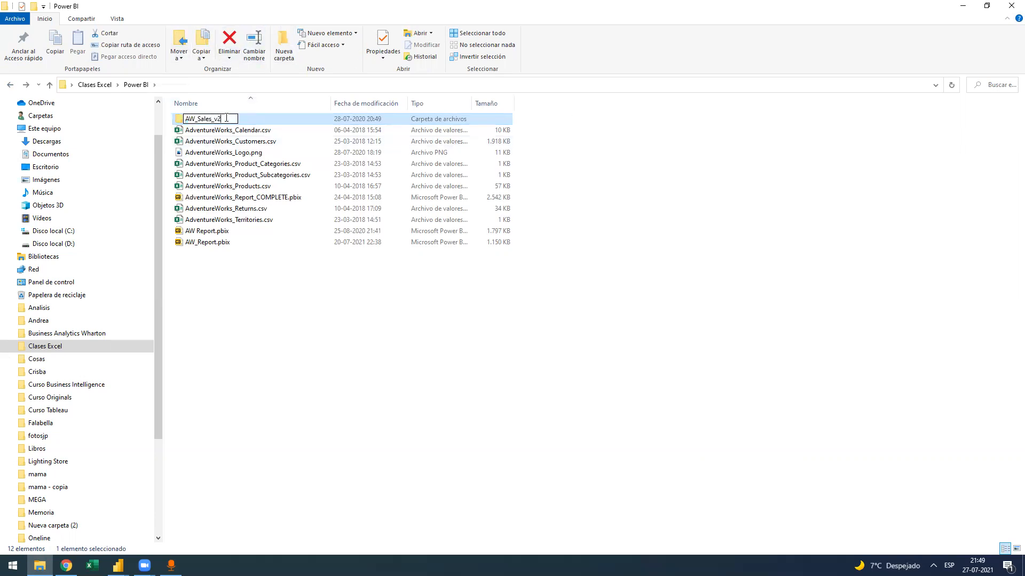
{"action": "left_click", "coordinate": [328, 290]}
Return to Power BI, close the data source settings and the query editor, and try to refresh the report's data.
{"action": "left_click", "coordinate": [117, 565]}
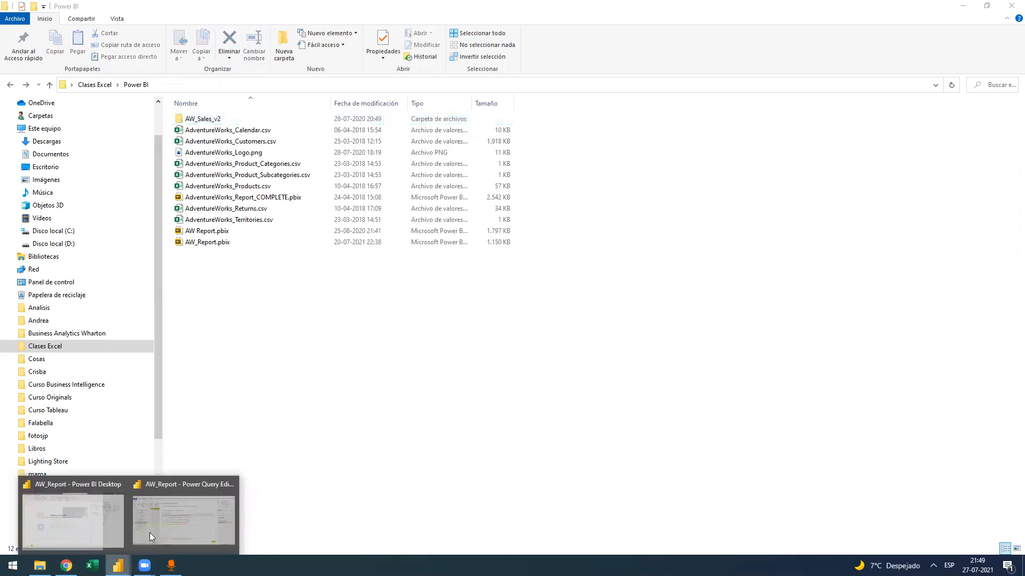
{"action": "left_click", "coordinate": [151, 537]}
{"action": "left_click", "coordinate": [734, 440]}
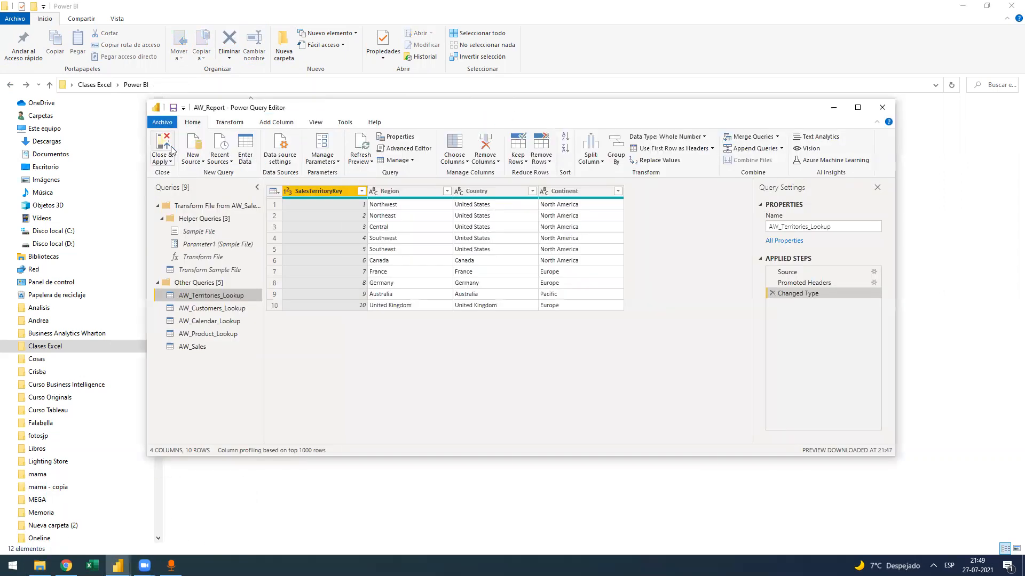
{"action": "left_click", "coordinate": [162, 147]}
{"action": "left_click", "coordinate": [118, 565]}
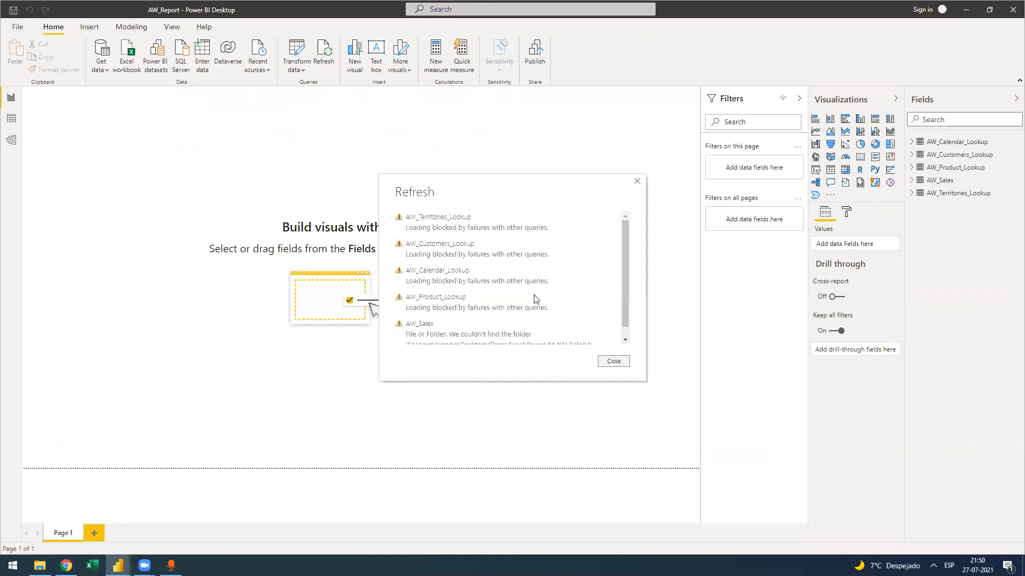
Read the refresh messages for every query through AW_Sales, and dismiss the refresh dialog.
{"action": "scroll", "coordinate": [535, 299], "scroll_direction": "down", "scroll_amount": 1}
{"action": "scroll", "coordinate": [537, 267], "scroll_direction": "up", "scroll_amount": 1}
{"action": "scroll", "coordinate": [534, 259], "scroll_direction": "down", "scroll_amount": 1}
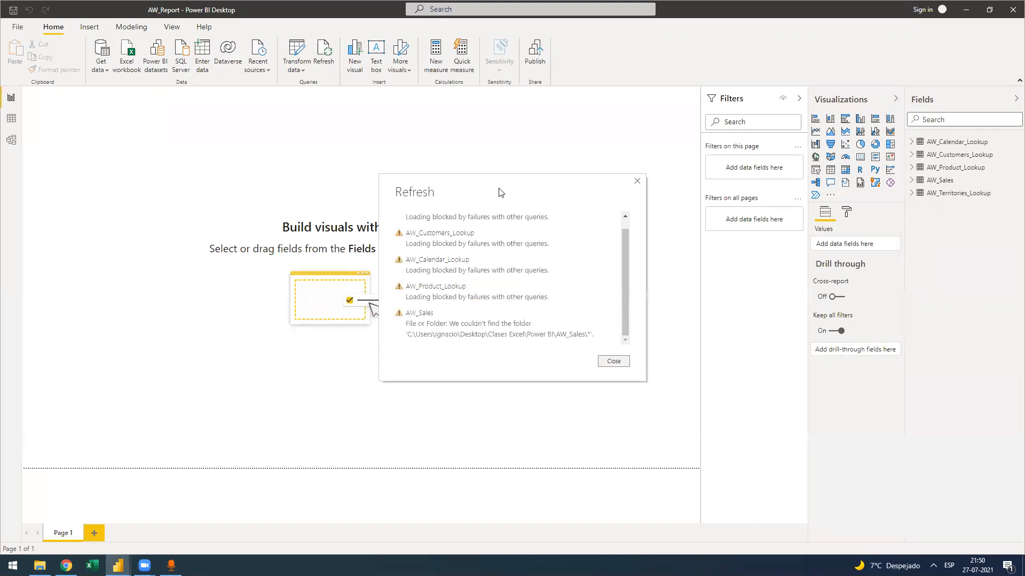
{"action": "scroll", "coordinate": [542, 276], "scroll_direction": "up", "scroll_amount": 1}
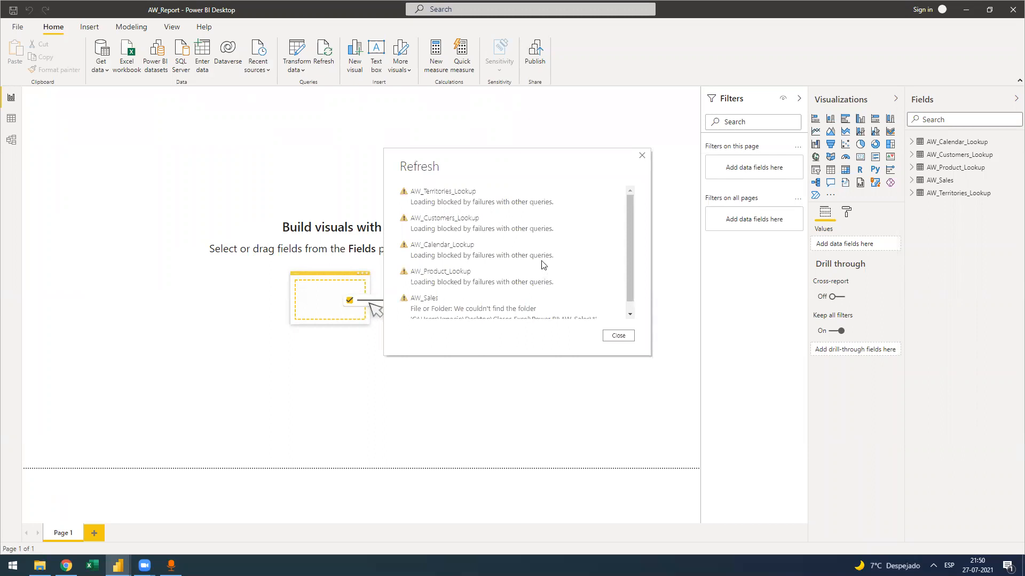
{"action": "scroll", "coordinate": [543, 264], "scroll_direction": "down", "scroll_amount": 1}
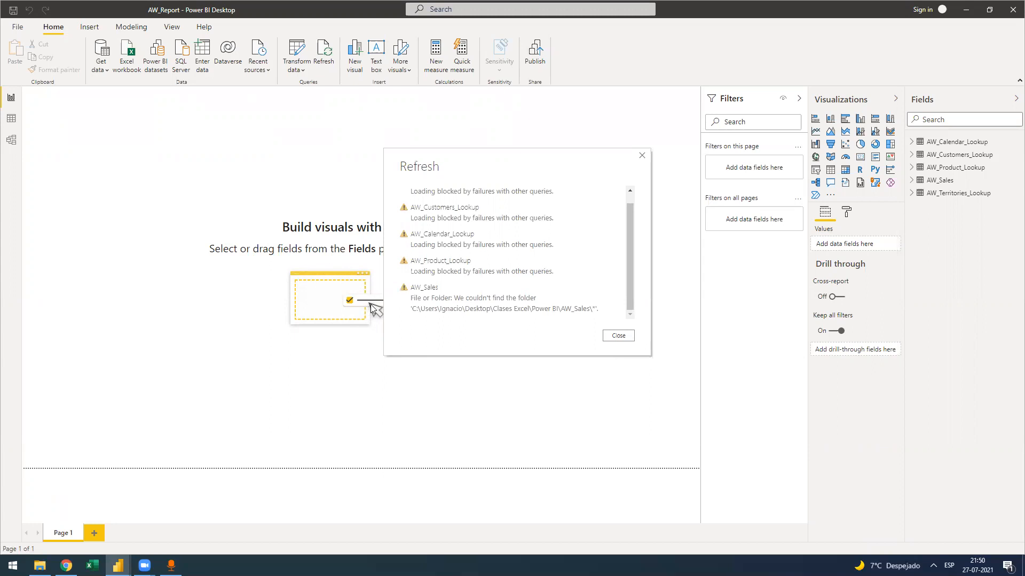
{"action": "left_click", "coordinate": [619, 337]}
Reopen the query editor, check the renamed sales folder's name in File Explorer without changing it, and return to the editor.
{"action": "left_click", "coordinate": [295, 54]}
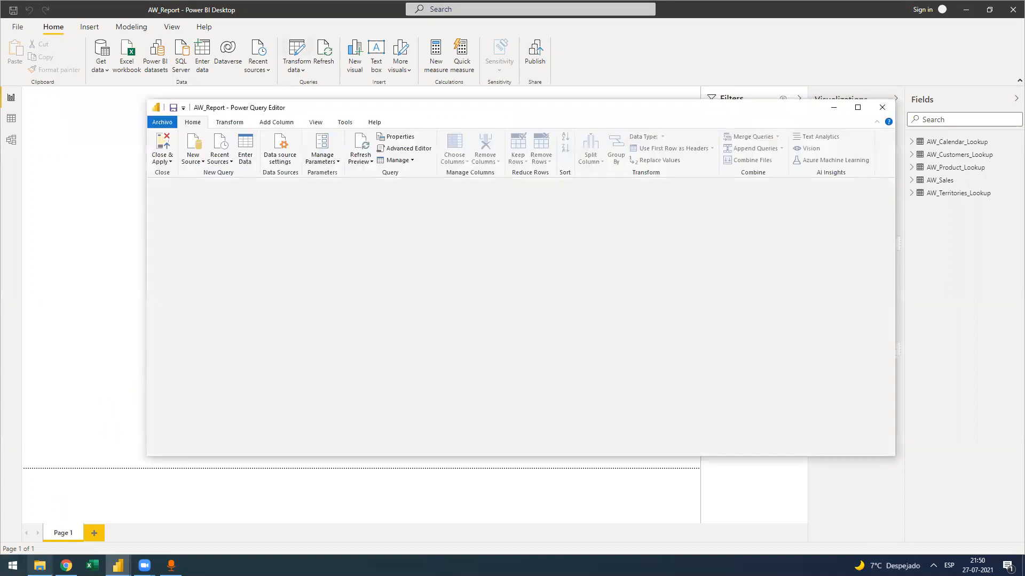
{"action": "left_click", "coordinate": [40, 566]}
{"action": "left_click", "coordinate": [257, 118]}
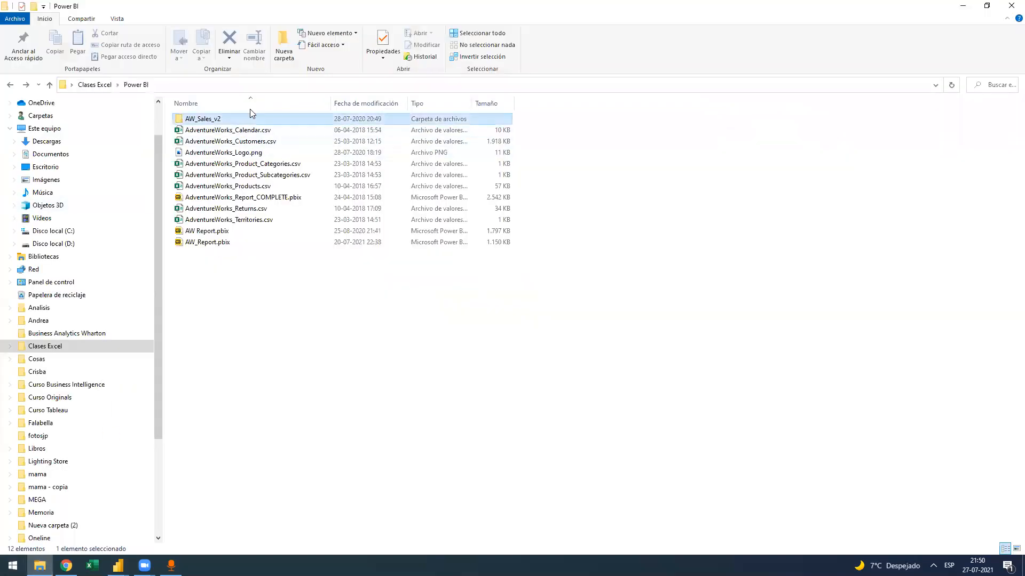
{"action": "left_click", "coordinate": [254, 47]}
{"action": "left_click", "coordinate": [238, 118]}
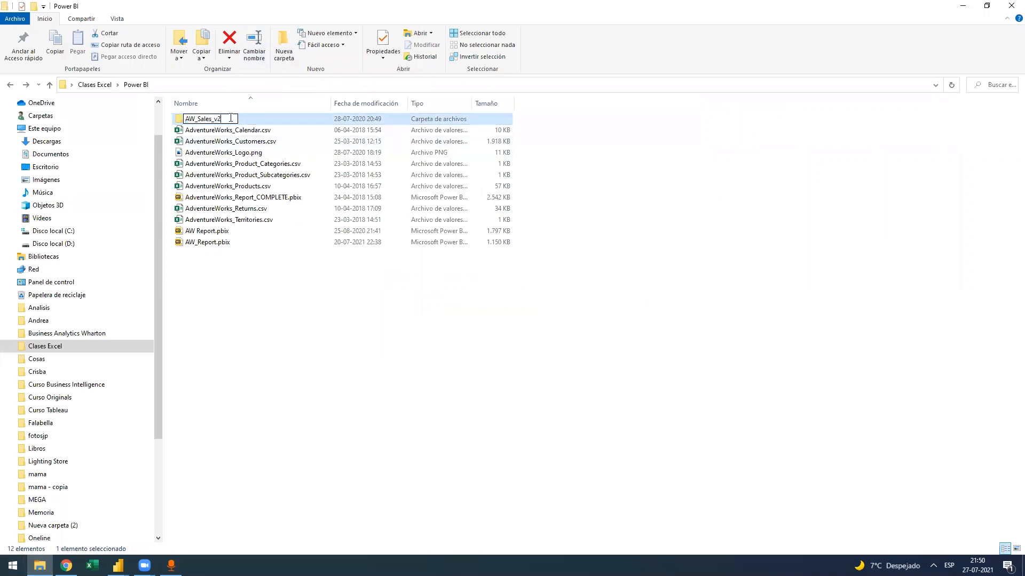
{"action": "left_click", "coordinate": [314, 419]}
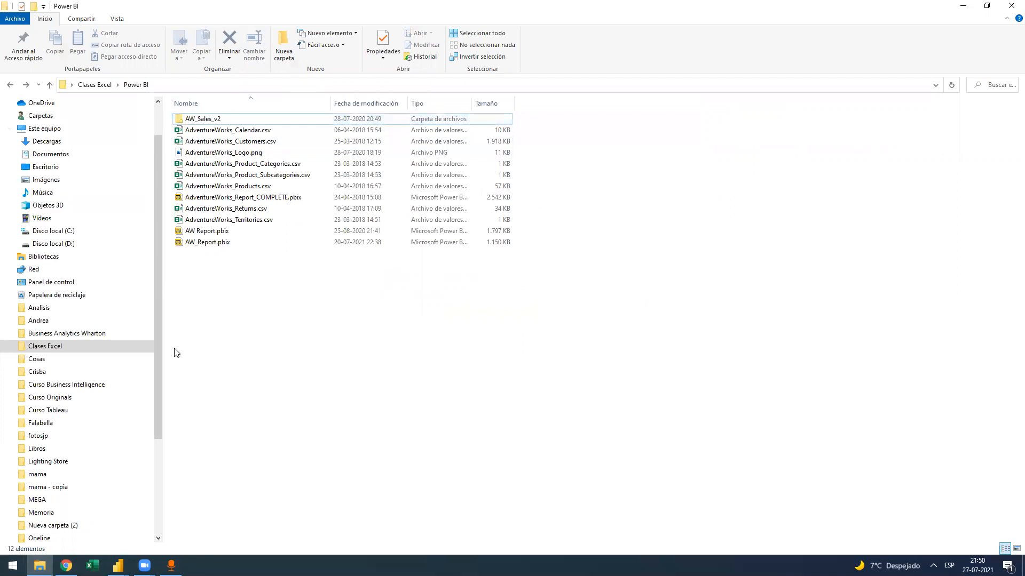
{"action": "left_click", "coordinate": [154, 528]}
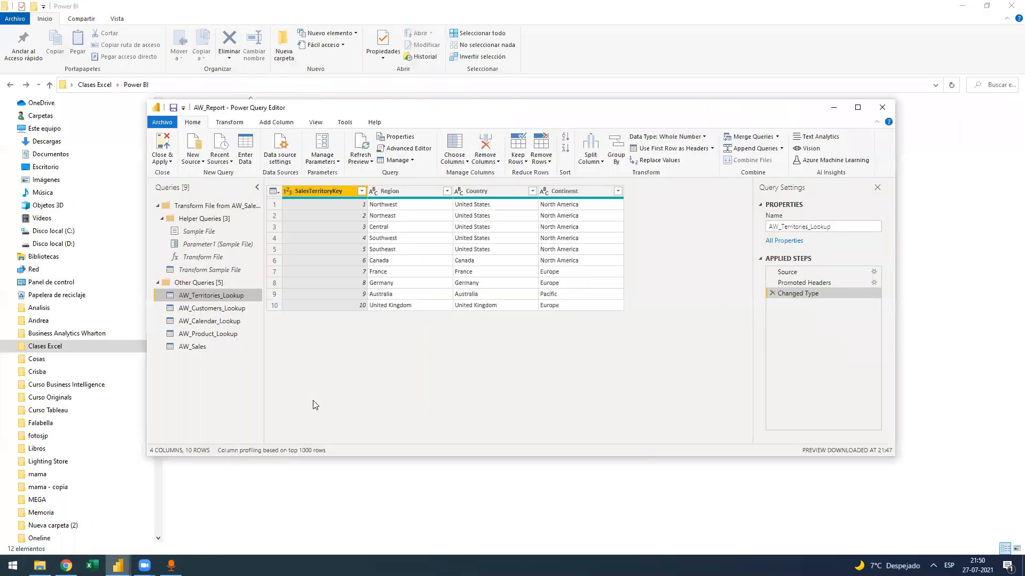
Open the source of the aw_sales folder in the data source settings and examine its folder path.
{"action": "left_click", "coordinate": [283, 149]}
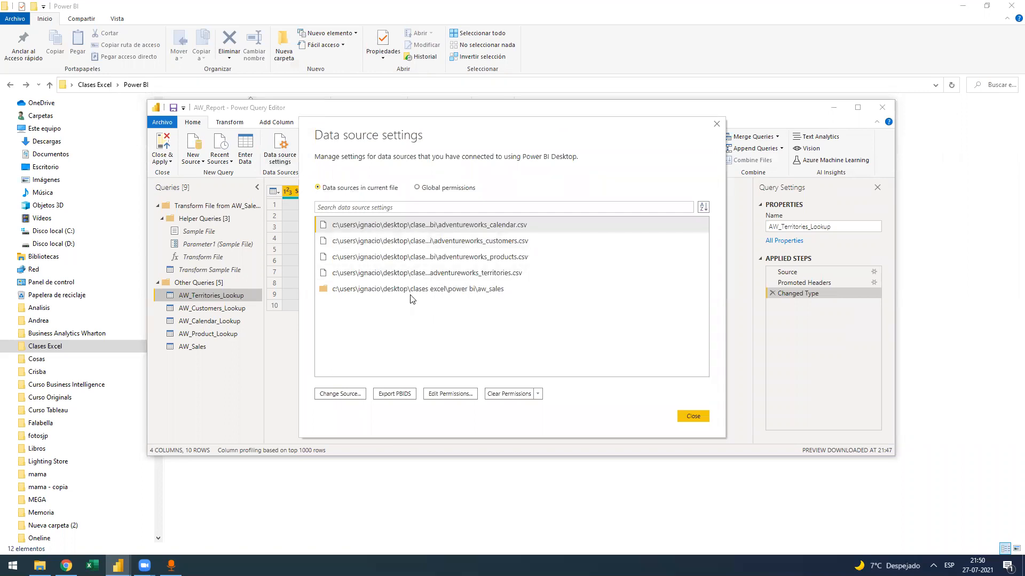
{"action": "left_click", "coordinate": [444, 288]}
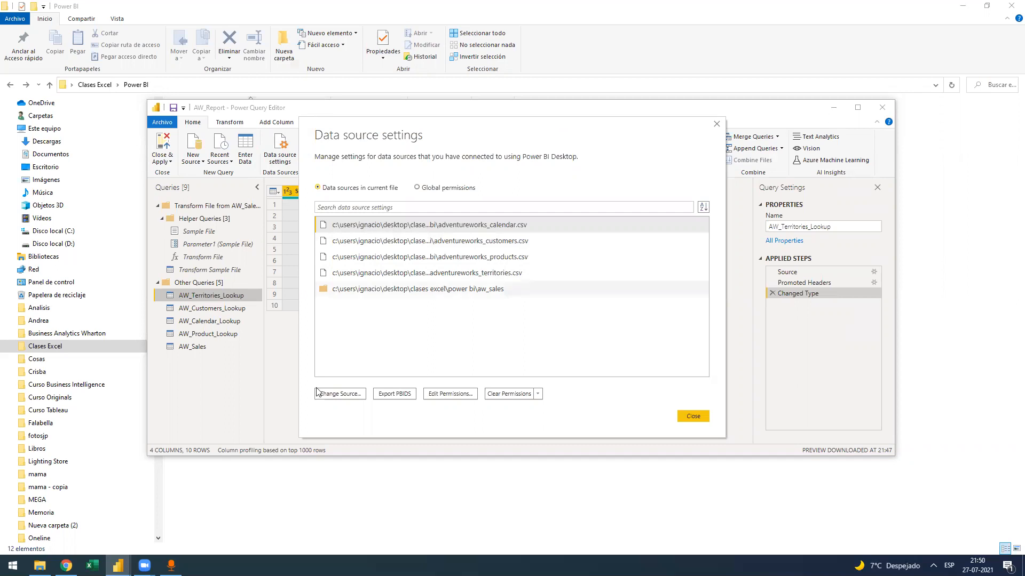
{"action": "left_click", "coordinate": [353, 395]}
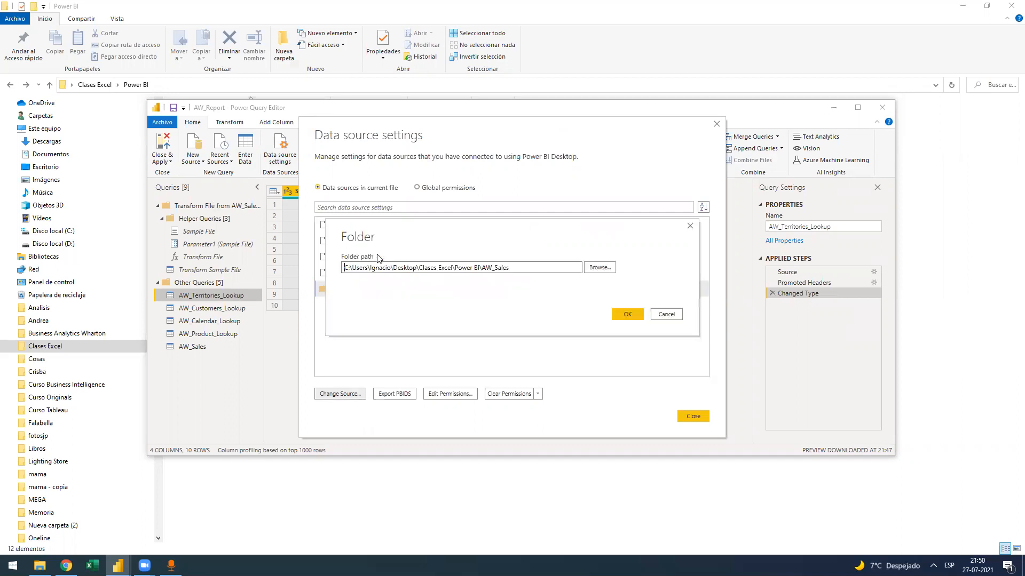
{"action": "left_click_drag", "start_coordinate": [397, 260], "coordinate": [307, 256]}
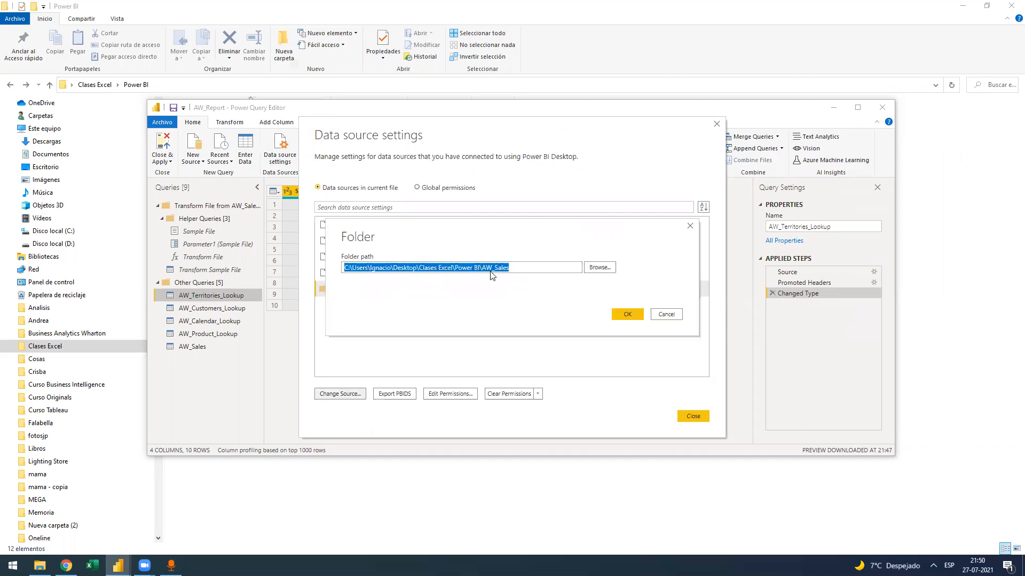
{"action": "left_click", "coordinate": [510, 263]}
{"action": "key", "text": "ctrl+a"}
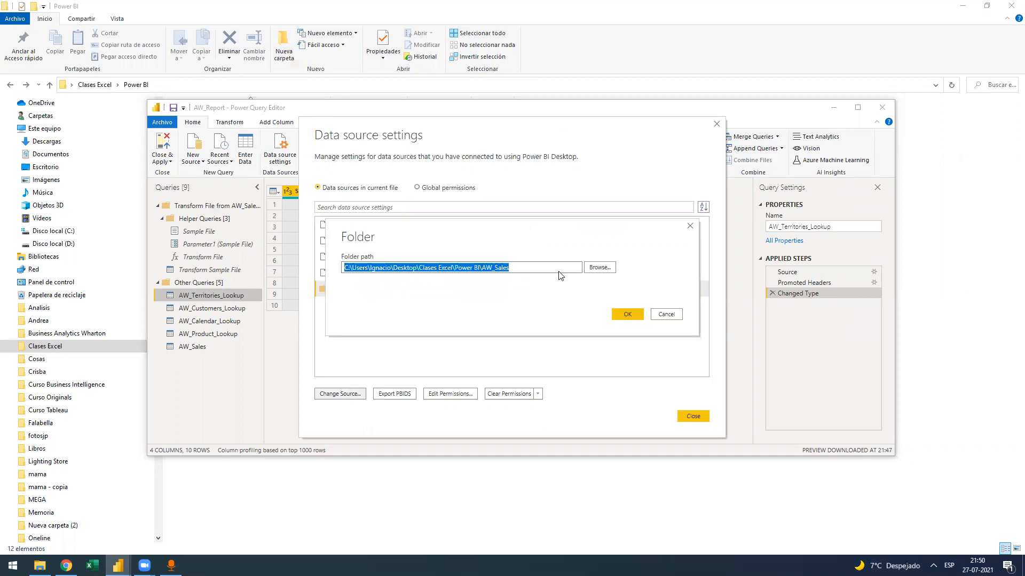
{"action": "left_click", "coordinate": [572, 267]}
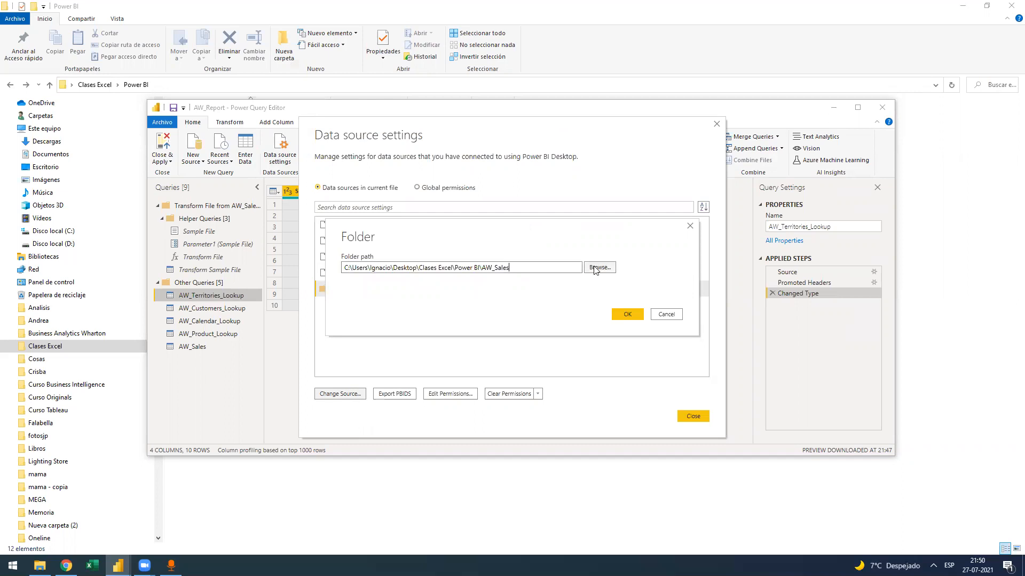
Browse the folder tree down to Clases Excel, cancel the browsing, and close the data source settings with the AW_Sales path kept.
{"action": "left_click", "coordinate": [594, 270]}
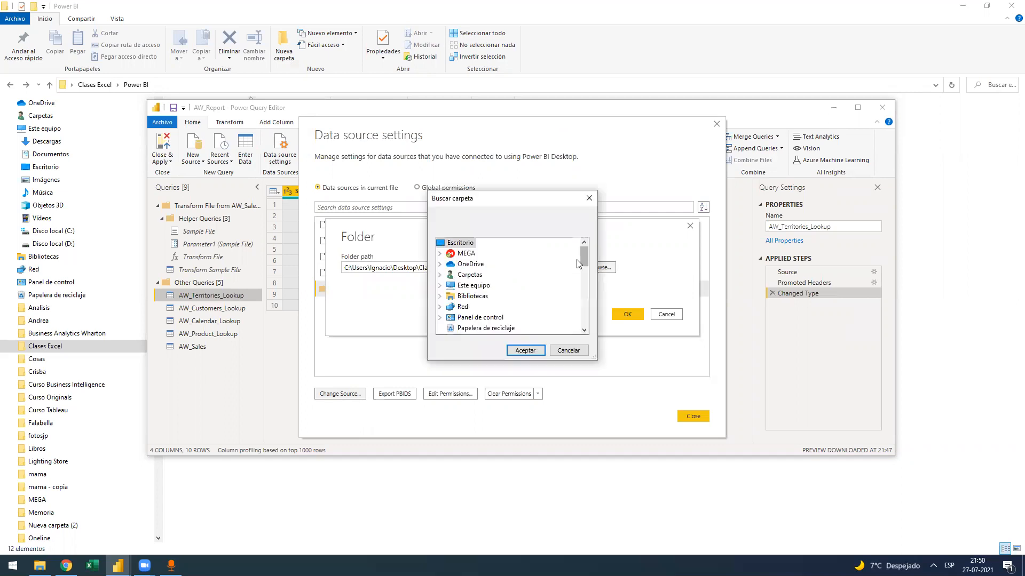
{"action": "scroll", "coordinate": [438, 277], "scroll_direction": "down", "scroll_amount": 3}
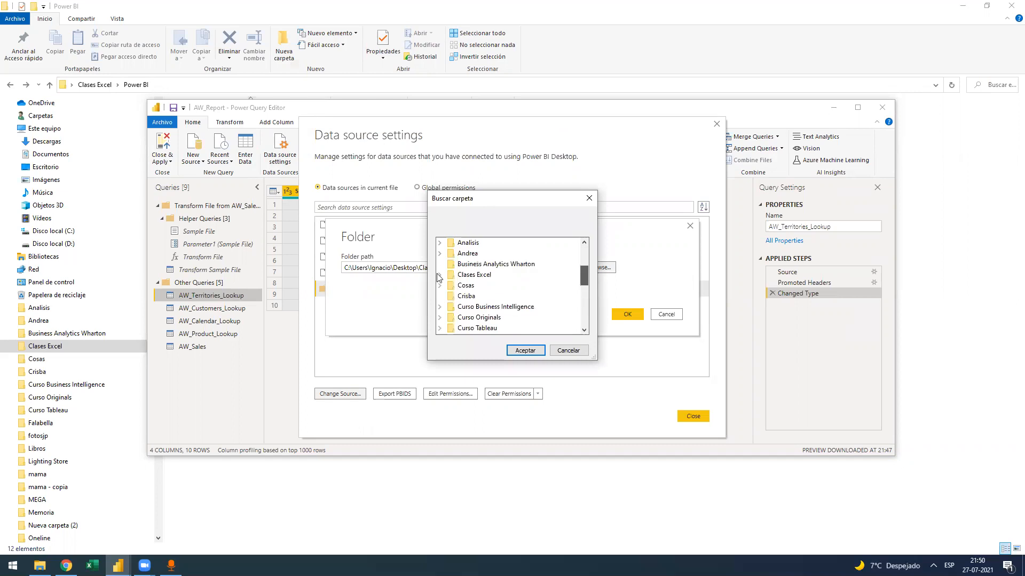
{"action": "left_click", "coordinate": [447, 275]}
{"action": "left_click", "coordinate": [569, 350]}
{"action": "left_click", "coordinate": [624, 315]}
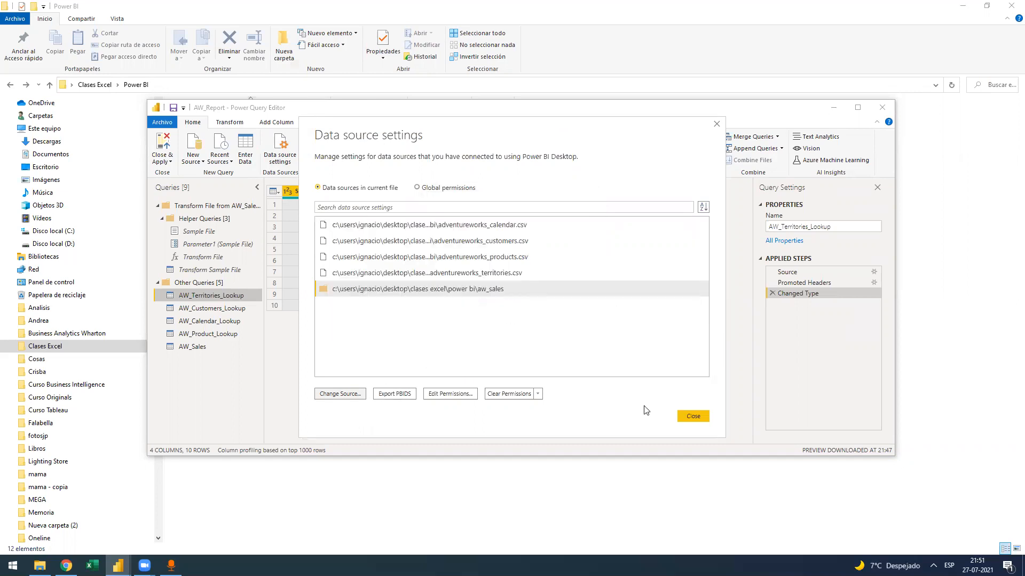
{"action": "left_click", "coordinate": [693, 416]}
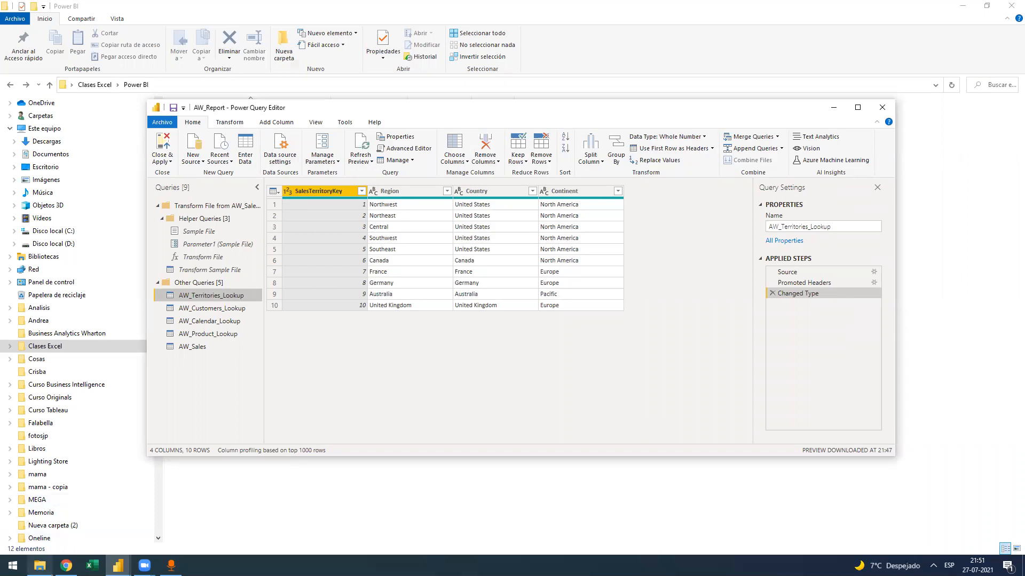
Switch to File Explorer, rename the AW_Sales_v2 folder back to AW_Sales, and return to Power BI.
{"action": "left_click", "coordinate": [40, 566]}
{"action": "left_click", "coordinate": [250, 123]}
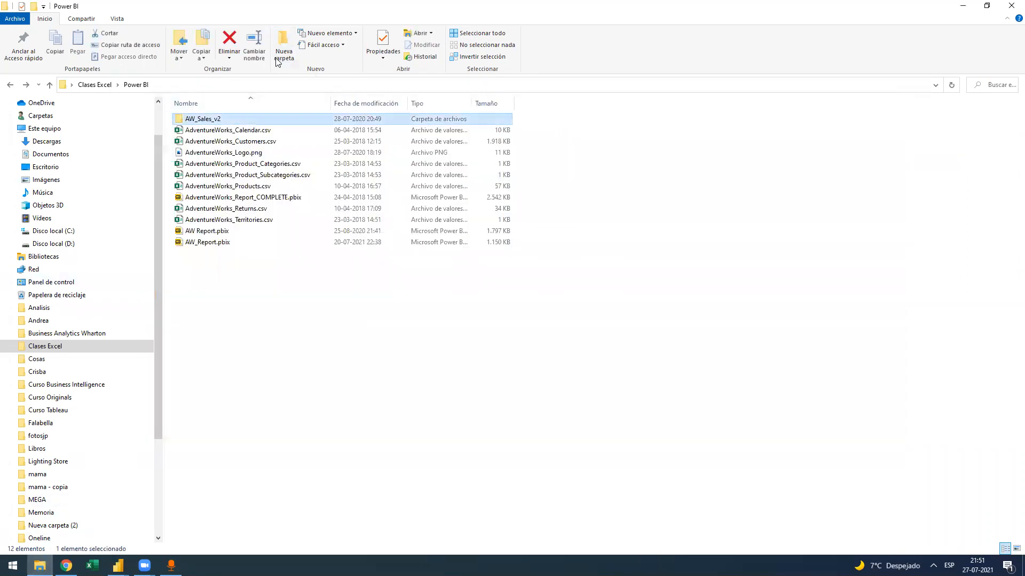
{"action": "left_click", "coordinate": [232, 117]}
{"action": "left_click", "coordinate": [229, 119]}
{"action": "key", "text": "BackSpace"}
{"action": "key", "text": "BackSpace"}
{"action": "key", "text": "BackSpace"}
{"action": "left_click", "coordinate": [299, 390]}
{"action": "key", "text": "alt+Tab"}
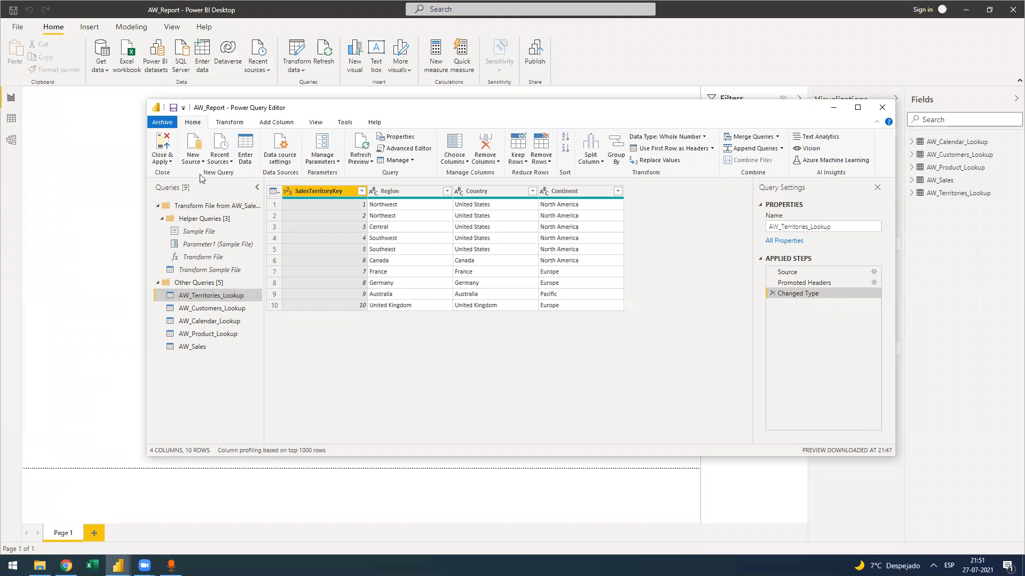
Close and apply the query editor, and refresh all of the report's queries from the restored AW_Sales folder.
{"action": "left_click", "coordinate": [169, 147]}
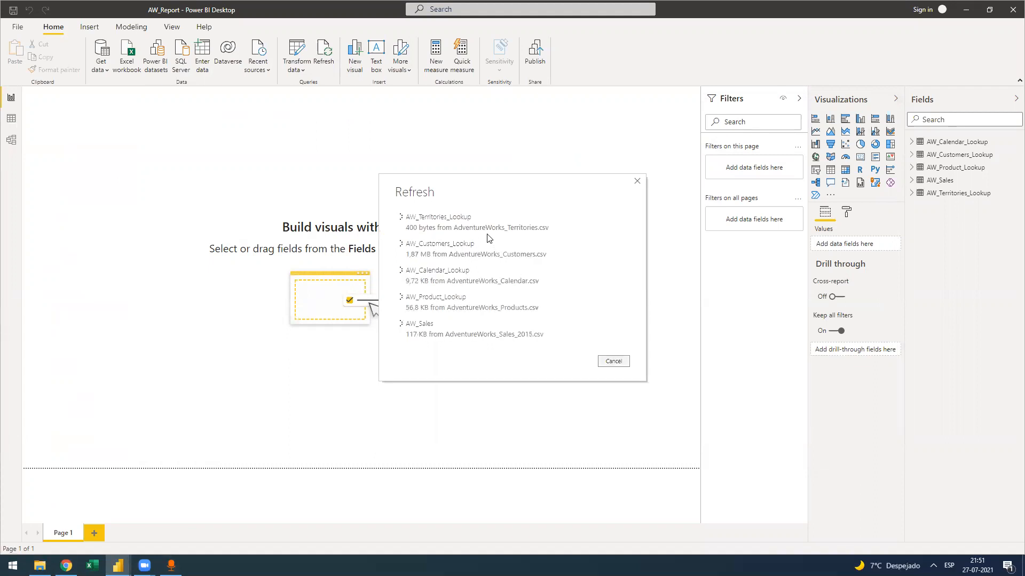
{"action": "left_click", "coordinate": [297, 49]}
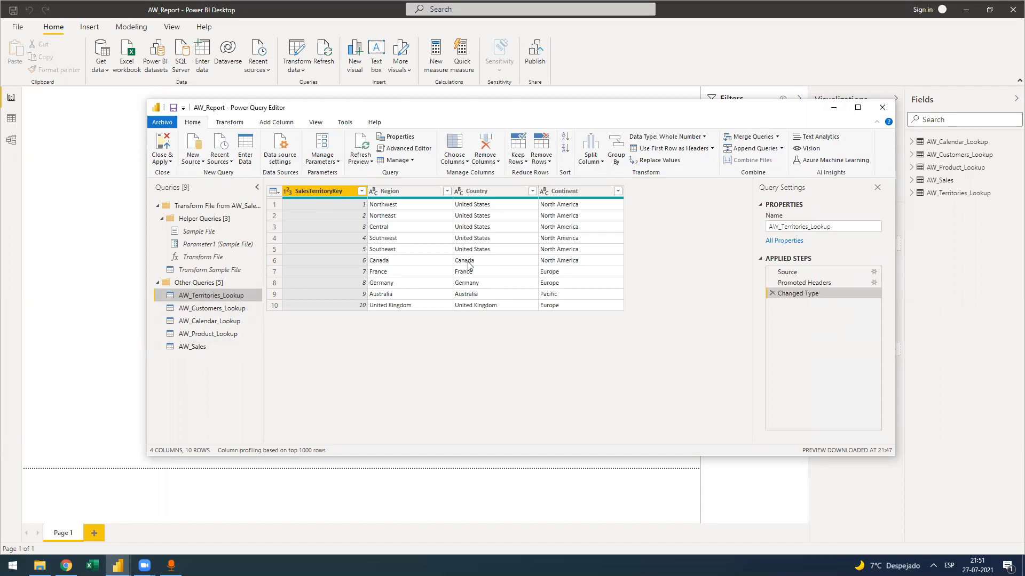
{"action": "left_click", "coordinate": [327, 52]}
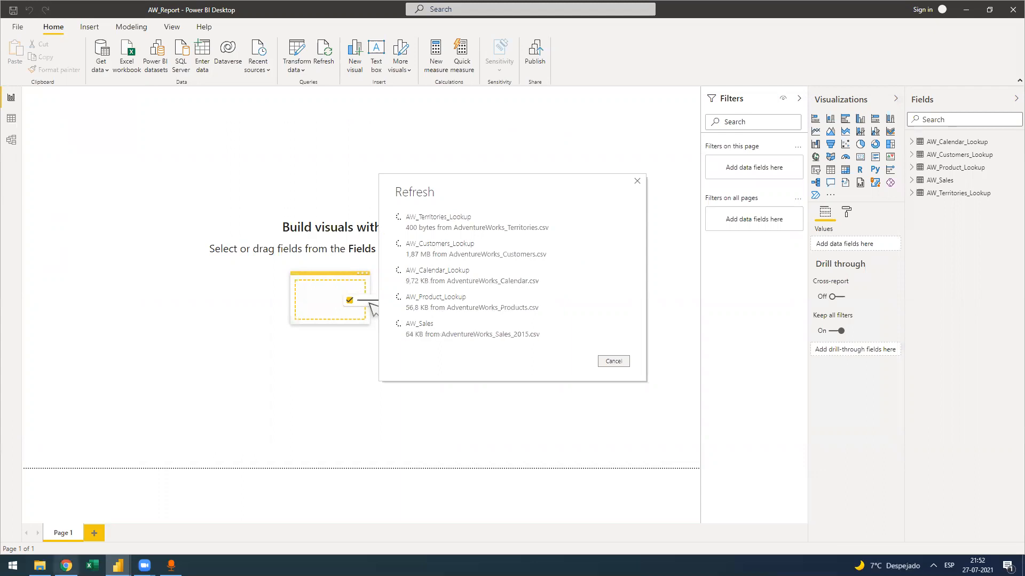
Switch to File Explorer, examine the source files in the Power BI folder, and return to the report.
{"action": "key", "text": "alt+Tab"}
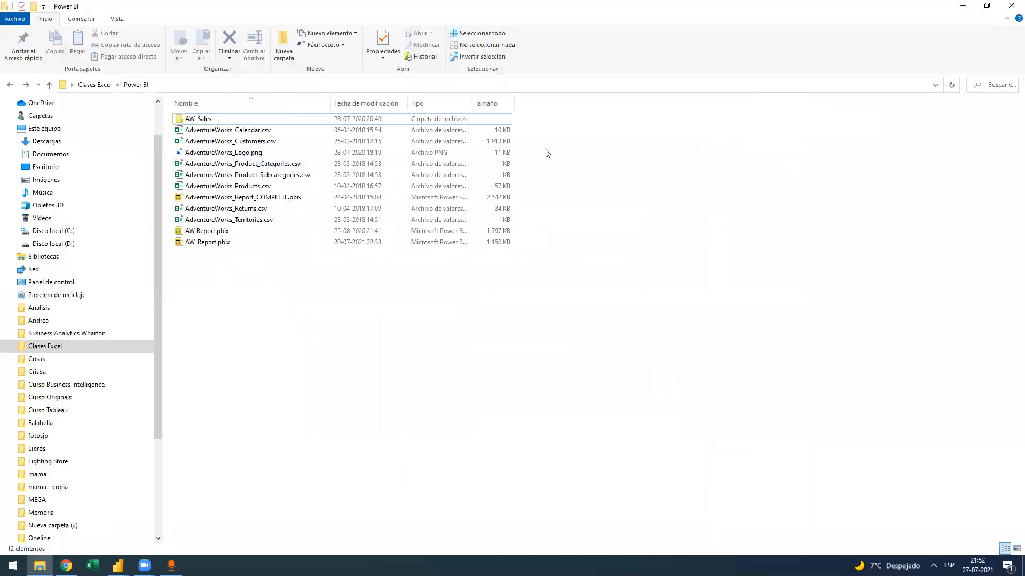
{"action": "key", "text": "alt+Tab"}
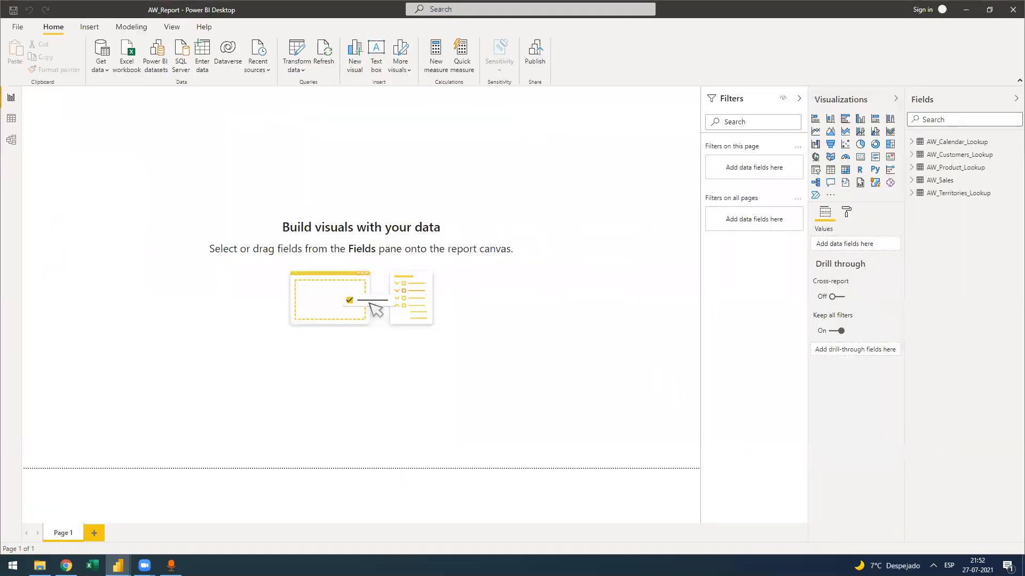
{"action": "key", "text": "alt+Tab"}
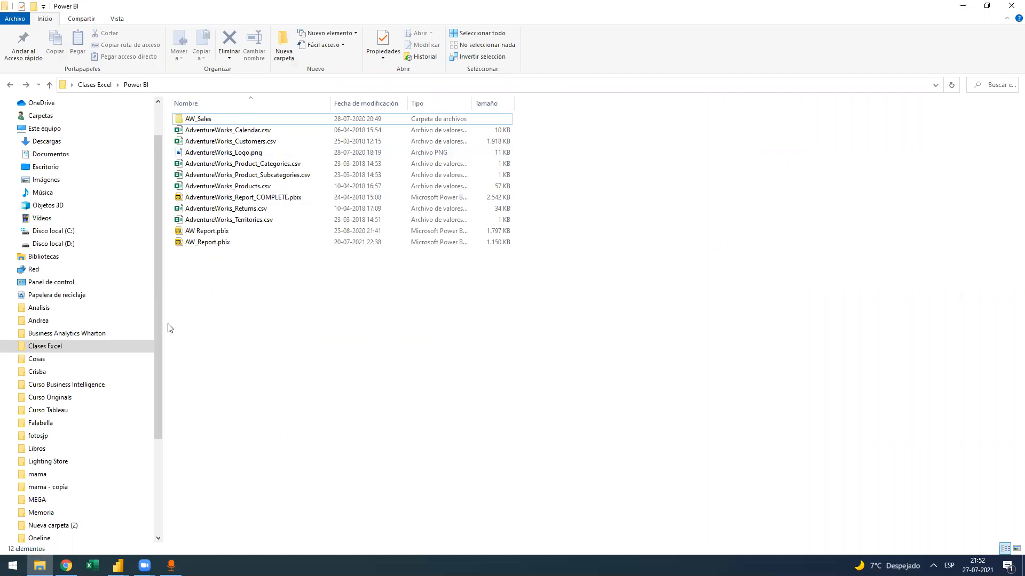
{"action": "scroll", "coordinate": [158, 281], "scroll_direction": "up", "scroll_amount": 1}
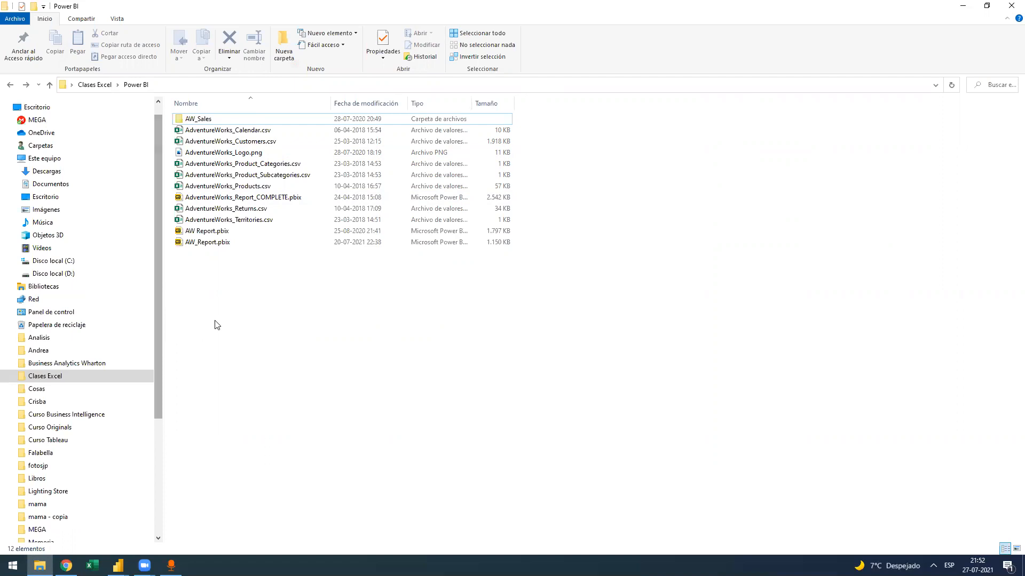
{"action": "left_click", "coordinate": [308, 176]}
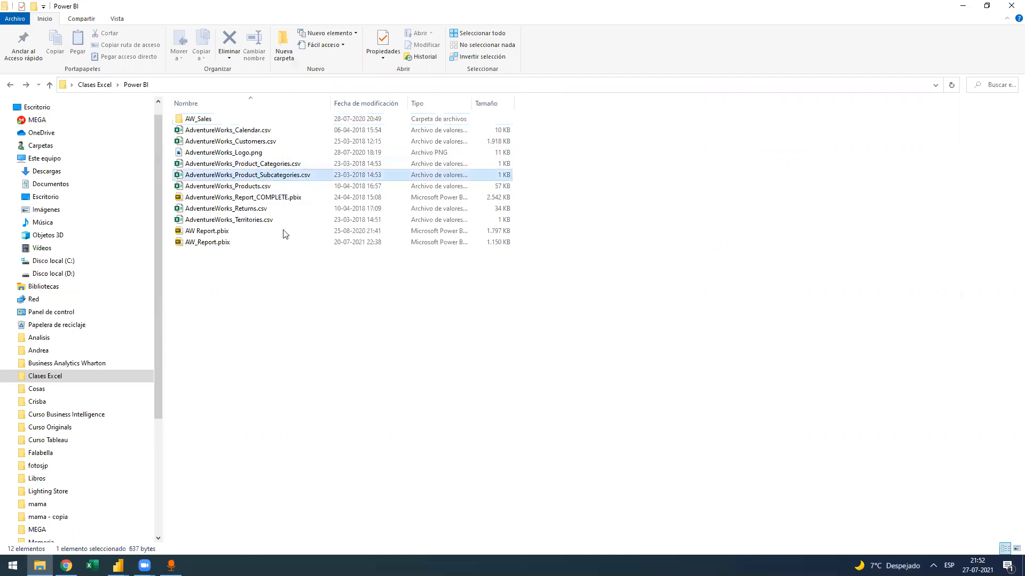
{"action": "left_click", "coordinate": [298, 318]}
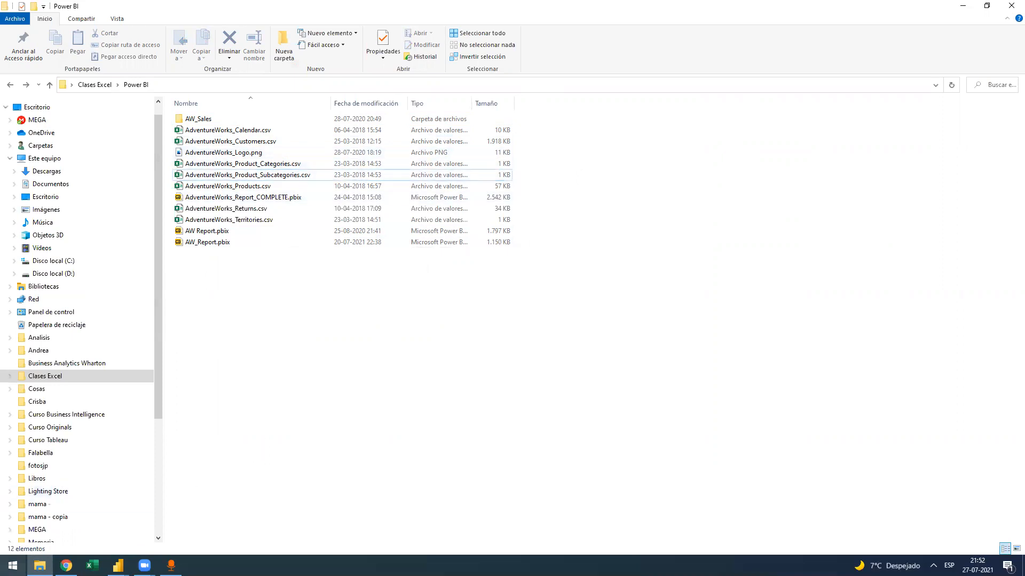
{"action": "key", "text": "alt+Tab"}
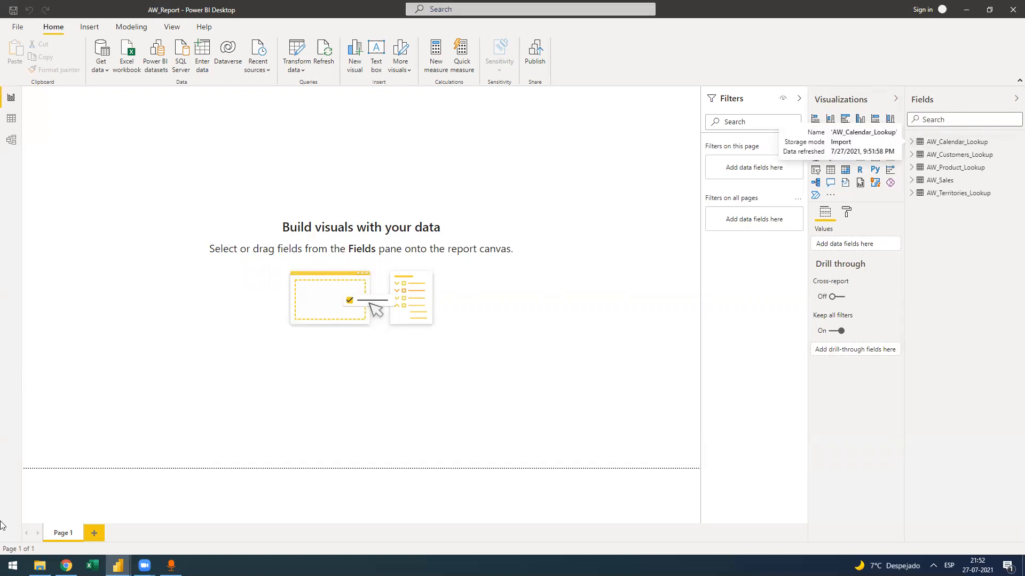
Examine the load and report-refresh options of the lookup queries, including AW_Customers_Lookup, in the query editor, and close and apply the editor.
{"action": "mouse_move", "coordinate": [118, 565]}
{"action": "left_click", "coordinate": [199, 511]}
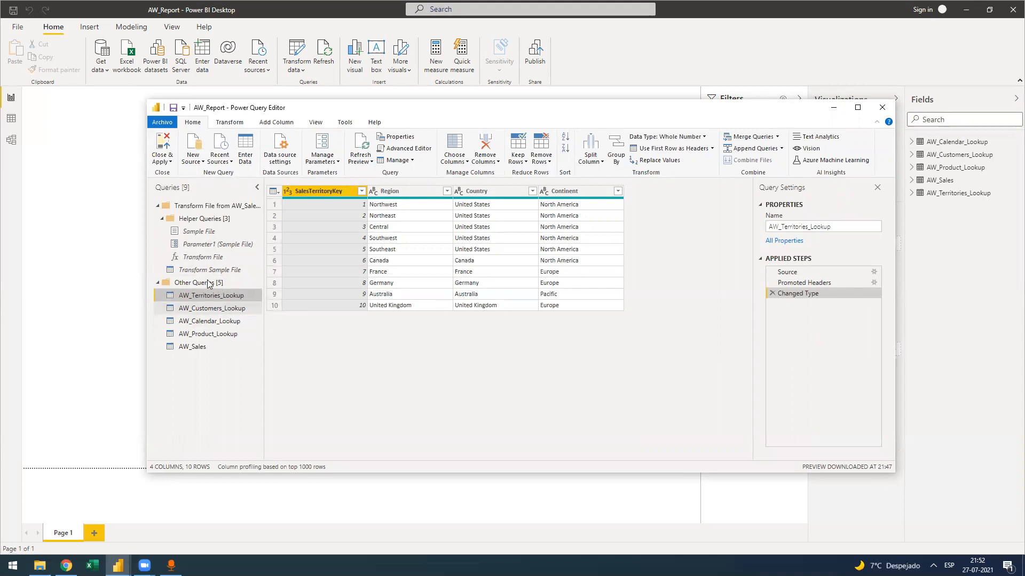
{"action": "right_click", "coordinate": [199, 309]}
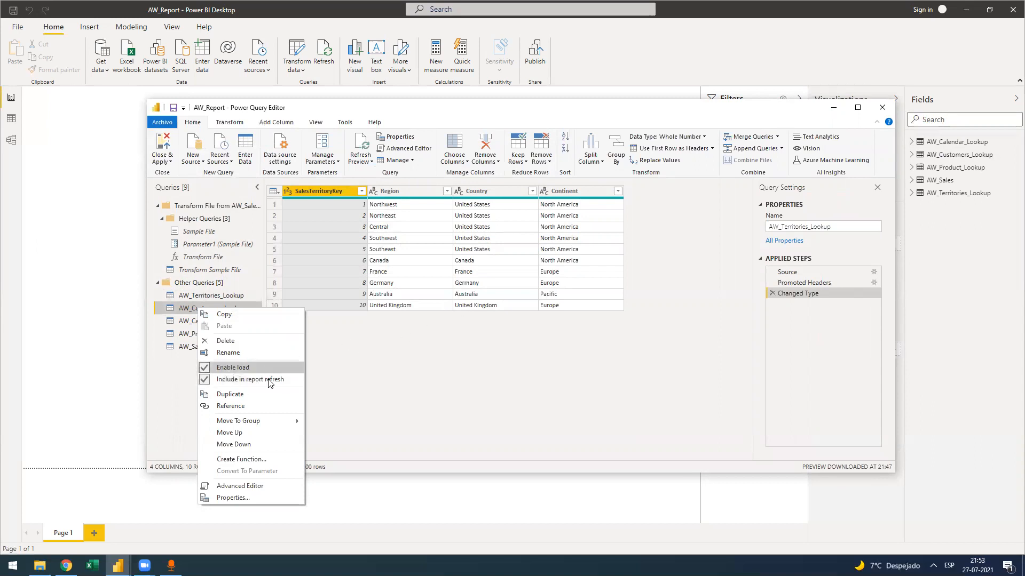
{"action": "left_click", "coordinate": [467, 376]}
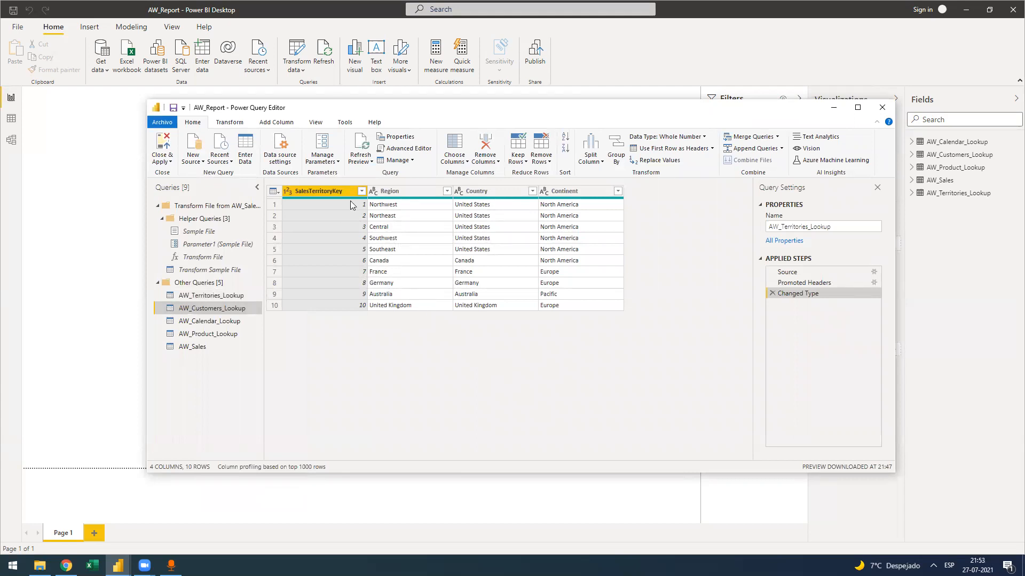
{"action": "right_click", "coordinate": [222, 307]}
{"action": "left_click", "coordinate": [191, 324]}
{"action": "left_click", "coordinate": [229, 294]}
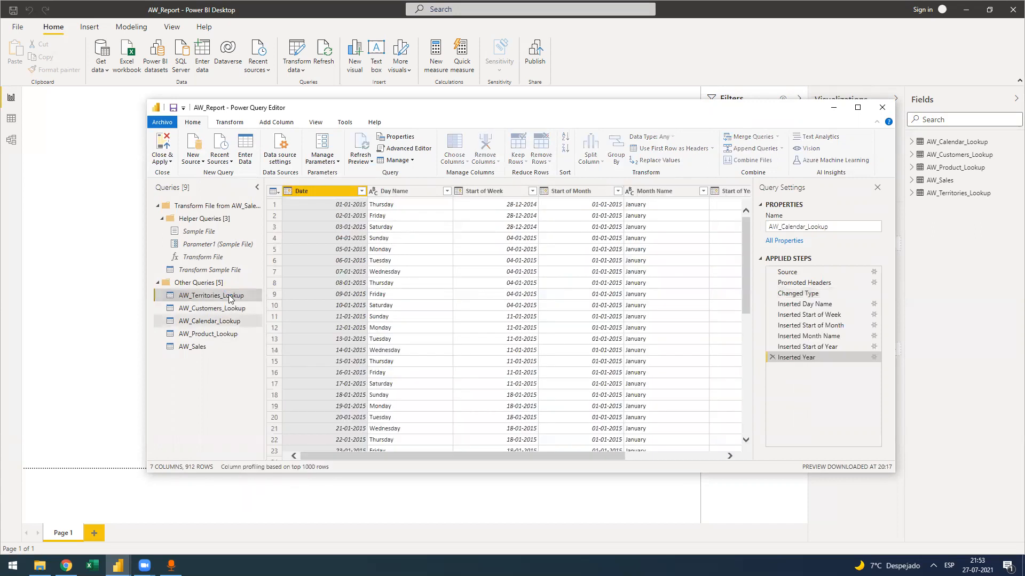
{"action": "right_click", "coordinate": [229, 296]}
{"action": "left_click", "coordinate": [193, 396]}
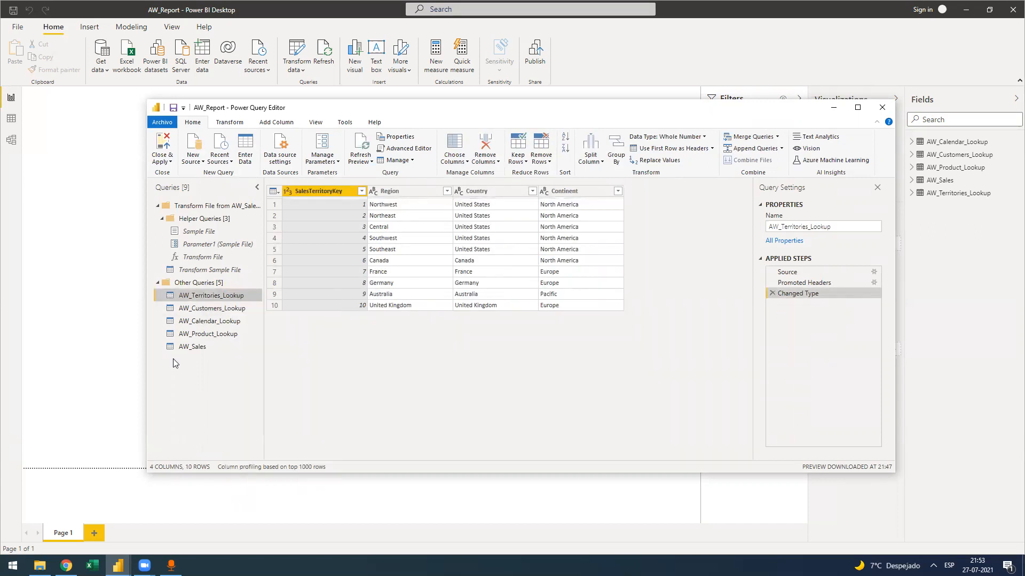
{"action": "left_click", "coordinate": [159, 148]}
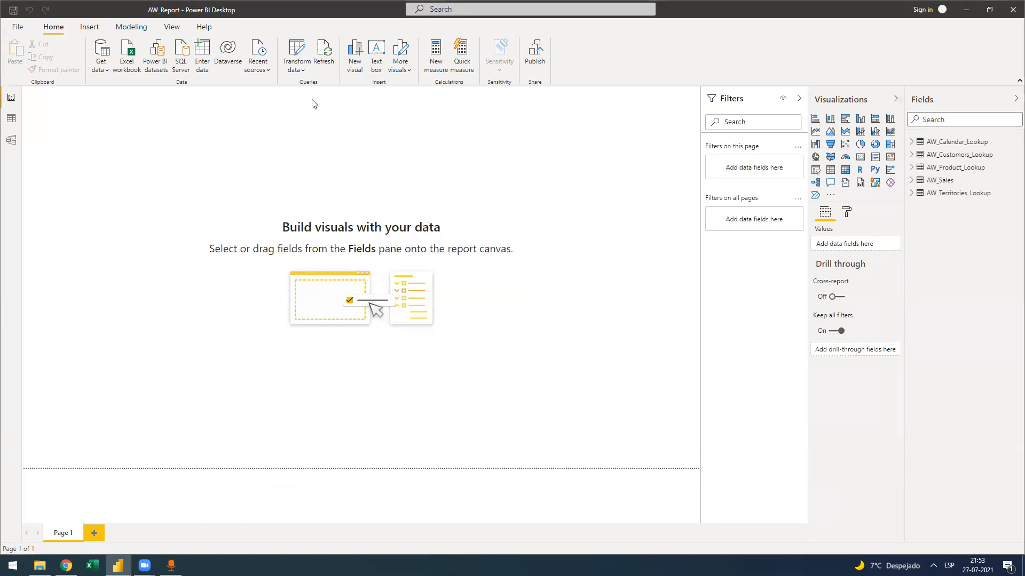
Reopen the query editor and import AdventureWorks_Product_Categories.csv as a new text/CSV query with the default import settings.
{"action": "left_click", "coordinate": [300, 48]}
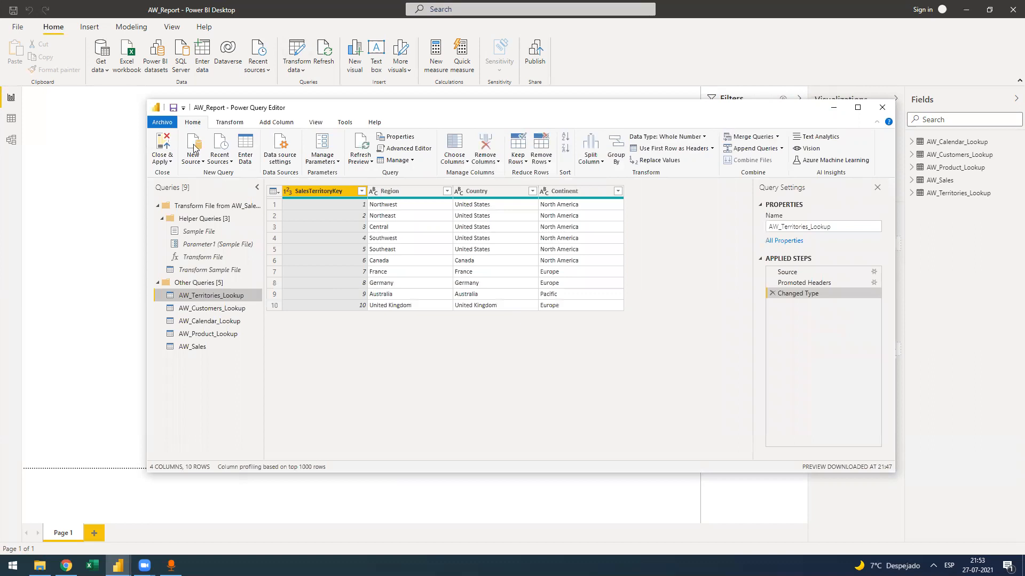
{"action": "left_click", "coordinate": [195, 161]}
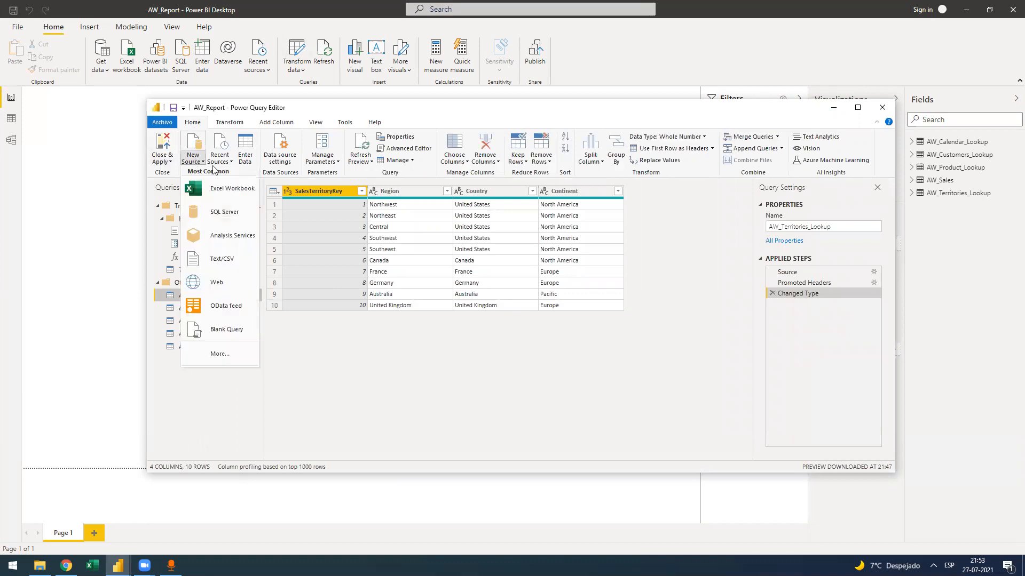
{"action": "left_click", "coordinate": [232, 267]}
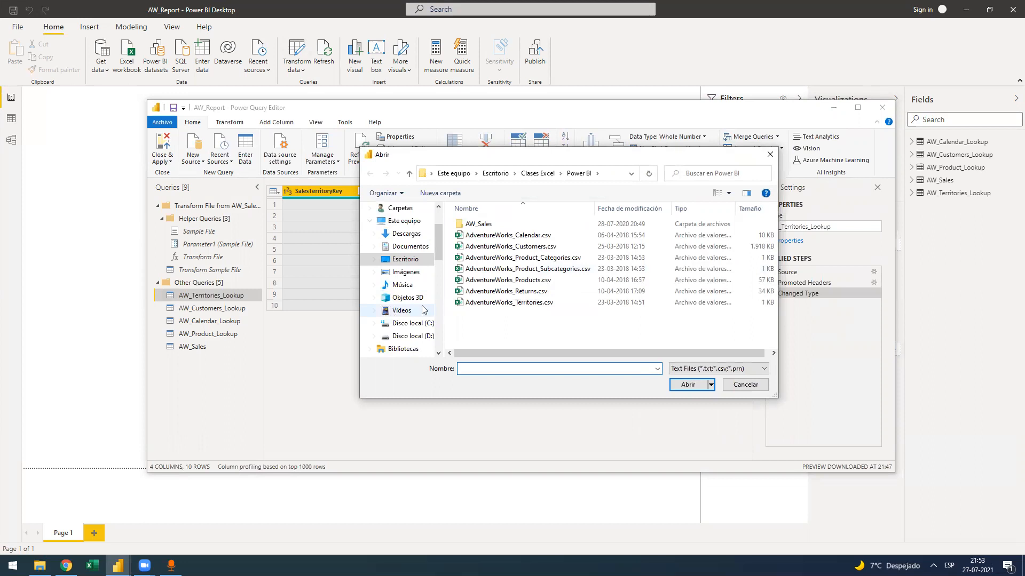
{"action": "left_click", "coordinate": [522, 258]}
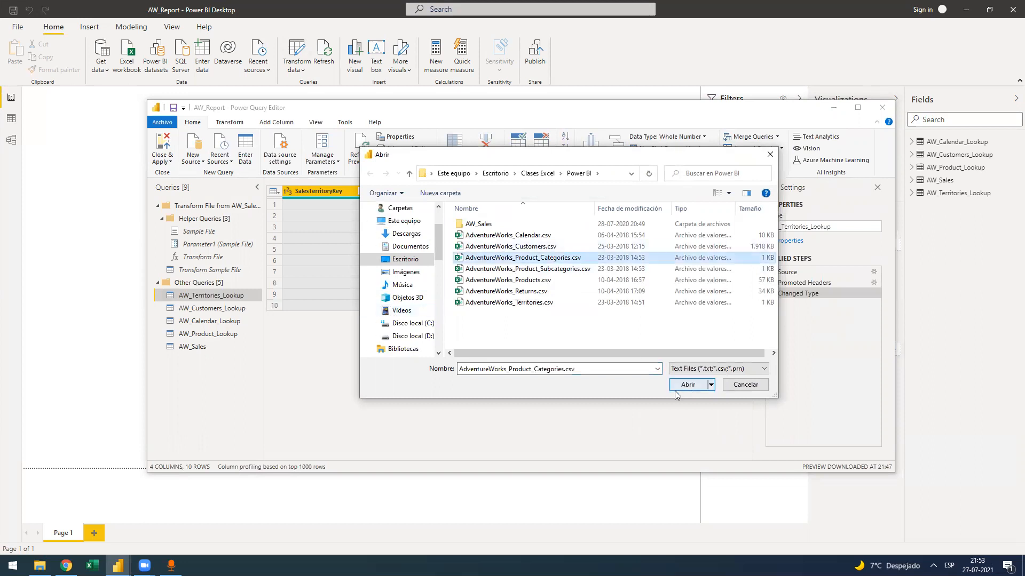
{"action": "key", "text": "Return"}
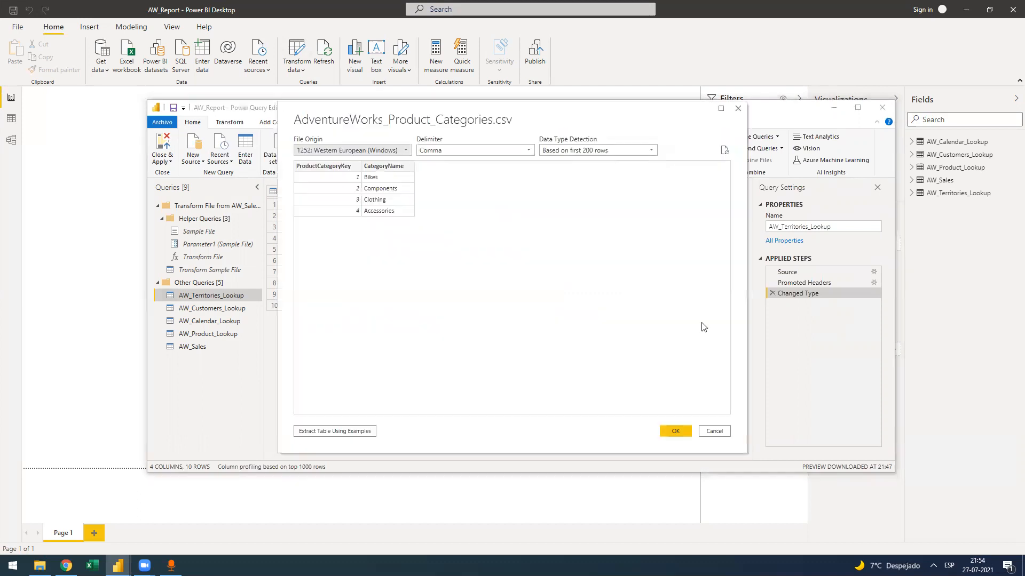
{"action": "left_click", "coordinate": [676, 431]}
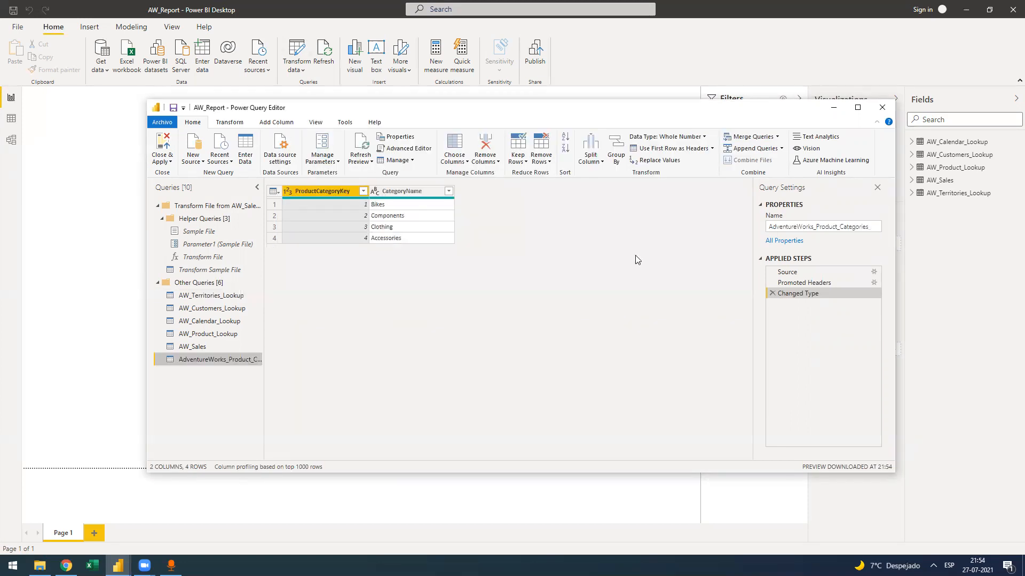
Rename the imported product categories query as AW_Product_Categories_Lookup.
{"action": "left_click", "coordinate": [812, 226]}
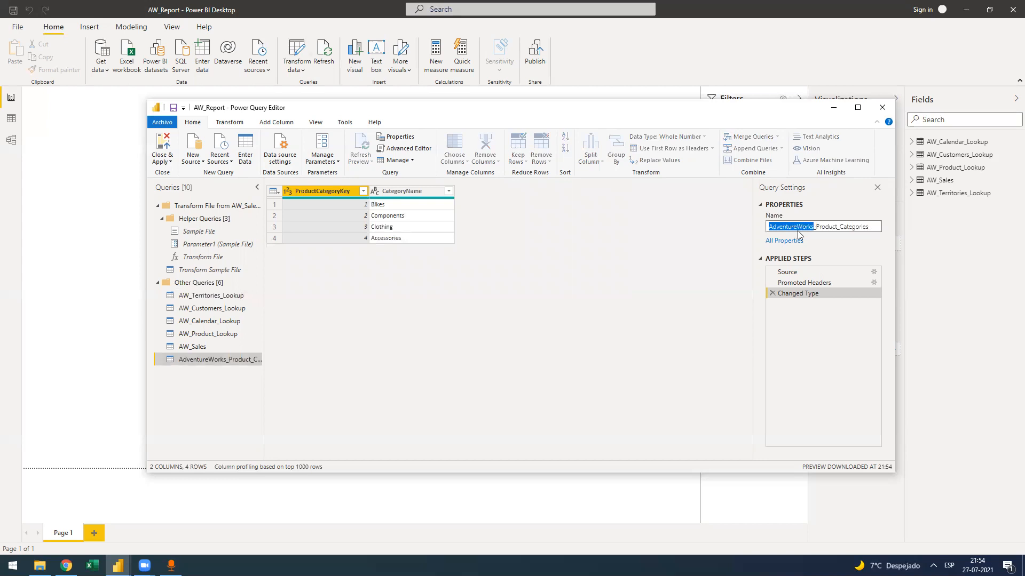
{"action": "type", "text": "AW"}
{"action": "type", "text": "_Lookup"}
{"action": "key", "text": "Return"}
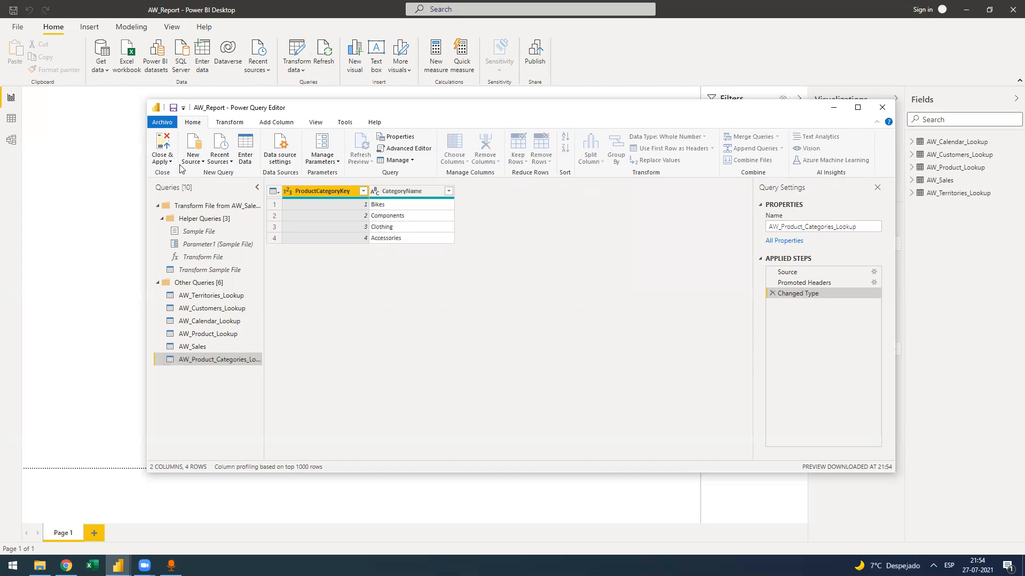
Import AdventureWorks_Product_Subcategories.csv as a new text/CSV query with the default import settings.
{"action": "left_click", "coordinate": [190, 160]}
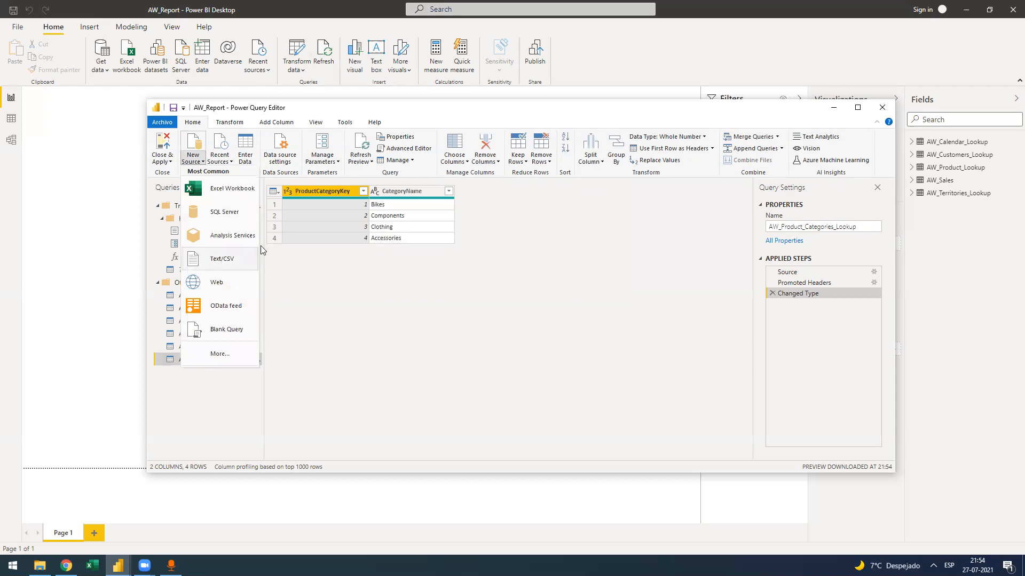
{"action": "left_click", "coordinate": [582, 269]}
{"action": "left_click", "coordinate": [684, 384]}
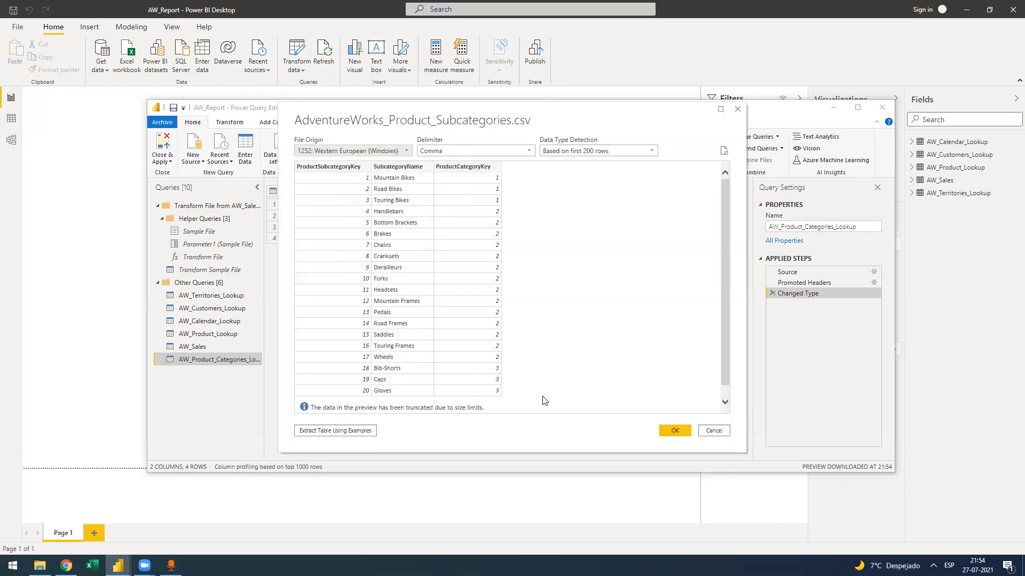
{"action": "key", "text": "Escape"}
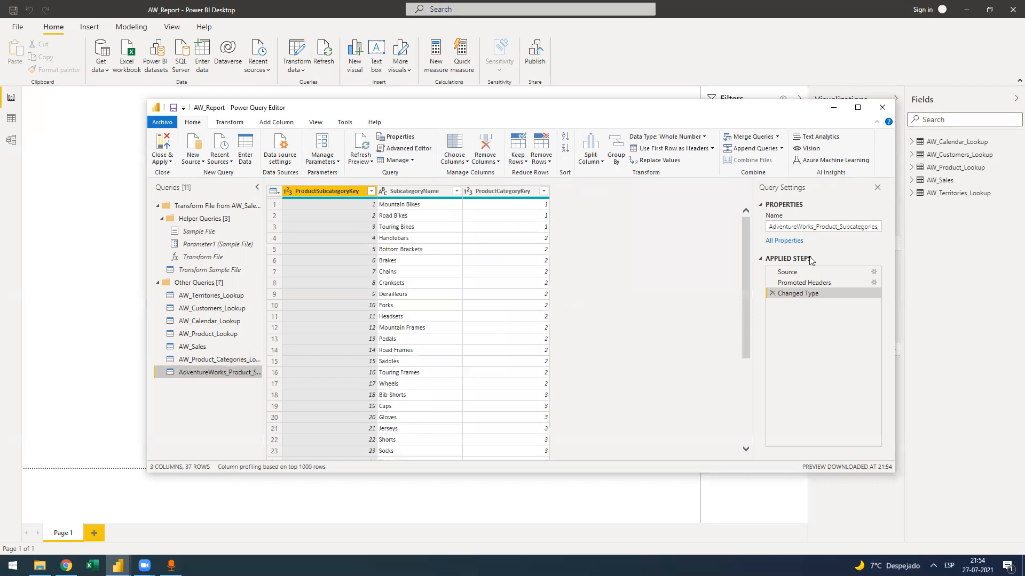
Rename the imported product subcategories query as AW_Product_Subcategories_Lookup.
{"action": "double_click", "coordinate": [802, 229]}
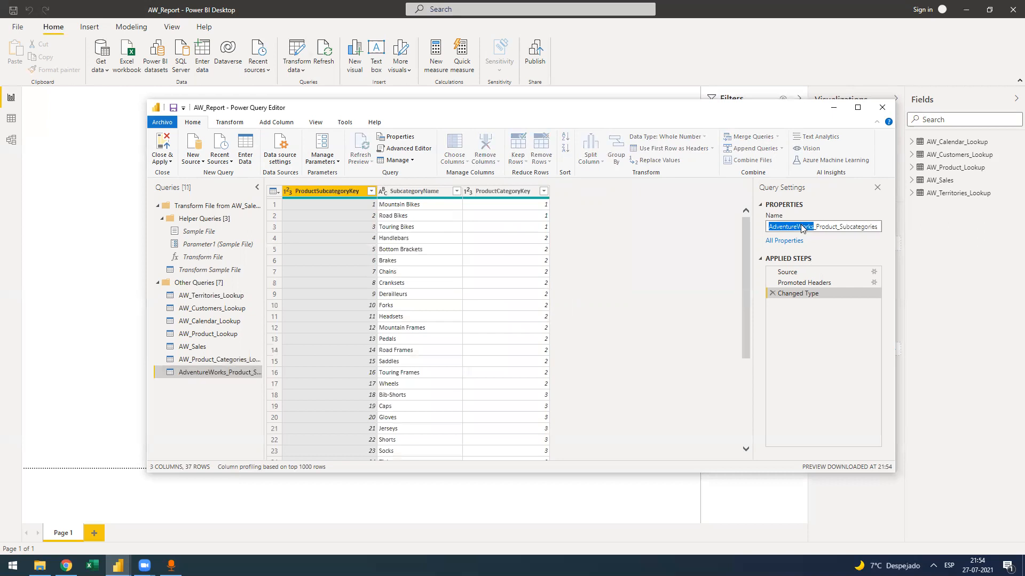
{"action": "type", "text": "AW"}
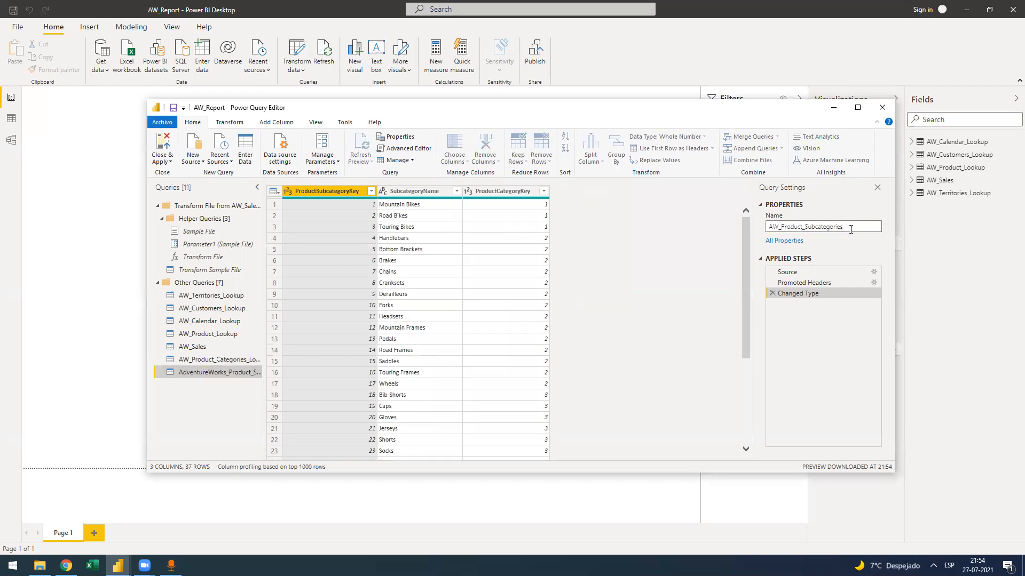
{"action": "type", "text": "_Lookup"}
{"action": "key", "text": "Return"}
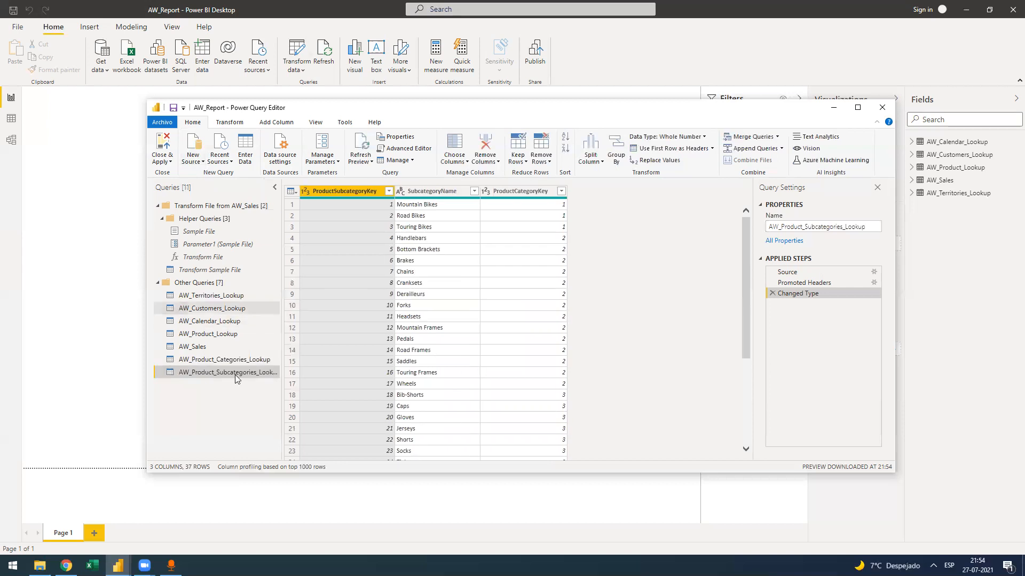
Open the AW_Customers_Lookup query and examine its columns, including the distinct values of TotalChildren, as the basis for a conditional column.
{"action": "left_click", "coordinate": [224, 312]}
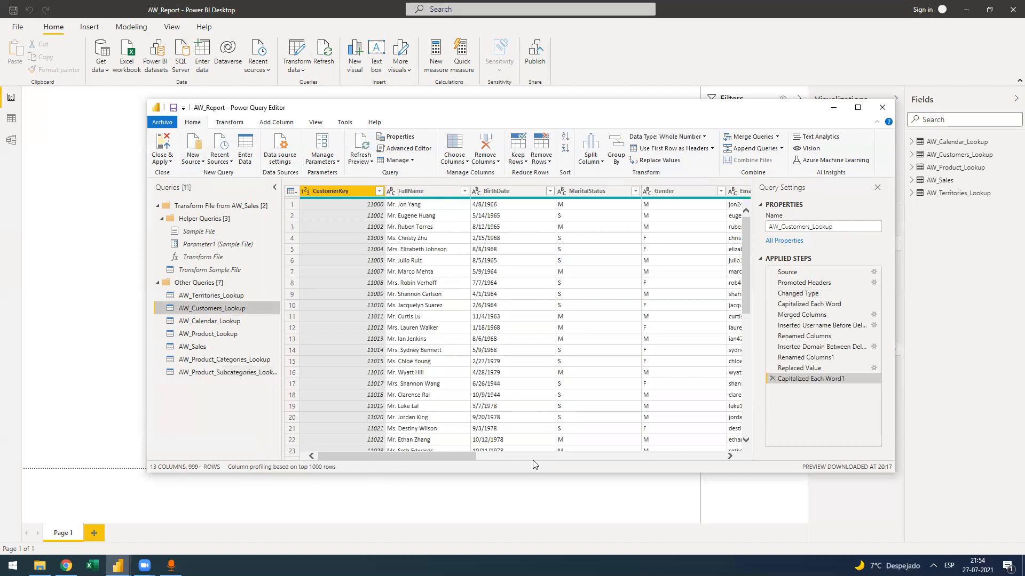
{"action": "scroll", "coordinate": [533, 458], "scroll_direction": "right", "scroll_amount": 5}
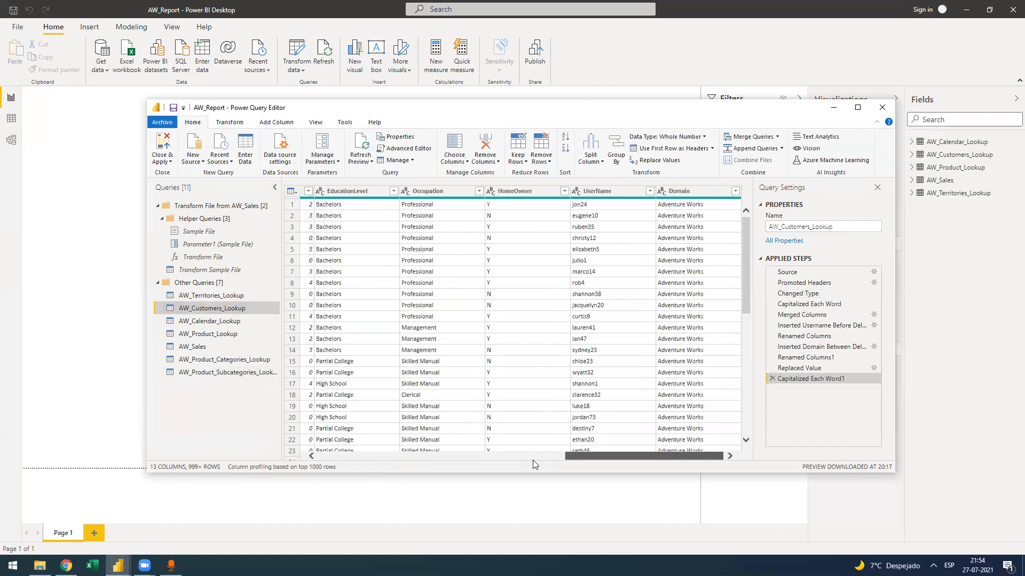
{"action": "scroll", "coordinate": [535, 464], "scroll_direction": "left", "scroll_amount": 1}
{"action": "scroll", "coordinate": [536, 464], "scroll_direction": "left", "scroll_amount": 5}
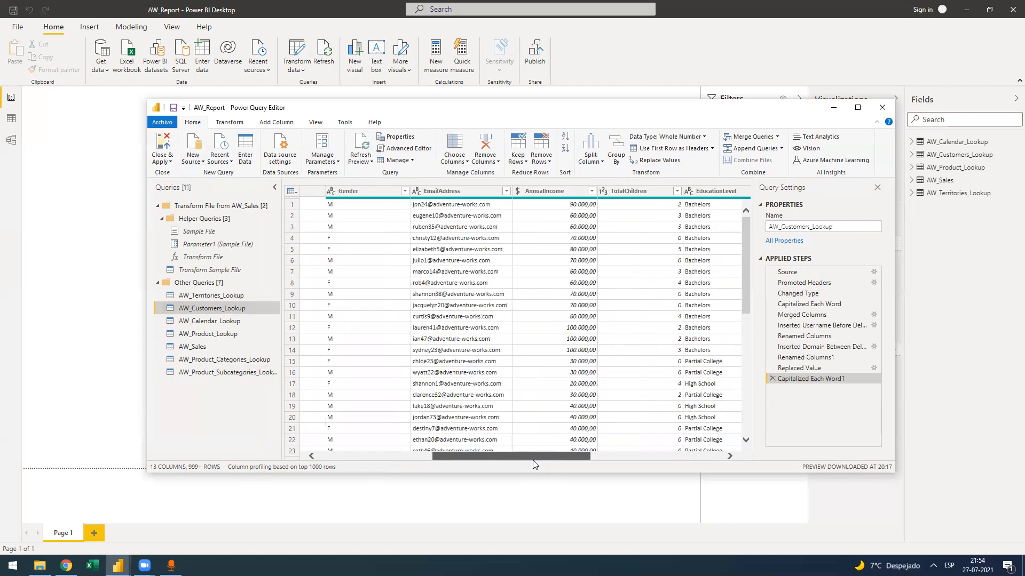
{"action": "left_click_drag", "start_coordinate": [505, 455], "coordinate": [847, 453]}
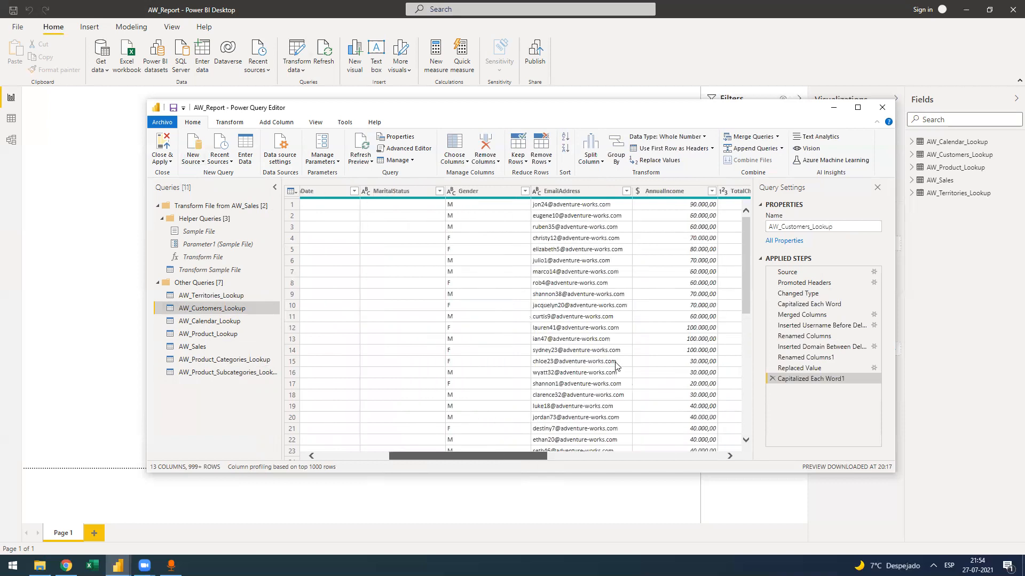
{"action": "left_click", "coordinate": [283, 123]}
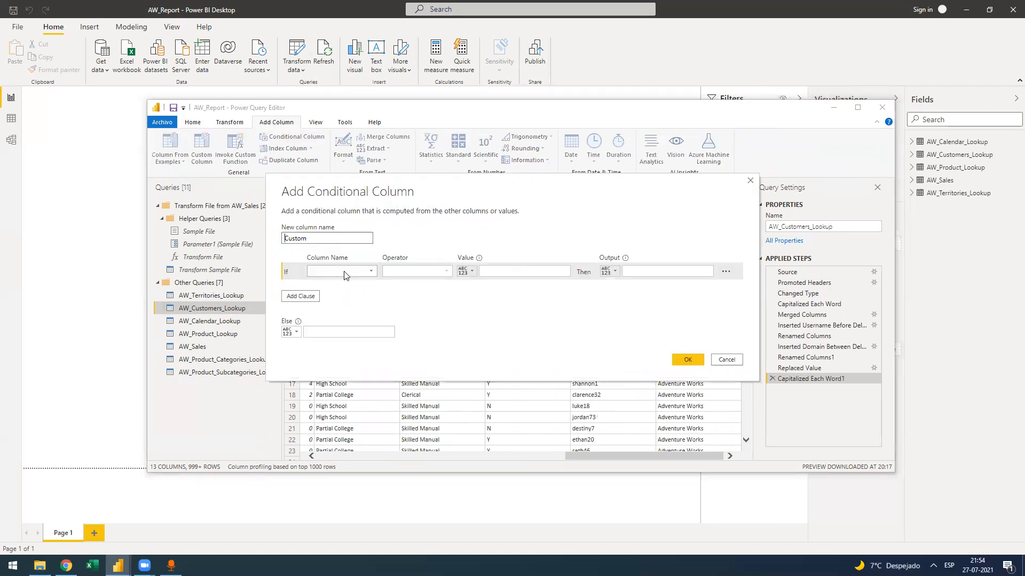
{"action": "key", "text": "Escape"}
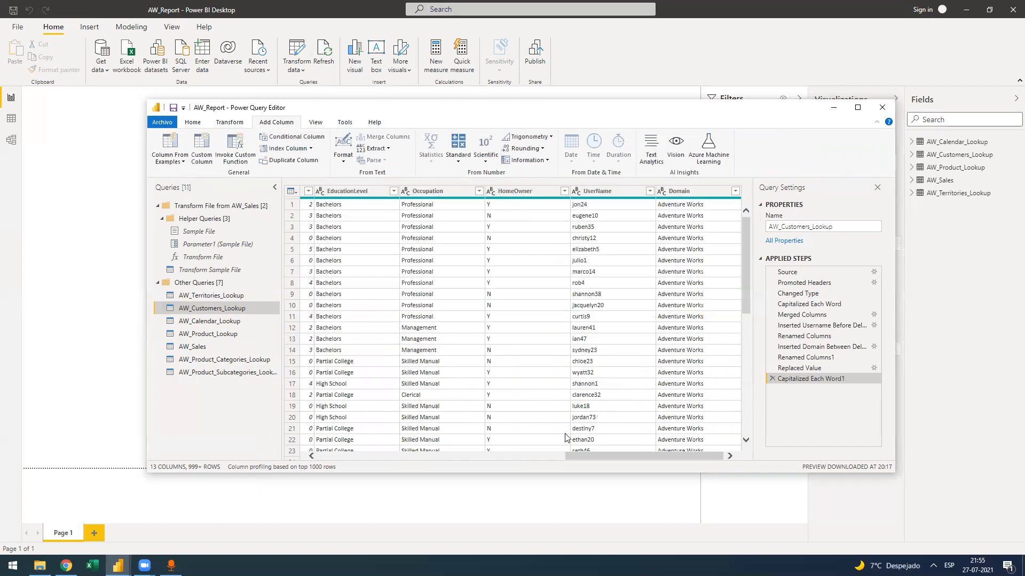
{"action": "left_click_drag", "start_coordinate": [606, 454], "coordinate": [520, 452]}
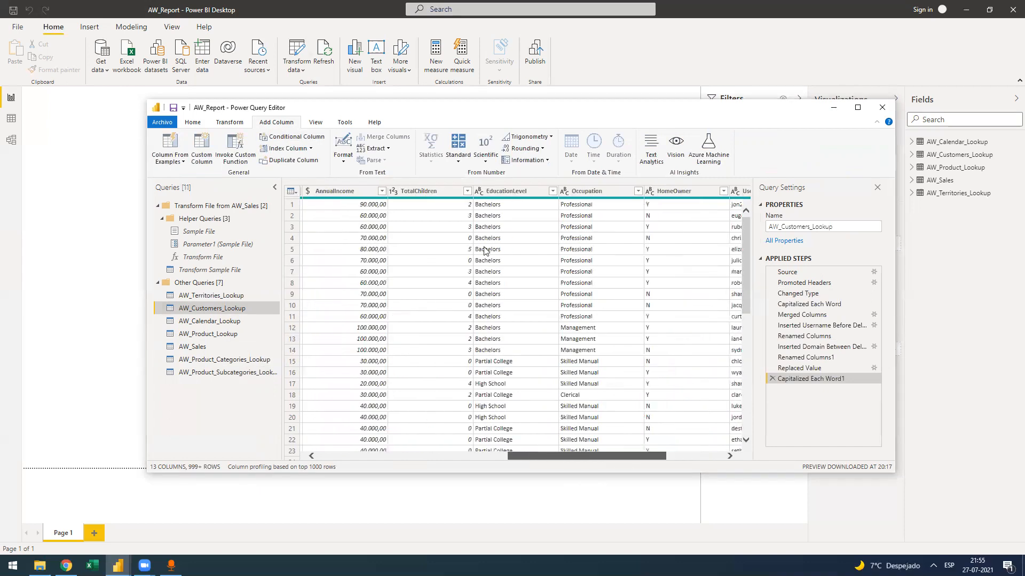
{"action": "left_click", "coordinate": [545, 191]}
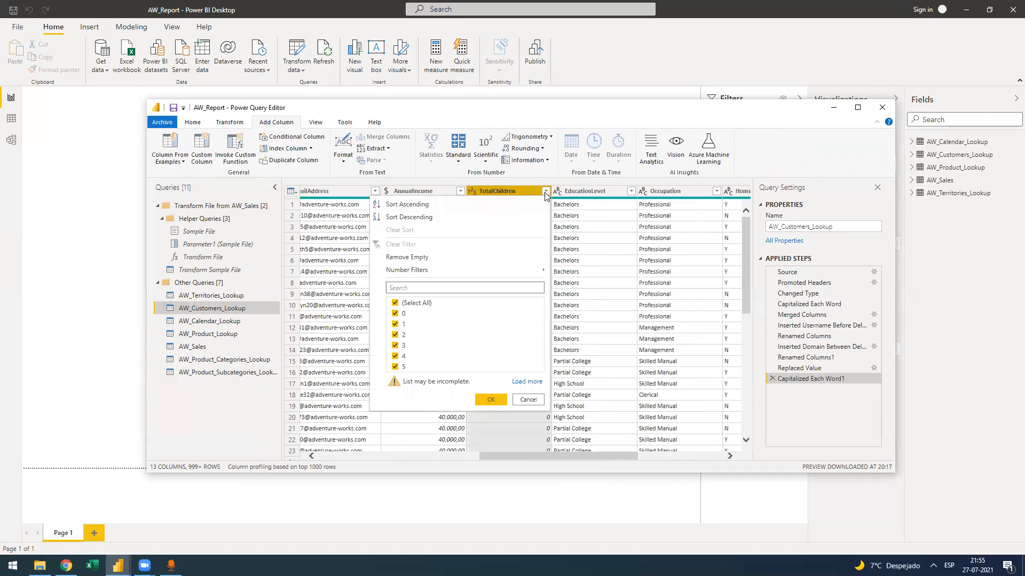
{"action": "left_click", "coordinate": [532, 408]}
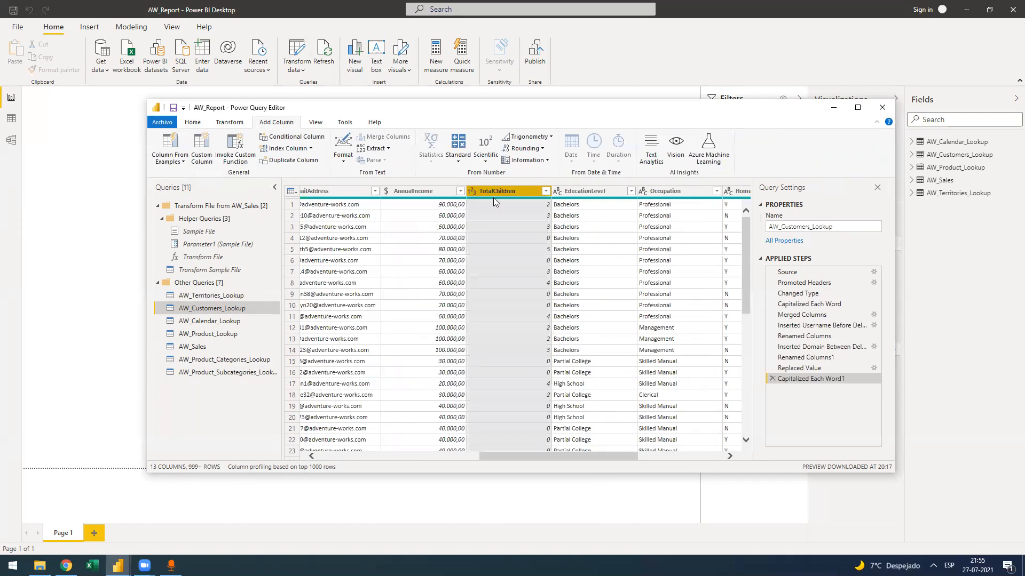
{"action": "left_click_drag", "start_coordinate": [543, 458], "coordinate": [473, 460]}
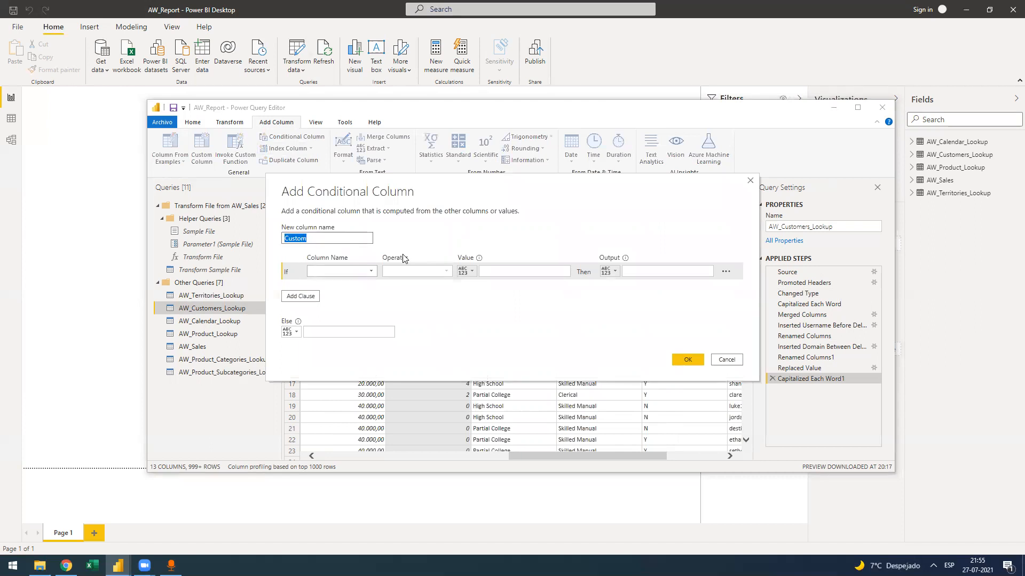
Define a conditional column named Children in AW_Customers_Lookup that outputs No when TotalChildren equals 0.
{"action": "type", "text": "Children"}
{"action": "left_click", "coordinate": [348, 273]}
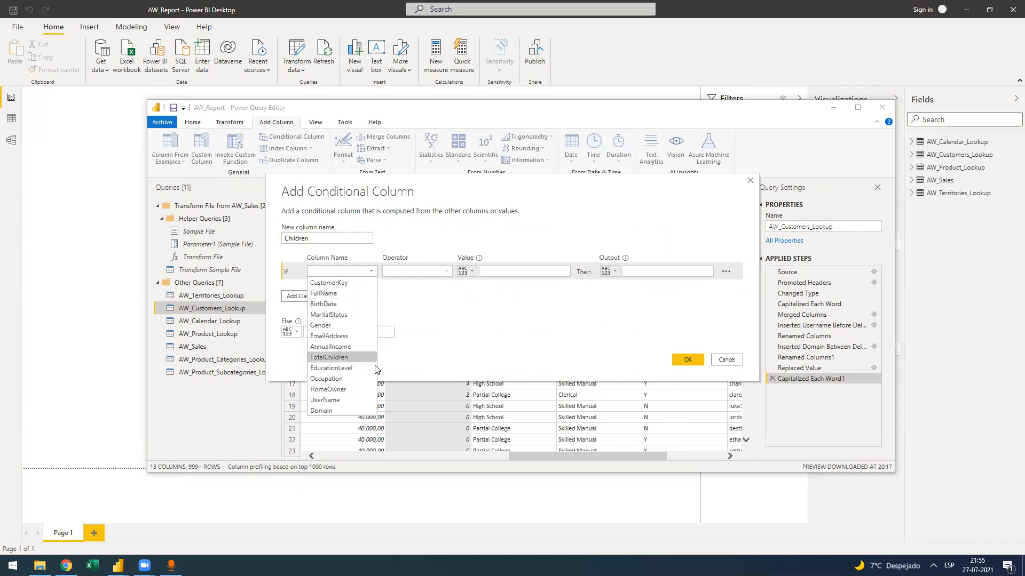
{"action": "left_click", "coordinate": [341, 357]}
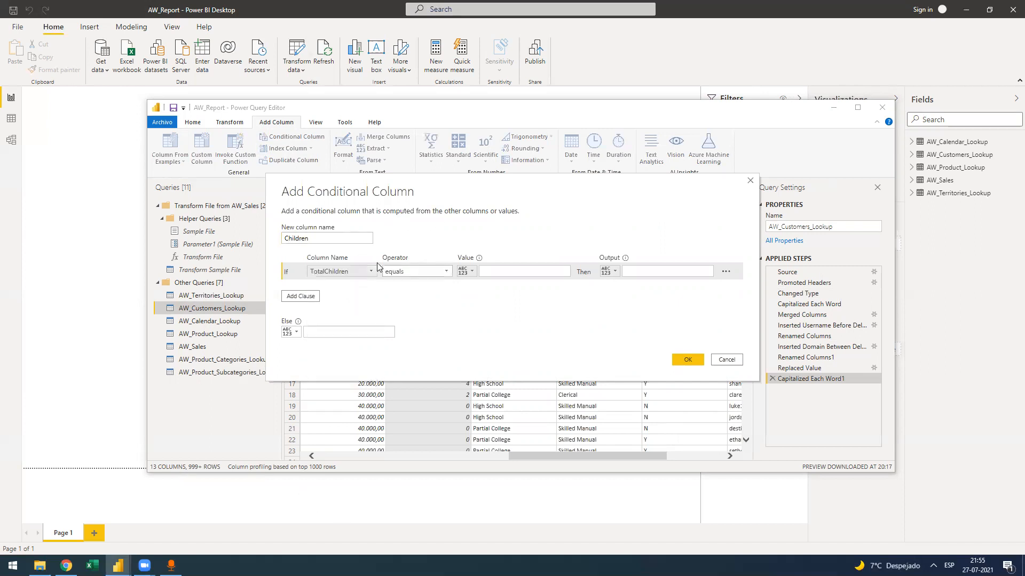
{"action": "left_click", "coordinate": [442, 271]}
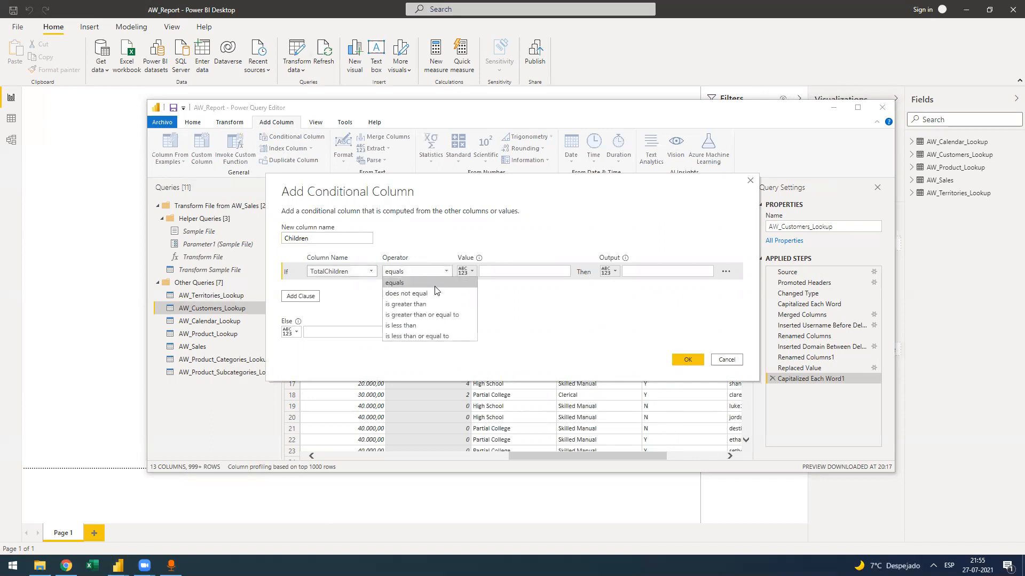
{"action": "left_click", "coordinate": [440, 283]}
{"action": "left_click", "coordinate": [512, 272]}
{"action": "type", "text": "0"}
{"action": "left_click", "coordinate": [645, 272]}
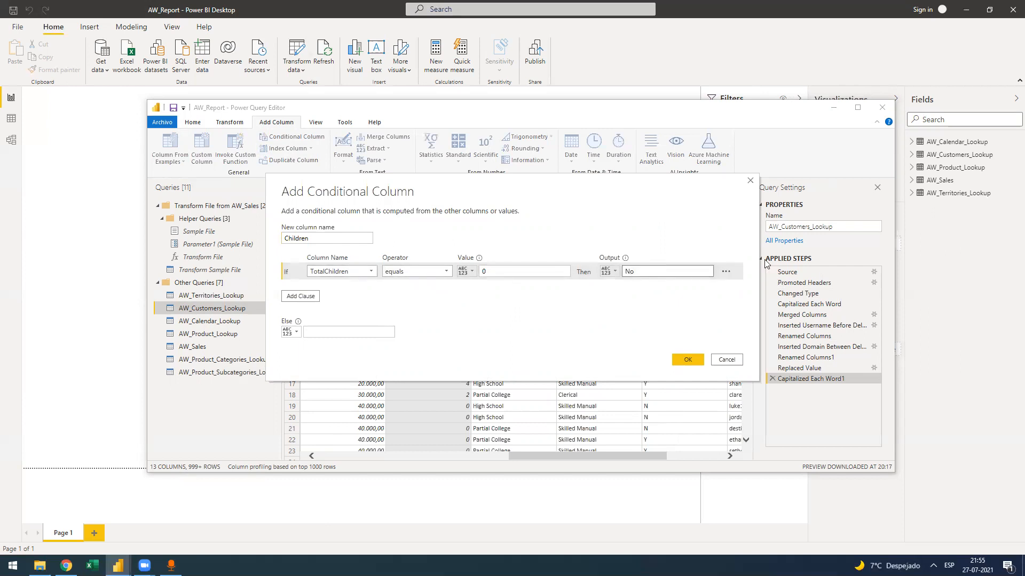
Add a second clause to the conditional column that outputs Yes when TotalChildren is greater than or equal to 1.
{"action": "left_click", "coordinate": [301, 296]}
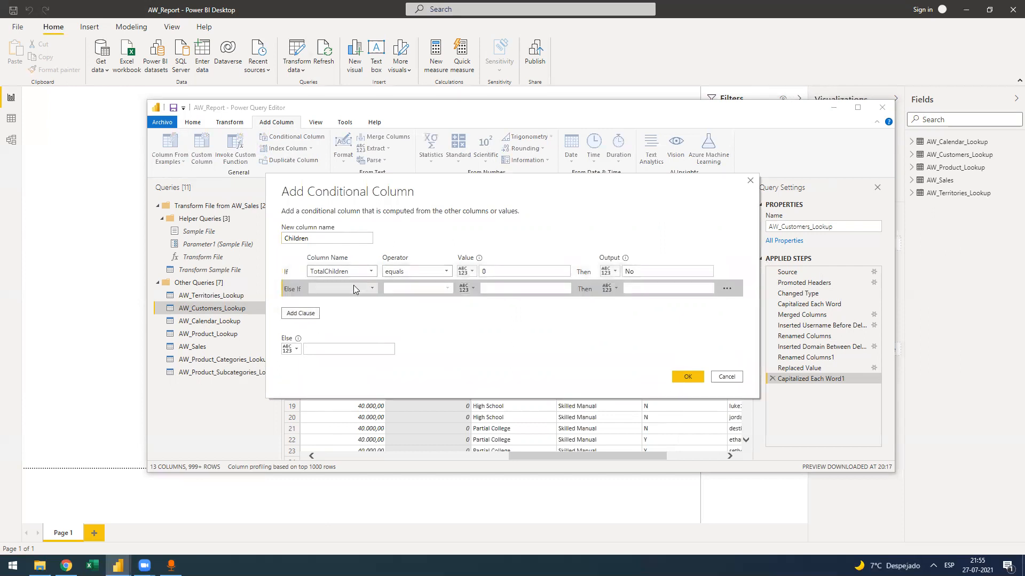
{"action": "left_click", "coordinate": [354, 289]}
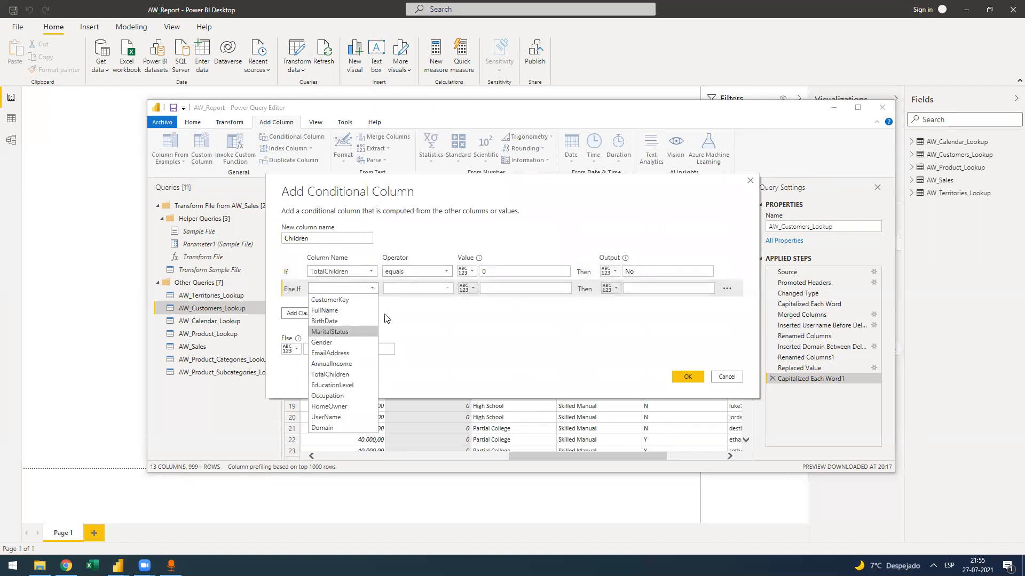
{"action": "left_click", "coordinate": [351, 374]}
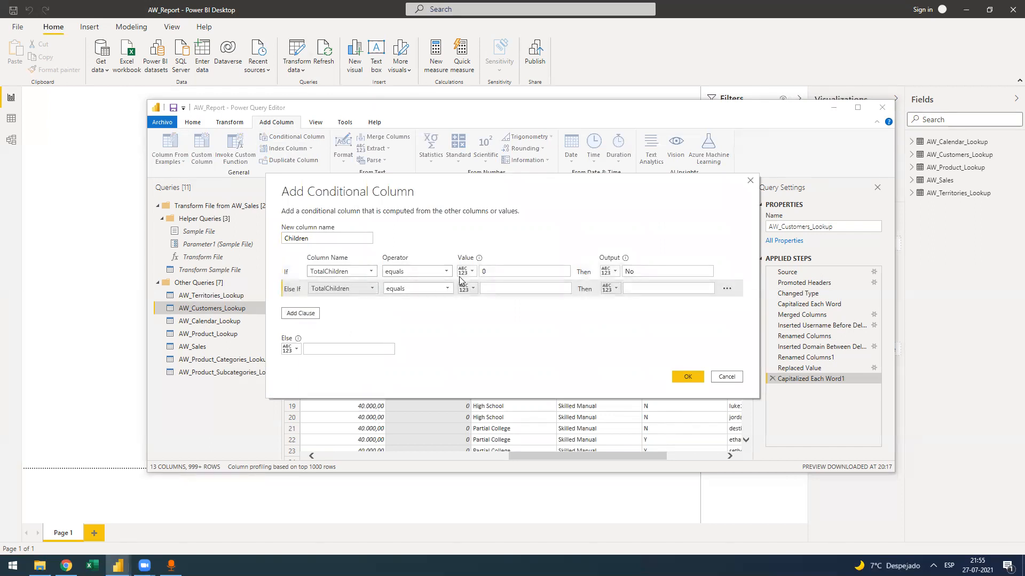
{"action": "left_click", "coordinate": [434, 289]}
{"action": "left_click", "coordinate": [448, 332]}
{"action": "left_click", "coordinate": [505, 288]}
{"action": "type", "text": "1"}
{"action": "left_click", "coordinate": [645, 289]}
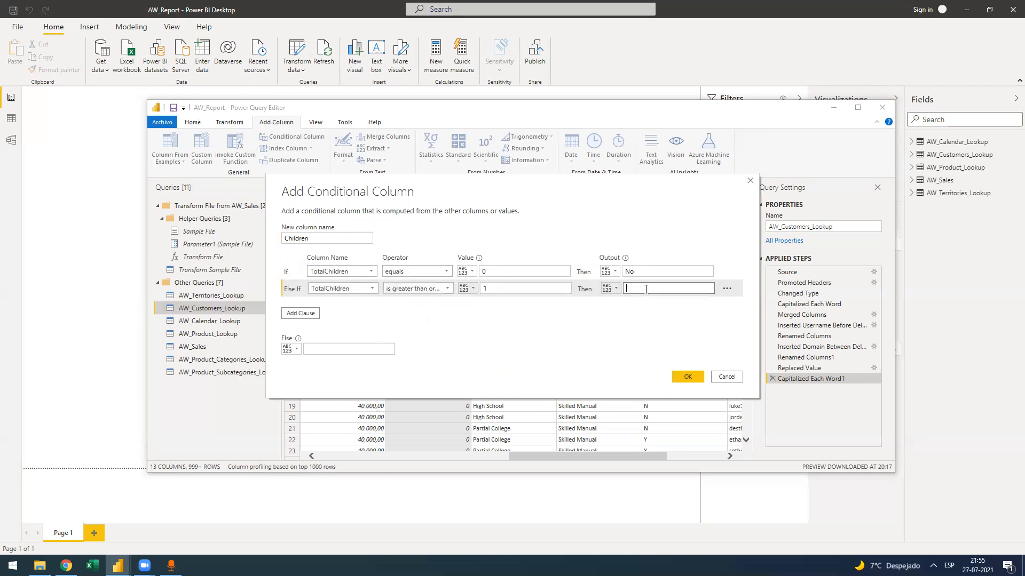
{"action": "type", "text": "Yes"}
{"action": "left_click", "coordinate": [441, 291]}
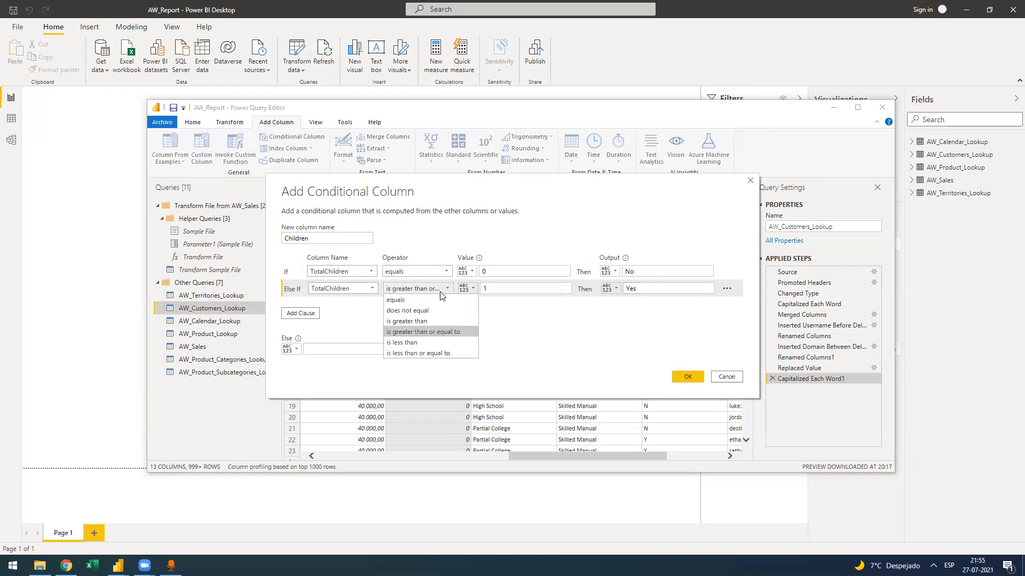
{"action": "left_click", "coordinate": [443, 289]}
Set the conditional column's Else output to Other, create the column, and review it against the other customer columns.
{"action": "left_click", "coordinate": [360, 349]}
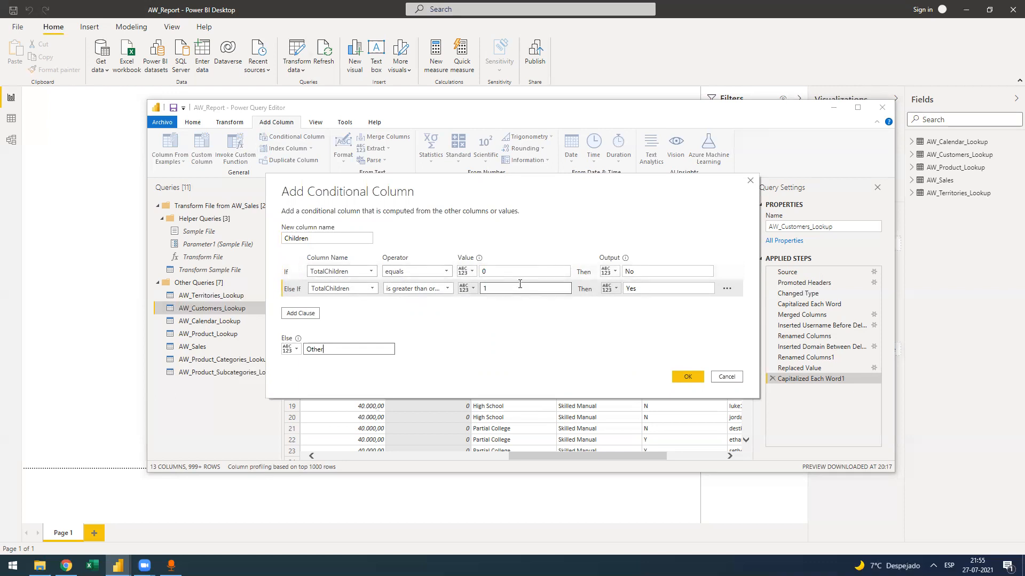
{"action": "left_click_drag", "start_coordinate": [565, 191], "coordinate": [580, 151]}
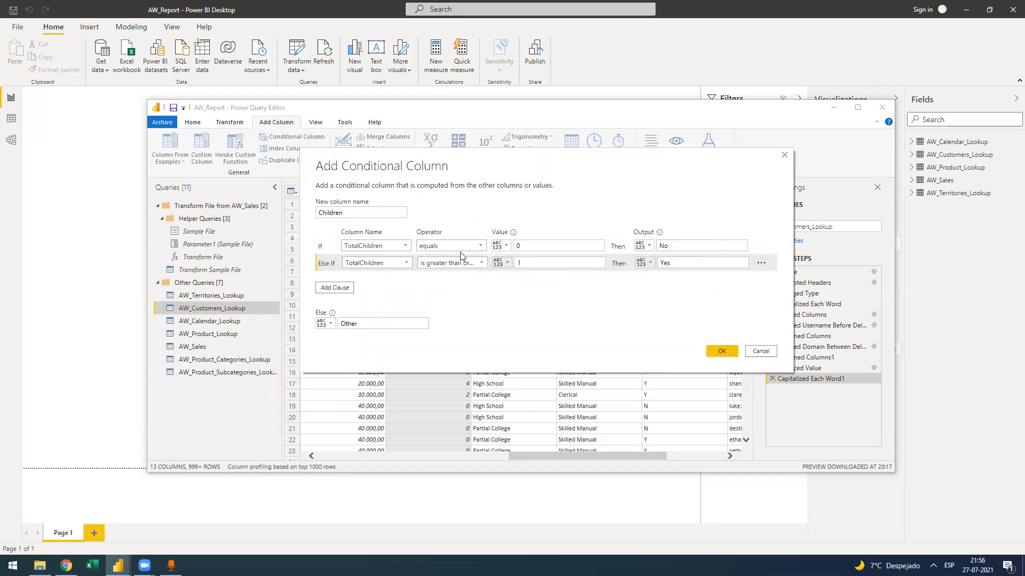
{"action": "double_click", "coordinate": [394, 323]}
{"action": "left_click", "coordinate": [723, 352]}
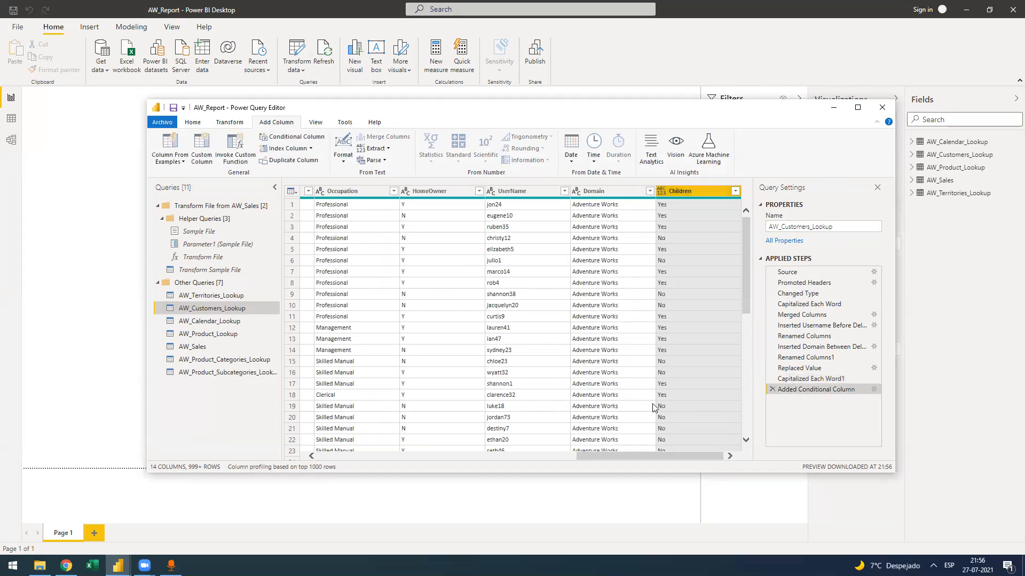
{"action": "left_click_drag", "start_coordinate": [681, 458], "coordinate": [582, 449]}
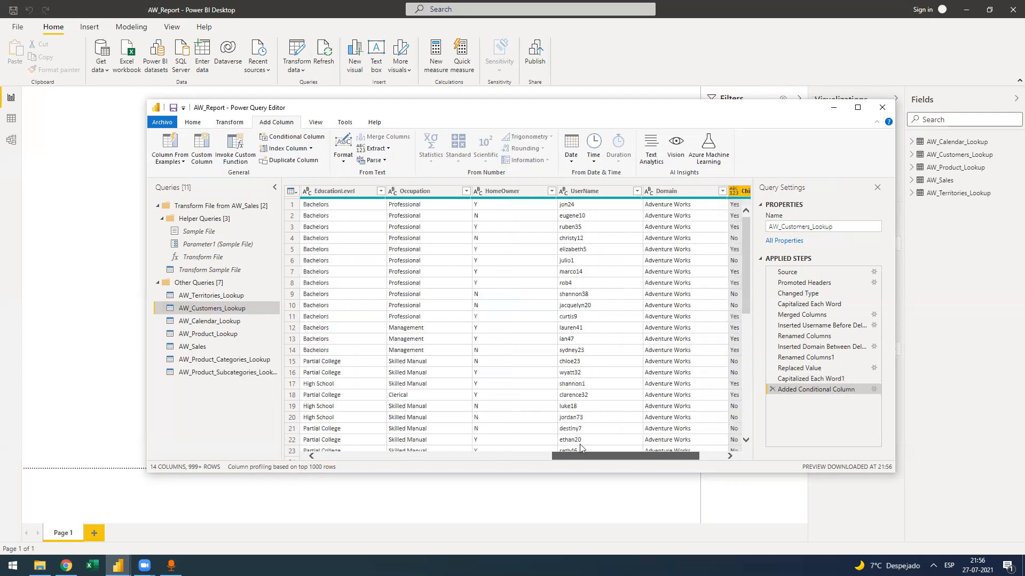
{"action": "left_click_drag", "start_coordinate": [651, 196], "coordinate": [687, 178]}
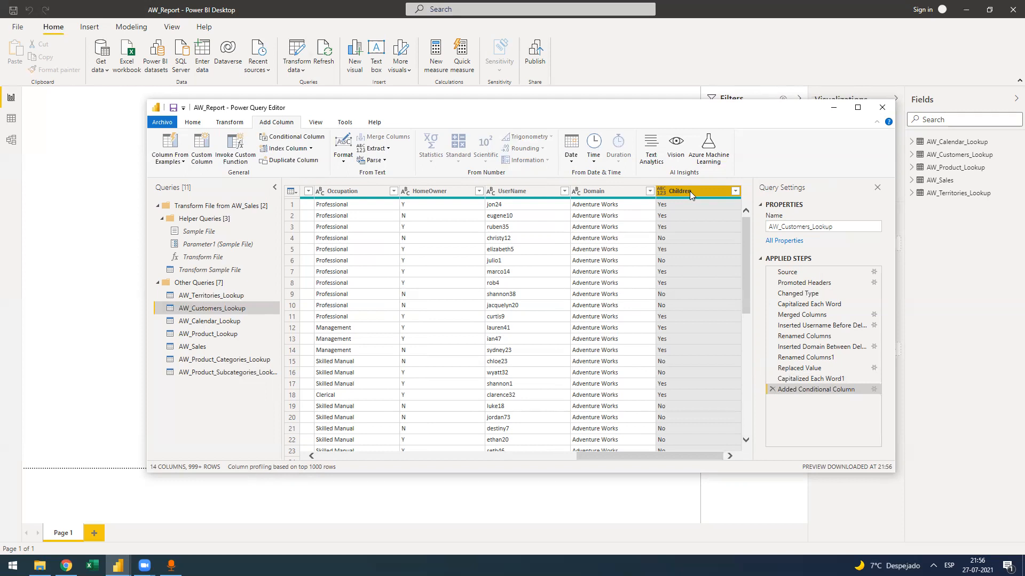
{"action": "left_click_drag", "start_coordinate": [611, 456], "coordinate": [366, 466]}
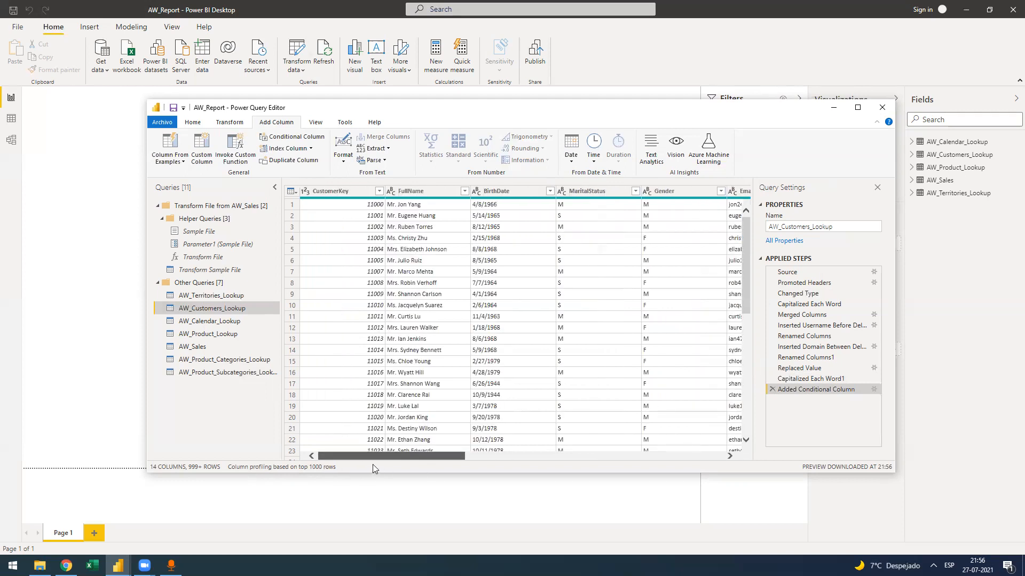
{"action": "left_click_drag", "start_coordinate": [385, 457], "coordinate": [611, 455]}
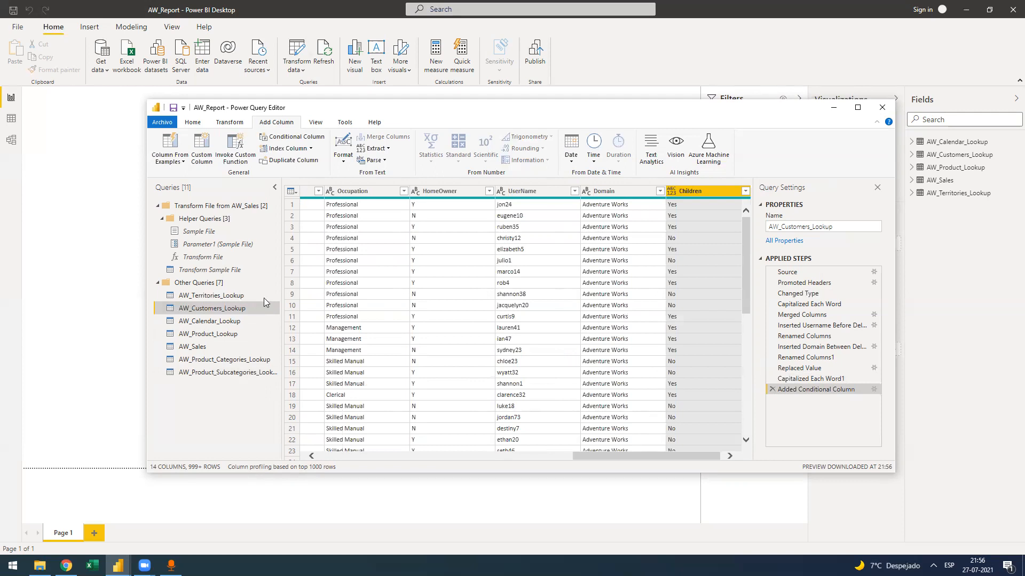
Collapse the Helper Queries and Transform File from AW_Sales groups in the query list.
{"action": "left_click", "coordinate": [162, 220]}
{"action": "left_click", "coordinate": [162, 218]}
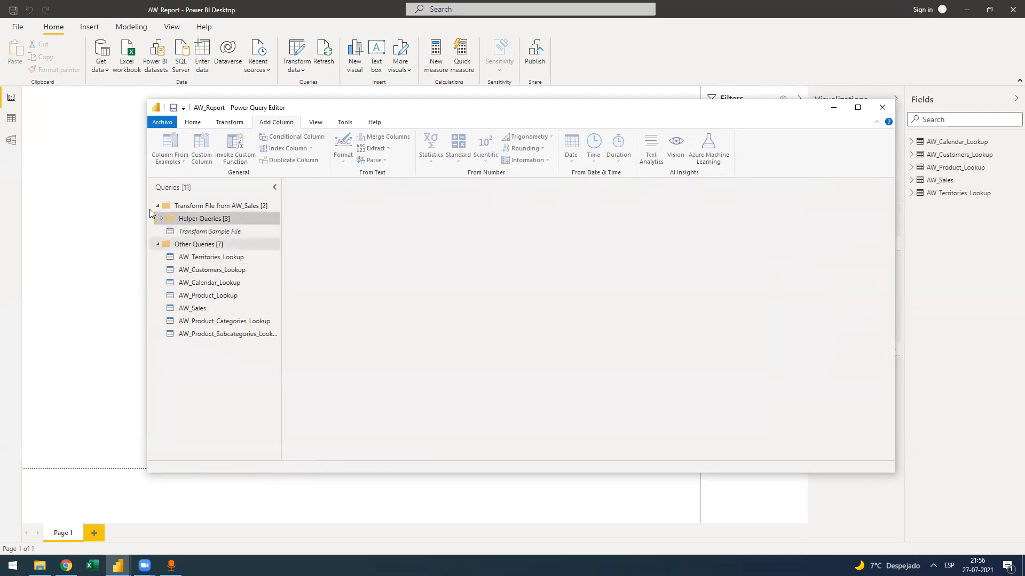
{"action": "left_click", "coordinate": [157, 207]}
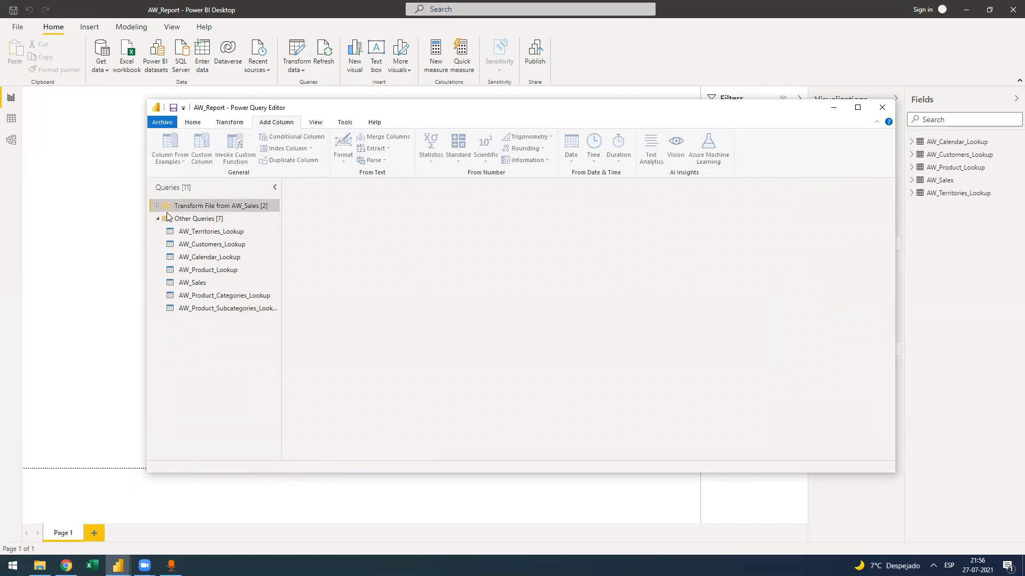
{"action": "left_click", "coordinate": [221, 221]}
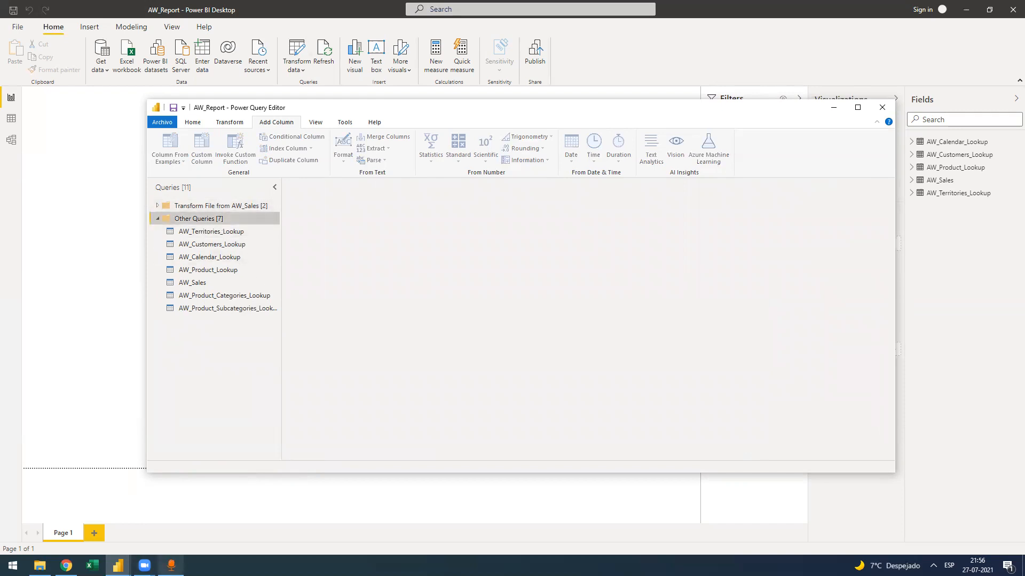
{"action": "mouse_move", "coordinate": [144, 565]}
{"action": "left_click", "coordinate": [161, 527]}
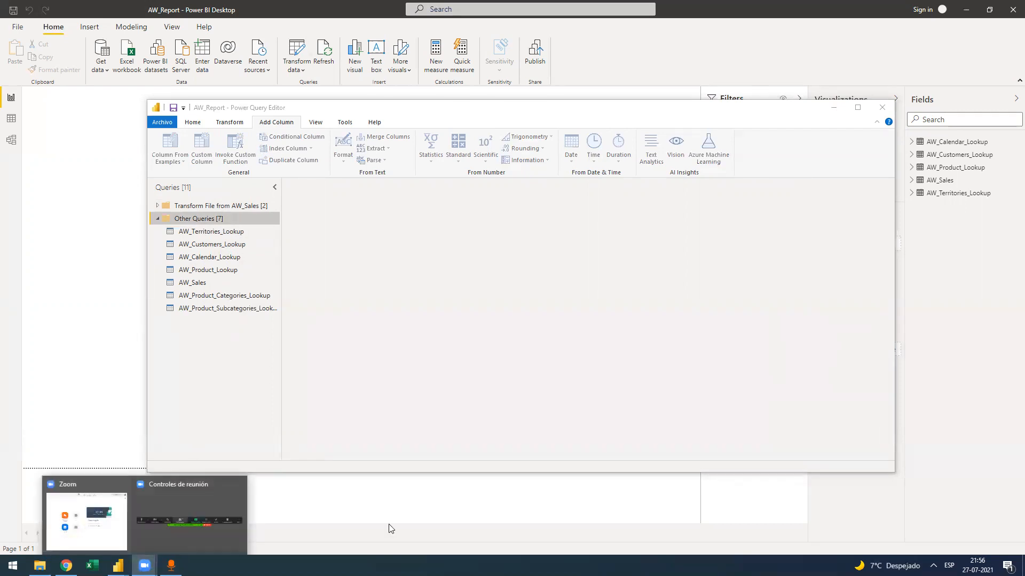
{"action": "left_click", "coordinate": [336, 329]}
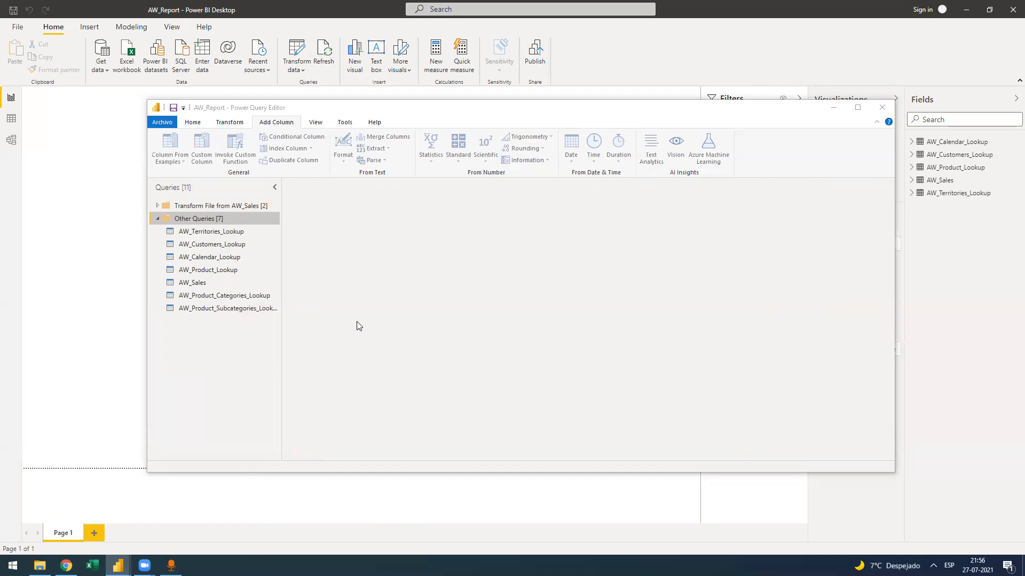
Close the query editor and apply the changes, and open the model diagram with the field list collapsed.
{"action": "left_click", "coordinate": [199, 123]}
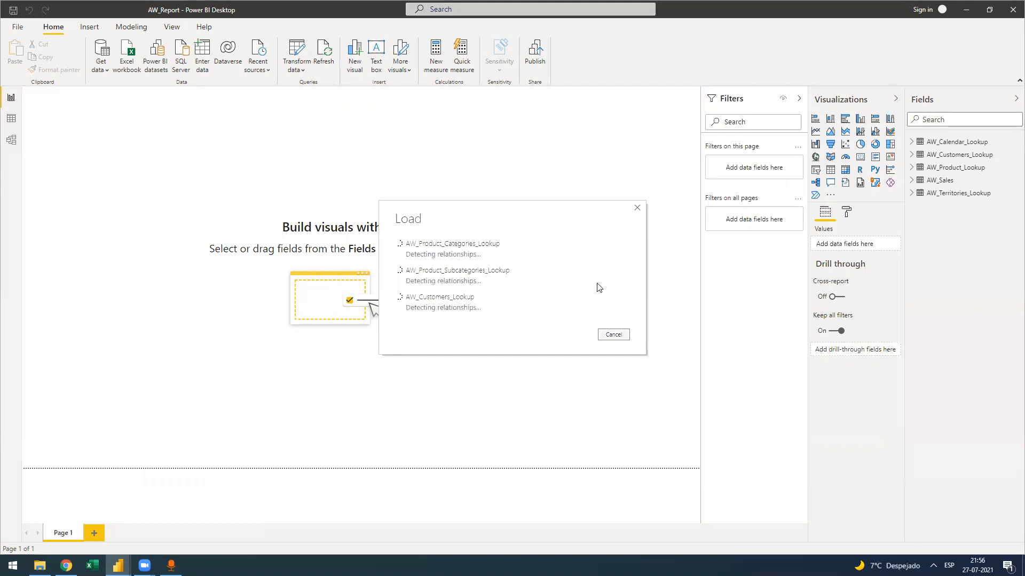
{"action": "left_click", "coordinate": [10, 139]}
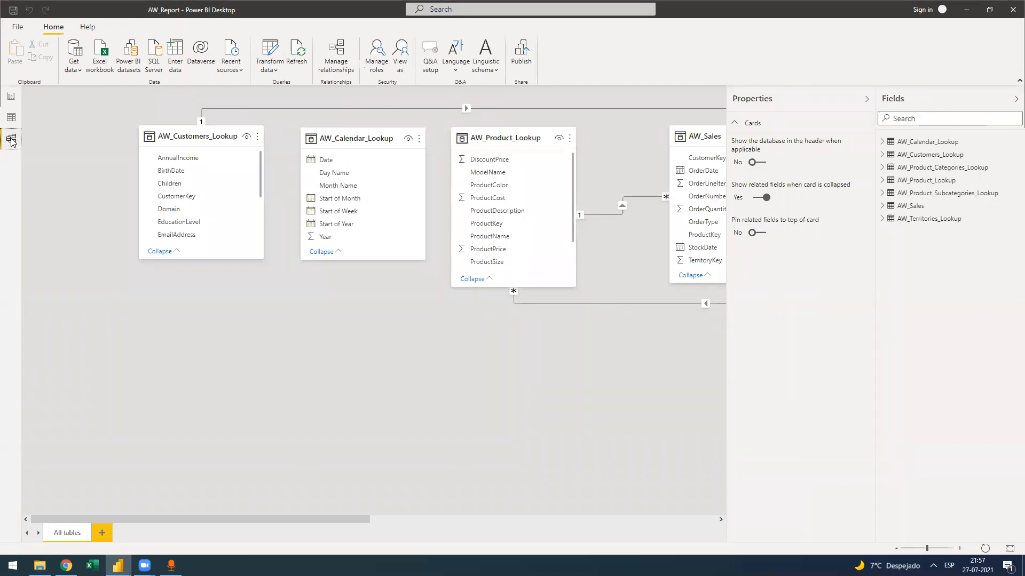
{"action": "left_click", "coordinate": [1014, 101]}
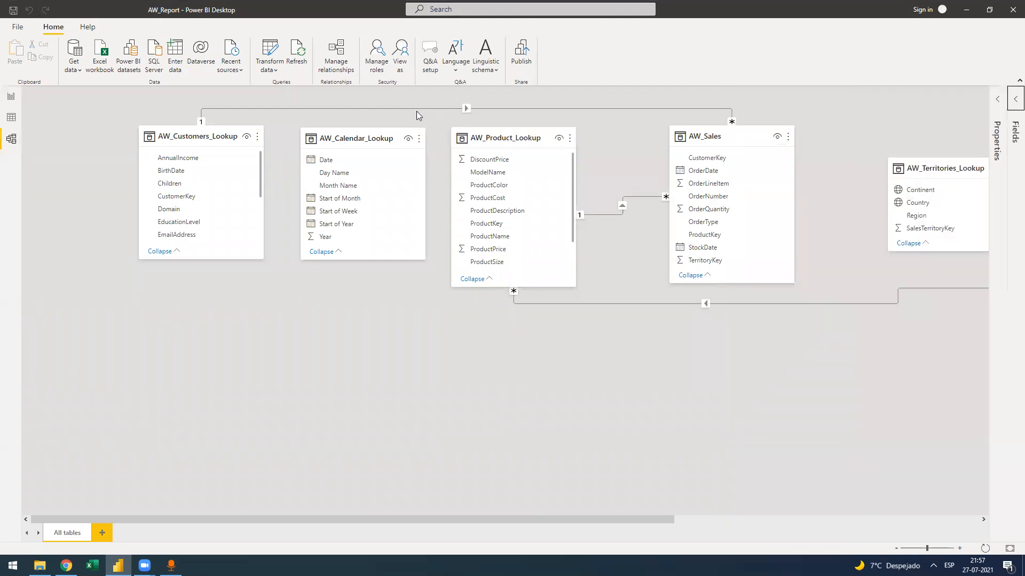
Delete all the table relationships among the sales, customers, product, subcategories and categories tables, and close the relationship manager.
{"action": "left_click", "coordinate": [335, 63]}
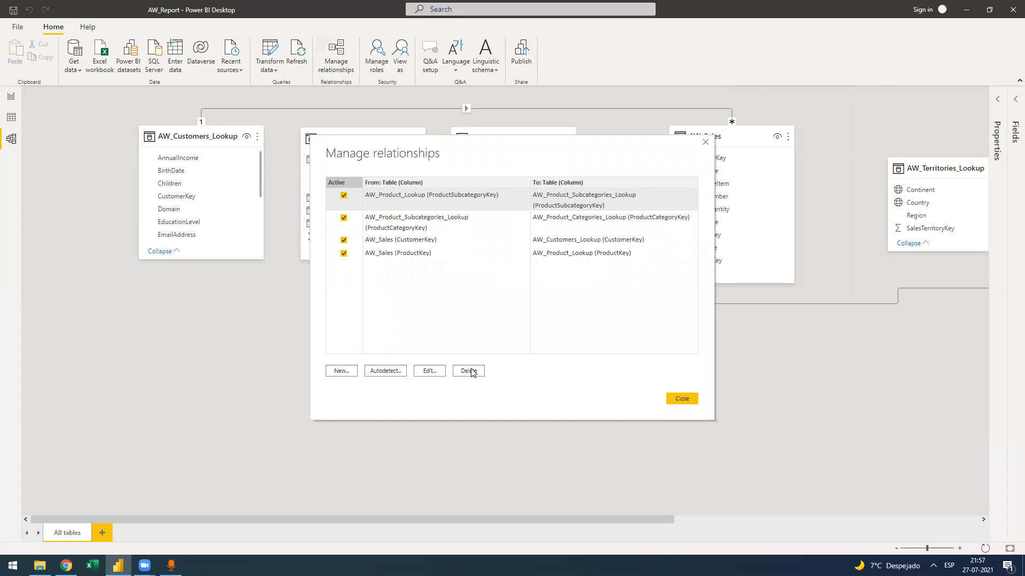
{"action": "left_click", "coordinate": [609, 303]}
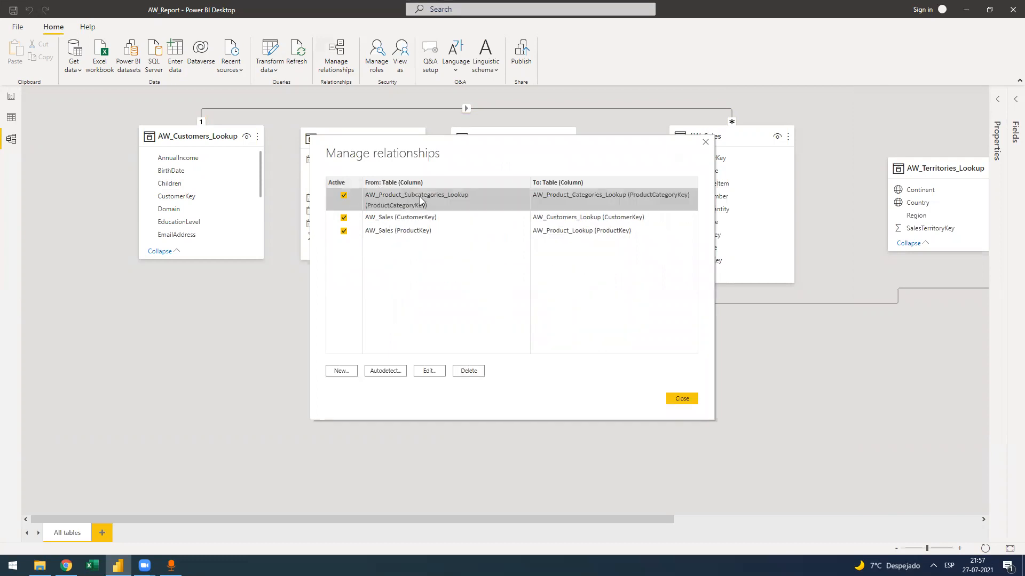
{"action": "key", "text": "Delete"}
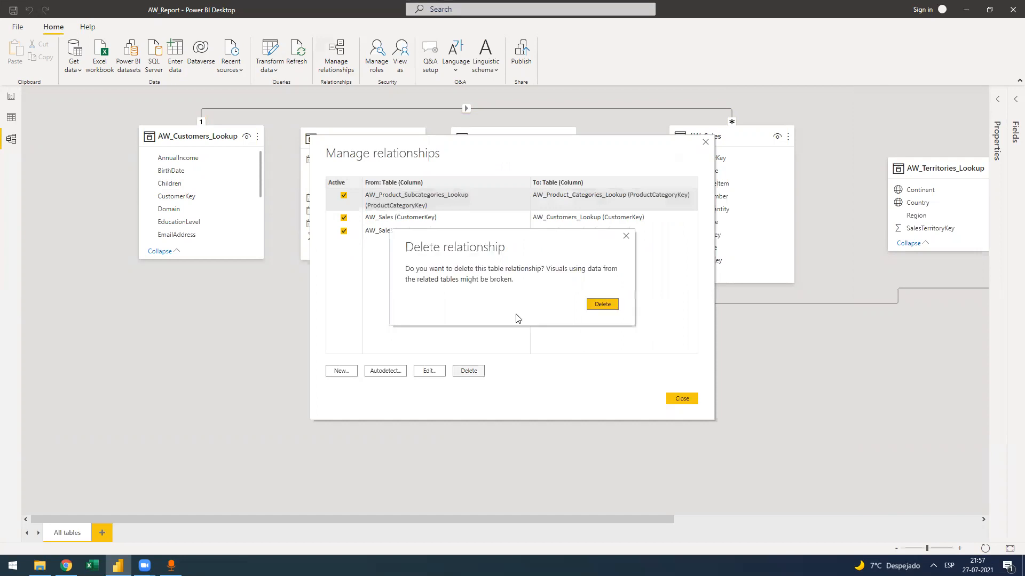
{"action": "left_click", "coordinate": [603, 305]}
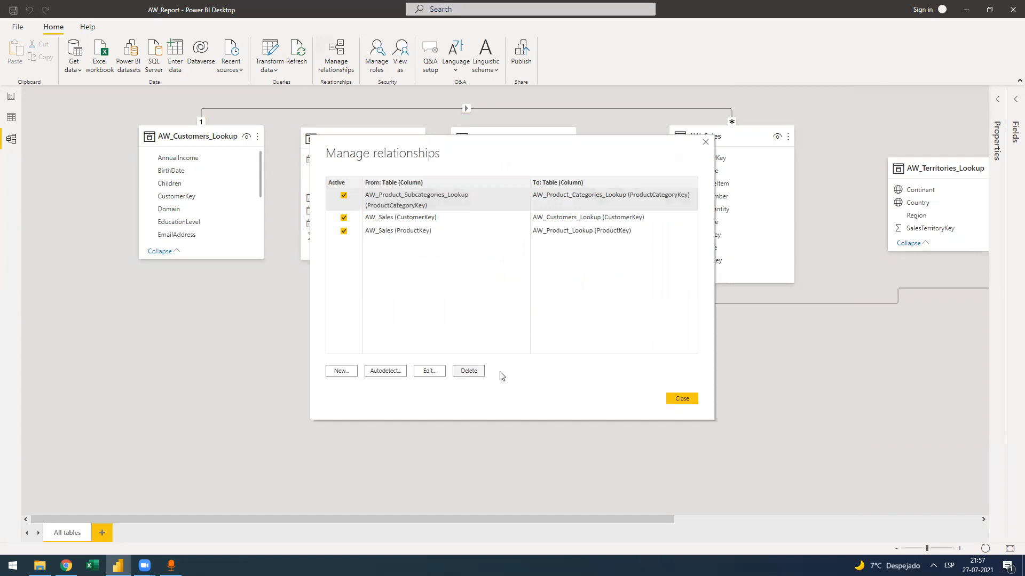
{"action": "left_click", "coordinate": [466, 373]}
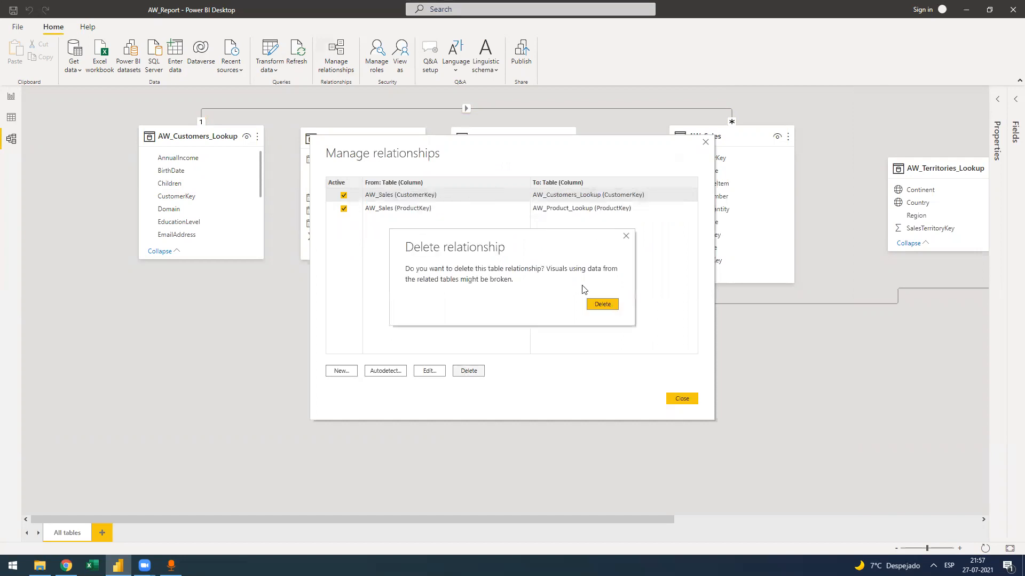
{"action": "left_click", "coordinate": [596, 303]}
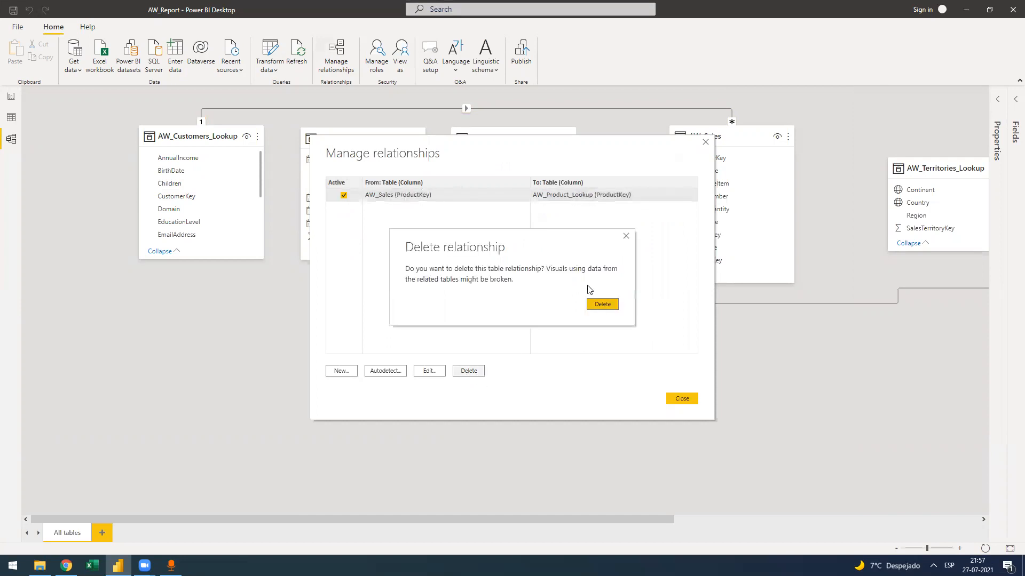
{"action": "left_click", "coordinate": [592, 303]}
{"action": "left_click", "coordinate": [673, 401]}
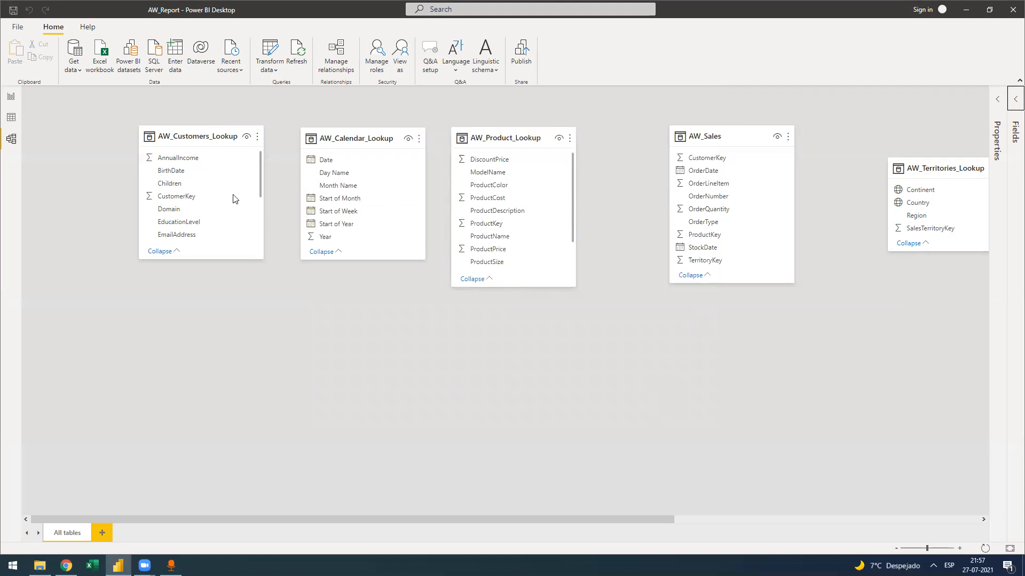
Move the AW_Customers_Lookup, AW_Calendar_Lookup, AW_Product_Lookup and AW_Sales tables closer together in one row of the diagram.
{"action": "left_click_drag", "start_coordinate": [213, 143], "coordinate": [87, 110]}
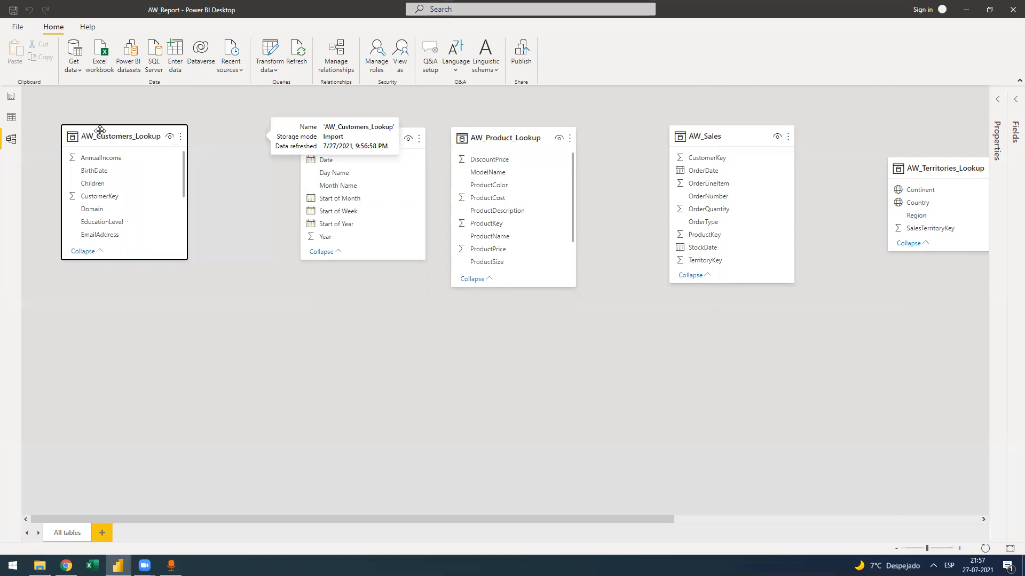
{"action": "left_click_drag", "start_coordinate": [363, 136], "coordinate": [270, 132]}
{"action": "left_click_drag", "start_coordinate": [504, 138], "coordinate": [400, 137]}
{"action": "left_click_drag", "start_coordinate": [700, 128], "coordinate": [539, 133]}
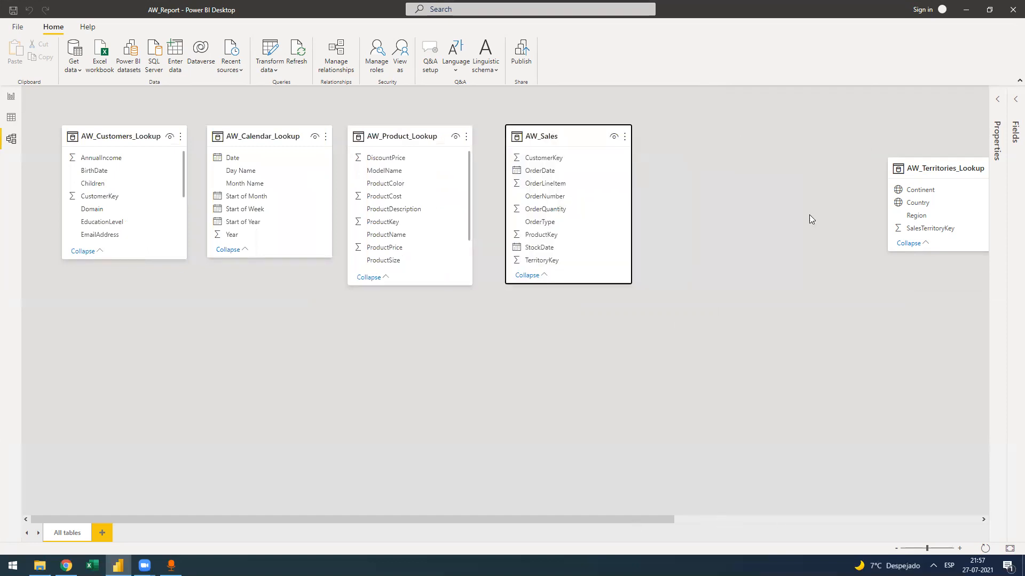
Bring AW_Territories_Lookup and the product categories and subcategories lookup tables into a second row beneath the other tables.
{"action": "scroll", "coordinate": [807, 218], "scroll_direction": "right", "scroll_amount": 3}
{"action": "left_click_drag", "start_coordinate": [709, 171], "coordinate": [203, 336]}
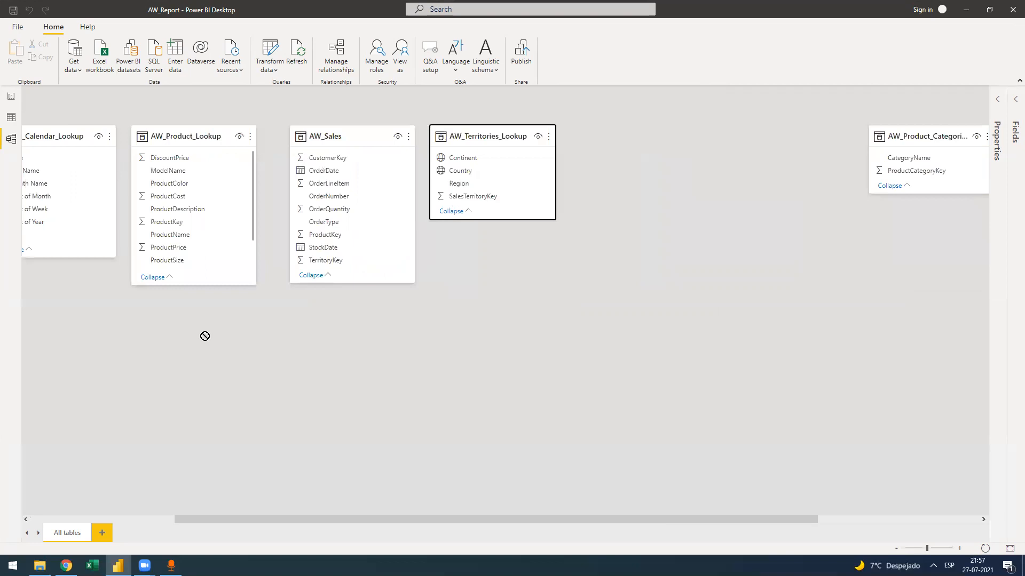
{"action": "left_click_drag", "start_coordinate": [933, 136], "coordinate": [511, 389]}
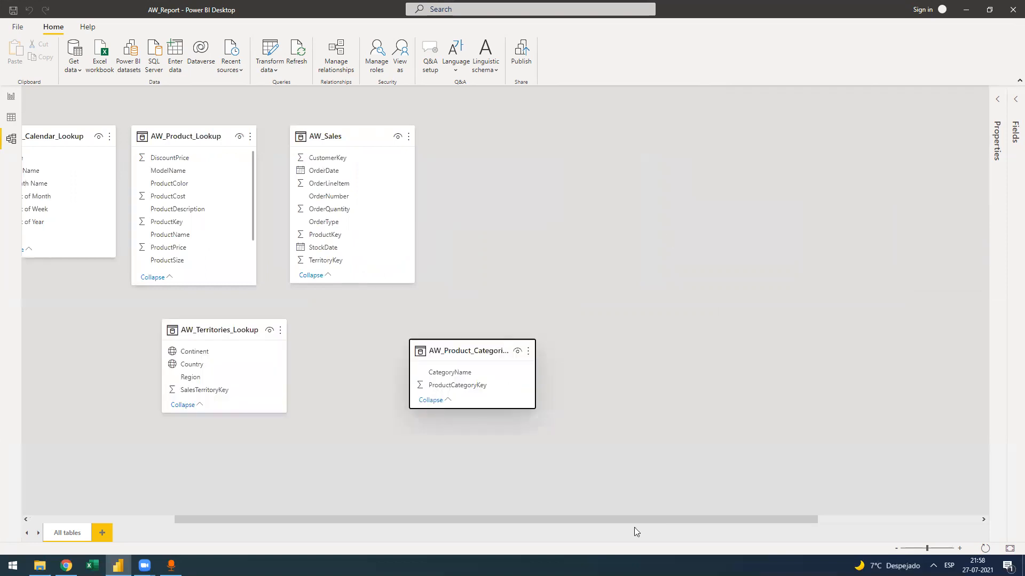
{"action": "left_click", "coordinate": [842, 519]}
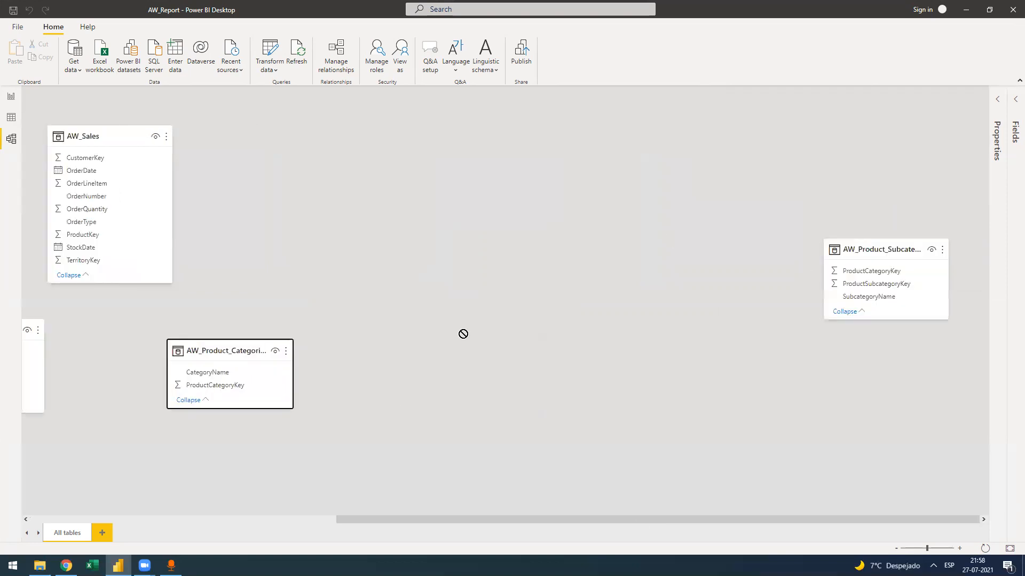
{"action": "left_click_drag", "start_coordinate": [453, 336], "coordinate": [132, 320]}
{"action": "left_click_drag", "start_coordinate": [650, 370], "coordinate": [258, 322]}
{"action": "left_click_drag", "start_coordinate": [734, 286], "coordinate": [391, 327]}
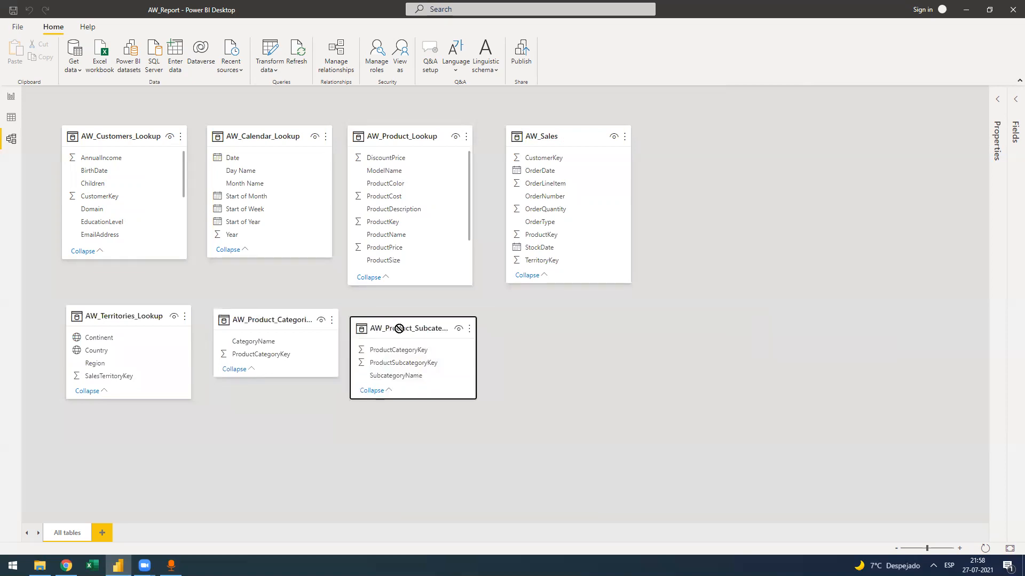
{"action": "left_click", "coordinate": [247, 323]}
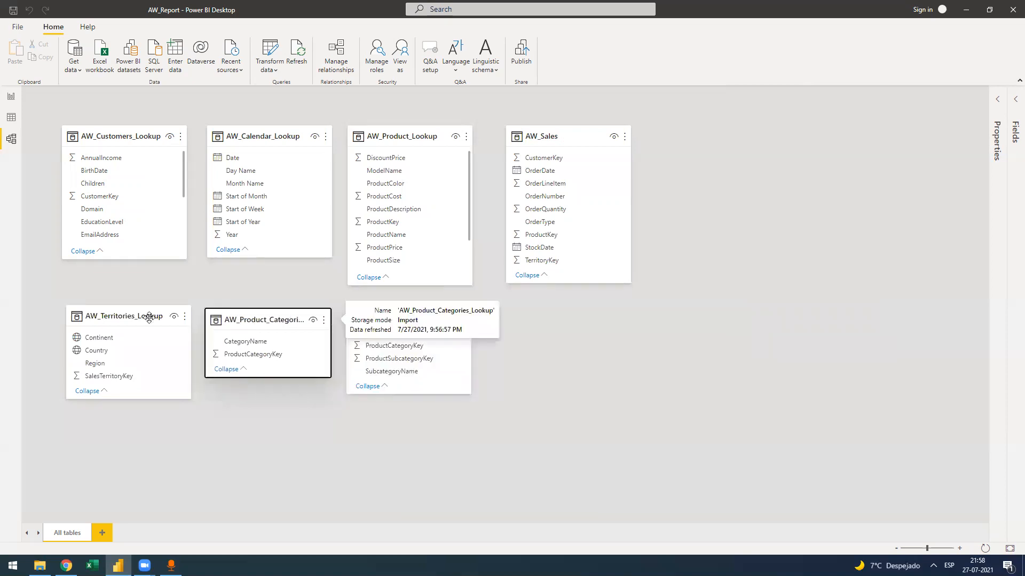
{"action": "left_click", "coordinate": [132, 316]}
{"action": "left_click_drag", "start_coordinate": [133, 316], "coordinate": [130, 315]}
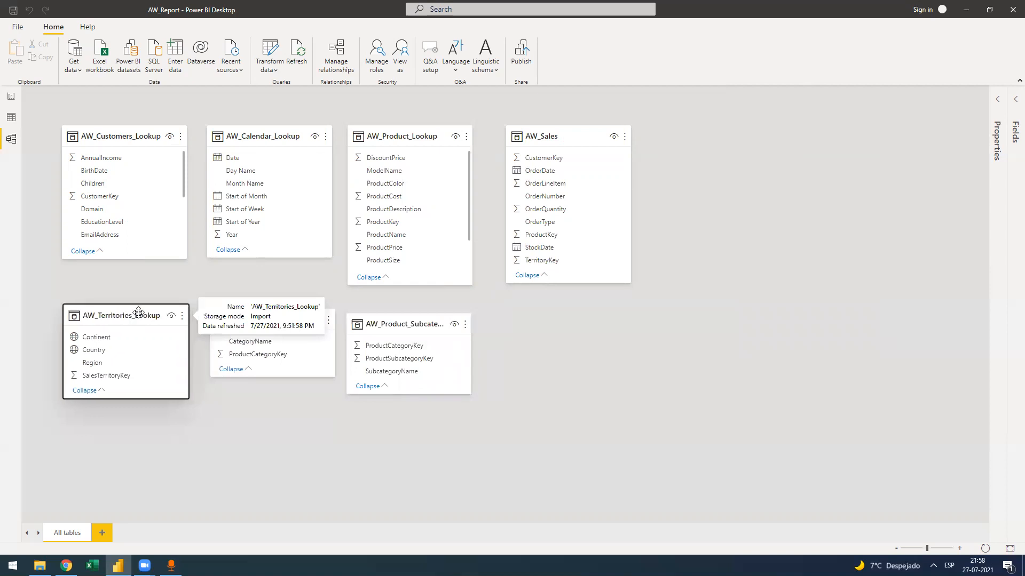
Move AW_Sales and the product categories table lower in the diagram, and widen AW_Product_Subcategories_Lookup until its full name fits.
{"action": "left_click", "coordinate": [479, 354]}
{"action": "left_click_drag", "start_coordinate": [563, 131], "coordinate": [290, 378]}
{"action": "left_click_drag", "start_coordinate": [277, 326], "coordinate": [484, 431]}
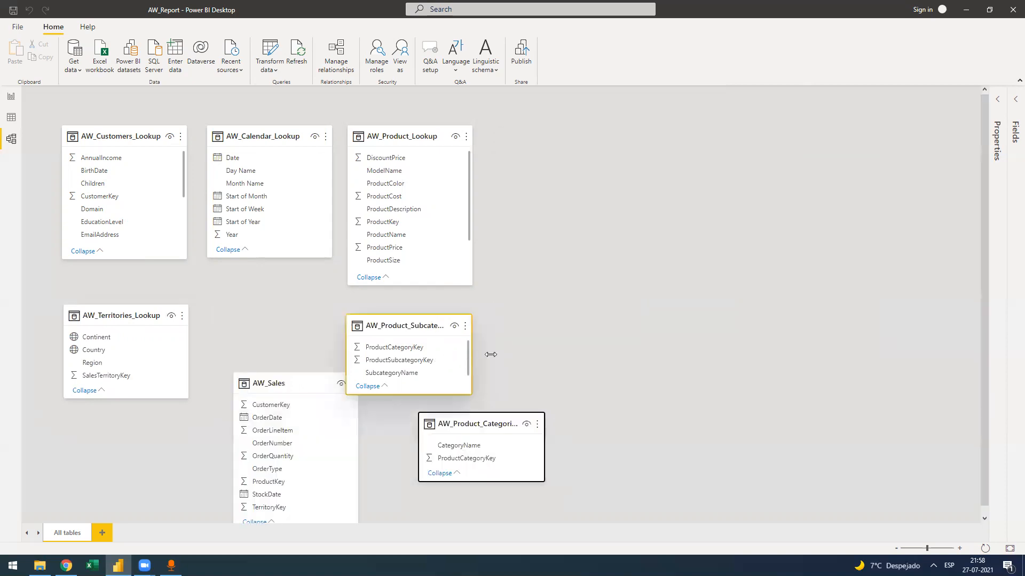
{"action": "left_click_drag", "start_coordinate": [490, 355], "coordinate": [503, 354]}
{"action": "left_click_drag", "start_coordinate": [438, 326], "coordinate": [502, 307]}
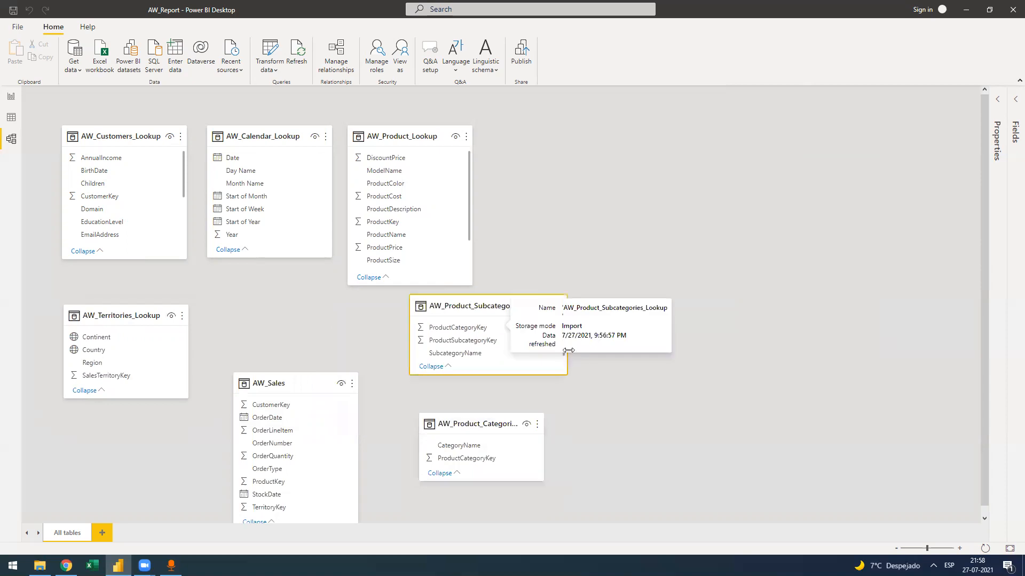
{"action": "left_click_drag", "start_coordinate": [590, 345], "coordinate": [594, 345]}
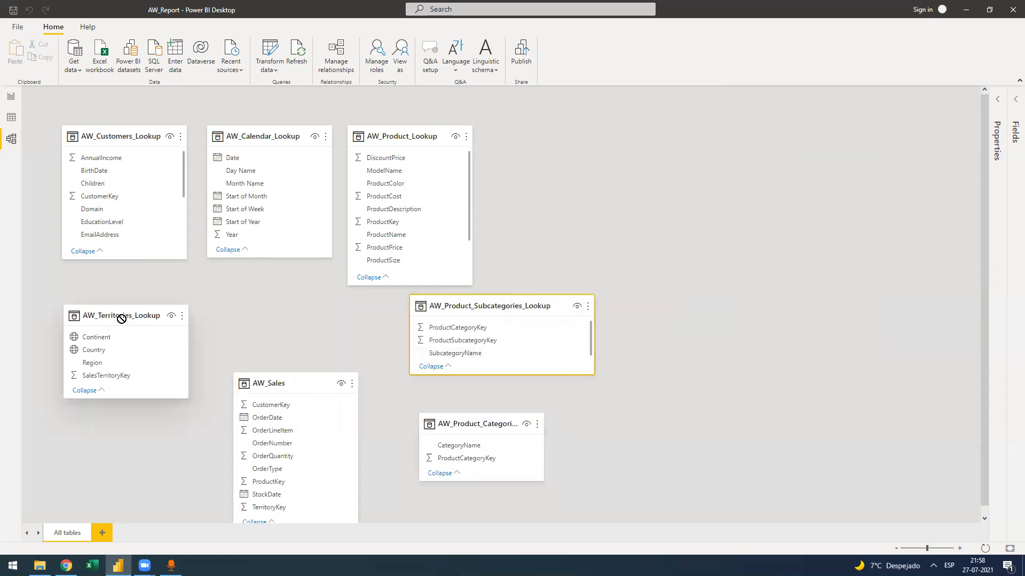
Space out the diagram by lowering AW_Territories_Lookup, raising AW_Sales, and shifting AW_Product_Lookup and AW_Product_Subcategories_Lookup away from AW_Sales.
{"action": "left_click_drag", "start_coordinate": [121, 321], "coordinate": [119, 348]}
{"action": "left_click_drag", "start_coordinate": [425, 143], "coordinate": [566, 131]}
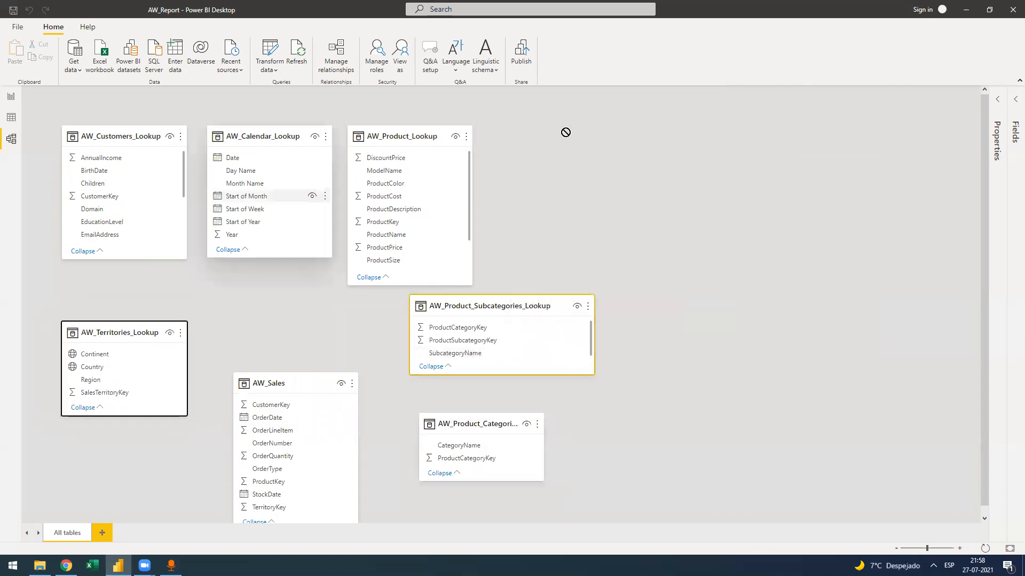
{"action": "left_click_drag", "start_coordinate": [301, 361], "coordinate": [322, 316]}
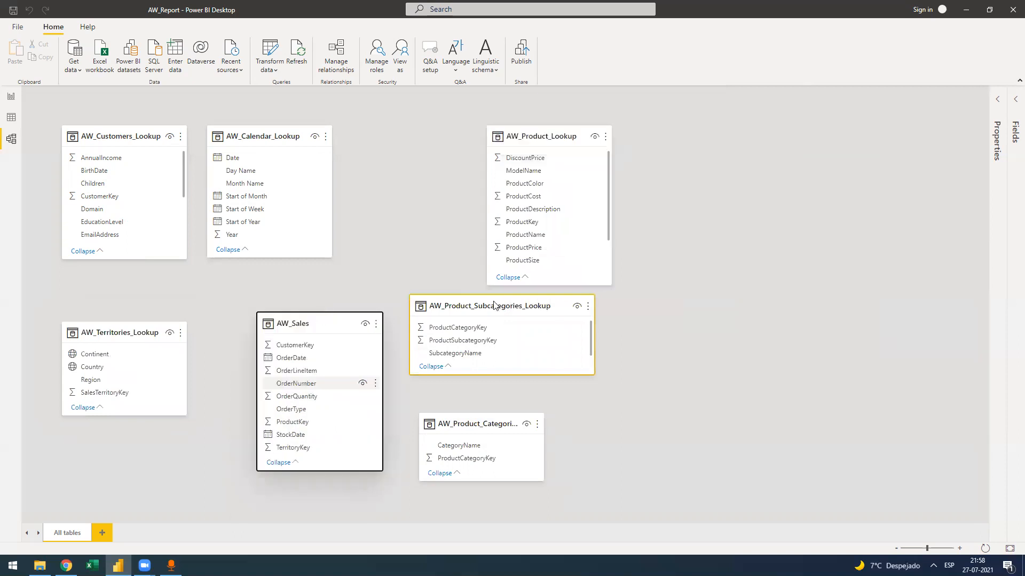
{"action": "left_click_drag", "start_coordinate": [507, 301], "coordinate": [561, 305]}
{"action": "left_click_drag", "start_coordinate": [545, 138], "coordinate": [488, 138]}
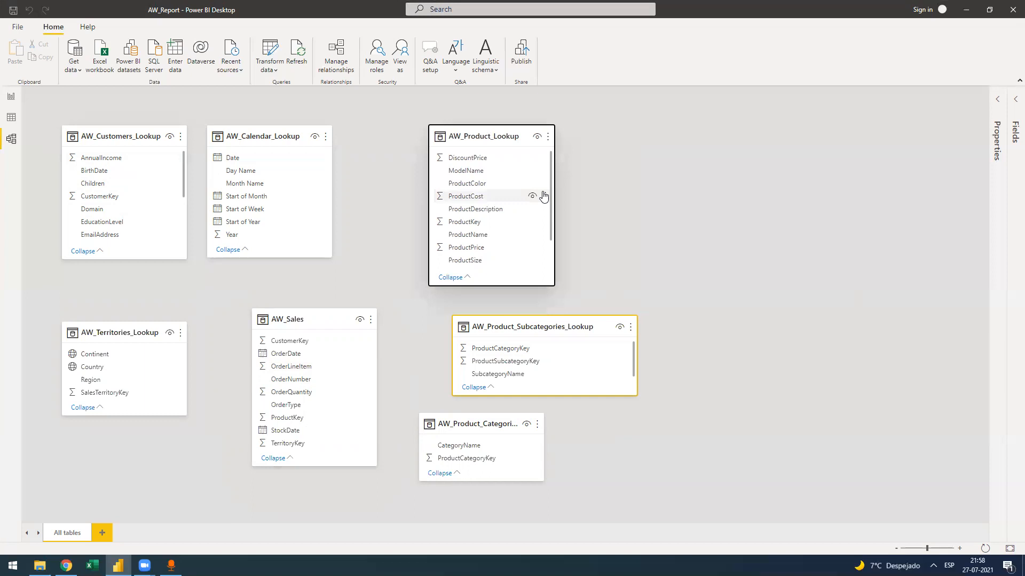
Place AW_Calendar_Lookup directly above AW_Sales and lower AW_Sales slightly to line it up with its neighbouring tables.
{"action": "left_click_drag", "start_coordinate": [261, 127], "coordinate": [340, 129]}
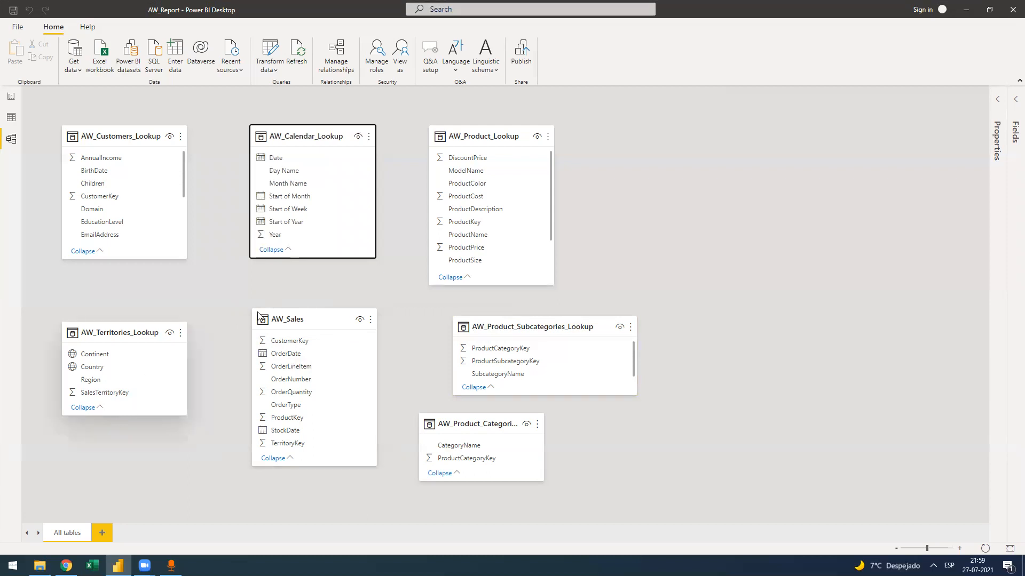
{"action": "scroll", "coordinate": [508, 207], "scroll_direction": "down", "scroll_amount": 1}
{"action": "scroll", "coordinate": [507, 213], "scroll_direction": "down", "scroll_amount": 1}
{"action": "scroll", "coordinate": [506, 245], "scroll_direction": "up", "scroll_amount": 3}
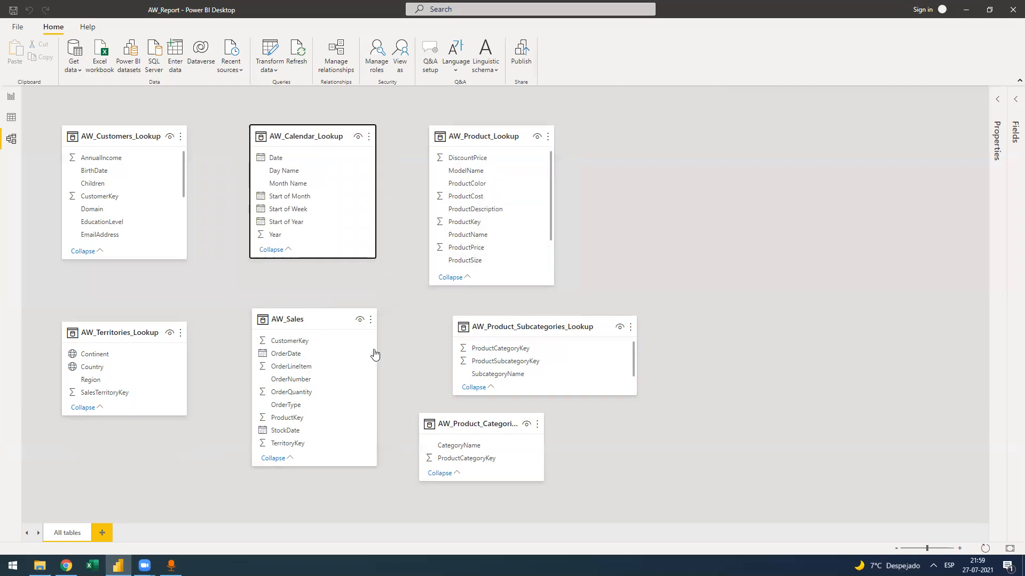
{"action": "left_click_drag", "start_coordinate": [317, 316], "coordinate": [319, 323]}
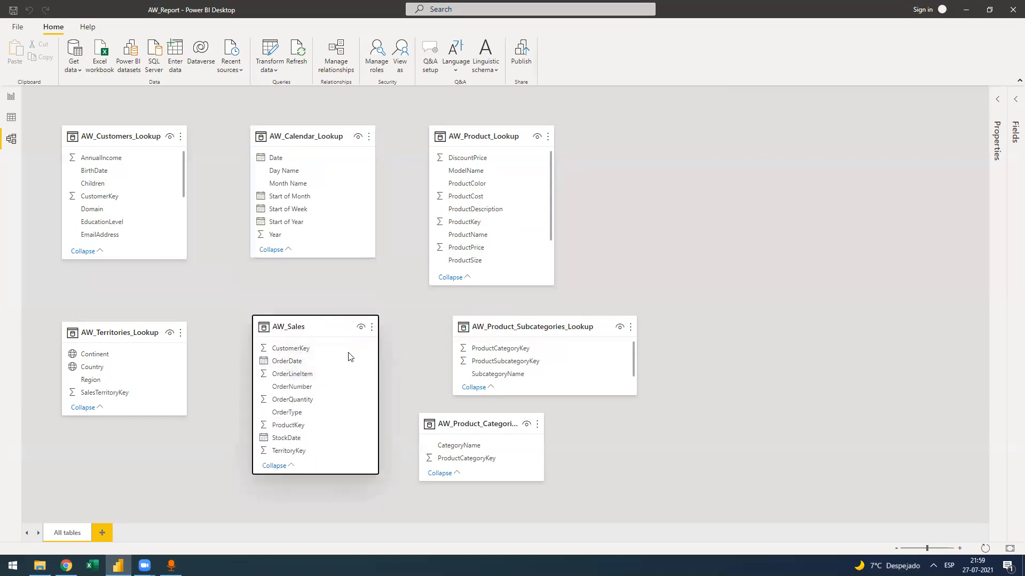
Add a matrix to the report page with AW_Sales OrderQuantity as values and AW_Sales ProductKey as rows.
{"action": "left_click", "coordinate": [11, 98]}
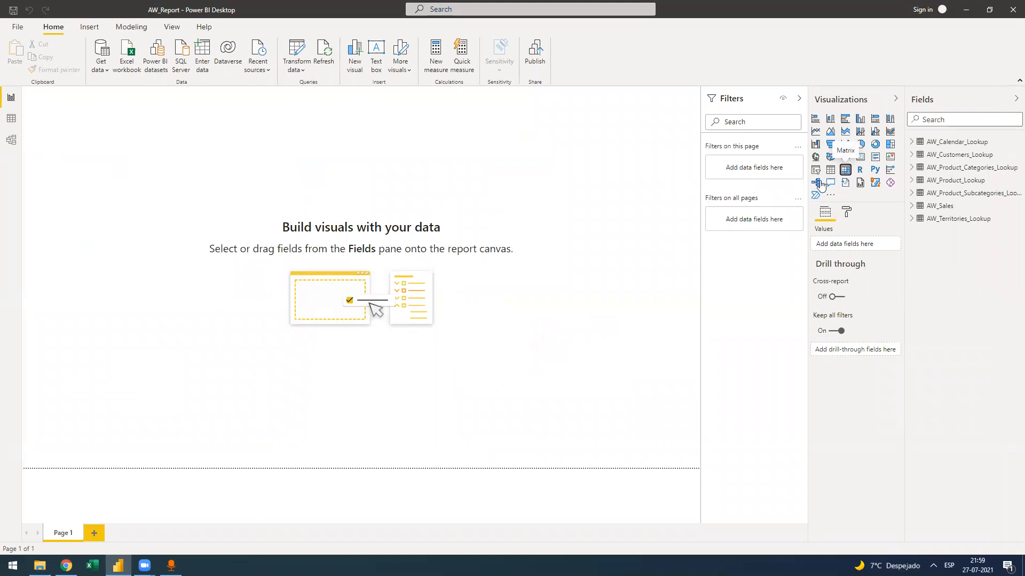
{"action": "left_click", "coordinate": [844, 171]}
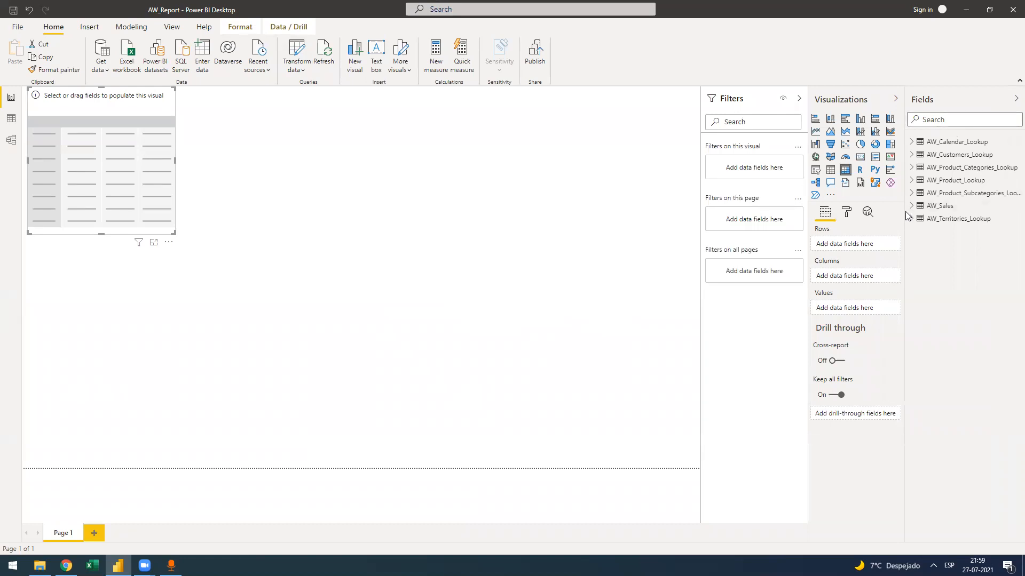
{"action": "left_click", "coordinate": [939, 206]}
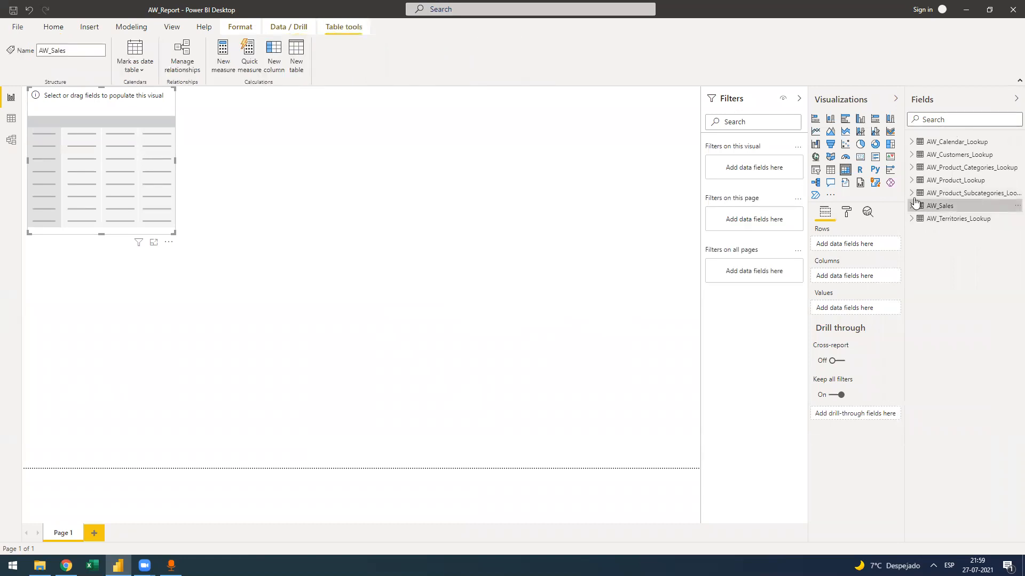
{"action": "left_click", "coordinate": [911, 206]}
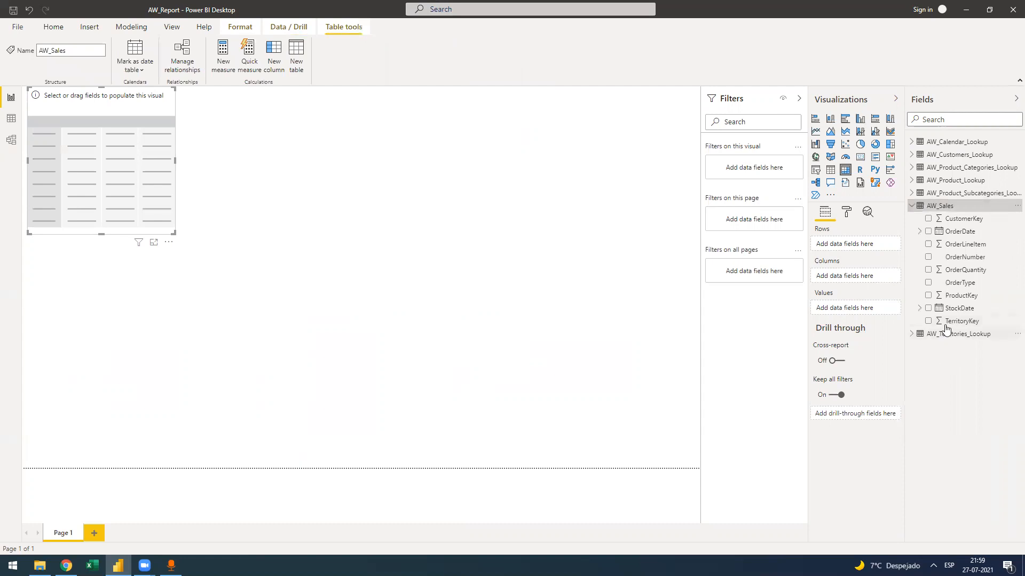
{"action": "left_click", "coordinate": [928, 271]}
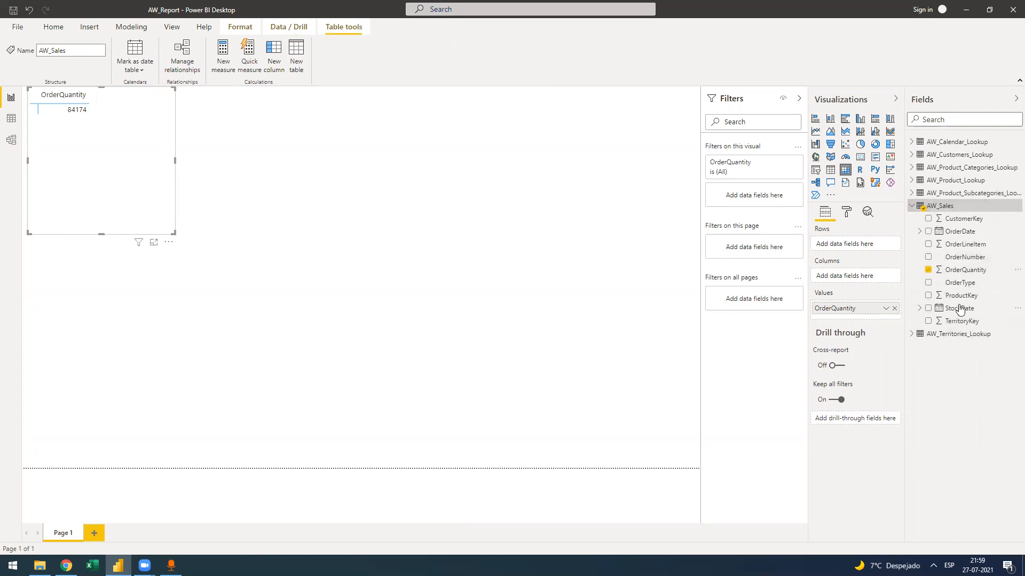
{"action": "left_click_drag", "start_coordinate": [961, 295], "coordinate": [838, 244]}
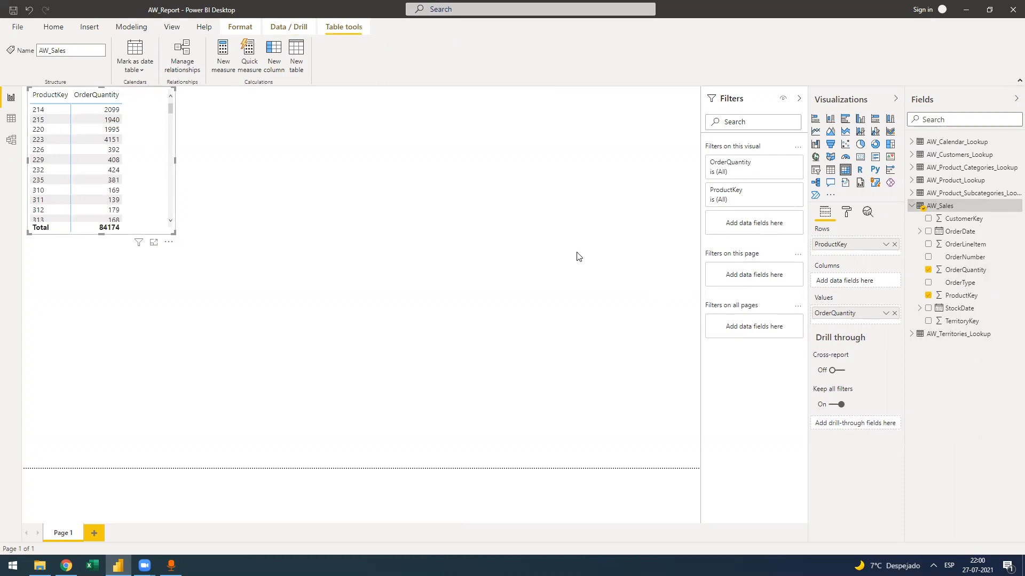
Enlarge the matrix, place it near the middle of the page, and review the order quantities listed per product key.
{"action": "left_click_drag", "start_coordinate": [168, 237], "coordinate": [494, 435]}
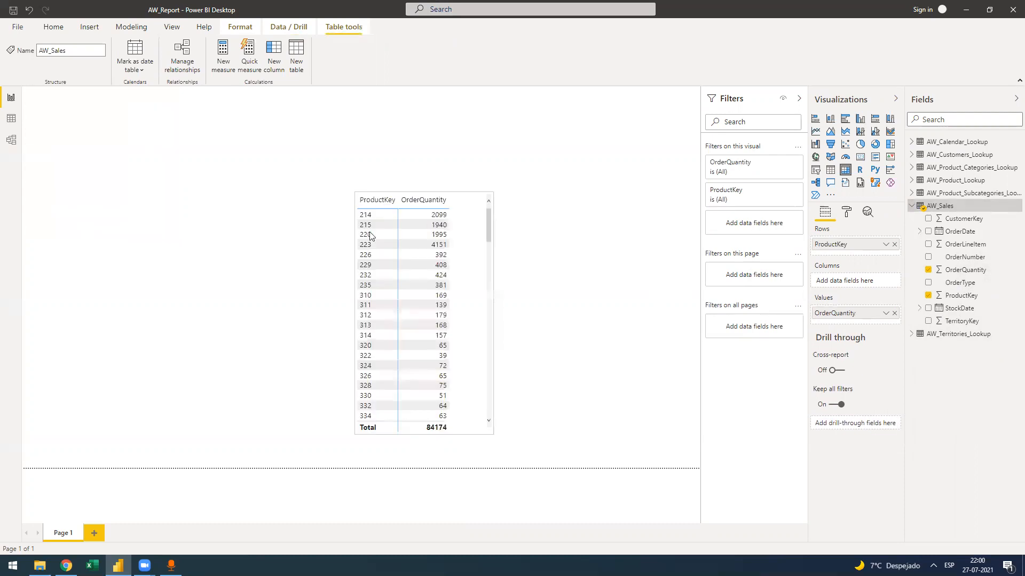
{"action": "left_click", "coordinate": [439, 220]}
{"action": "scroll", "coordinate": [433, 309], "scroll_direction": "down", "scroll_amount": 5}
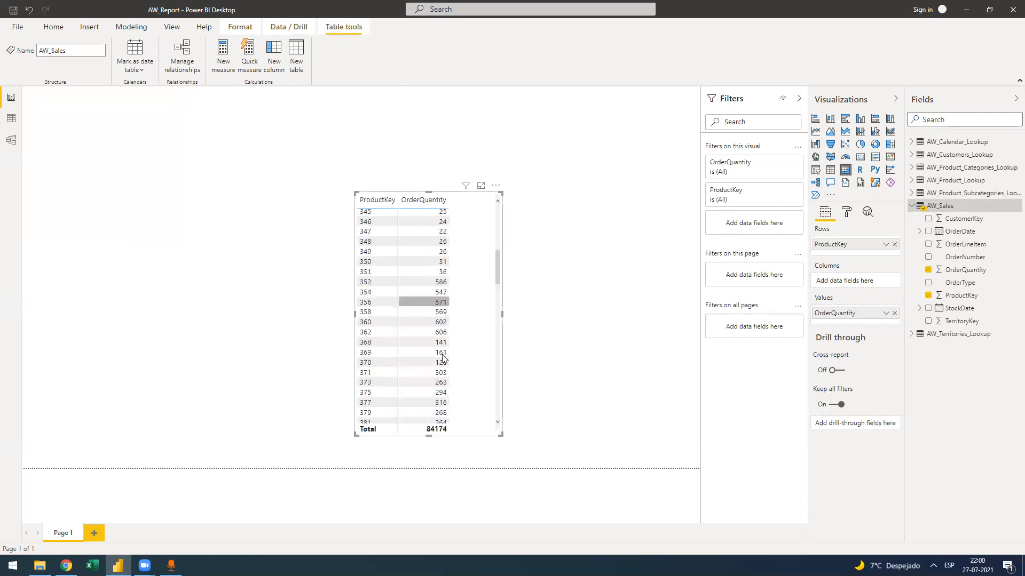
{"action": "scroll", "coordinate": [442, 357], "scroll_direction": "down", "scroll_amount": 8}
{"action": "scroll", "coordinate": [441, 336], "scroll_direction": "up", "scroll_amount": 4}
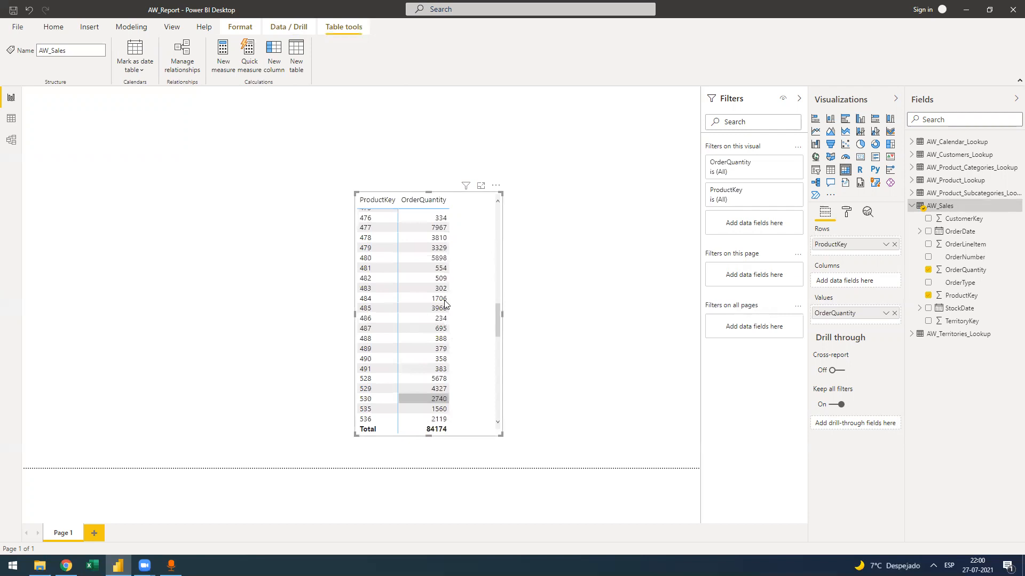
{"action": "scroll", "coordinate": [445, 304], "scroll_direction": "up", "scroll_amount": 9}
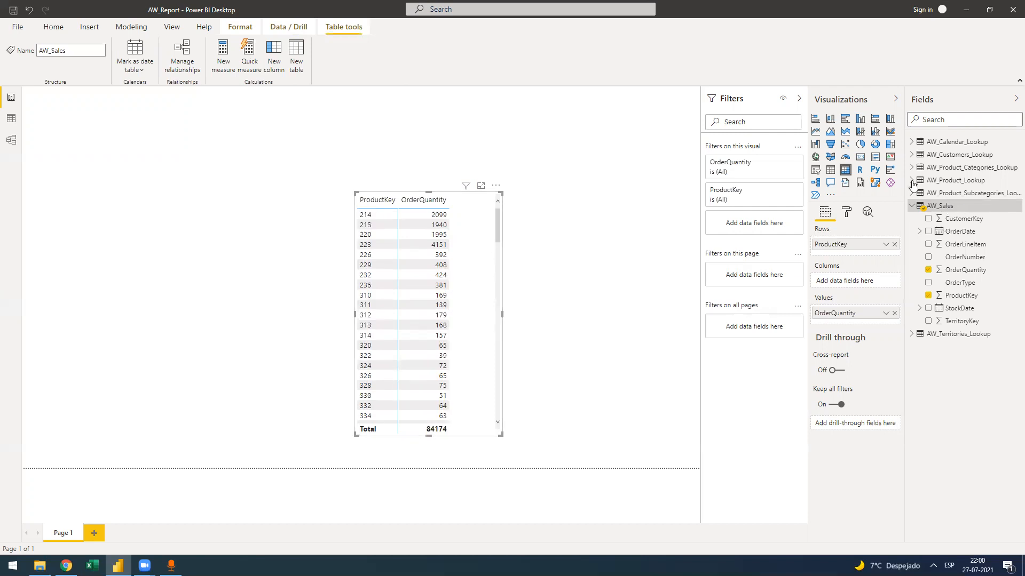
Replace ProductKey in the matrix rows with ProductName from AW_Product_Lookup and widen the matrix to fit the OrderQuantity column.
{"action": "left_click", "coordinate": [957, 182]}
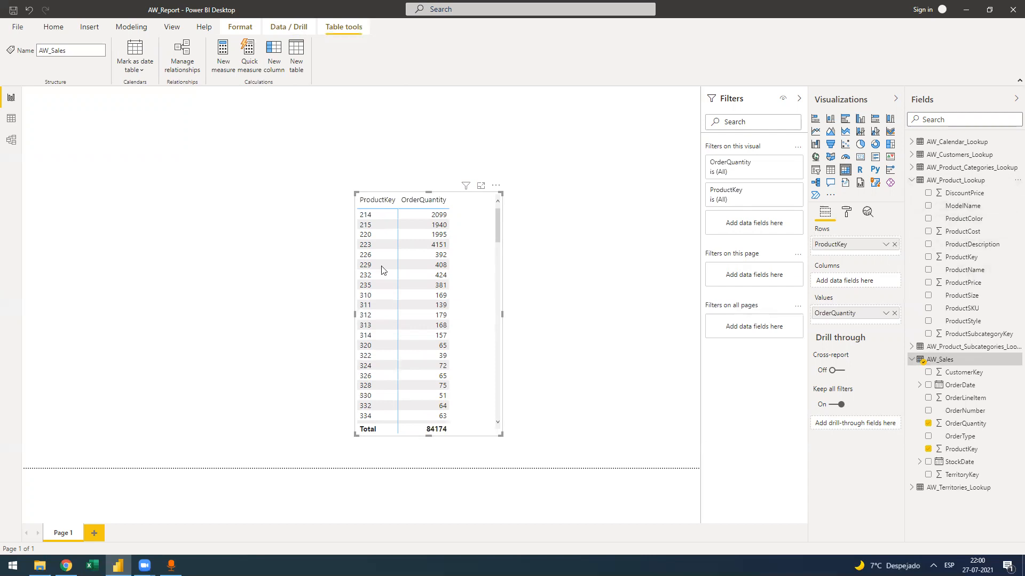
{"action": "left_click", "coordinate": [392, 244]}
{"action": "left_click_drag", "start_coordinate": [947, 271], "coordinate": [833, 245]}
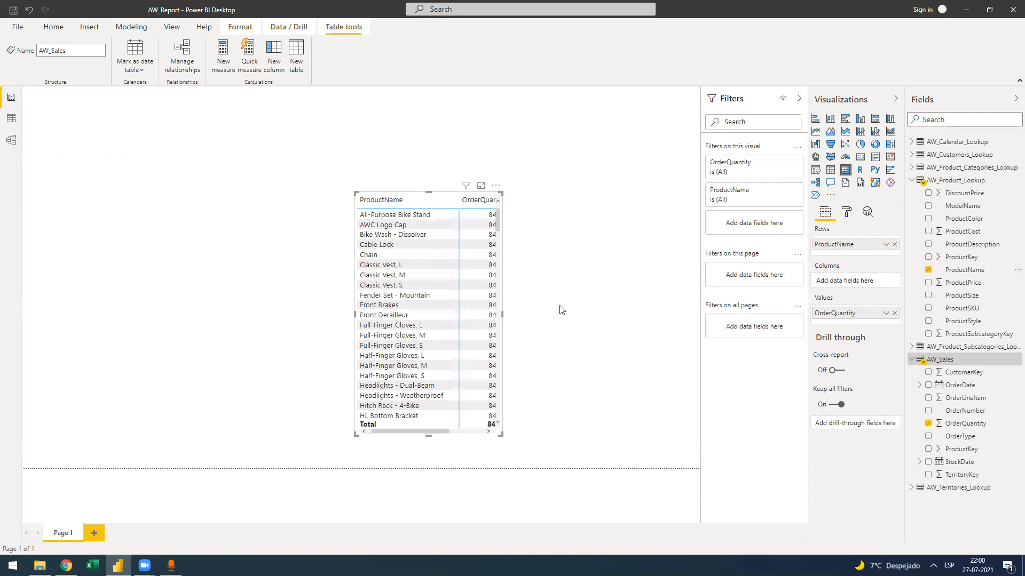
Compare the OrderQuantity values across the whole list of product names and against the matrix total.
{"action": "scroll", "coordinate": [531, 283], "scroll_direction": "down", "scroll_amount": 5}
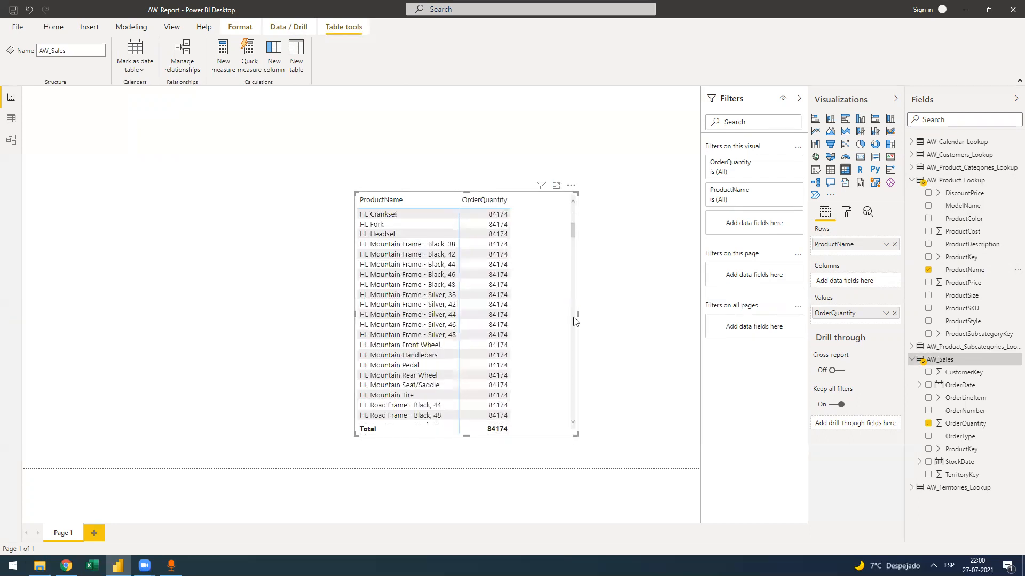
{"action": "scroll", "coordinate": [573, 320], "scroll_direction": "up", "scroll_amount": 5}
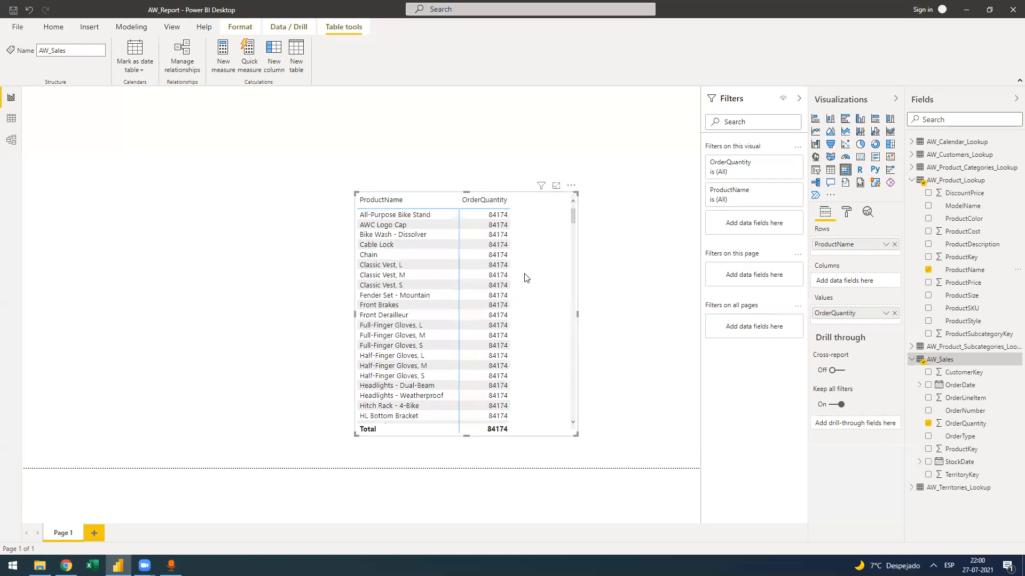
{"action": "scroll", "coordinate": [554, 220], "scroll_direction": "down", "scroll_amount": 5}
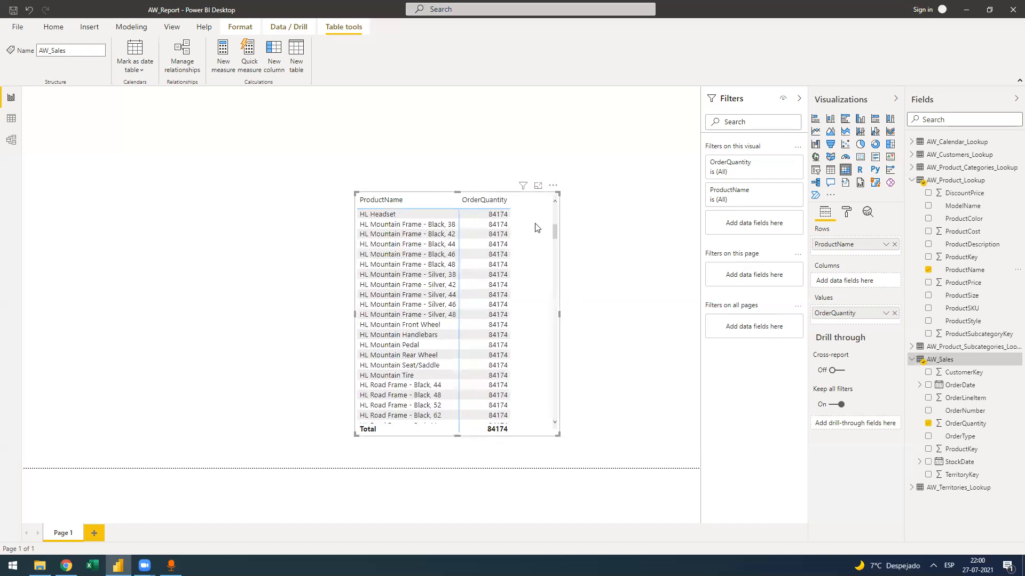
{"action": "scroll", "coordinate": [537, 228], "scroll_direction": "up", "scroll_amount": 5}
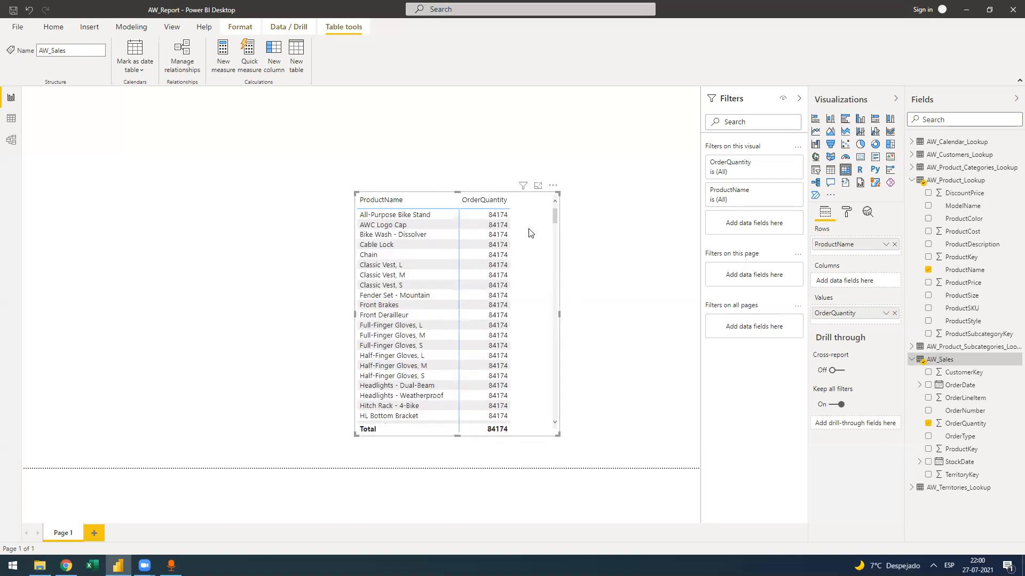
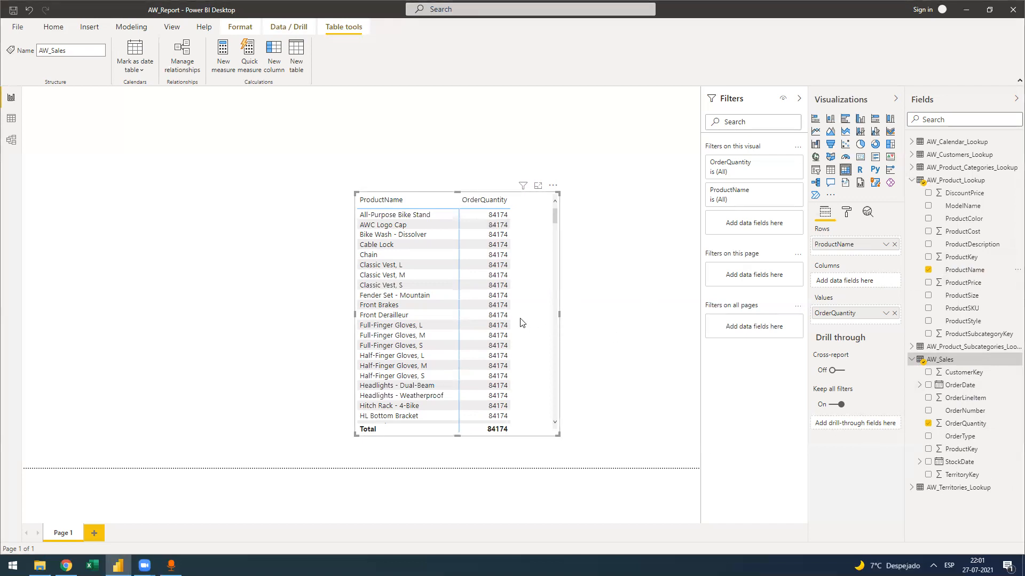
{"action": "left_click", "coordinate": [489, 215]}
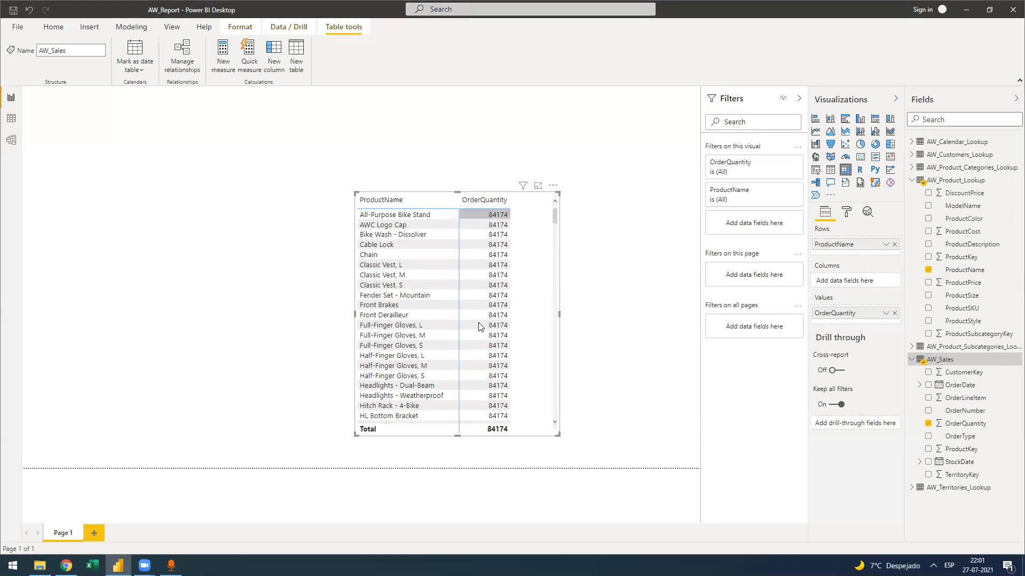
{"action": "scroll", "coordinate": [475, 326], "scroll_direction": "down", "scroll_amount": 15}
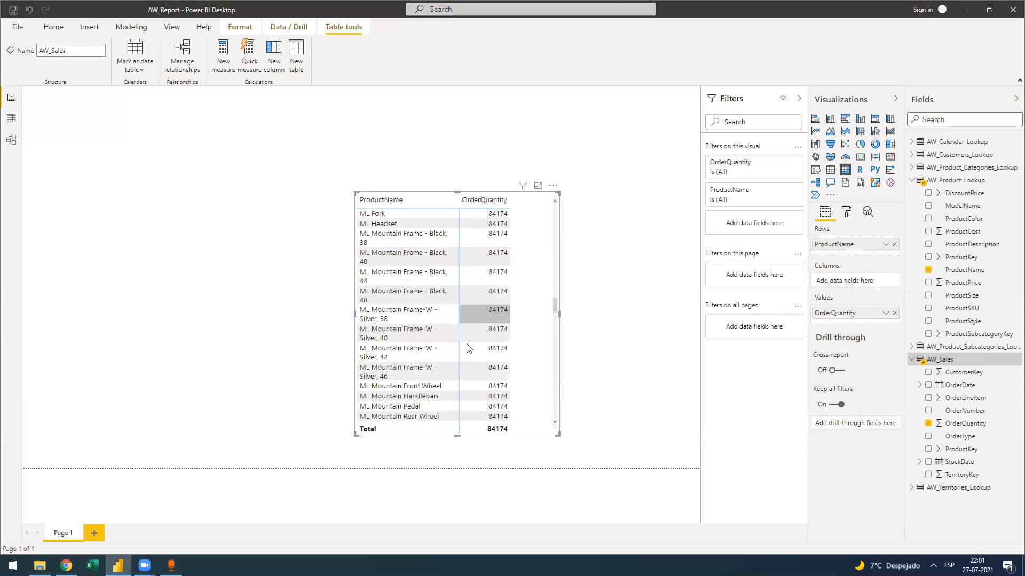
{"action": "scroll", "coordinate": [556, 367], "scroll_direction": "down", "scroll_amount": 20}
{"action": "left_click_drag", "start_coordinate": [559, 421], "coordinate": [568, 260]}
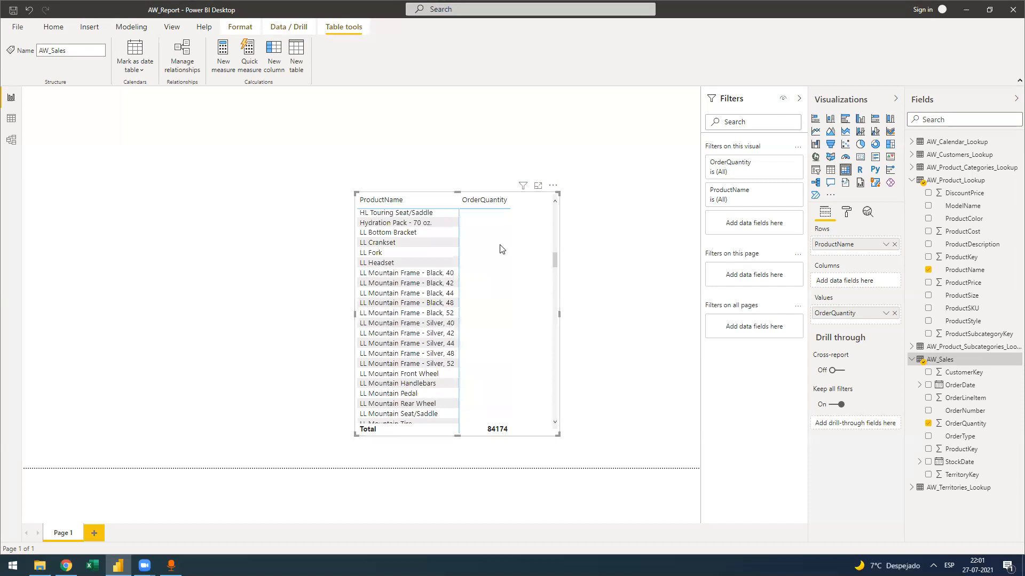
{"action": "scroll", "coordinate": [496, 251], "scroll_direction": "up", "scroll_amount": 10}
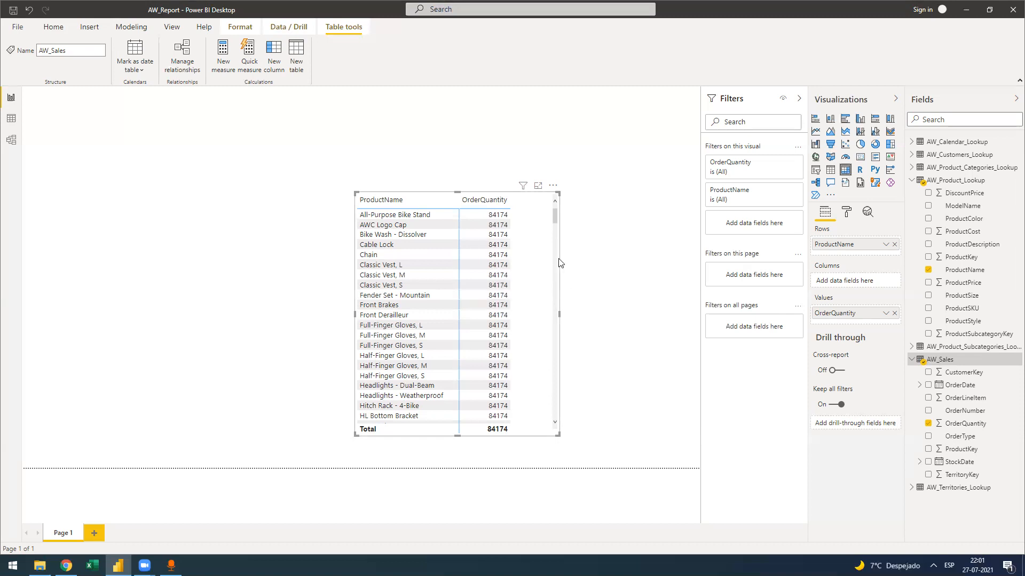
In the model diagram, shift AW_Product_Subcategories_Lookup closer to AW_Sales and nudge AW_Sales slightly up and away from it.
{"action": "left_click", "coordinate": [11, 143]}
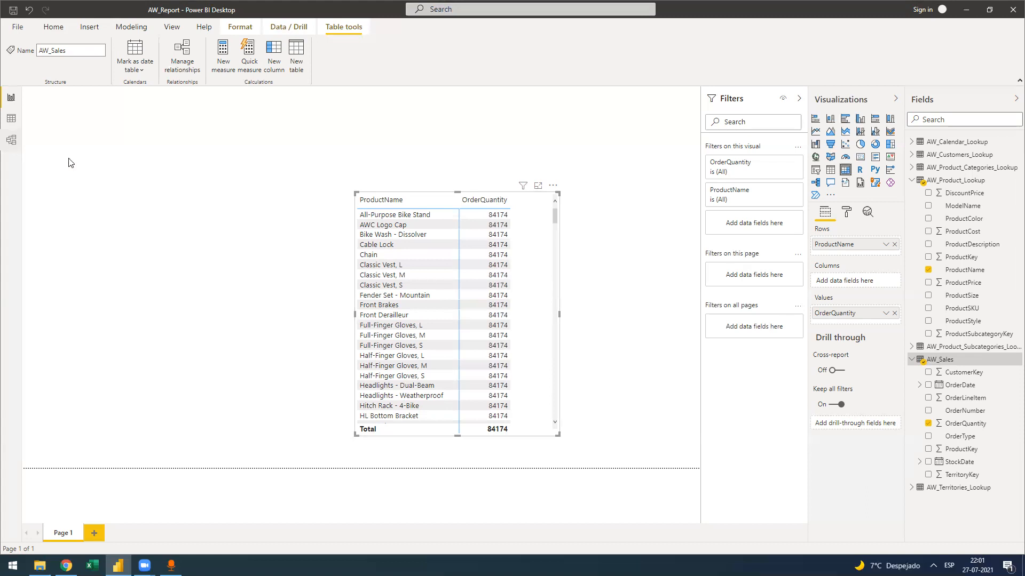
{"action": "left_click_drag", "start_coordinate": [499, 316], "coordinate": [495, 316]}
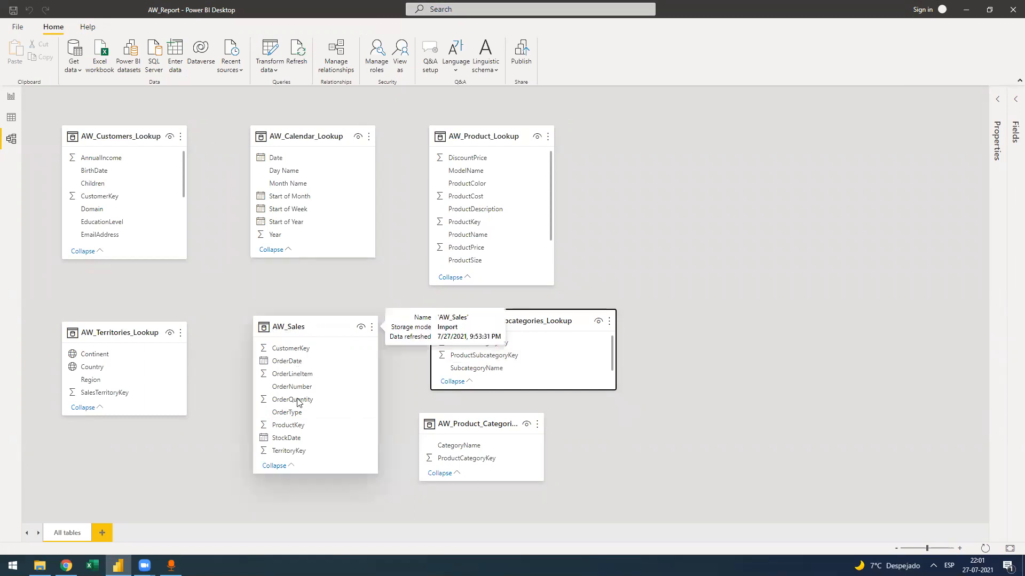
{"action": "left_click_drag", "start_coordinate": [294, 325], "coordinate": [288, 320]}
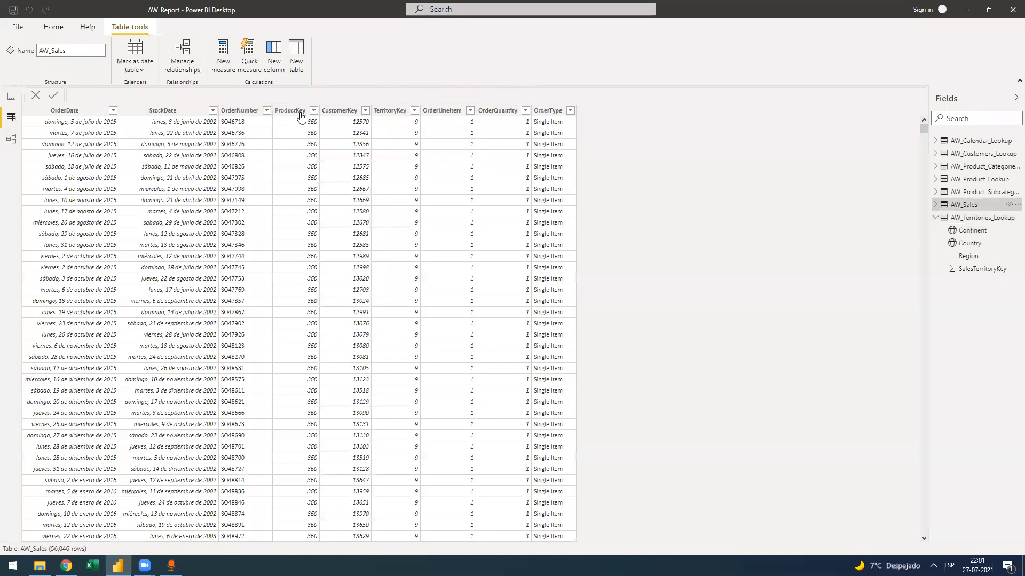
Inspect the CustomerKey column in the AW_Sales data, and raise AW_Sales in the diagram to align directly beneath AW_Calendar_Lookup.
{"action": "left_click", "coordinate": [356, 126]}
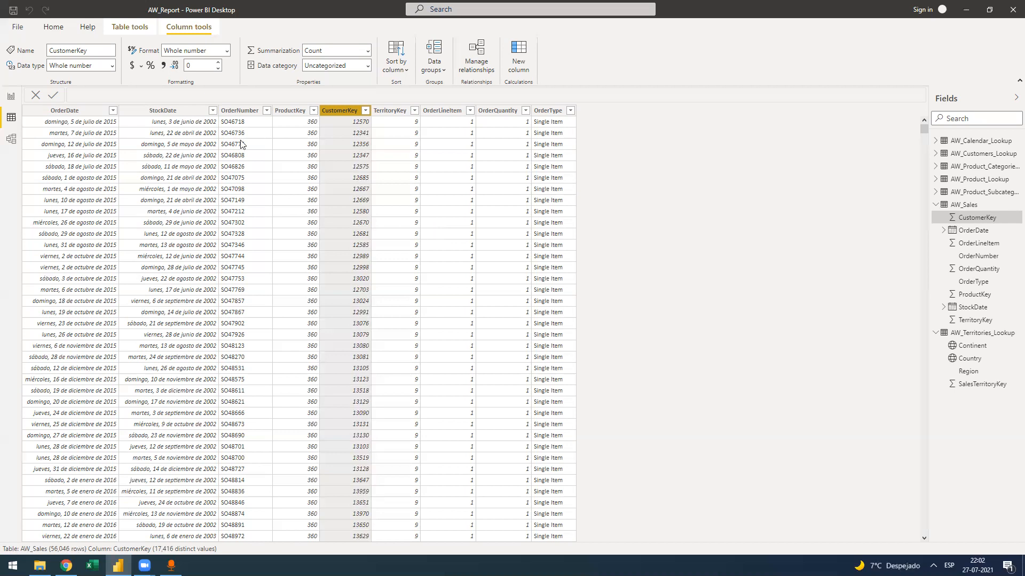
{"action": "left_click", "coordinate": [12, 140]}
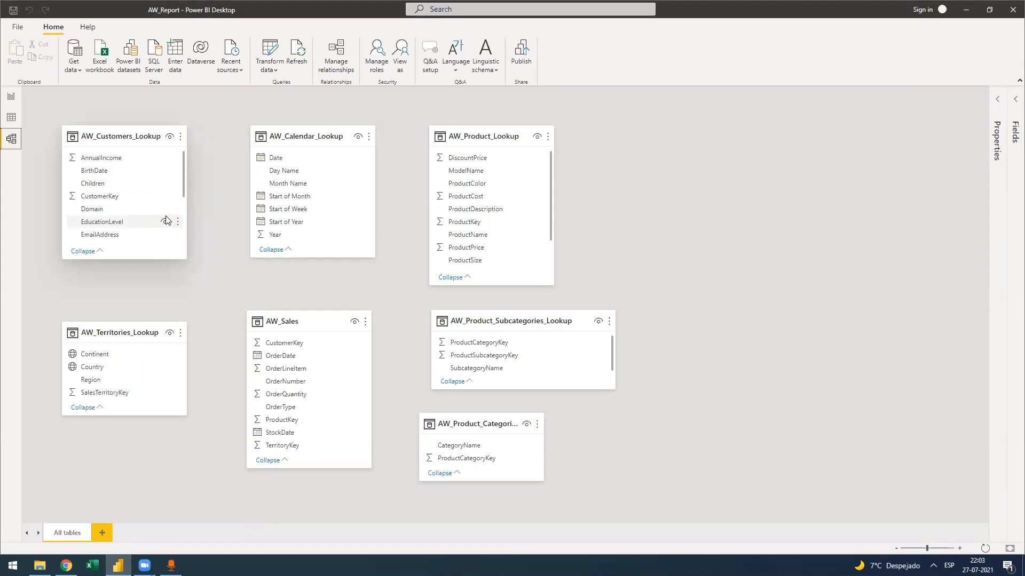
{"action": "scroll", "coordinate": [166, 221], "scroll_direction": "down", "scroll_amount": 3}
{"action": "scroll", "coordinate": [165, 220], "scroll_direction": "up", "scroll_amount": 3}
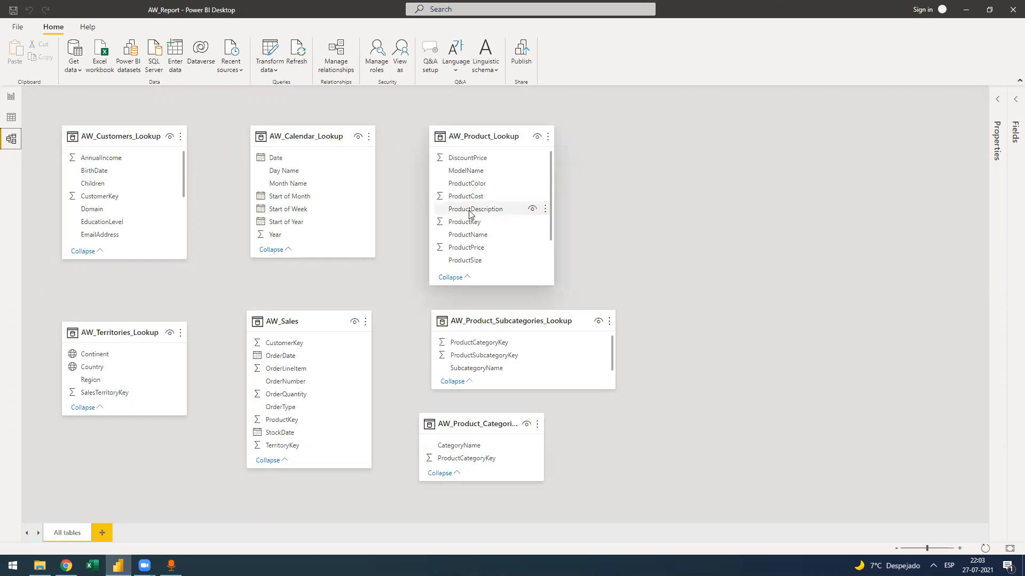
{"action": "left_click_drag", "start_coordinate": [322, 325], "coordinate": [325, 308]}
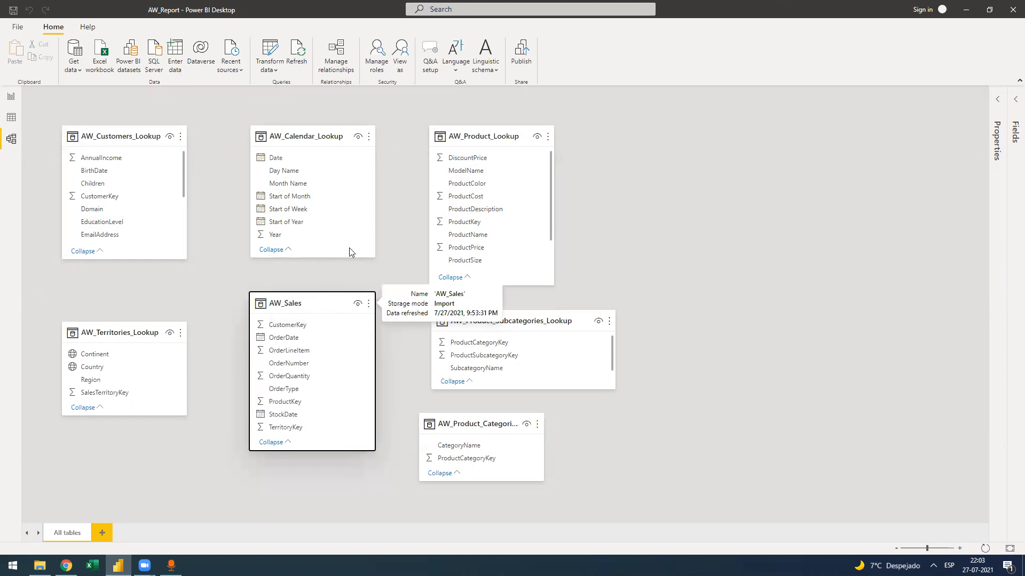
{"action": "left_click", "coordinate": [413, 256]}
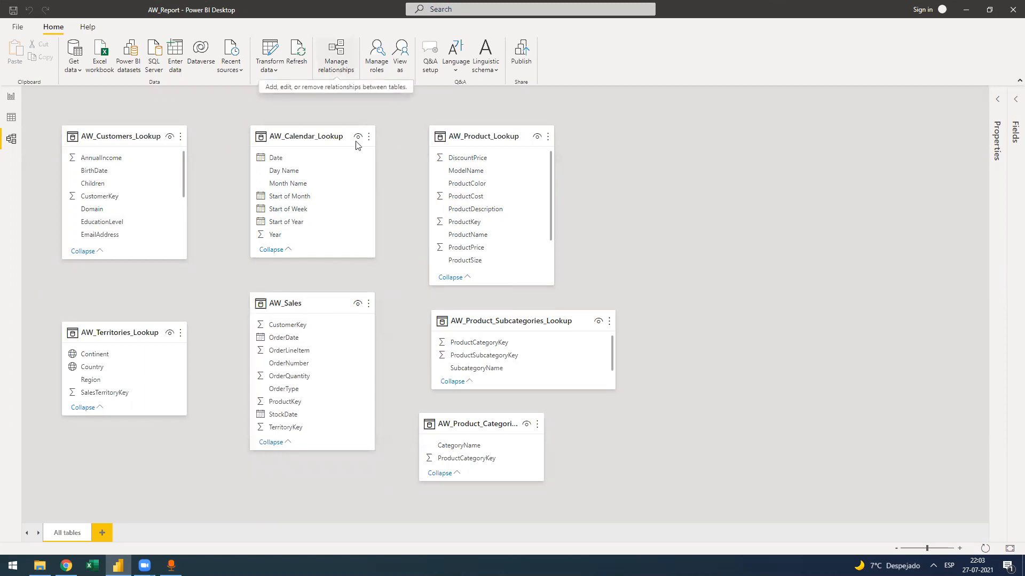
Start a new relationship with AW_Sales as the first table and AW_Customers_Lookup as the second.
{"action": "left_click", "coordinate": [340, 58]}
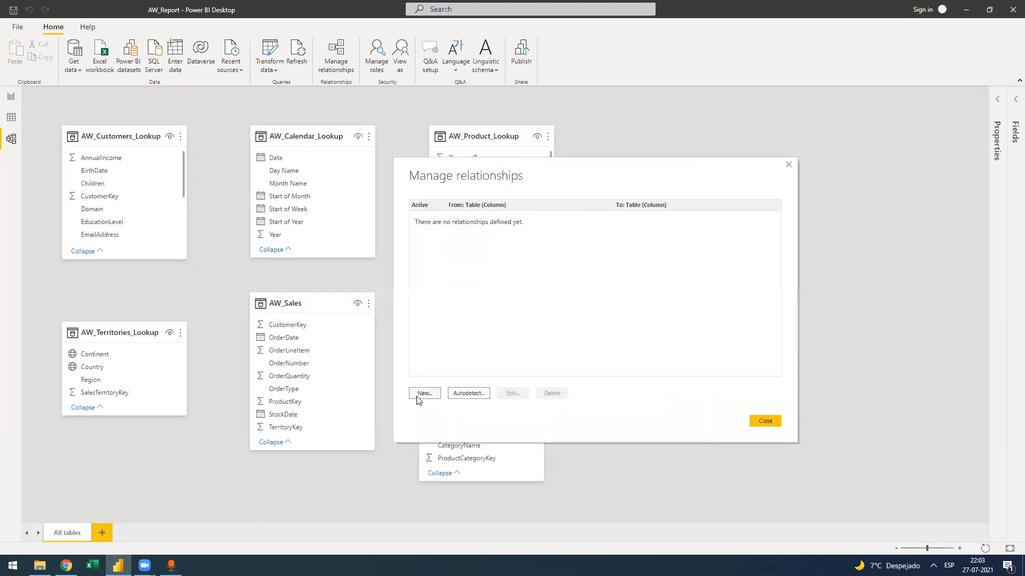
{"action": "left_click", "coordinate": [419, 394]}
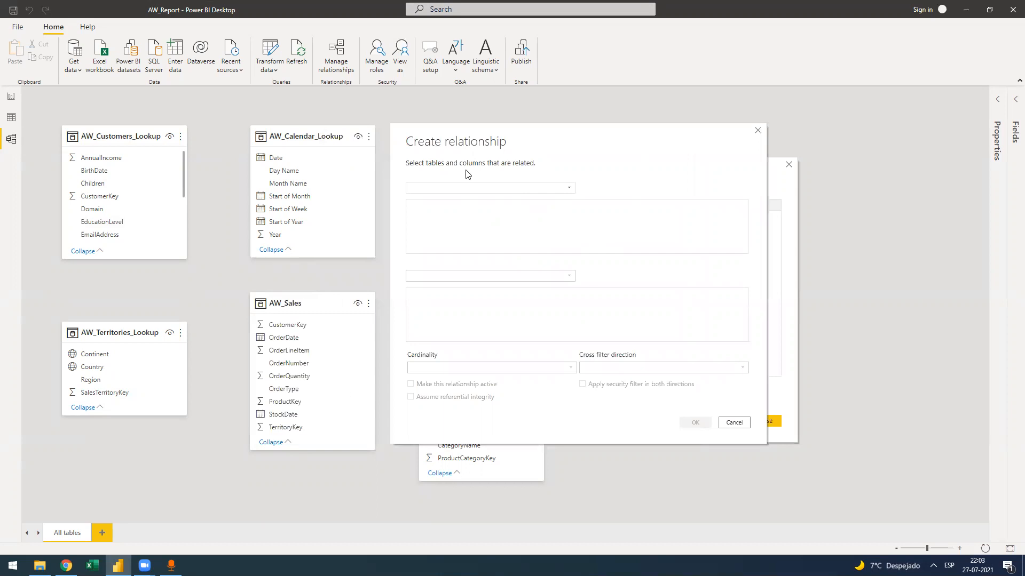
{"action": "left_click", "coordinate": [499, 187]}
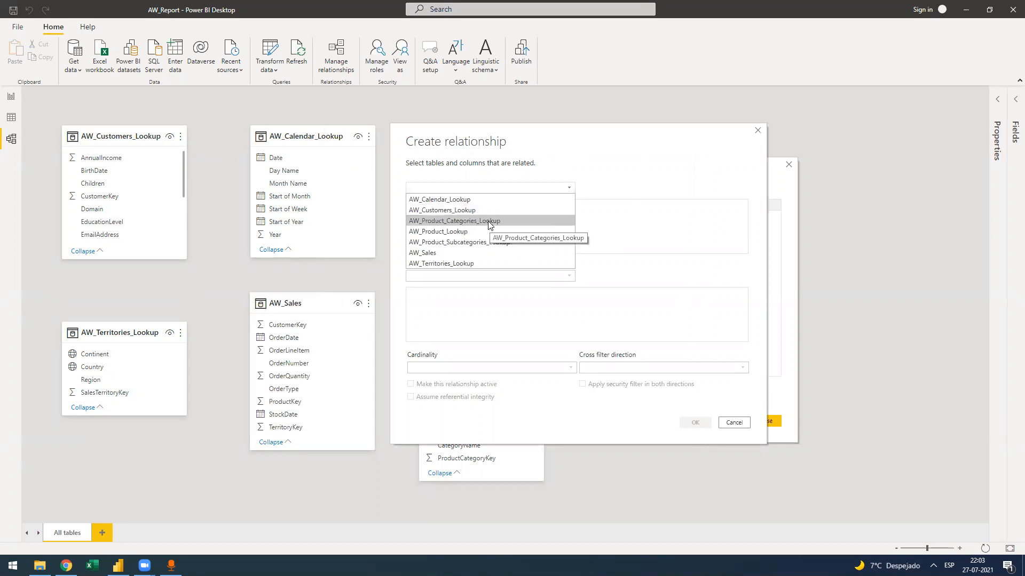
{"action": "left_click", "coordinate": [479, 252]}
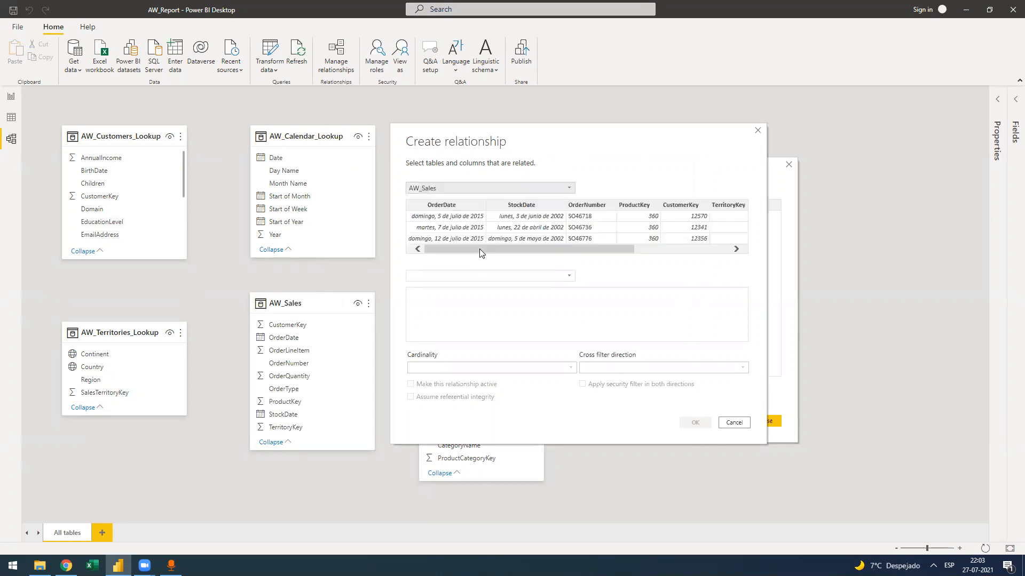
{"action": "mouse_move", "coordinate": [528, 248]}
{"action": "left_mouse_down"}
{"action": "mouse_move", "coordinate": [555, 248]}
{"action": "mouse_move", "coordinate": [517, 260]}
{"action": "left_mouse_up"}
{"action": "left_click", "coordinate": [488, 276]}
{"action": "left_click", "coordinate": [512, 296]}
Match the relationship on the CustomerKey column in both AW_Sales and AW_Customers_Lookup.
{"action": "left_click_drag", "start_coordinate": [596, 248], "coordinate": [634, 229]}
{"action": "left_click", "coordinate": [640, 207]}
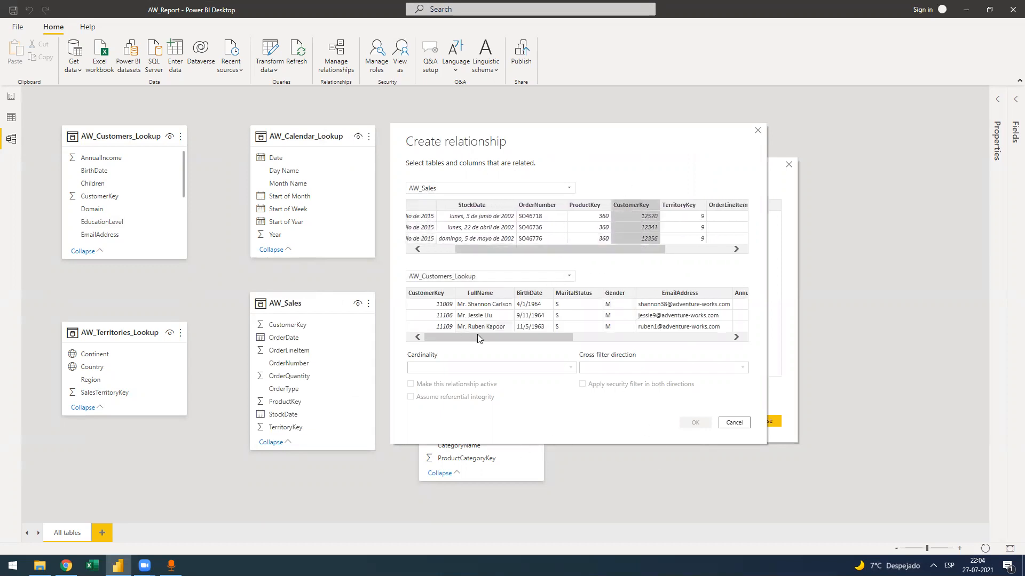
{"action": "left_click", "coordinate": [425, 295]}
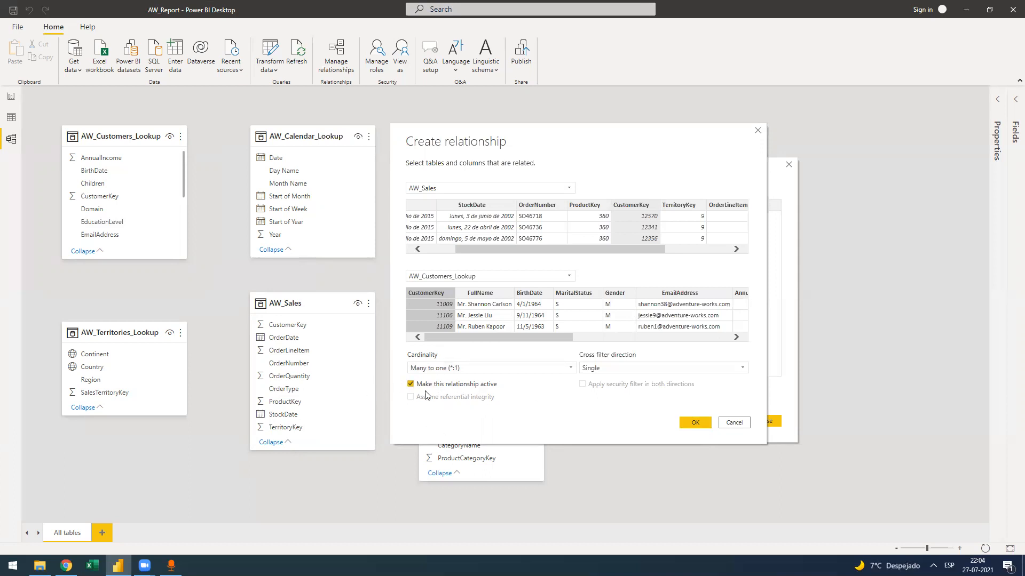
Create the active many-to-one CustomerKey relationship from AW_Sales to AW_Customers_Lookup with single cross filtering, and finish managing relationships.
{"action": "left_click", "coordinate": [696, 423]}
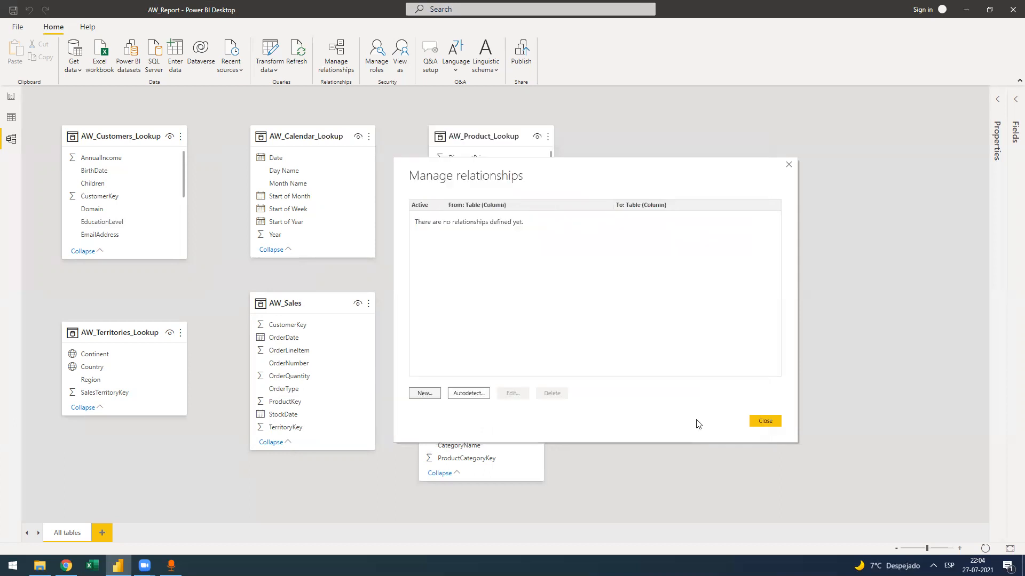
{"action": "left_click", "coordinate": [772, 423]}
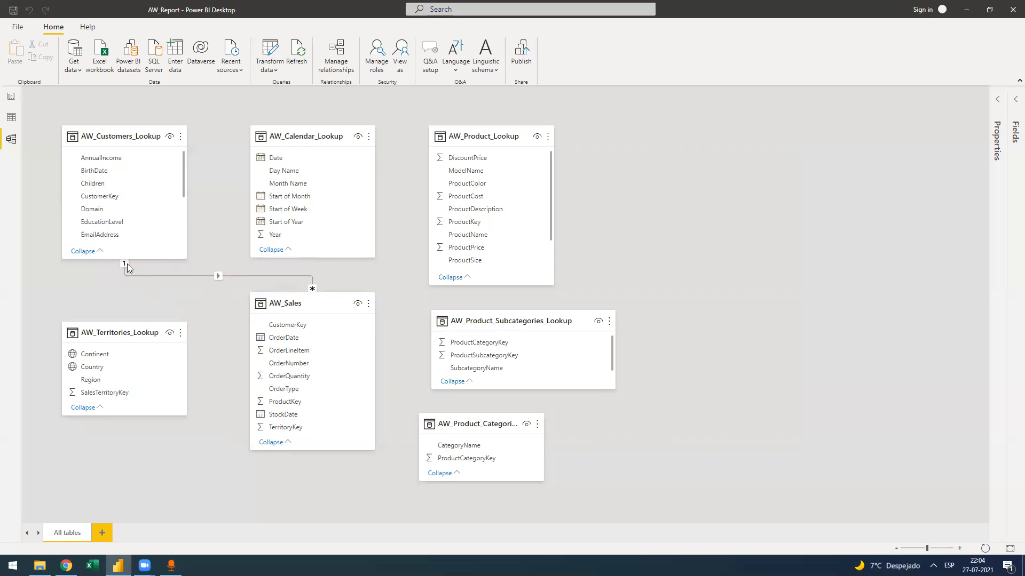
Move AW_Territories_Lookup beside AW_Product_Lookup and bring it back beneath AW_Customers_Lookup, slightly closer to that table.
{"action": "left_click_drag", "start_coordinate": [114, 327], "coordinate": [664, 129]}
{"action": "left_click_drag", "start_coordinate": [57, 127], "coordinate": [131, 132]}
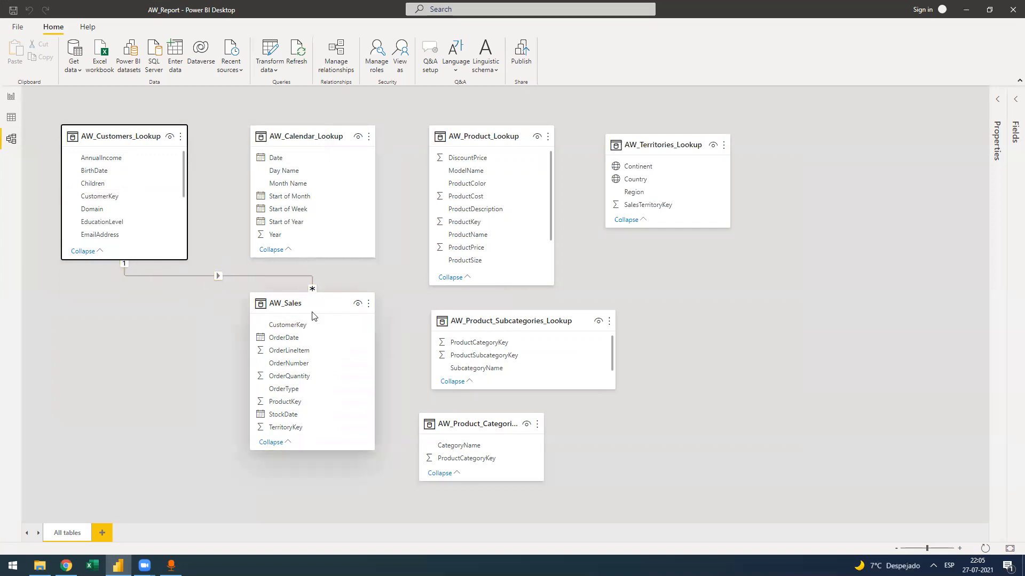
{"action": "left_click_drag", "start_coordinate": [674, 145], "coordinate": [148, 308]}
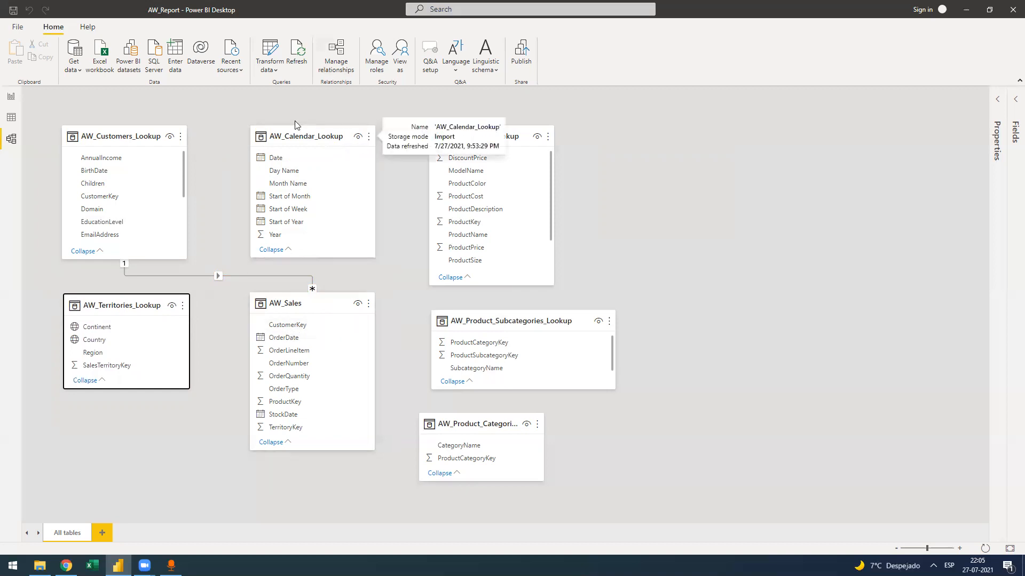
Relate OrderDate in AW_Sales to Date in AW_Calendar_Lookup, shifting AW_Calendar_Lookup slightly sideways and AW_Sales slightly down.
{"action": "left_click_drag", "start_coordinate": [298, 132], "coordinate": [318, 137]}
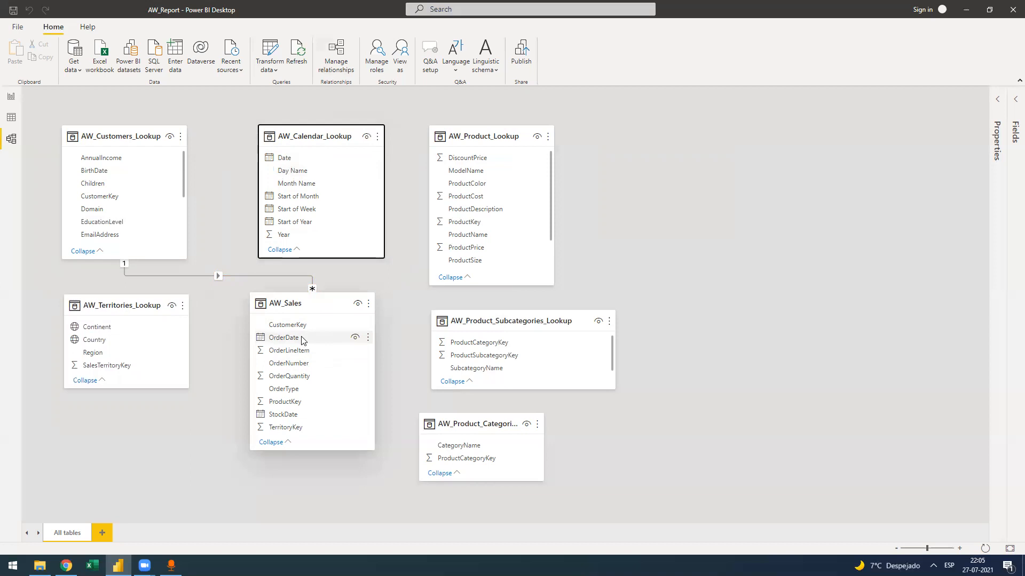
{"action": "left_click_drag", "start_coordinate": [279, 342], "coordinate": [289, 163]}
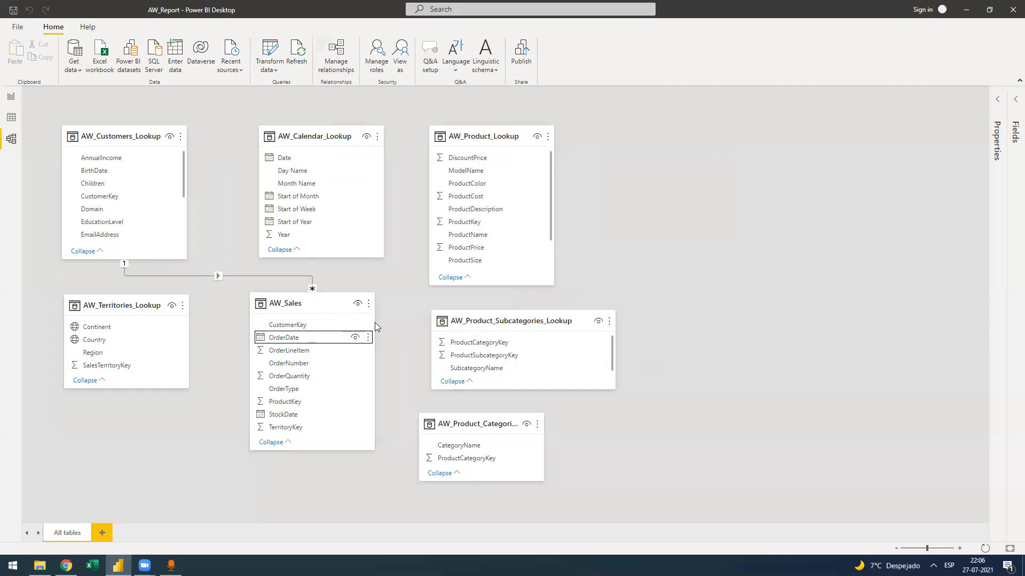
{"action": "left_click_drag", "start_coordinate": [331, 307], "coordinate": [328, 336]}
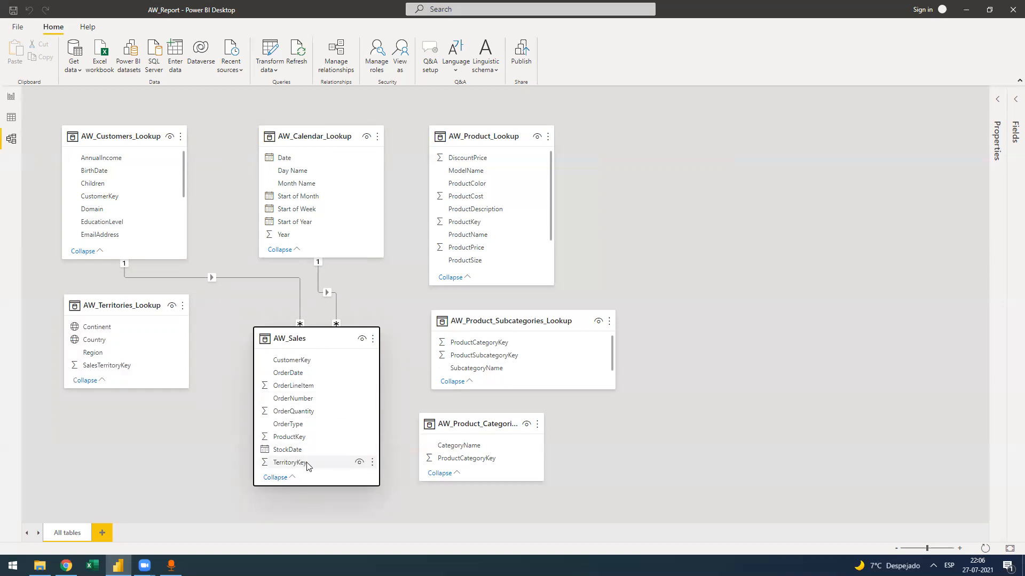
Relate TerritoryKey in AW_Sales to SalesTerritoryKey in AW_Territories_Lookup, and nudge AW_Territories_Lookup slightly down.
{"action": "left_click_drag", "start_coordinate": [312, 469], "coordinate": [132, 369]}
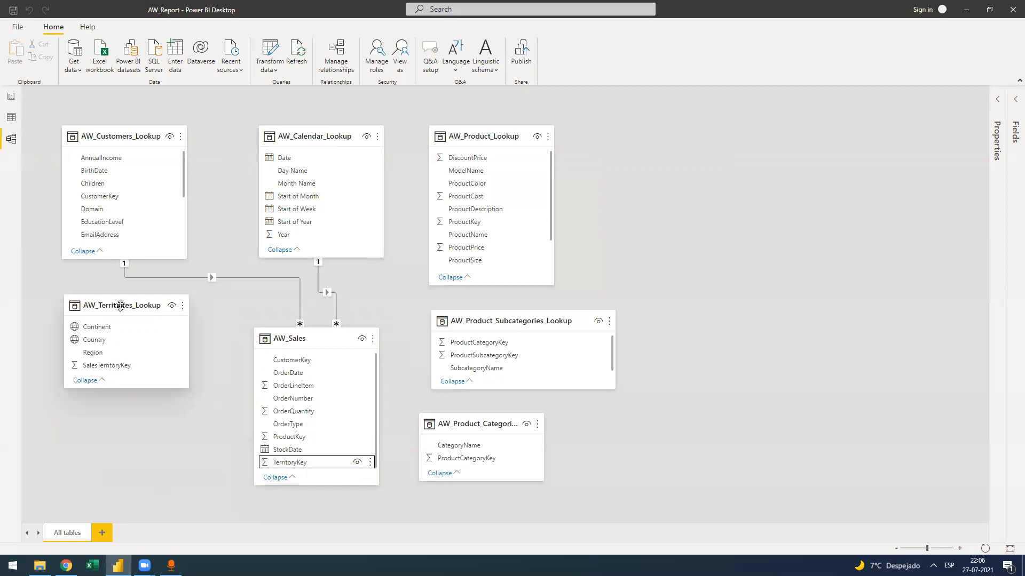
{"action": "left_click_drag", "start_coordinate": [102, 310], "coordinate": [99, 318]}
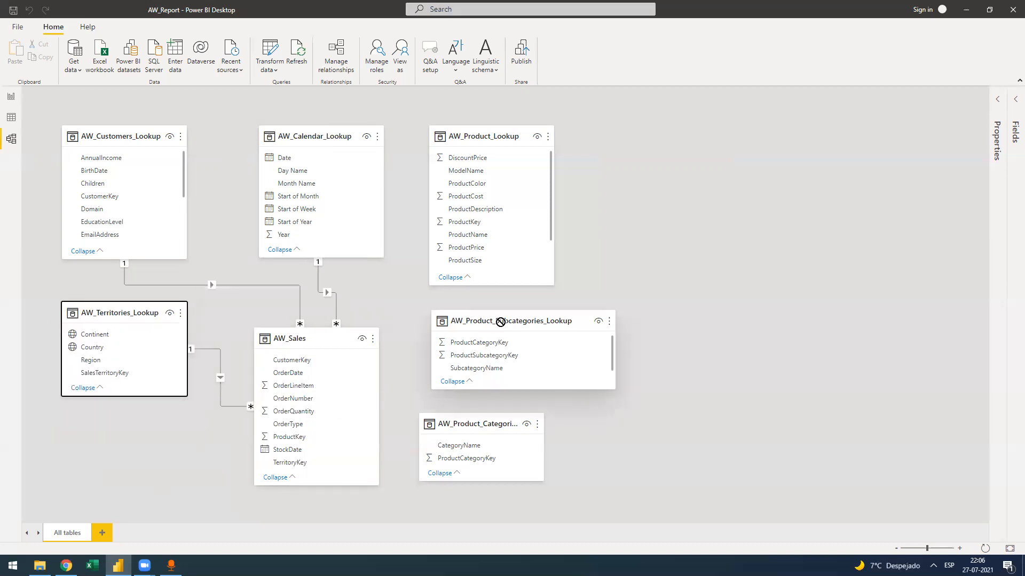
Move the product subcategories and product categories lookup tables further away from AW_Sales, with the categories table below the subcategories table.
{"action": "left_click_drag", "start_coordinate": [627, 332], "coordinate": [757, 342]}
{"action": "left_click_drag", "start_coordinate": [492, 423], "coordinate": [670, 348]}
{"action": "left_click_drag", "start_coordinate": [526, 338], "coordinate": [677, 427]}
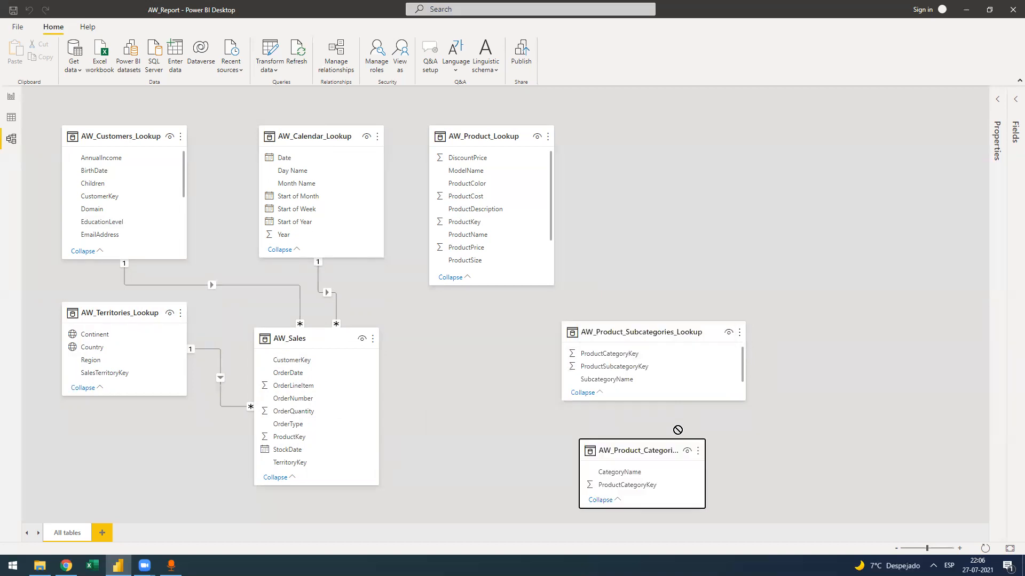
{"action": "left_click_drag", "start_coordinate": [617, 332], "coordinate": [609, 321]}
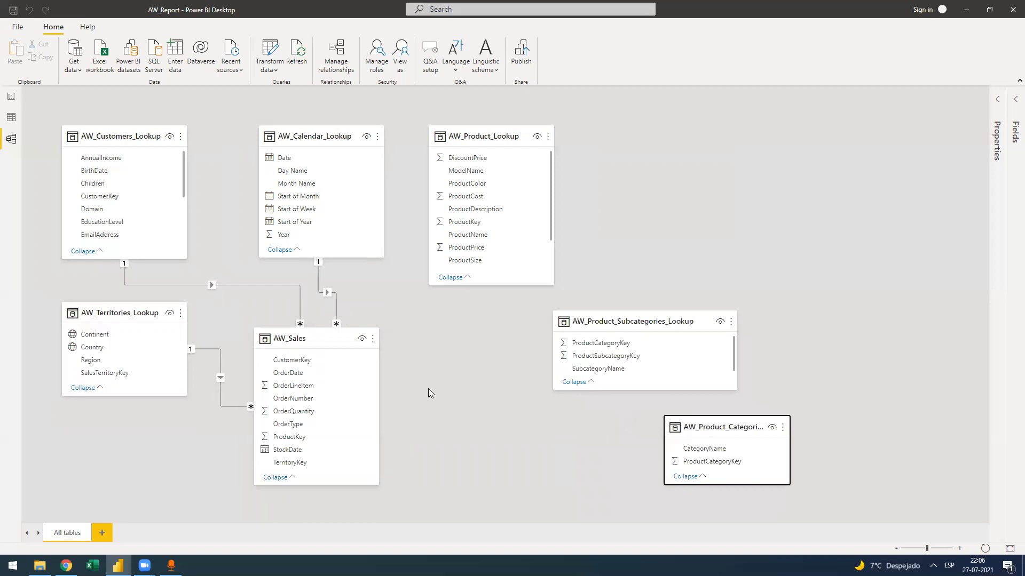
Check OrderQuantity by product in the report matrix, and relate ProductKey in AW_Sales to ProductKey in AW_Product_Lookup.
{"action": "left_click", "coordinate": [11, 98]}
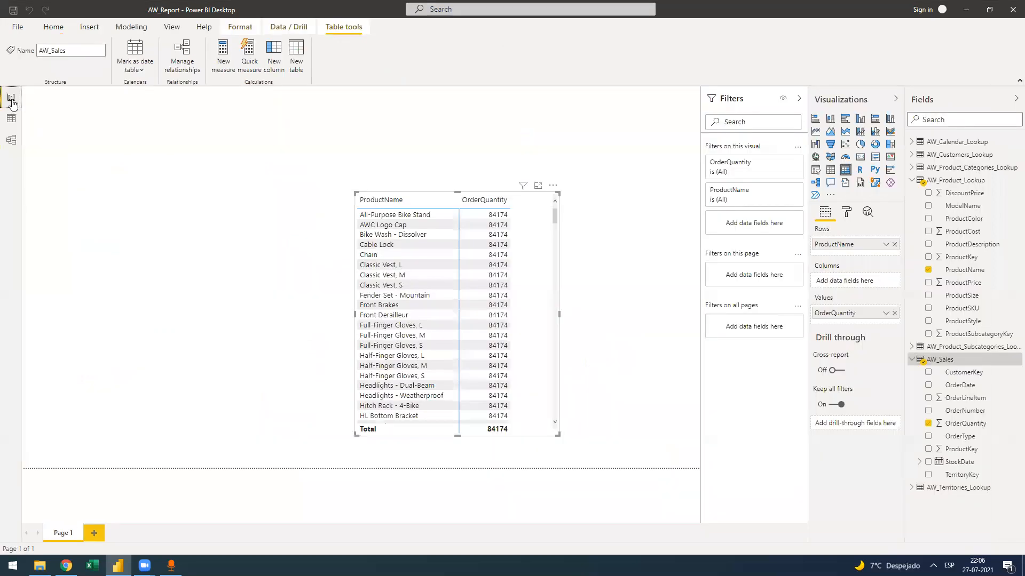
{"action": "scroll", "coordinate": [442, 315], "scroll_direction": "down", "scroll_amount": 3}
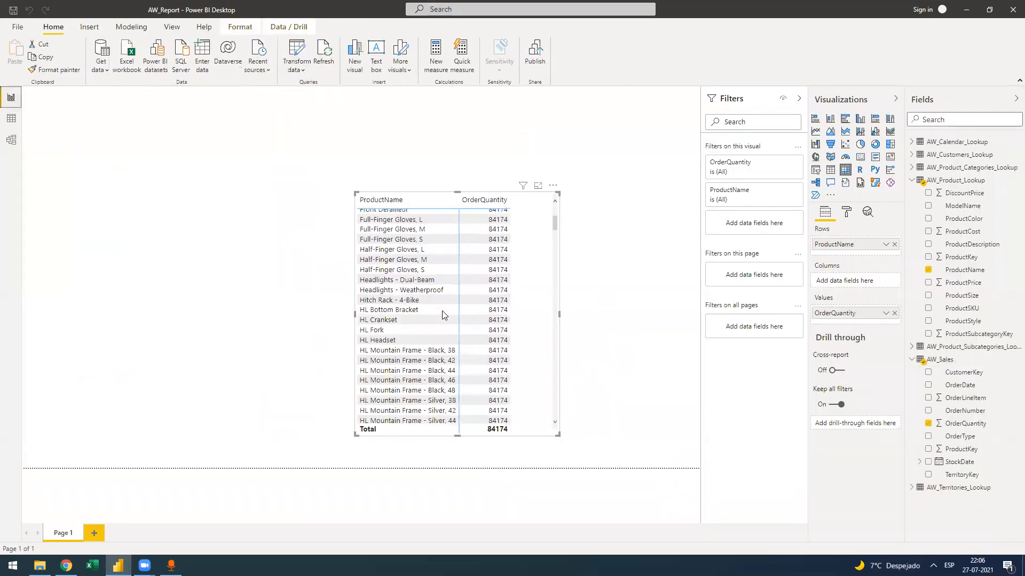
{"action": "scroll", "coordinate": [505, 269], "scroll_direction": "up", "scroll_amount": 3}
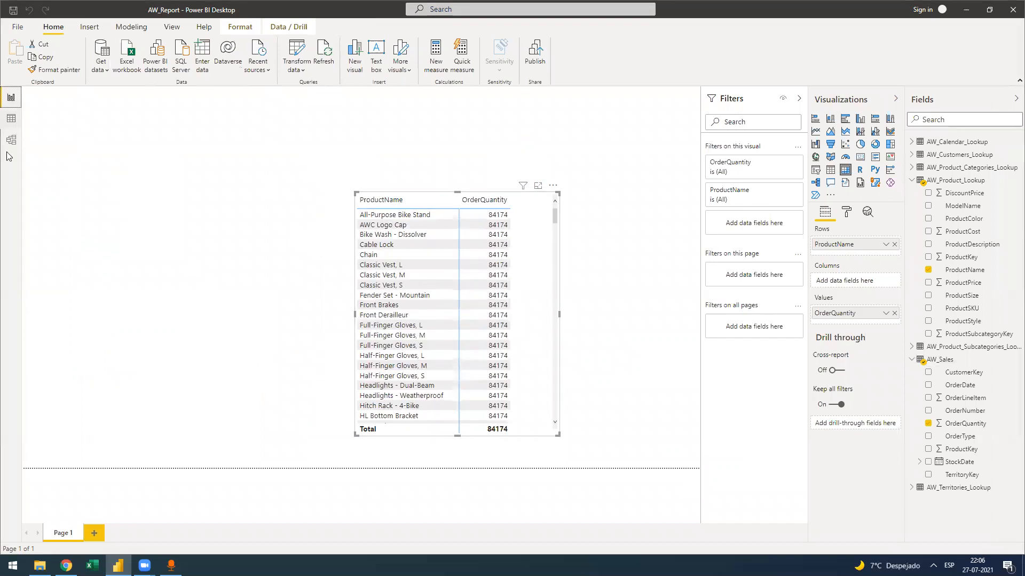
{"action": "left_click", "coordinate": [13, 120]}
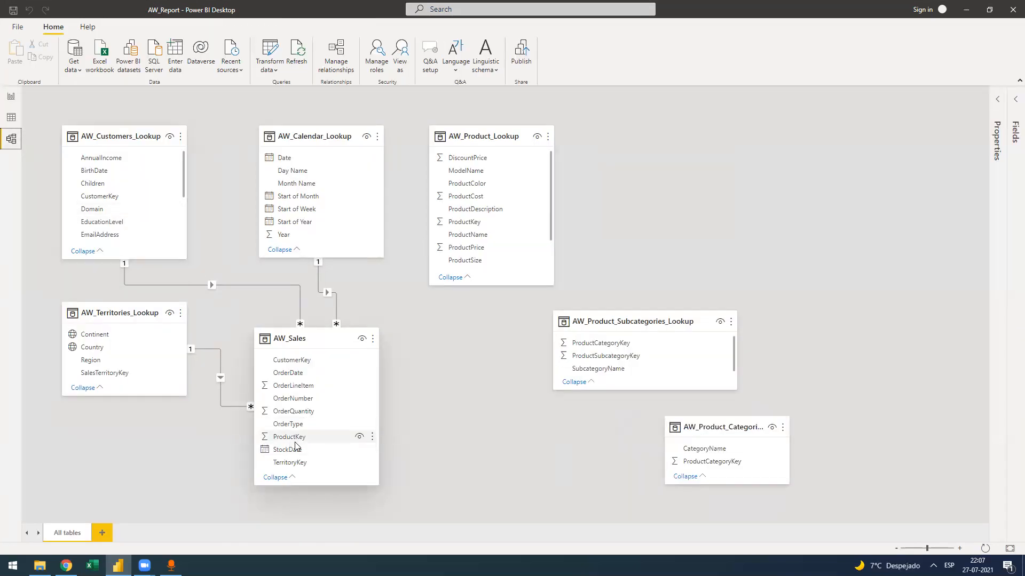
{"action": "left_click_drag", "start_coordinate": [295, 439], "coordinate": [462, 227]}
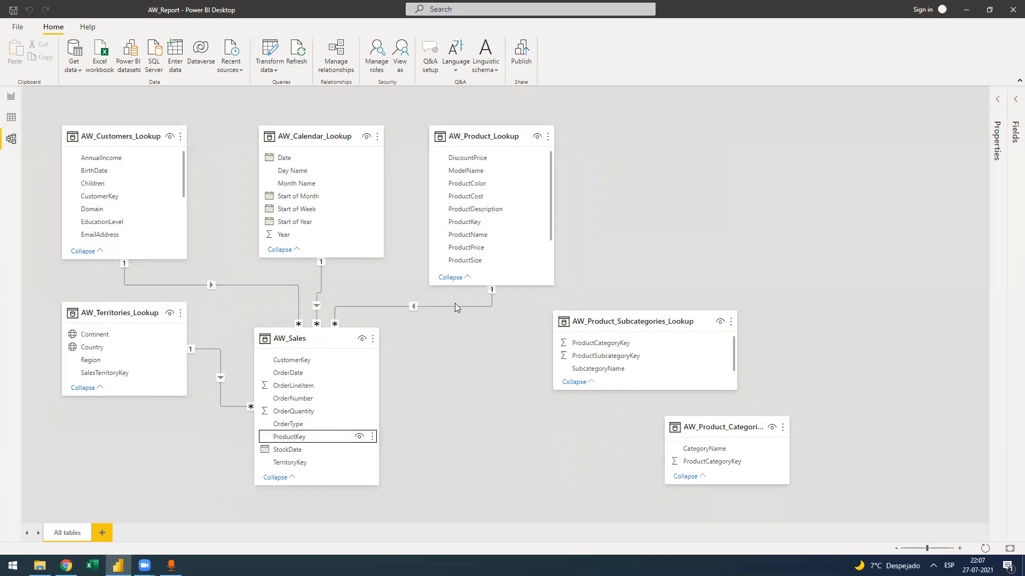
Examine OrderQuantity per product throughout the report matrix and compare it with the AW_Product_Lookup relationship in the model diagram.
{"action": "left_click", "coordinate": [11, 98]}
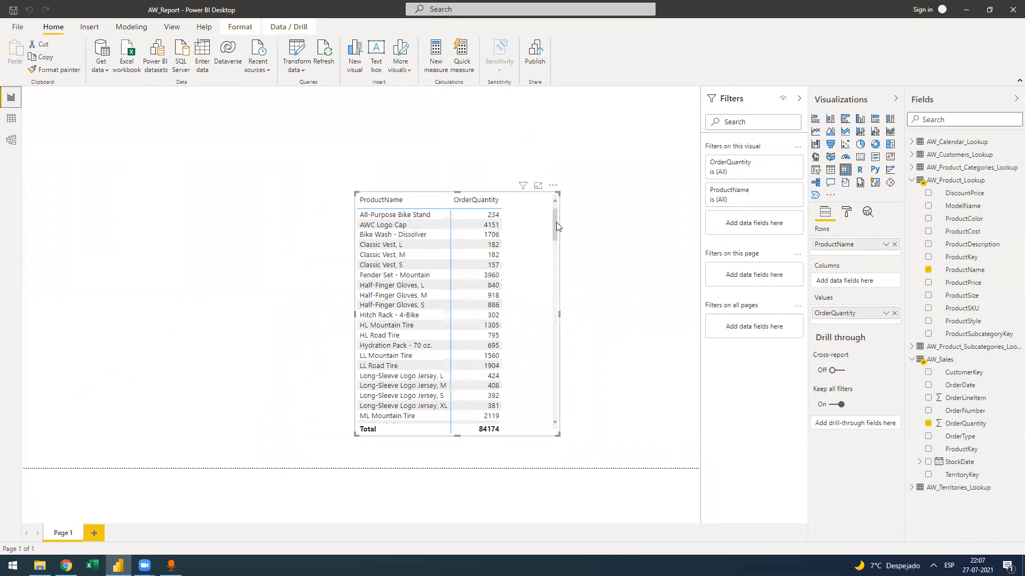
{"action": "left_click_drag", "start_coordinate": [556, 223], "coordinate": [563, 317]}
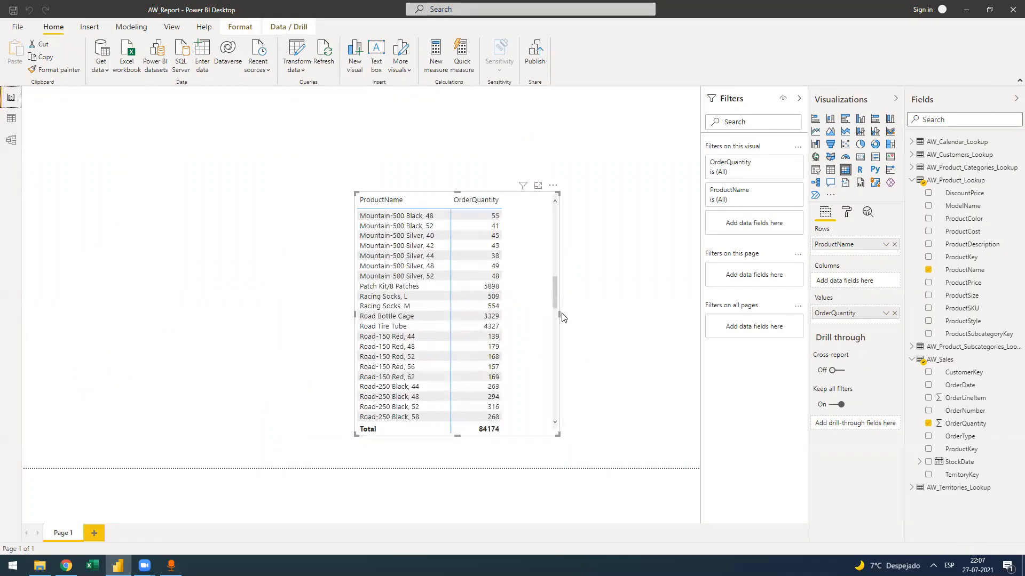
{"action": "left_click_drag", "start_coordinate": [569, 355], "coordinate": [571, 375]}
{"action": "left_click_drag", "start_coordinate": [581, 336], "coordinate": [567, 195]}
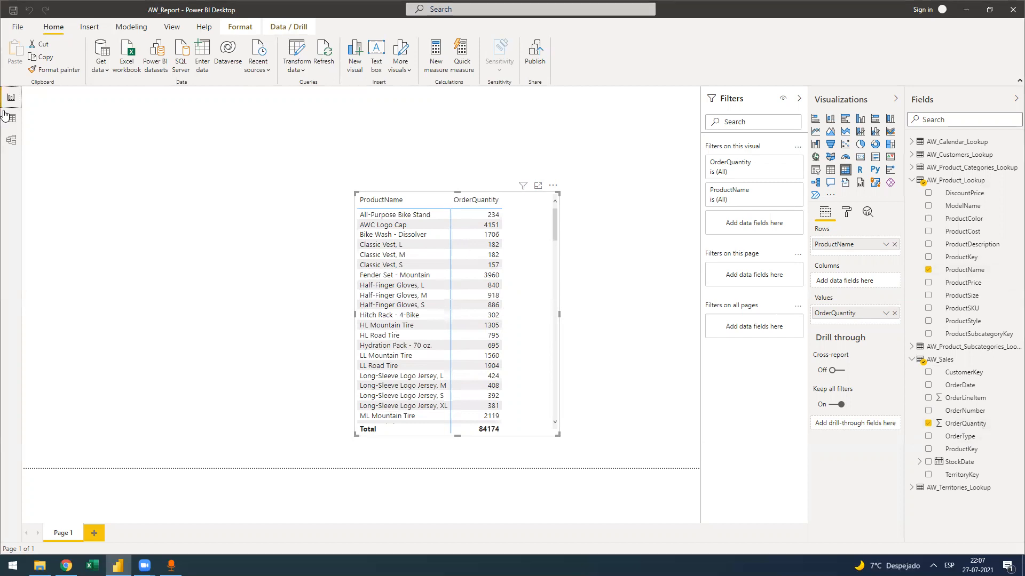
{"action": "left_click", "coordinate": [16, 139]}
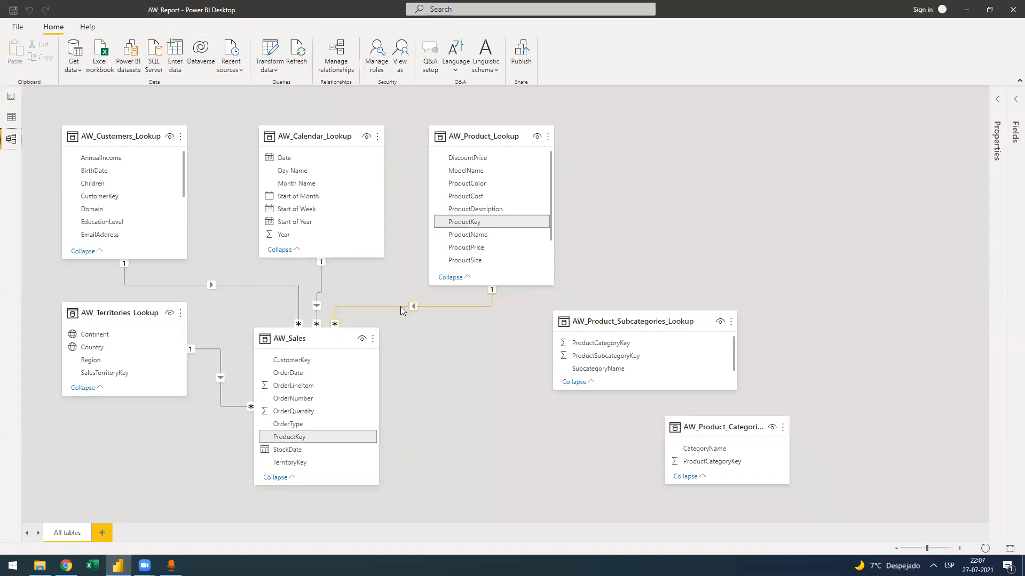
{"action": "left_click", "coordinate": [11, 97]}
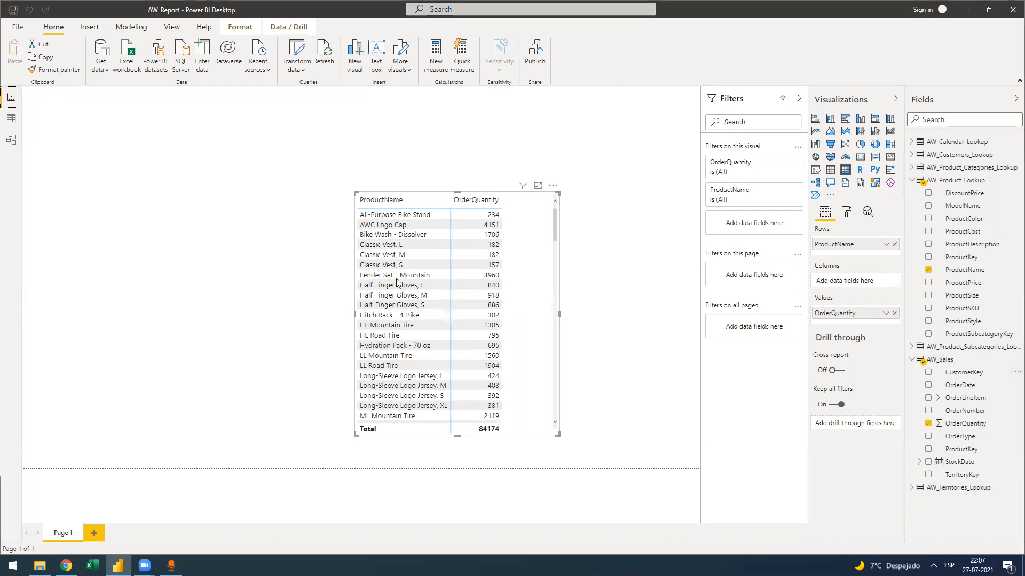
Place AW_Product_Subcategories_Lookup beside AW_Product_Lookup in the model diagram and relate both tables on ProductSubcategoryKey.
{"action": "left_click", "coordinate": [16, 141]}
{"action": "left_click_drag", "start_coordinate": [633, 316], "coordinate": [645, 298]}
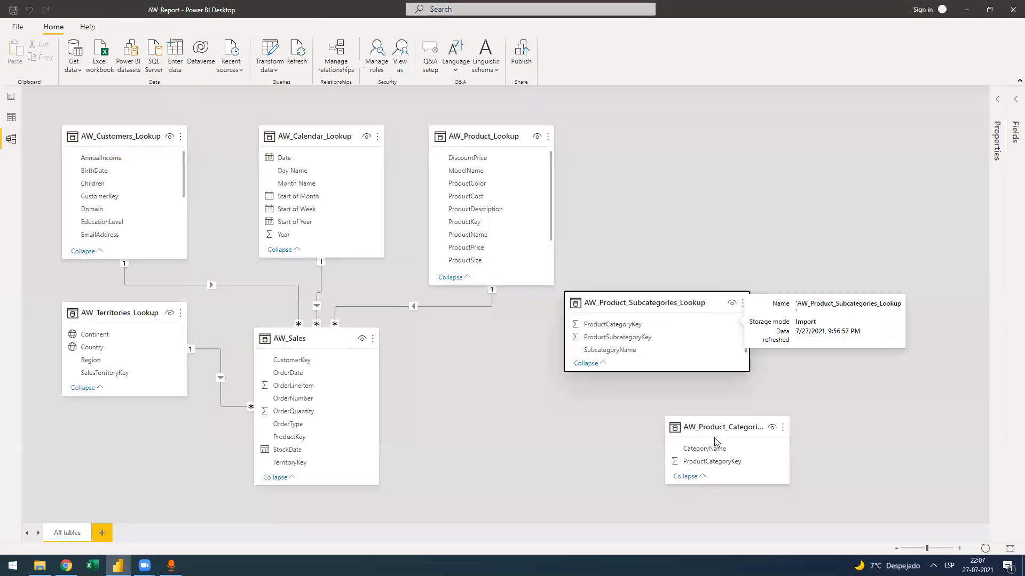
{"action": "left_click_drag", "start_coordinate": [706, 427], "coordinate": [696, 425]}
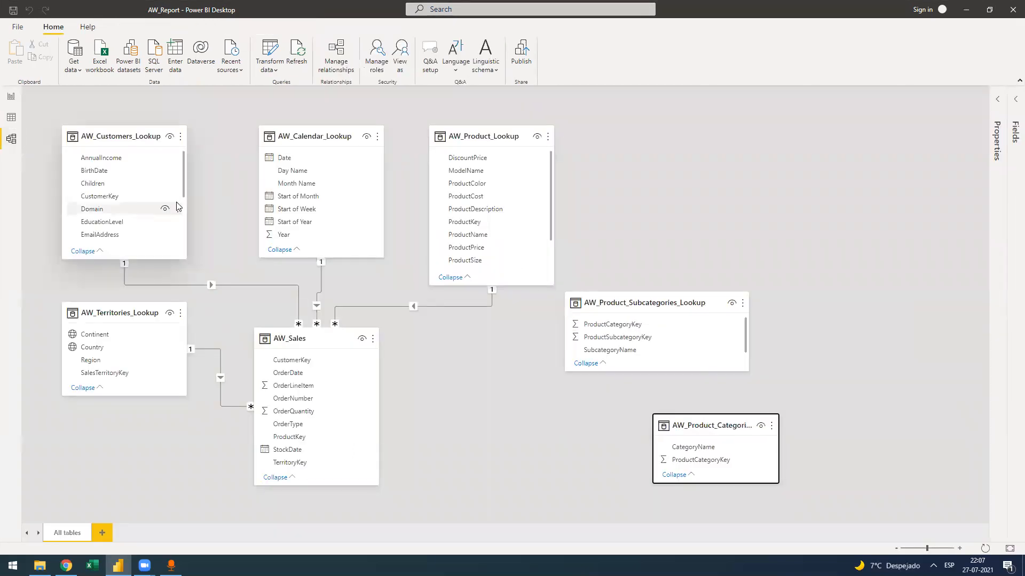
{"action": "scroll", "coordinate": [491, 279], "scroll_direction": "down", "scroll_amount": 1}
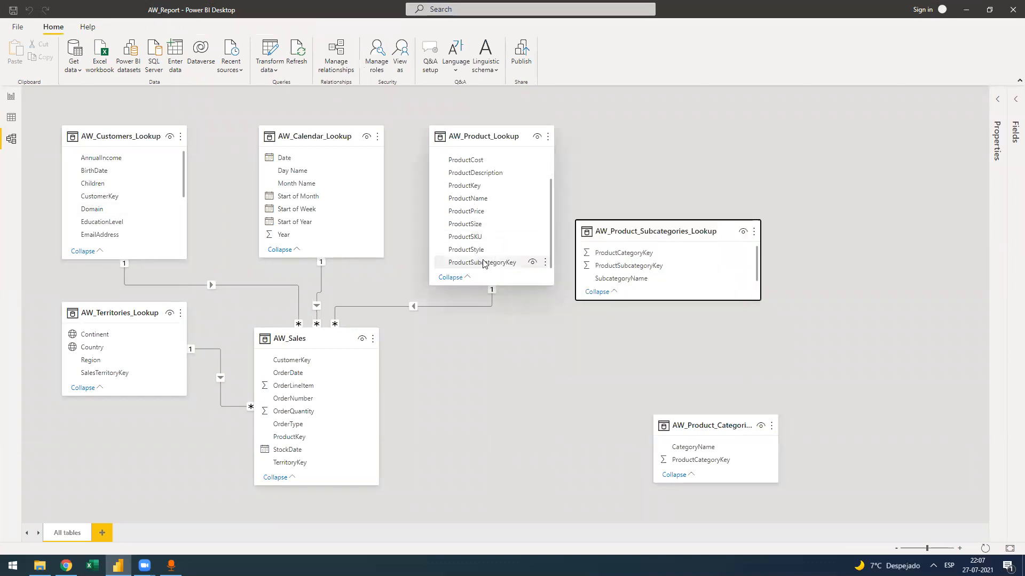
{"action": "left_click_drag", "start_coordinate": [483, 261], "coordinate": [641, 267]}
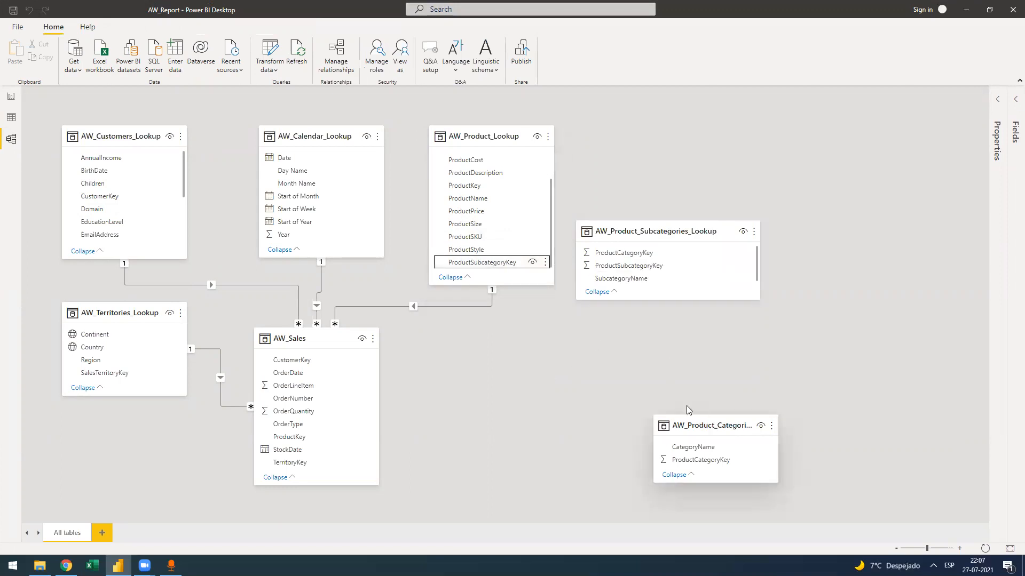
Place the product categories table below AW_Product_Subcategories_Lookup, spread both further out, and relate them on ProductCategoryKey.
{"action": "left_click_drag", "start_coordinate": [705, 415], "coordinate": [710, 373]}
{"action": "left_click_drag", "start_coordinate": [713, 415], "coordinate": [846, 353]}
{"action": "left_click_drag", "start_coordinate": [679, 232], "coordinate": [843, 386]}
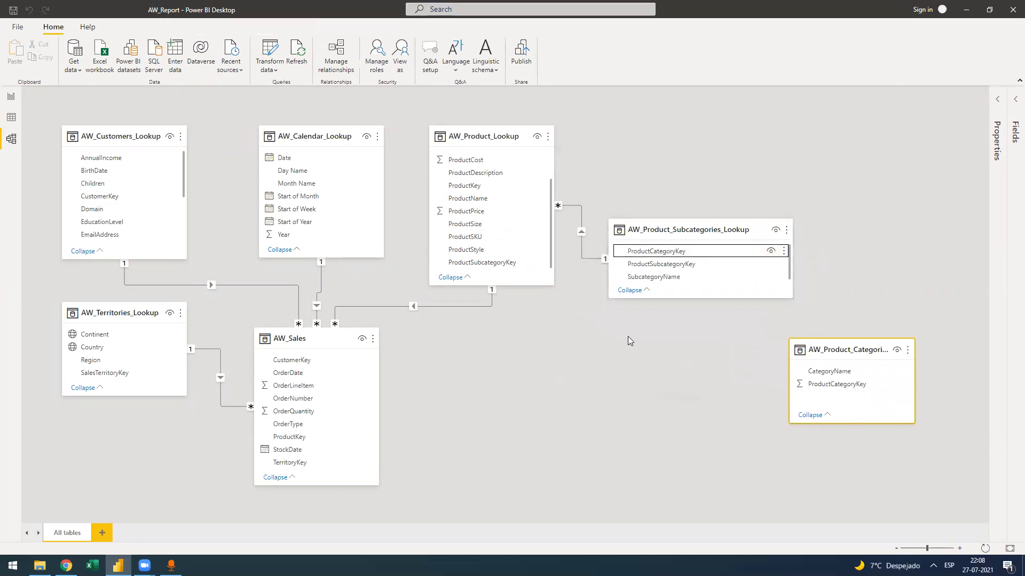
{"action": "left_click_drag", "start_coordinate": [813, 347], "coordinate": [786, 342]}
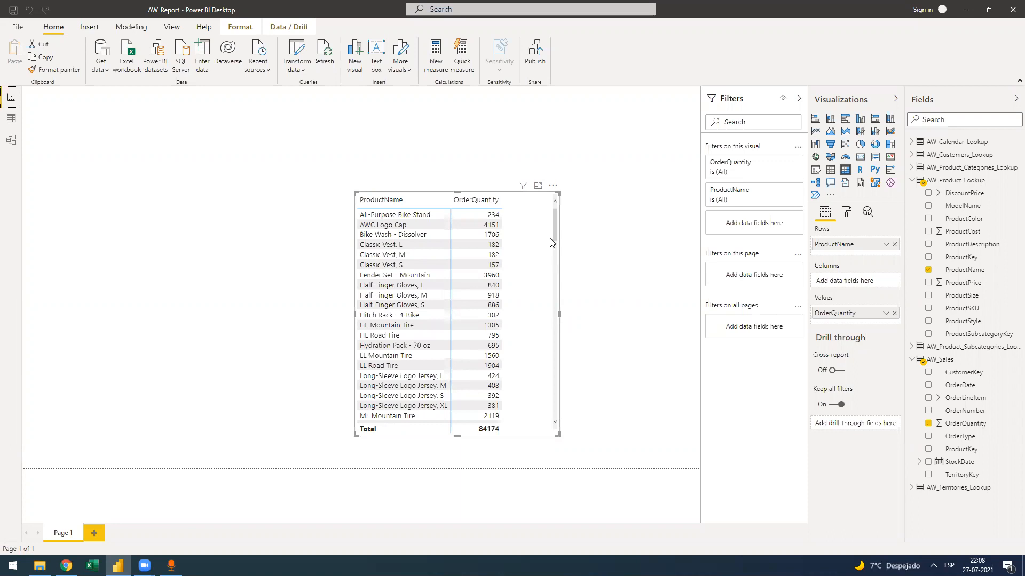
Widen the product OrderQuantity matrix slightly on the report page and return to the model diagram.
{"action": "left_click_drag", "start_coordinate": [553, 230], "coordinate": [526, 229]}
{"action": "left_click_drag", "start_coordinate": [558, 314], "coordinate": [579, 315]}
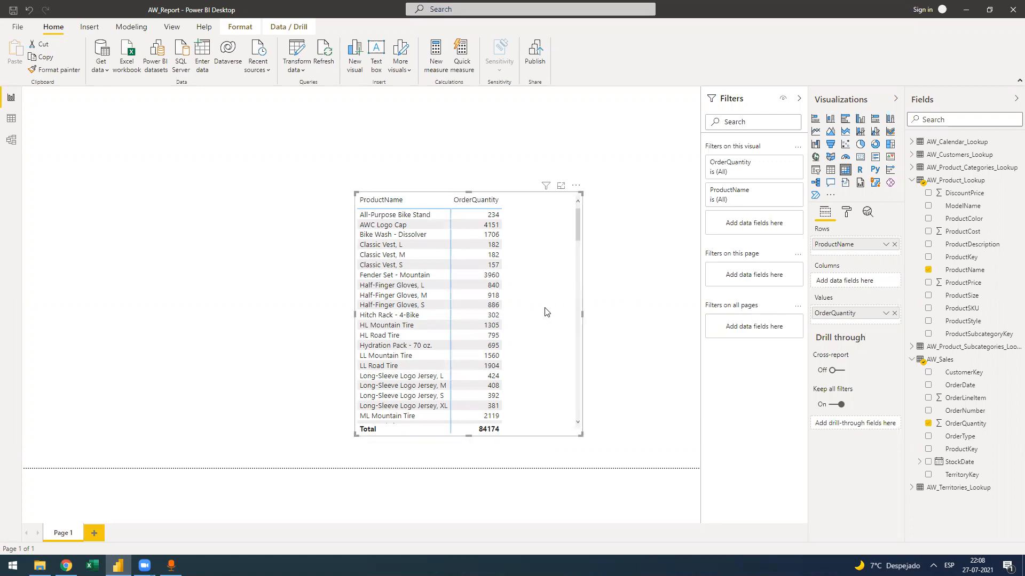
{"action": "left_click", "coordinate": [10, 100]}
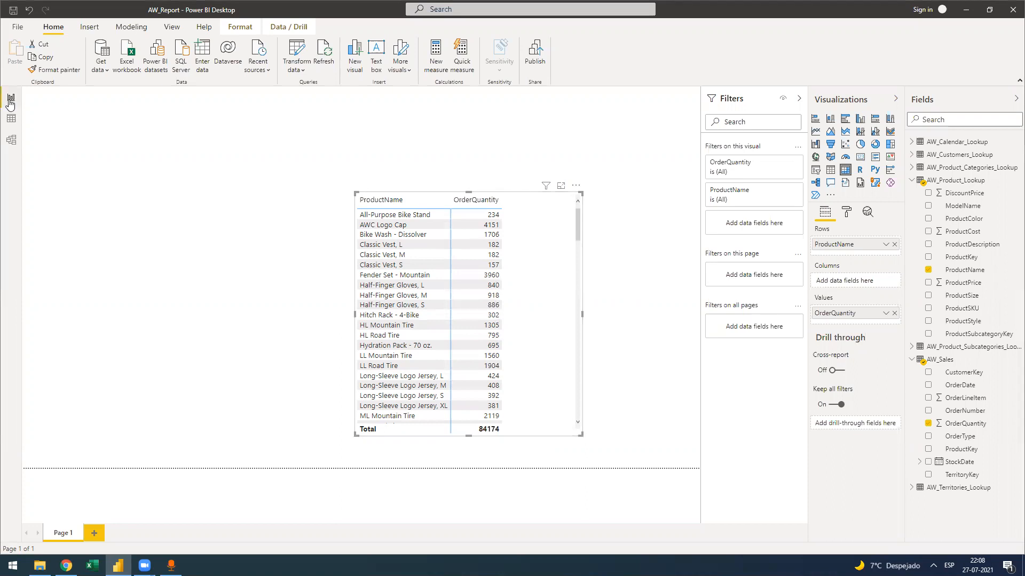
{"action": "left_click", "coordinate": [15, 123]}
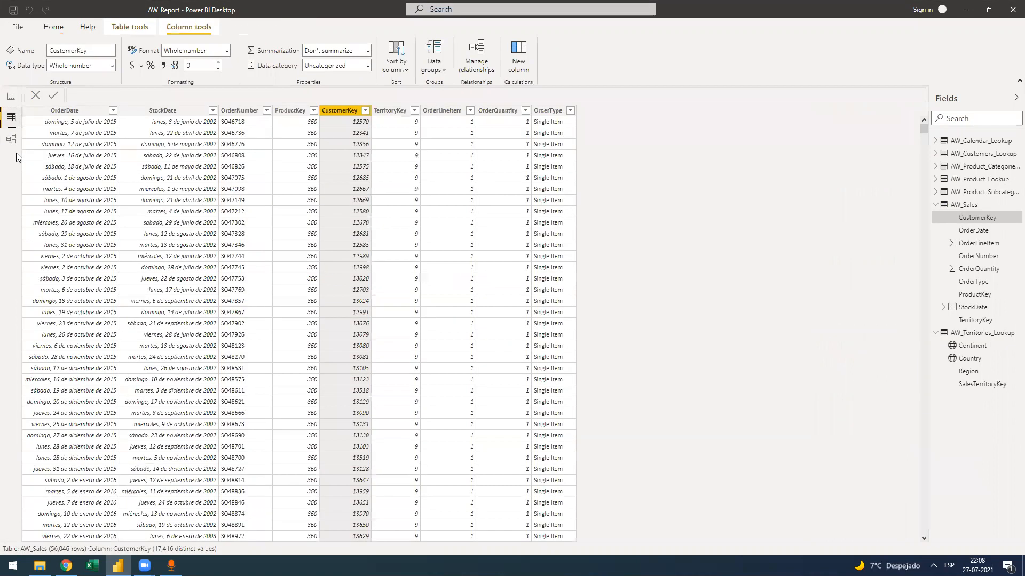
{"action": "left_click", "coordinate": [12, 140]}
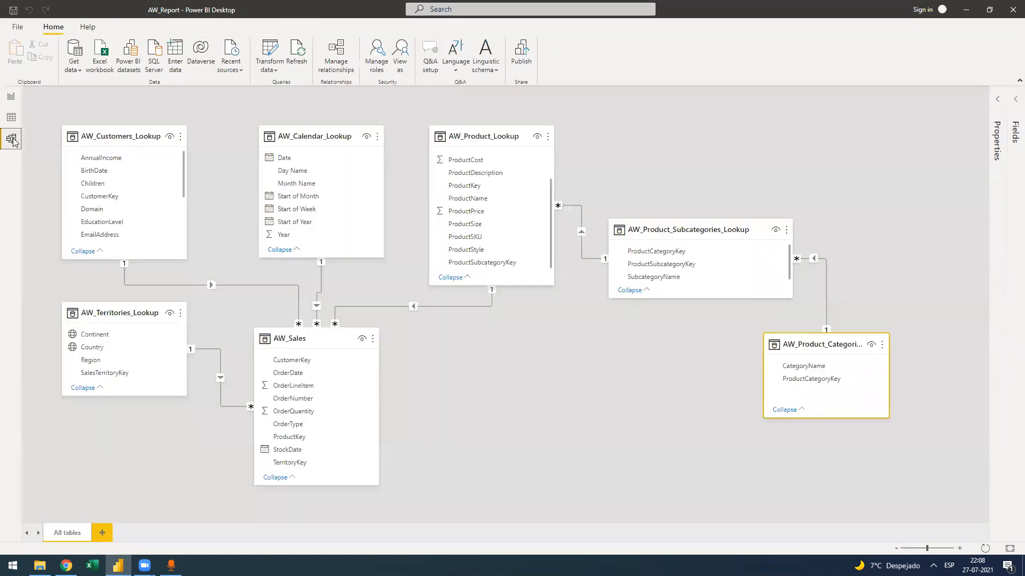
Compare the report matrix with the relationships linking AW_Sales, the product lookup, subcategories and categories tables in the model.
{"action": "left_click", "coordinate": [13, 97]}
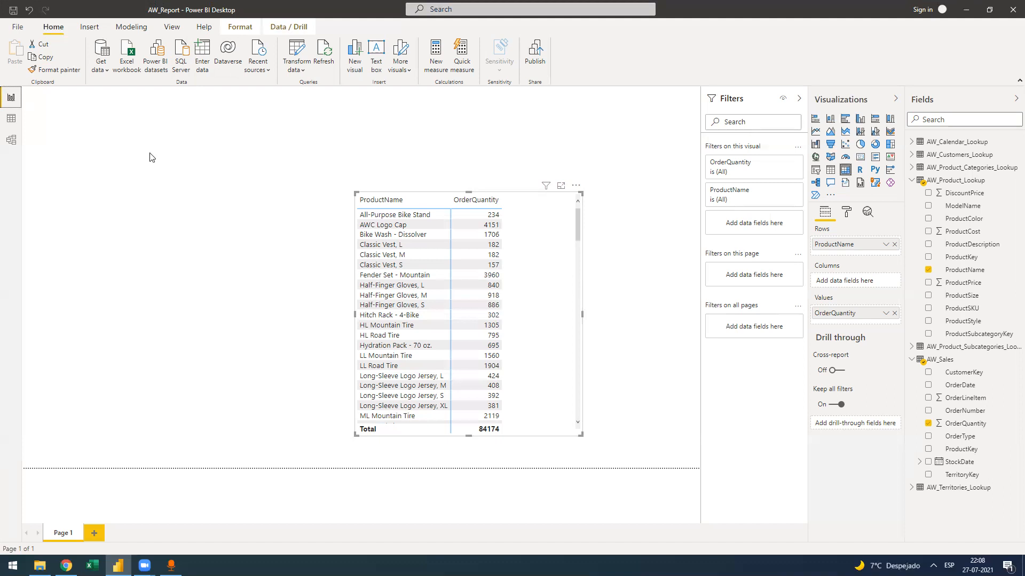
{"action": "left_click", "coordinate": [11, 143]}
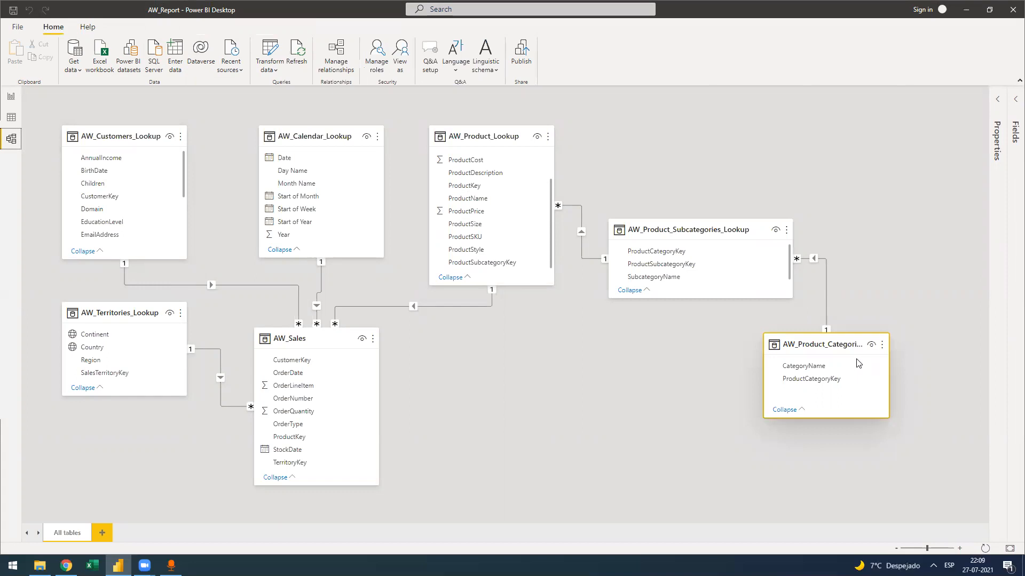
{"action": "left_click", "coordinate": [8, 118]}
{"action": "left_click", "coordinate": [11, 97]}
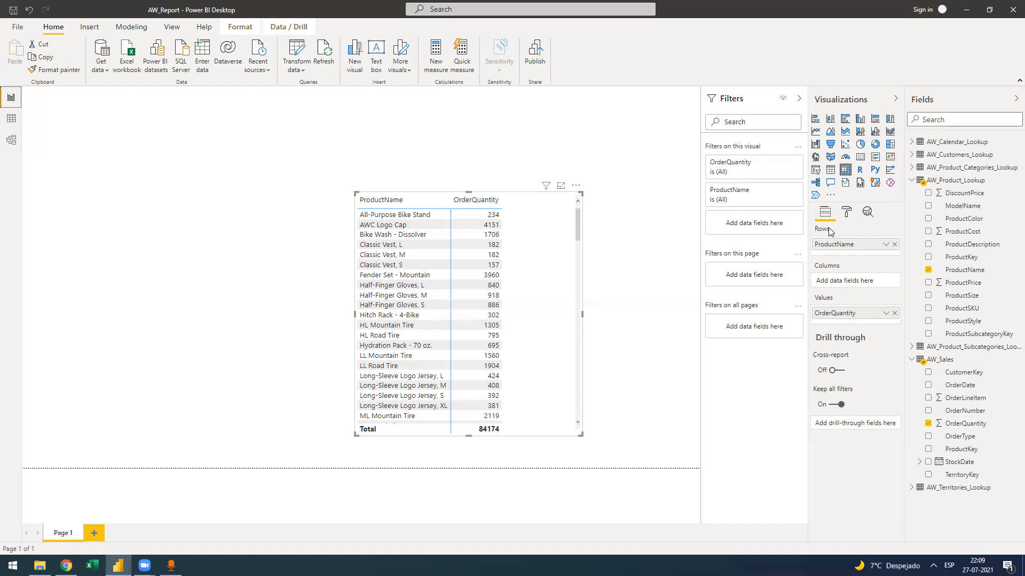
{"action": "left_click", "coordinate": [11, 140]}
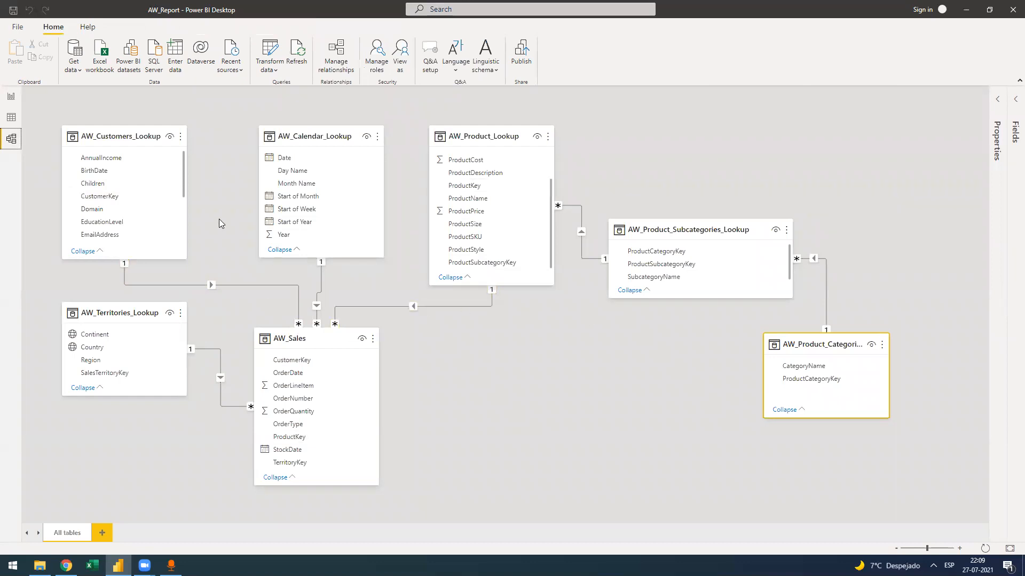
Shift the matrix slightly up on the report page, and lower AW_Territories_Lookup a little in the model diagram, leaving AW_Sales selected.
{"action": "left_click", "coordinate": [11, 96]}
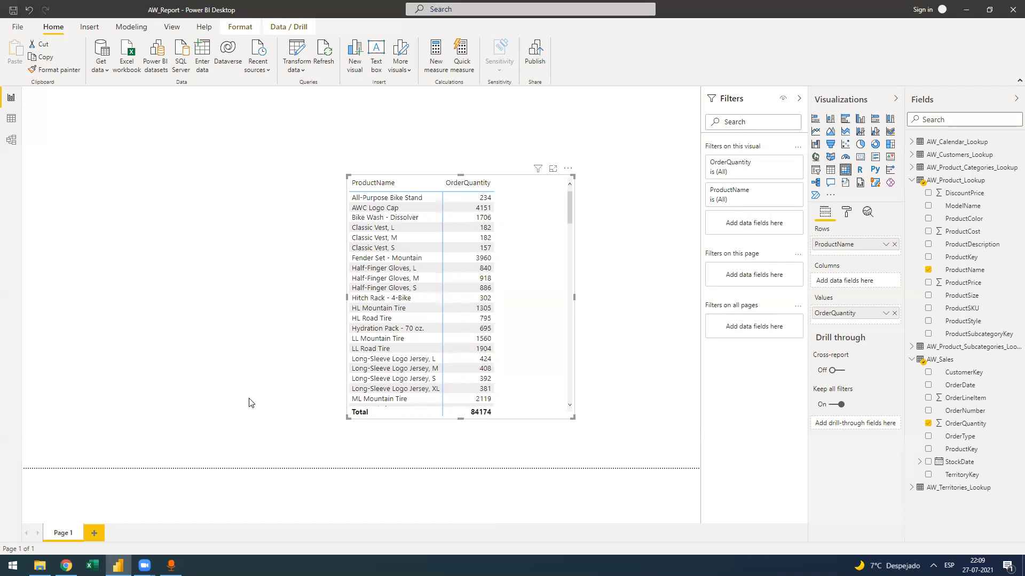
{"action": "left_click", "coordinate": [10, 97]}
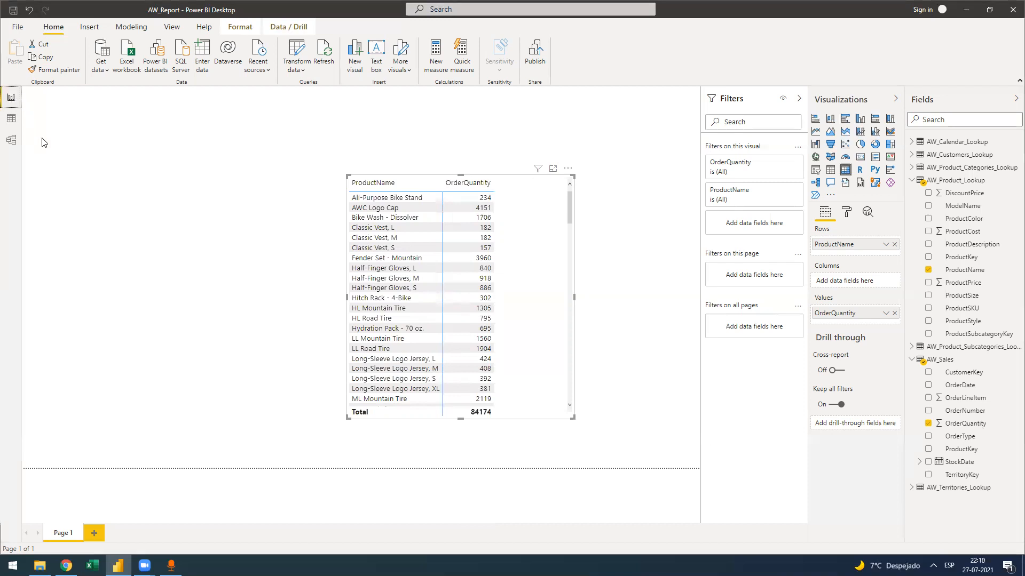
{"action": "left_click", "coordinate": [11, 118]}
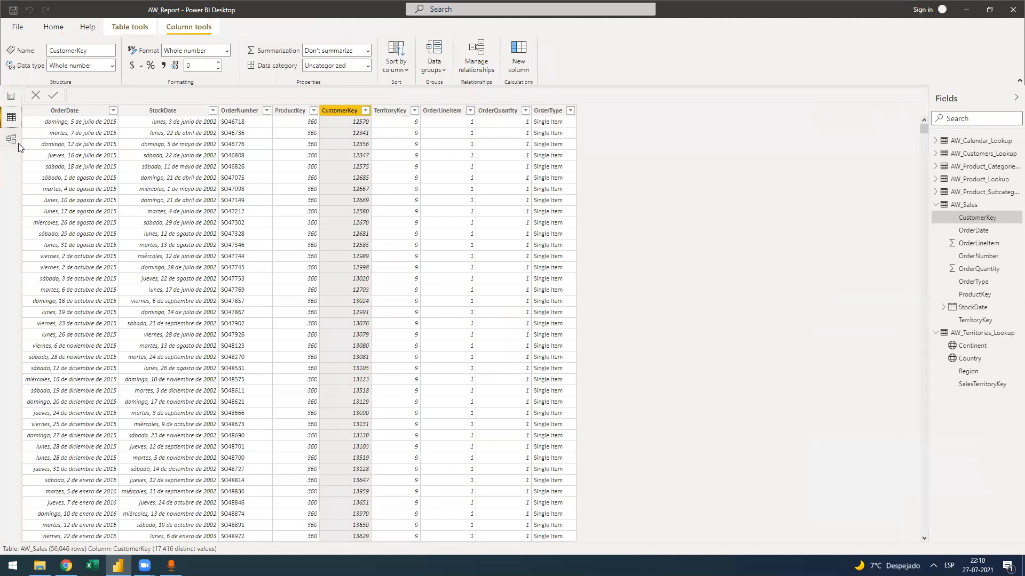
{"action": "left_click", "coordinate": [12, 140]}
{"action": "left_click_drag", "start_coordinate": [123, 314], "coordinate": [114, 321]}
{"action": "left_click", "coordinate": [308, 345]}
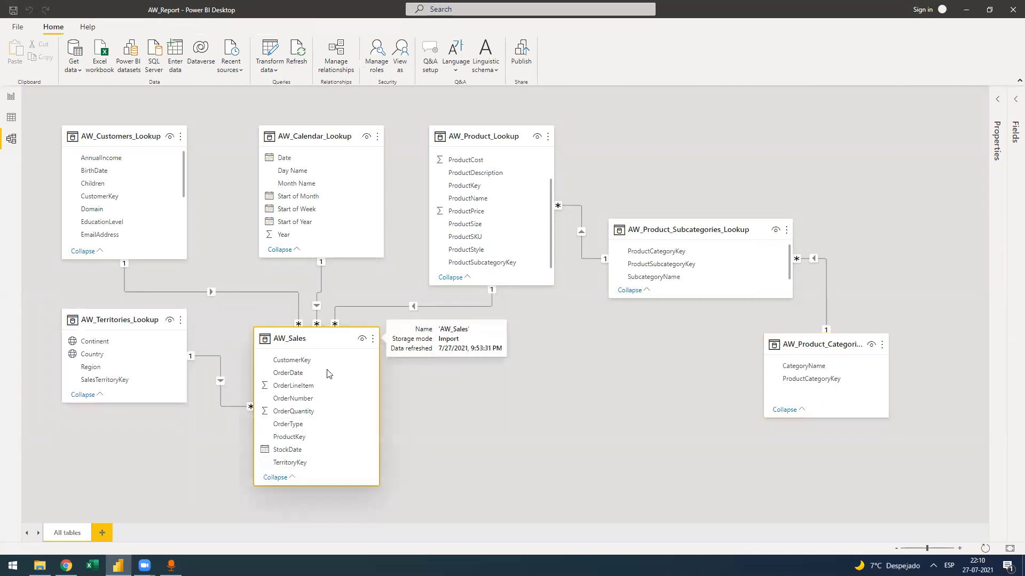